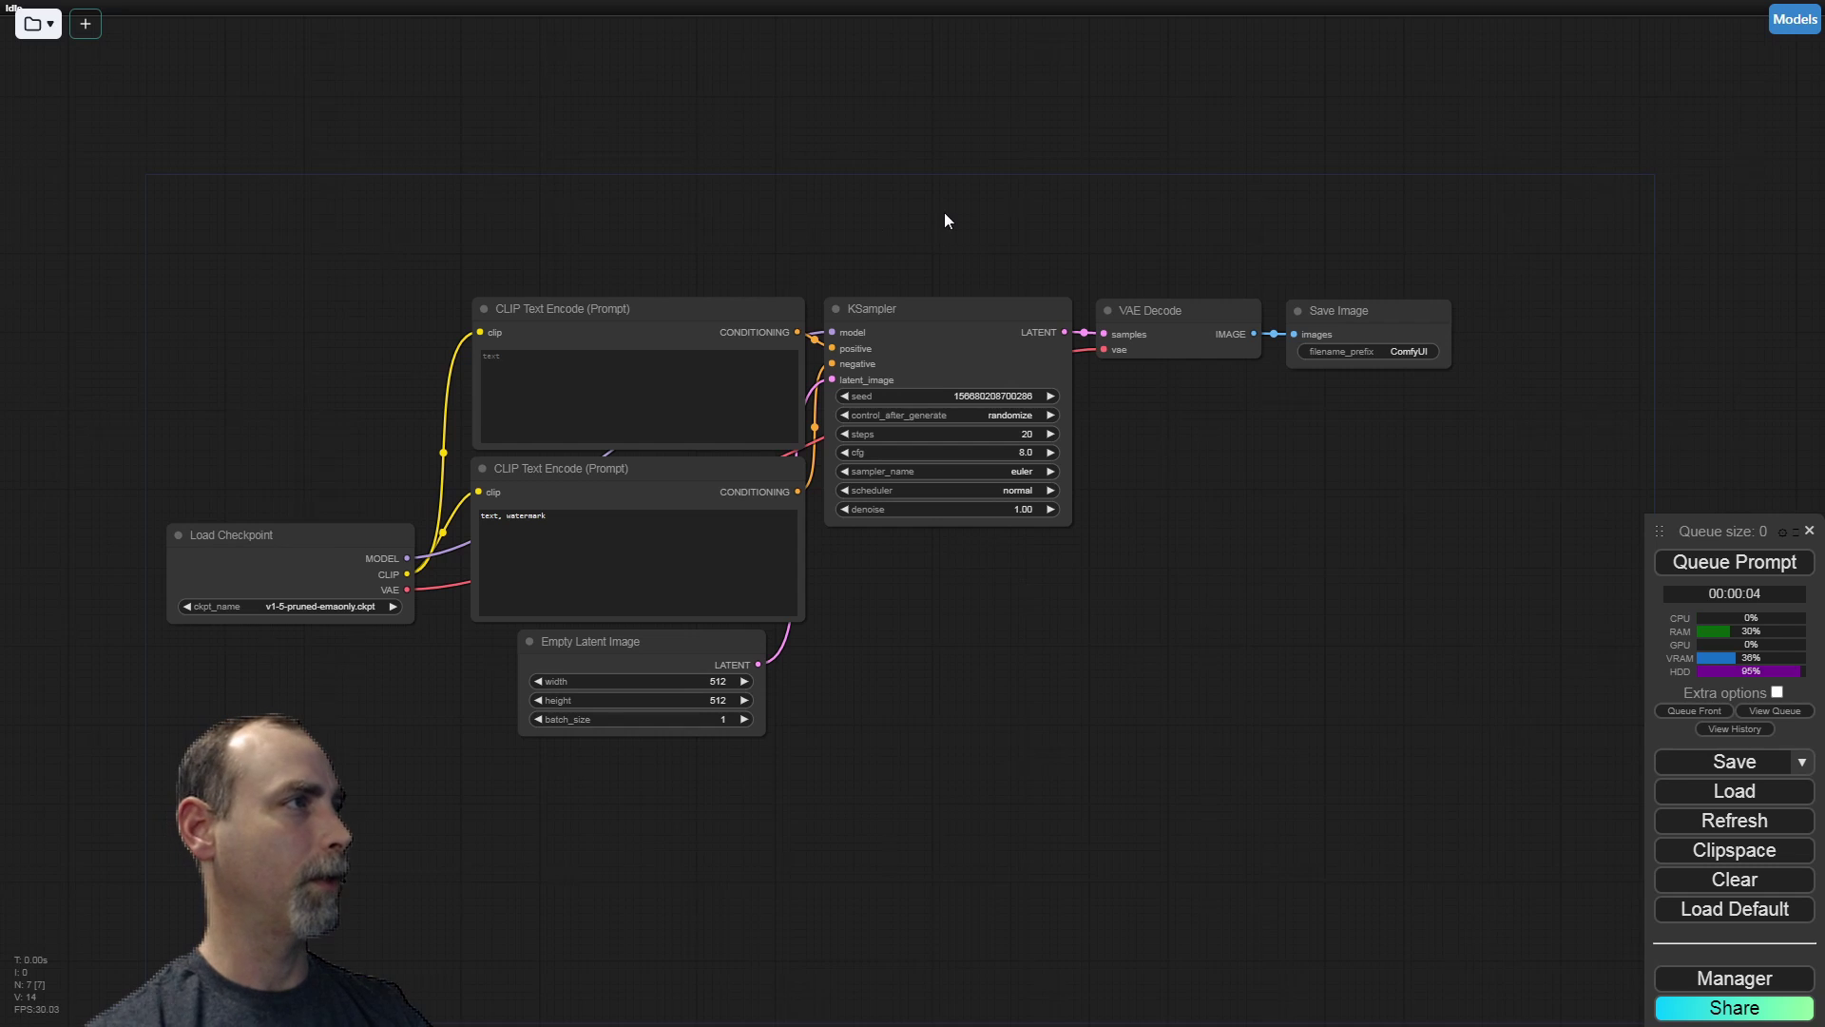
Enter "glass bottle" as the positive prompt and load the dreamcrafterLCM_v10.safetensors checkpoint
click(666, 395)
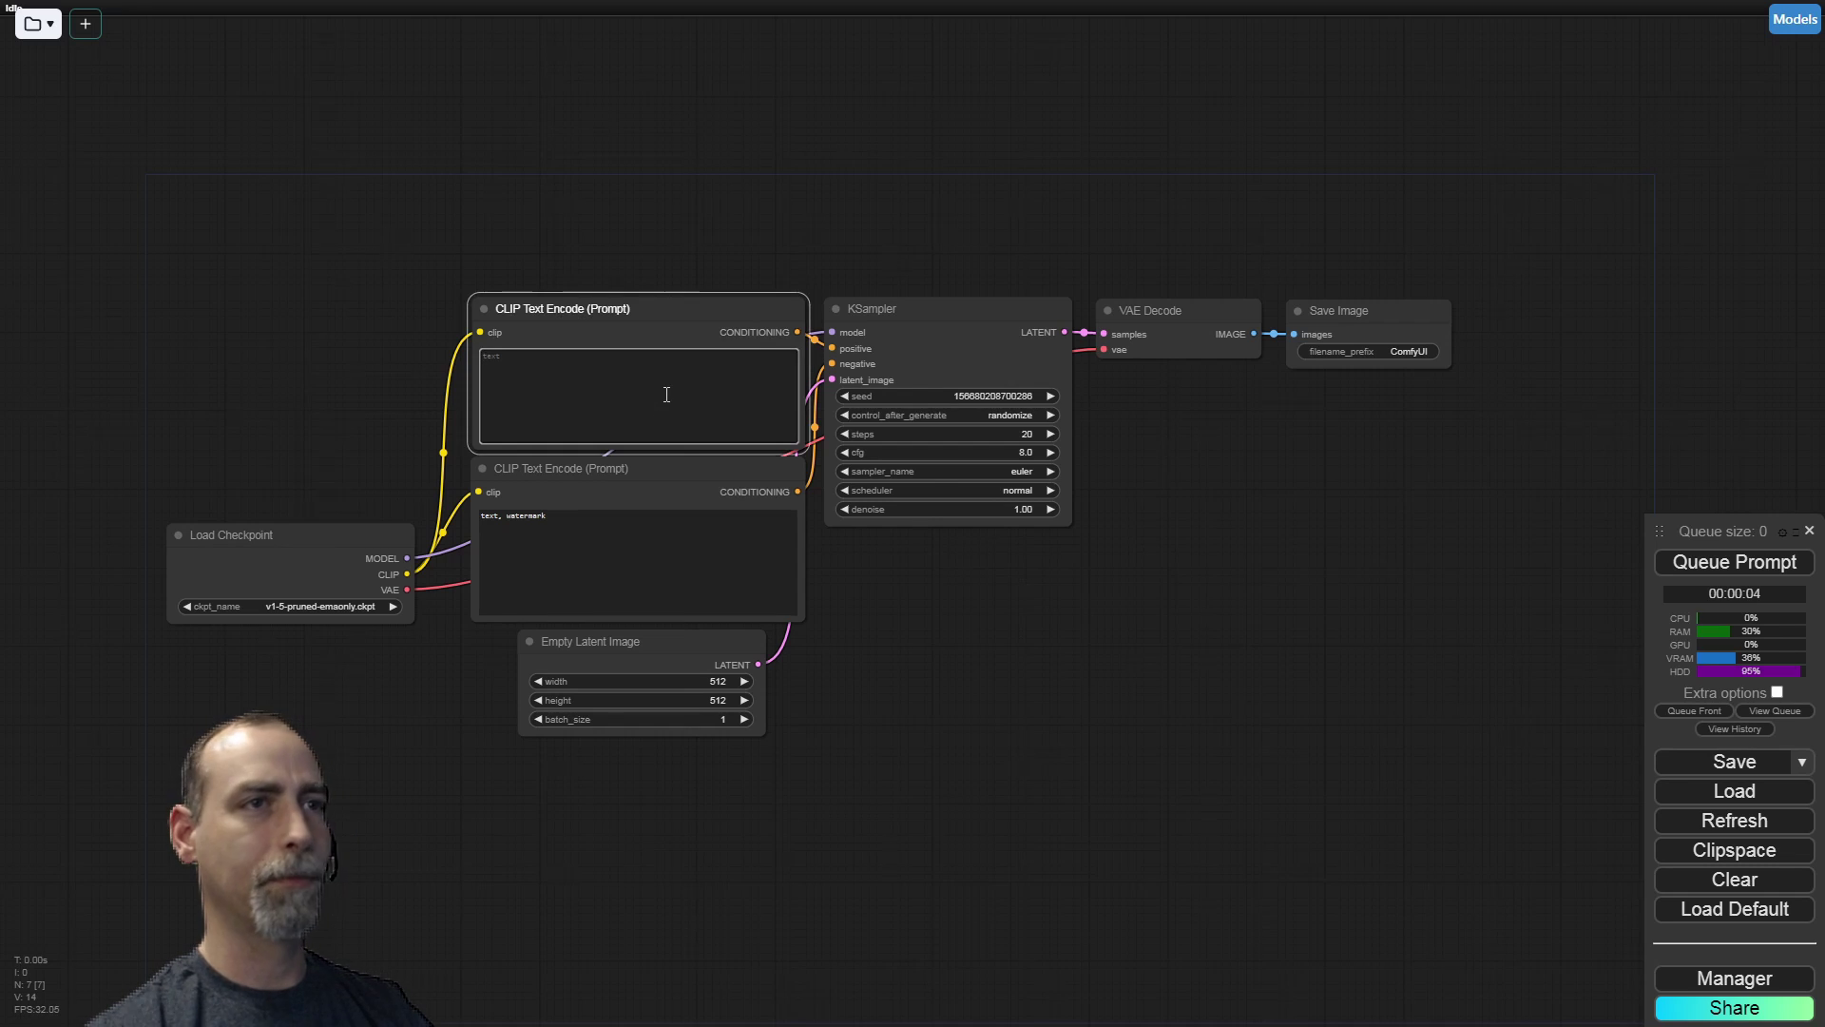
text(glass bottle)
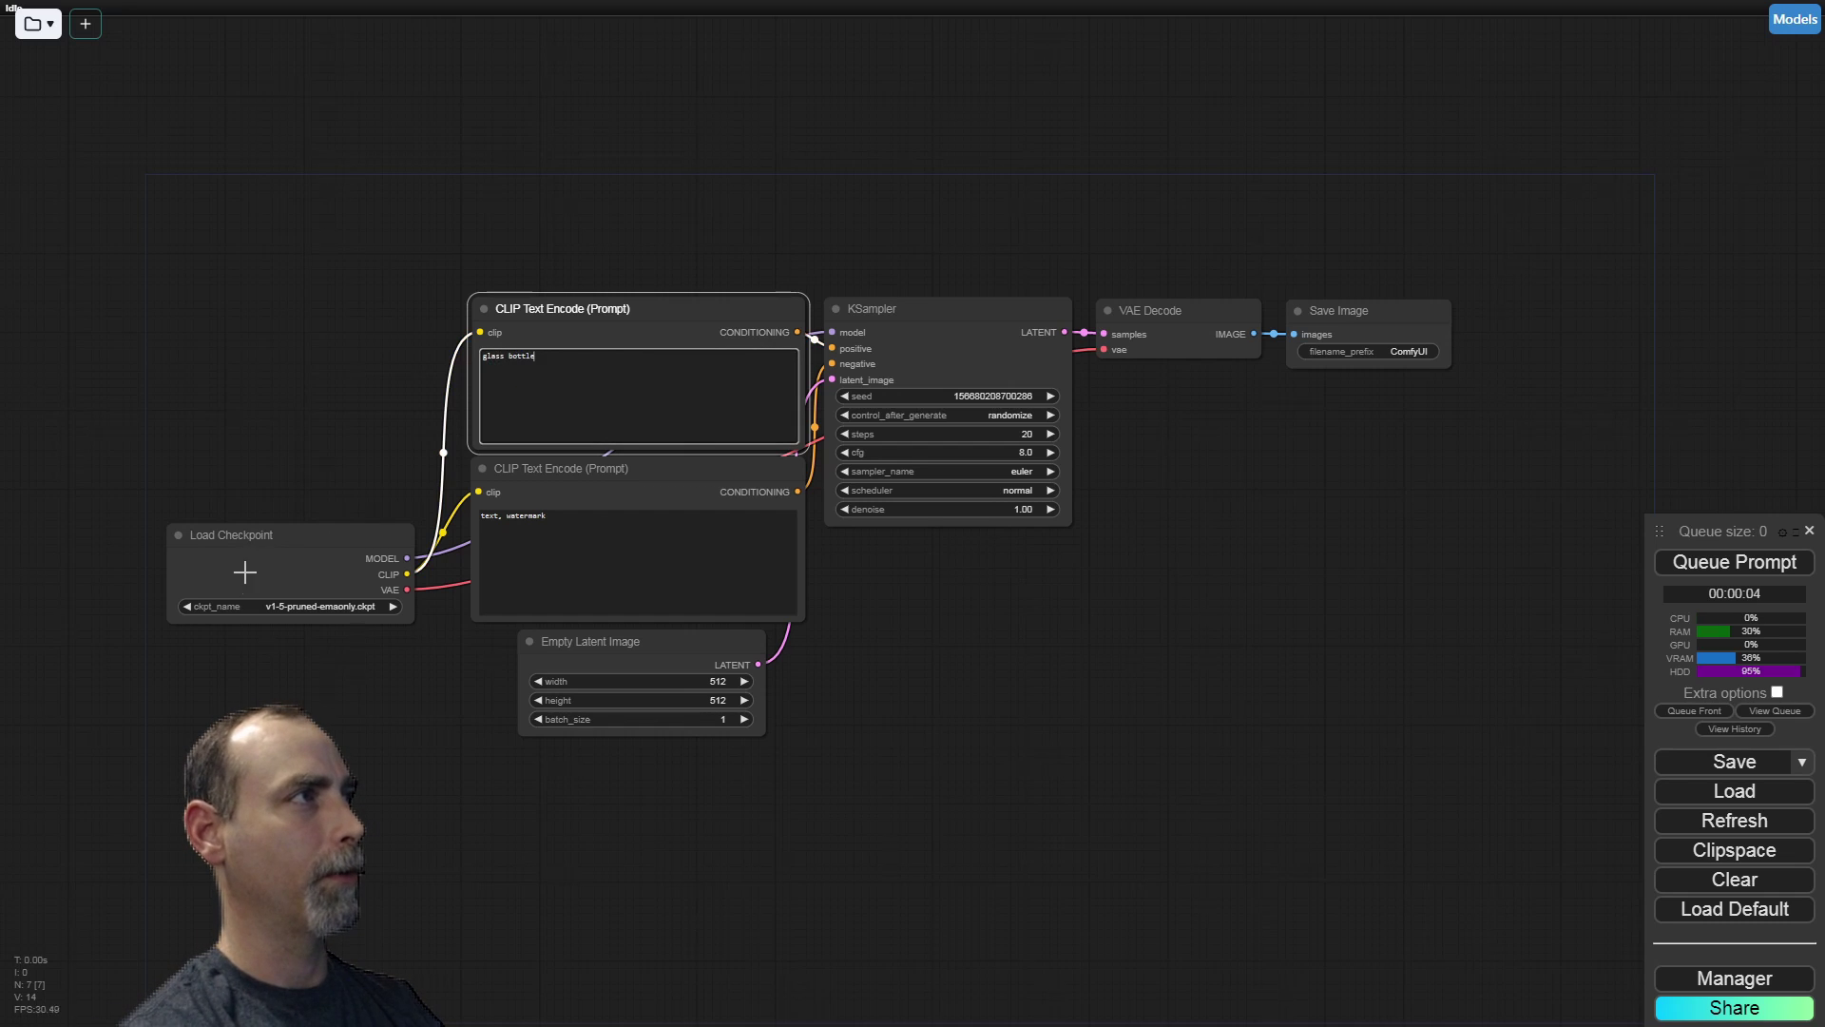
click(306, 607)
click(431, 634)
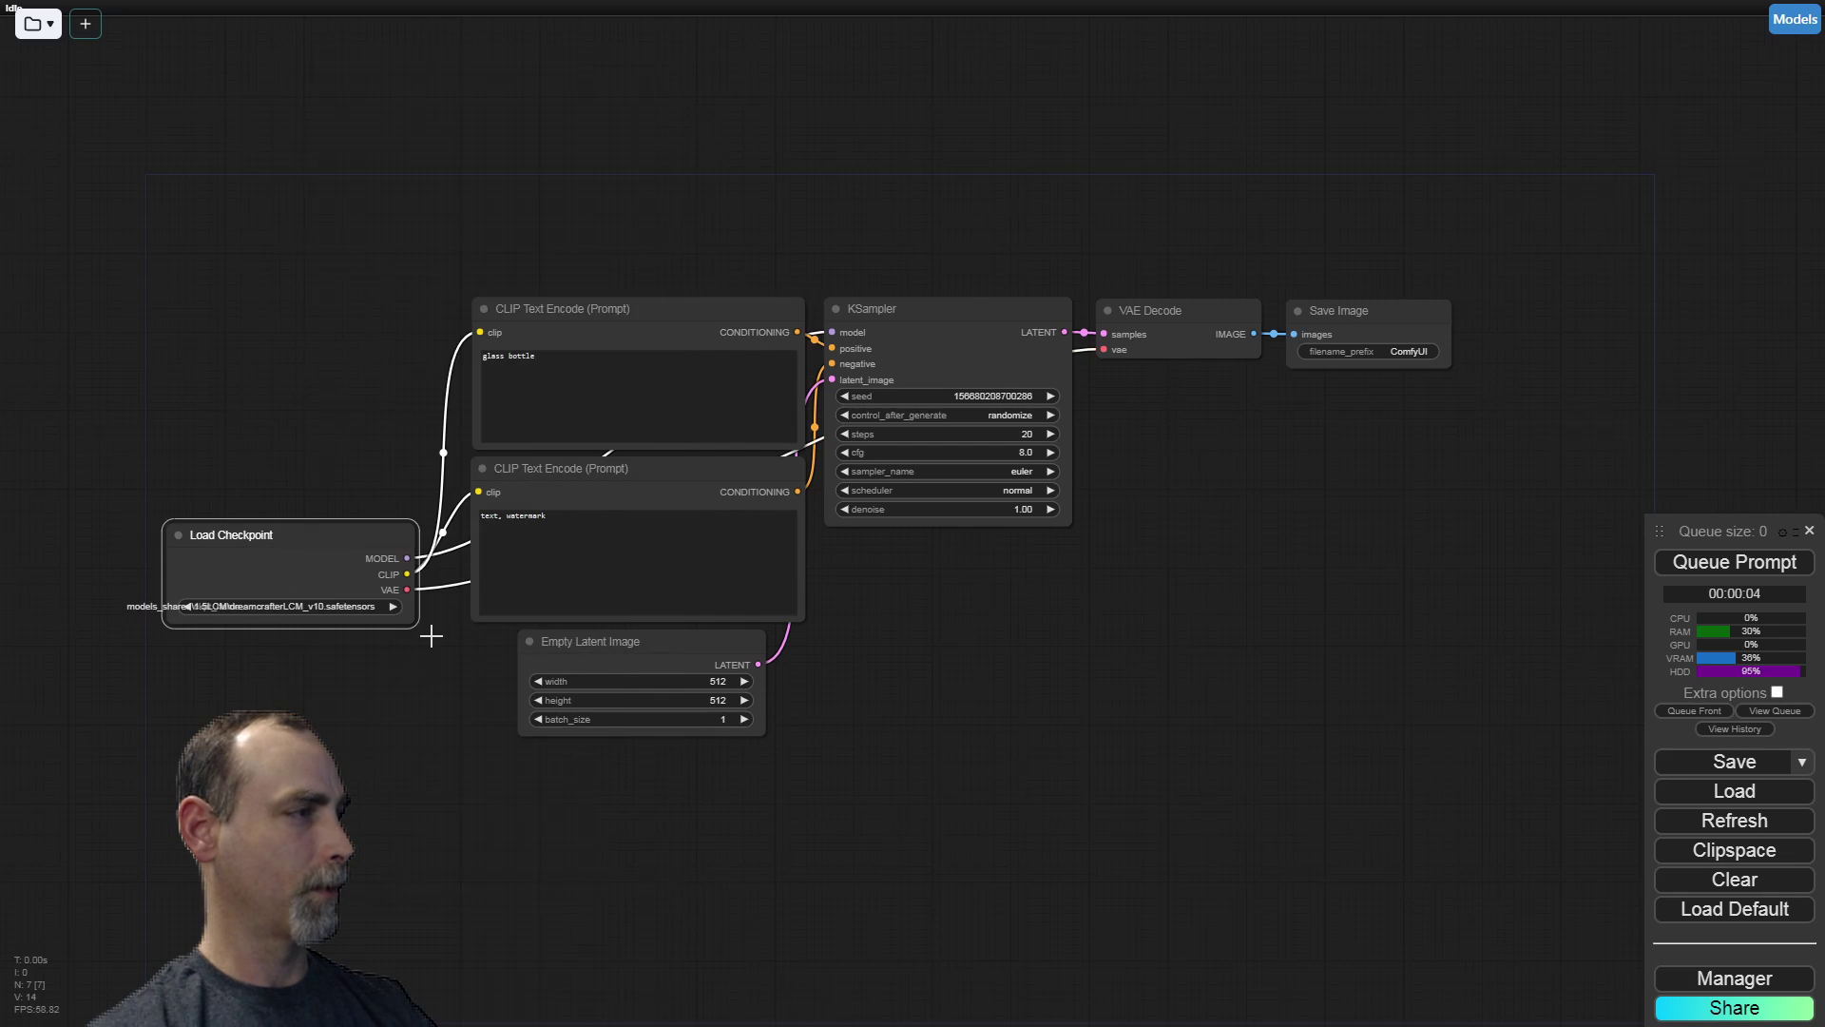
Configure the KSampler with 10 steps, a cfg of 2.5 and the euler_ancestral sampler
click(1005, 433)
text(10)
key(Return)
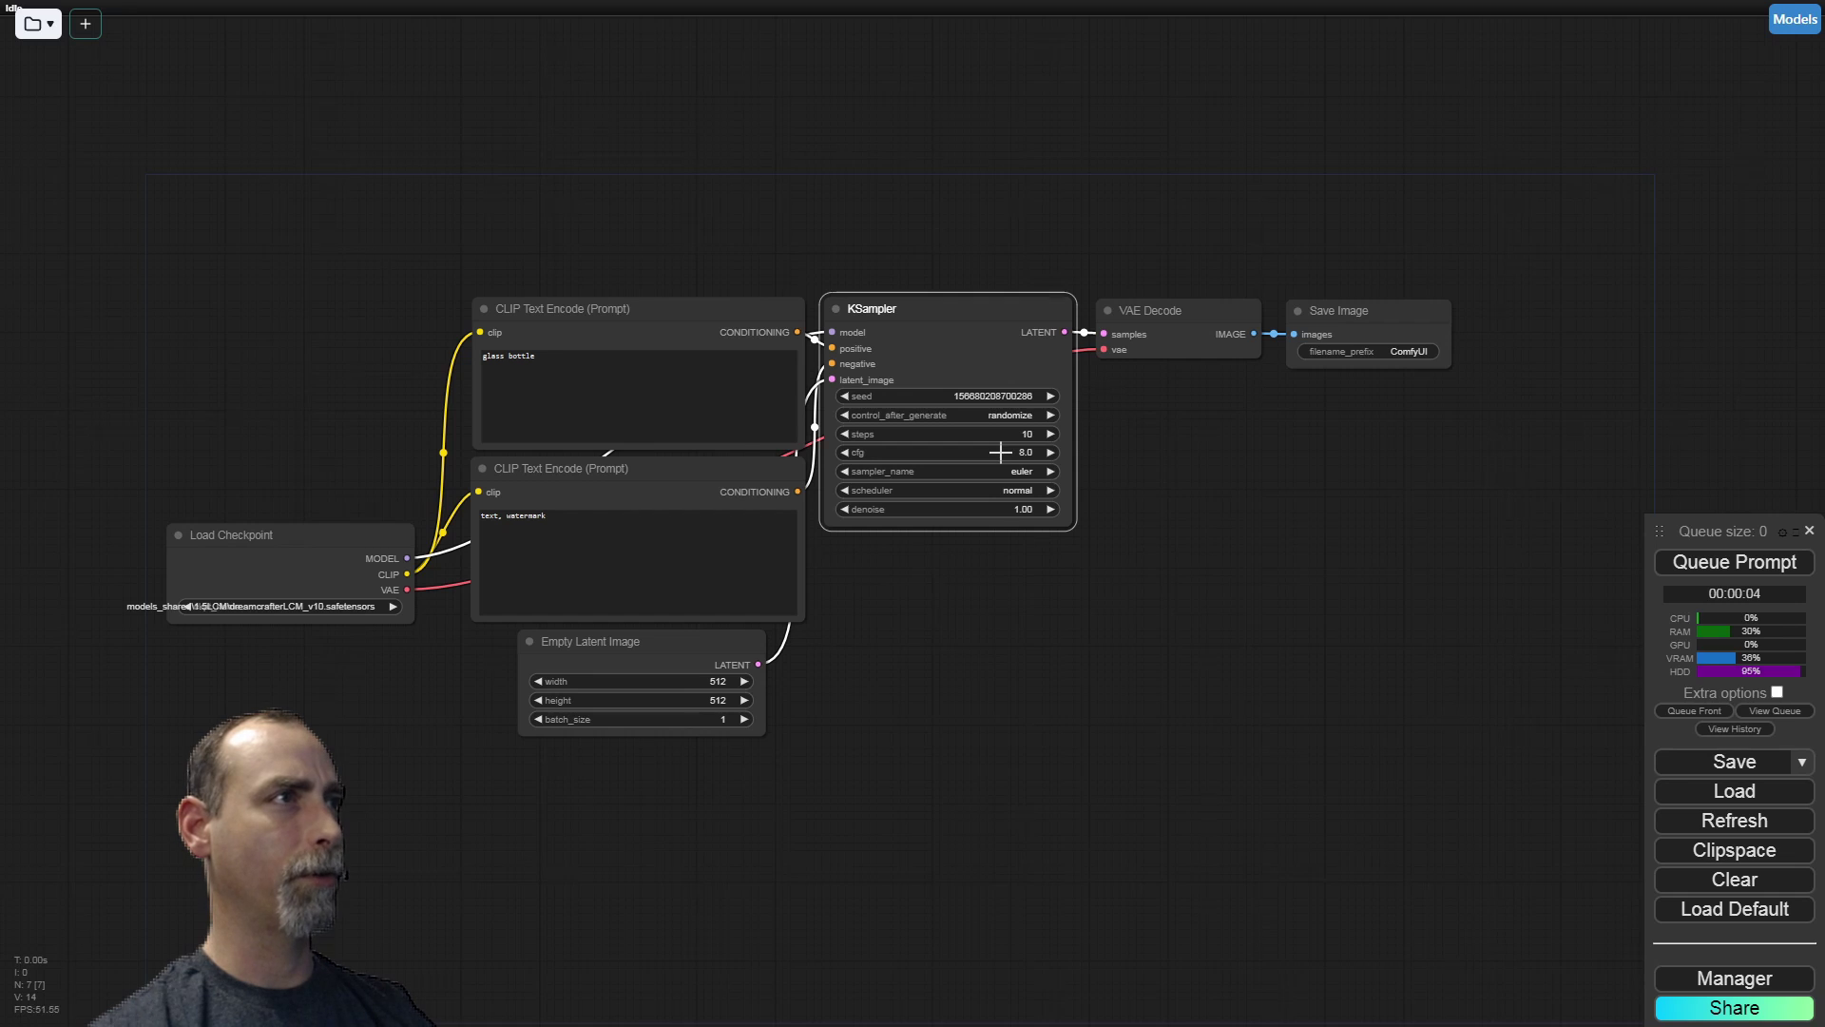
click(1000, 452)
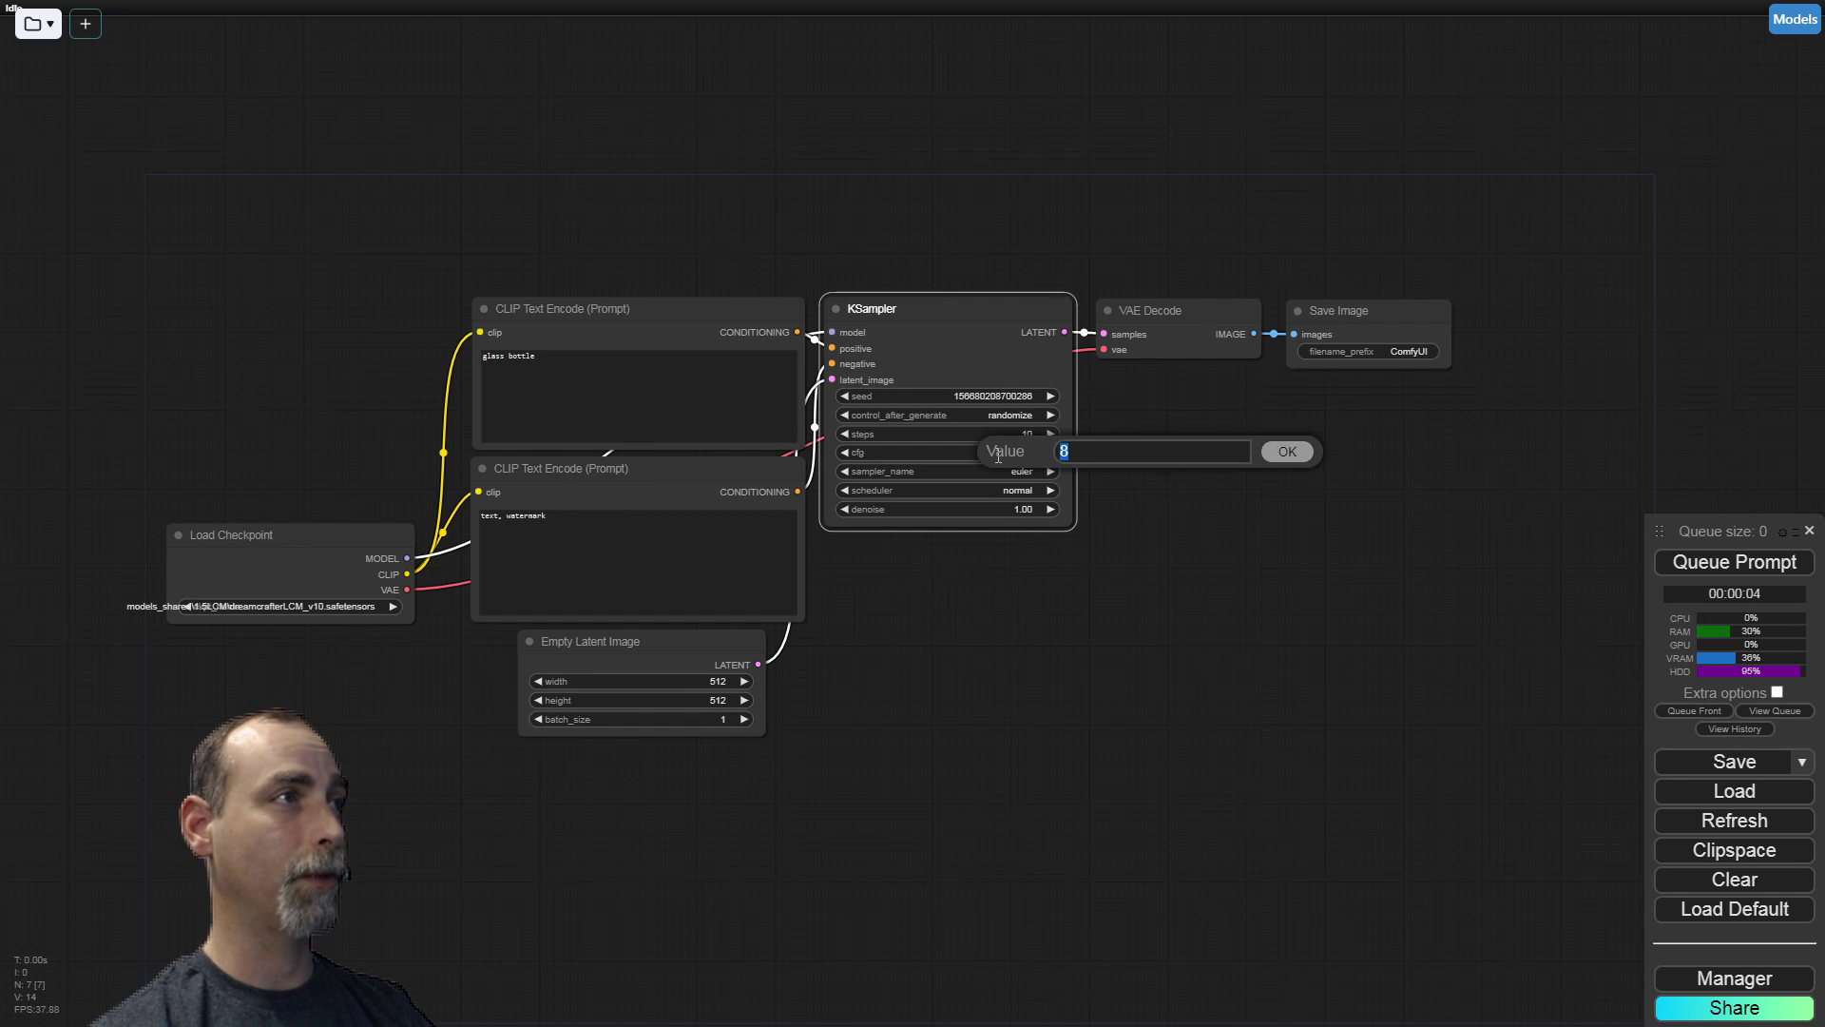
text(2.5)
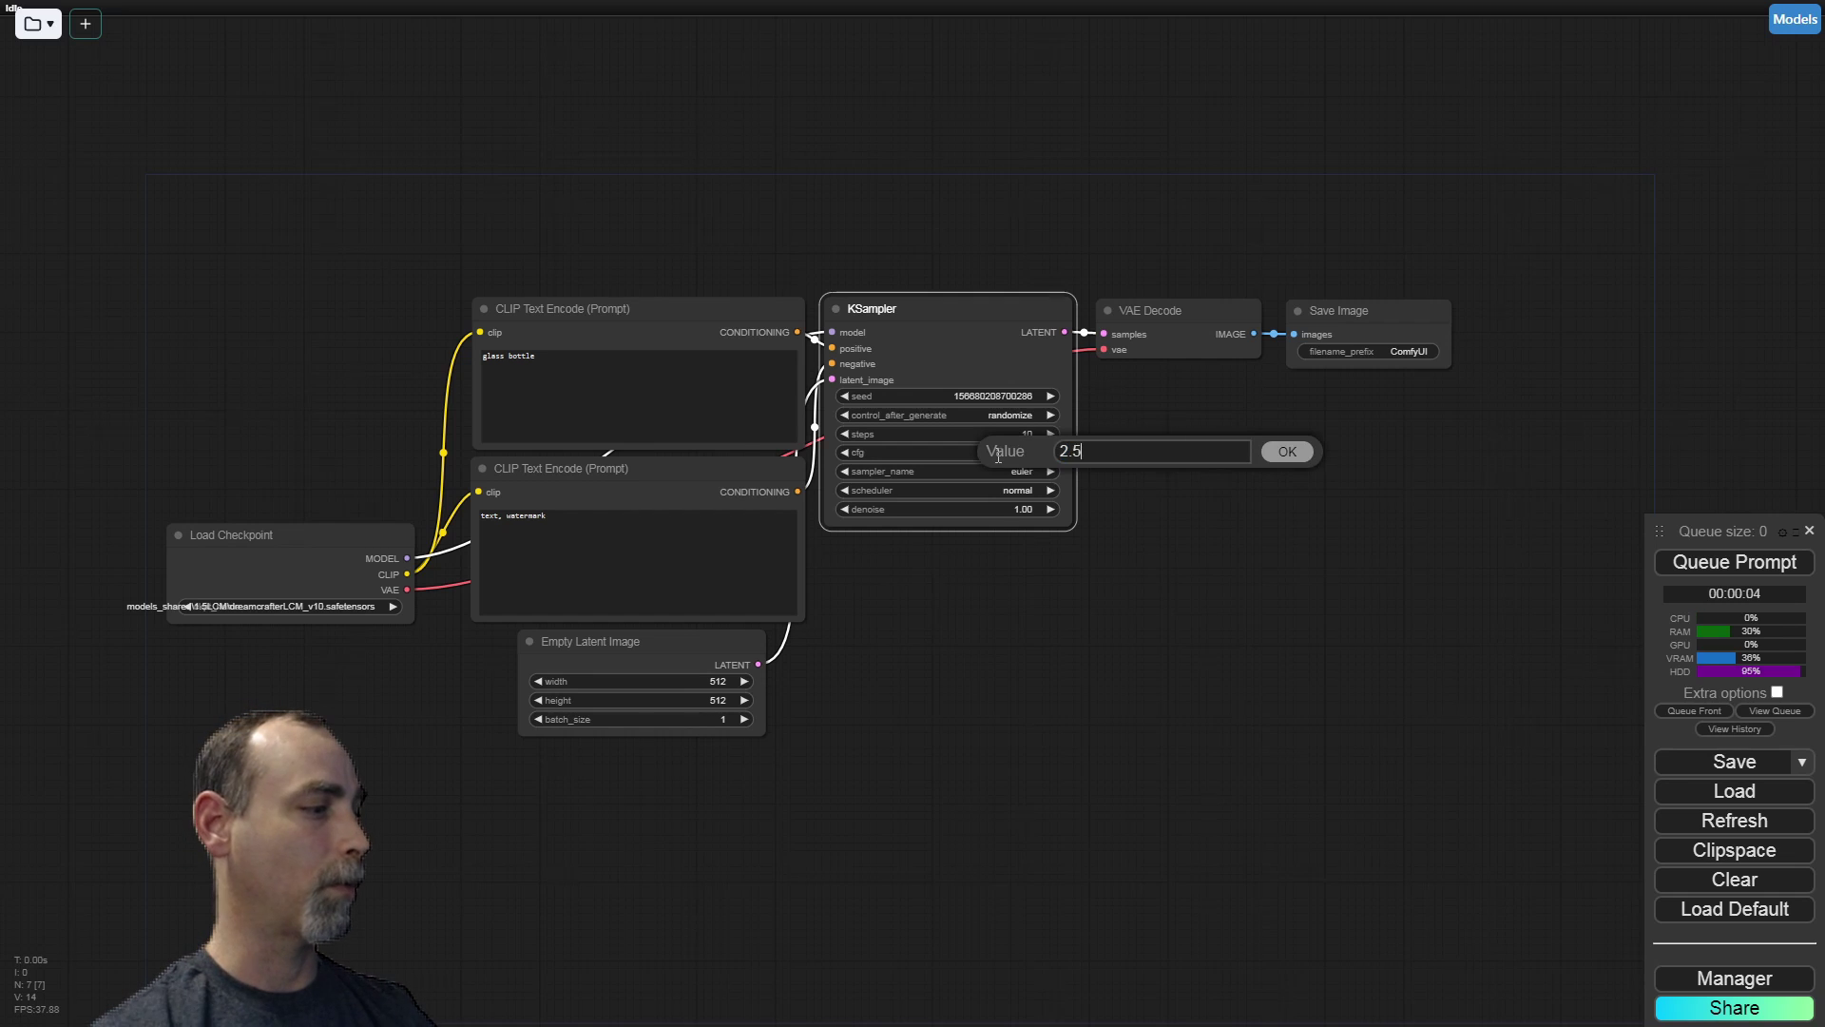
key(Return)
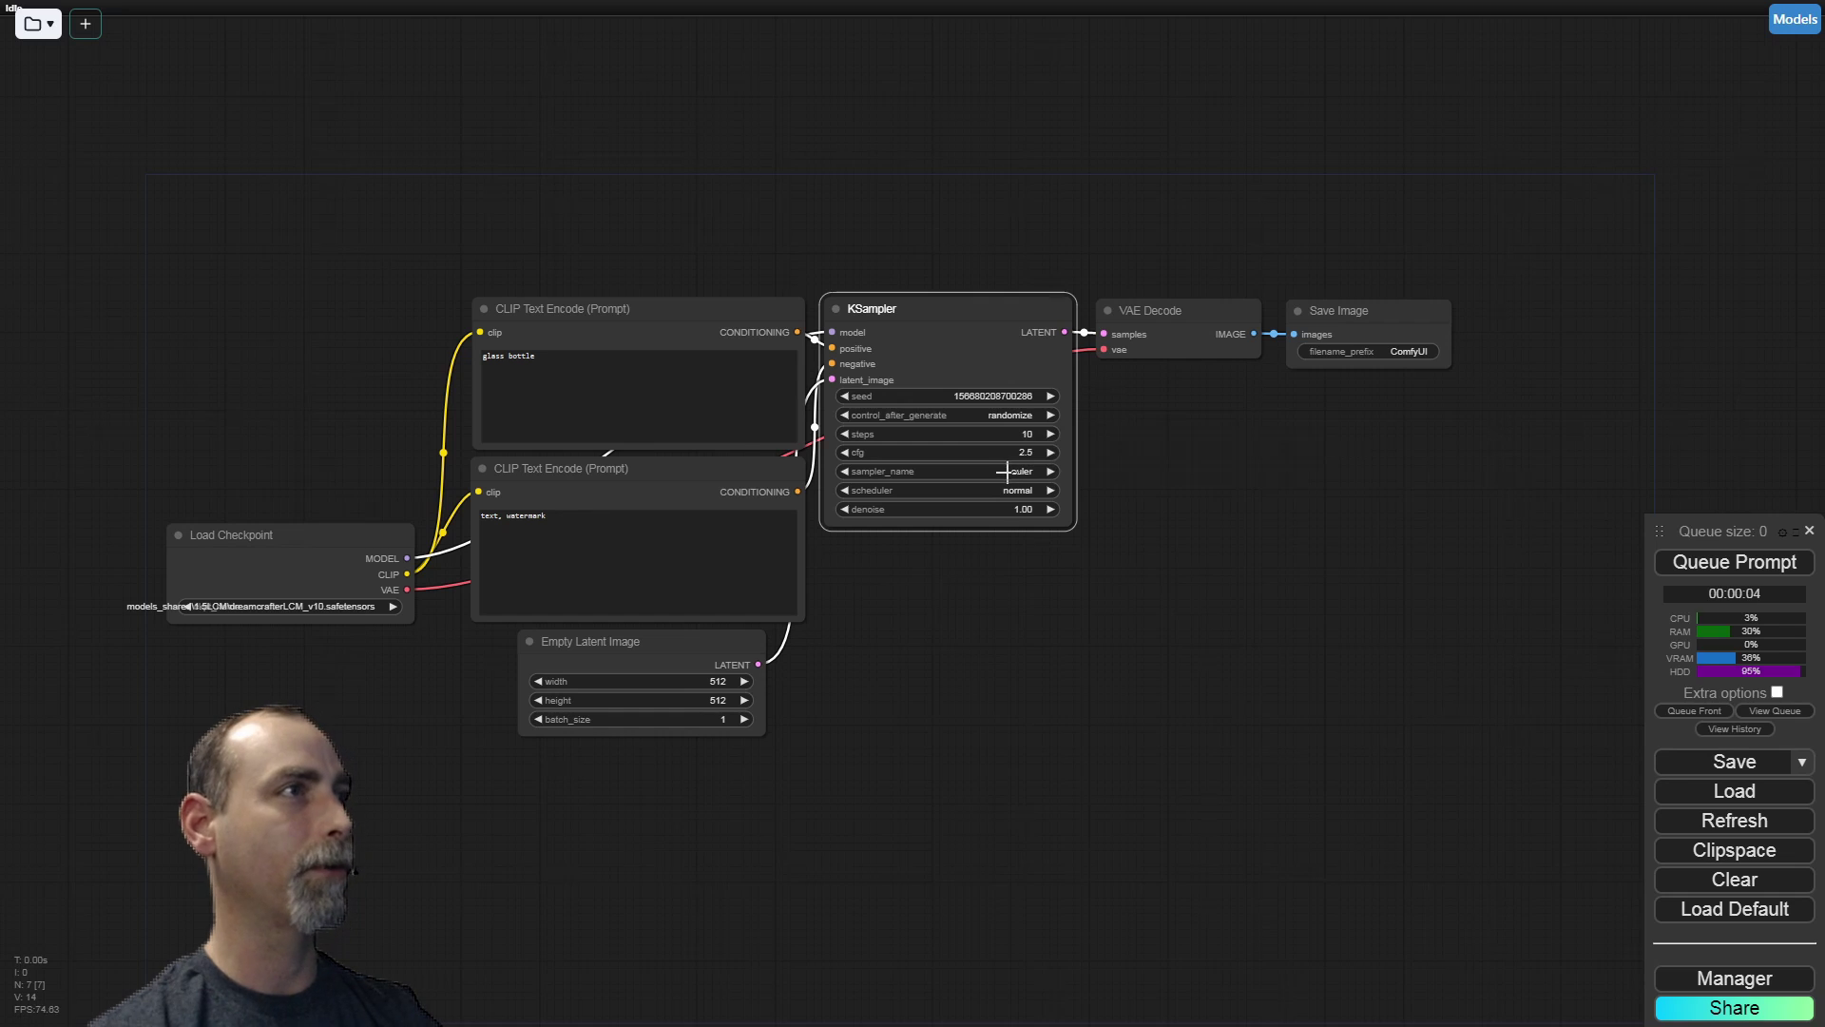
click(1007, 471)
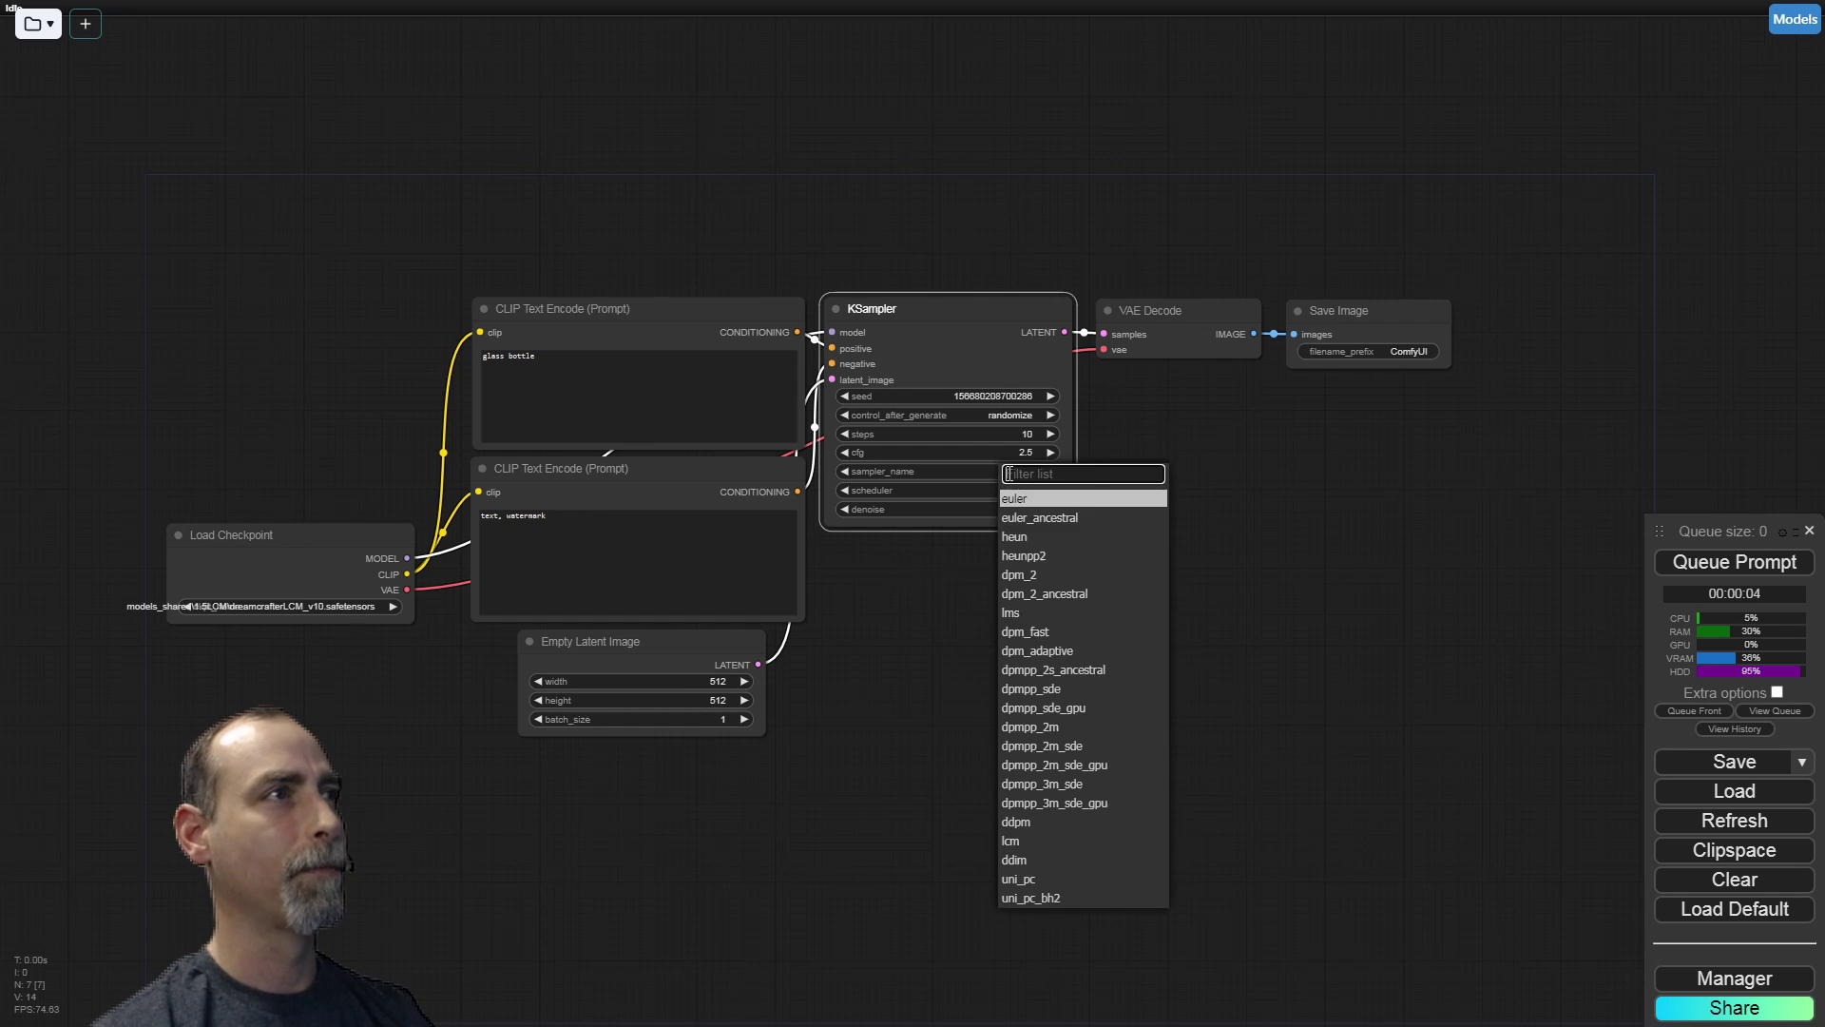
click(1064, 520)
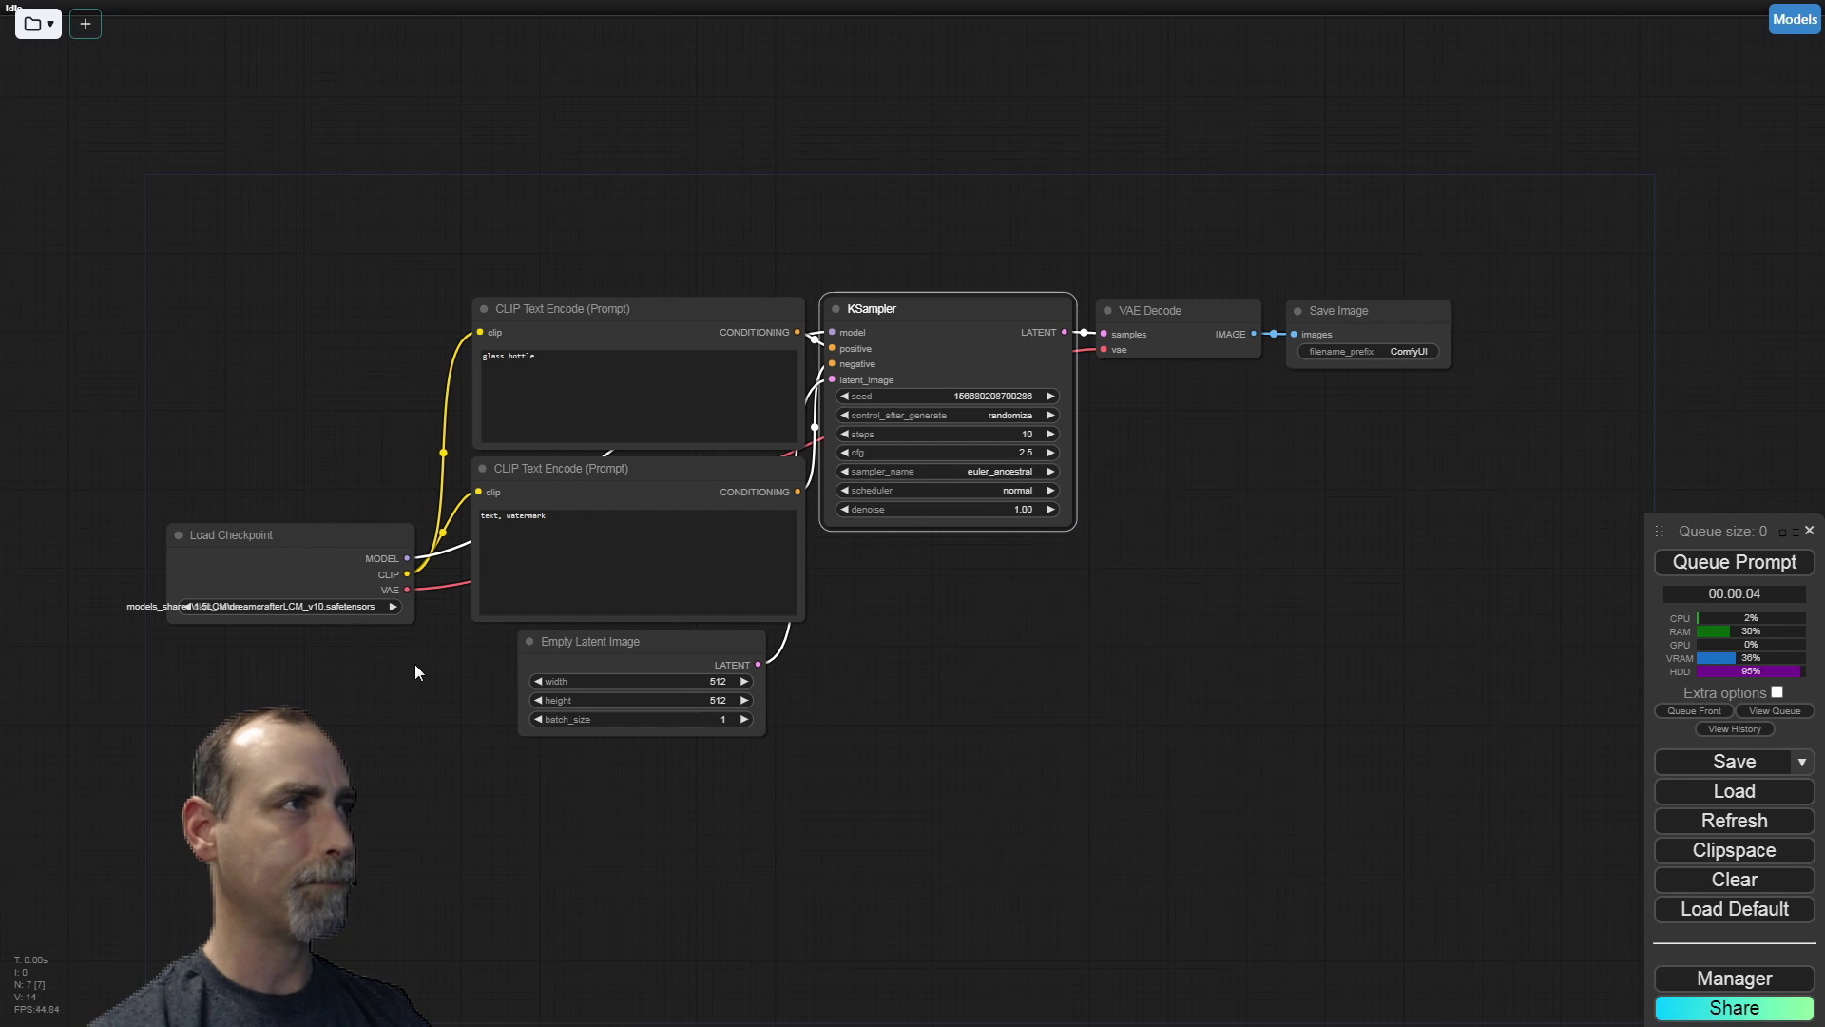
Set the empty latent image's height to 768 and queue the prompt to generate an image
click(700, 699)
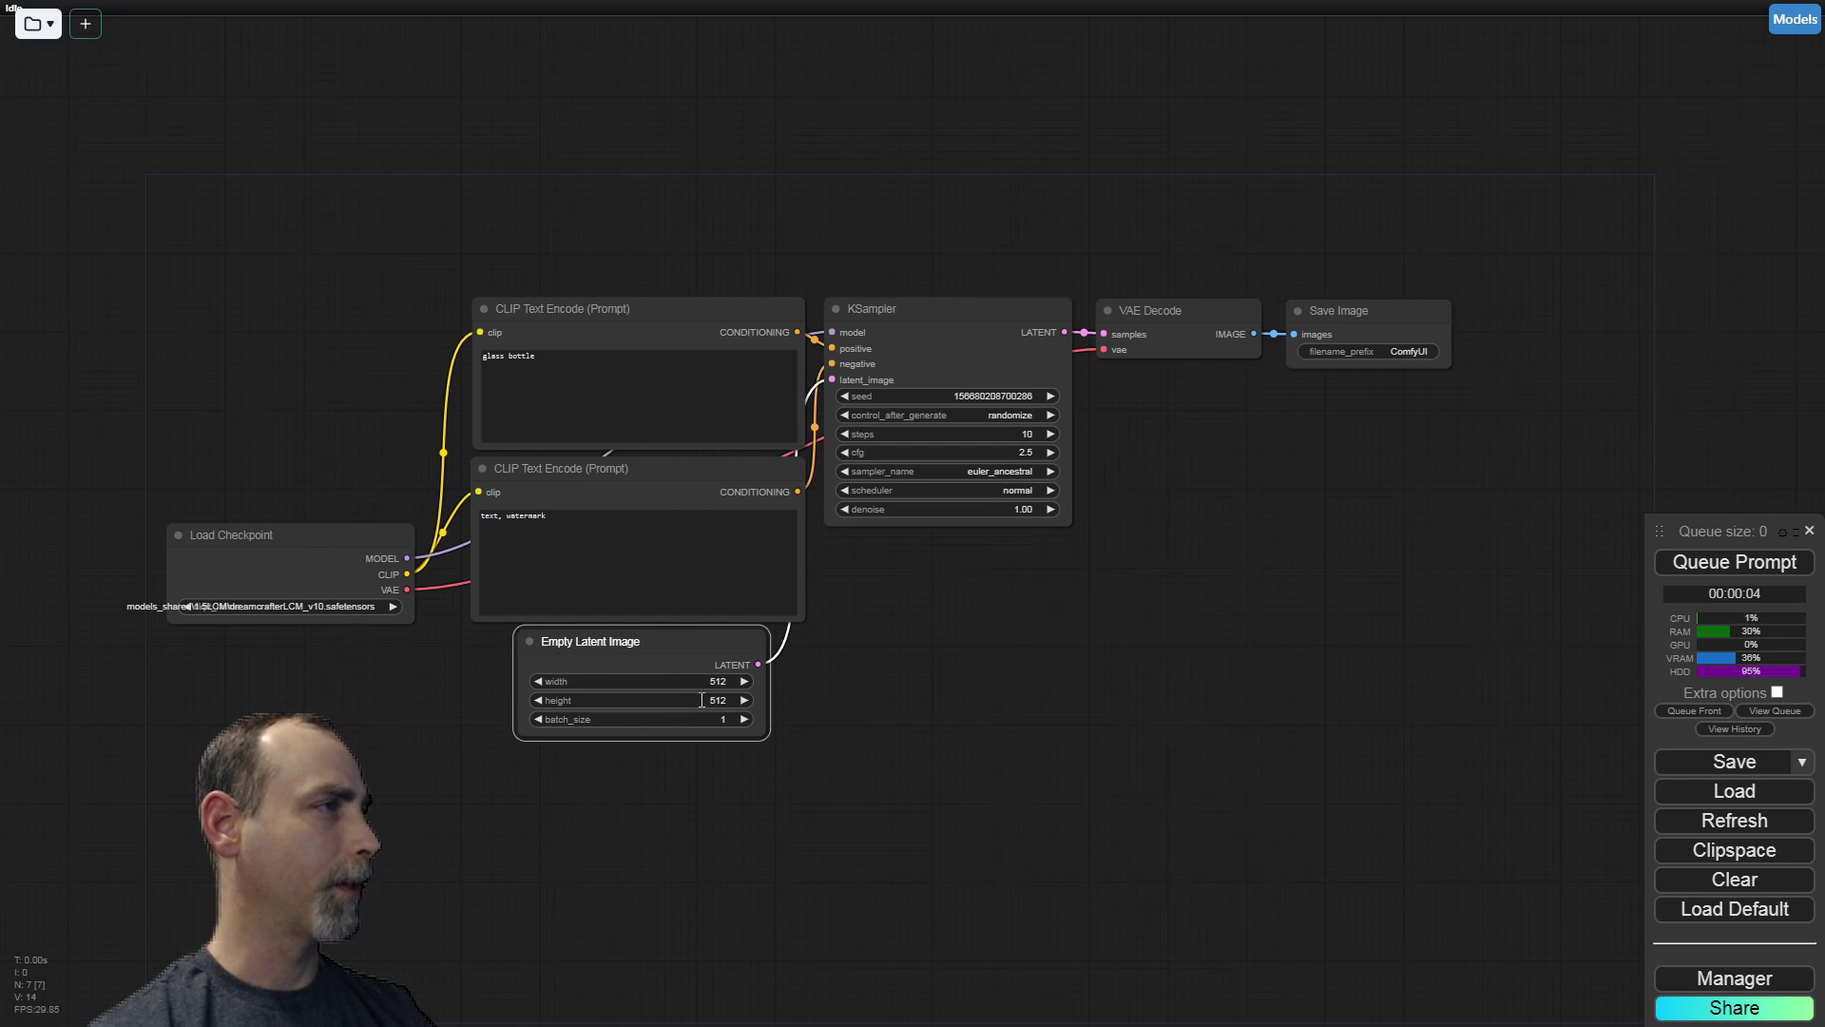
text(768)
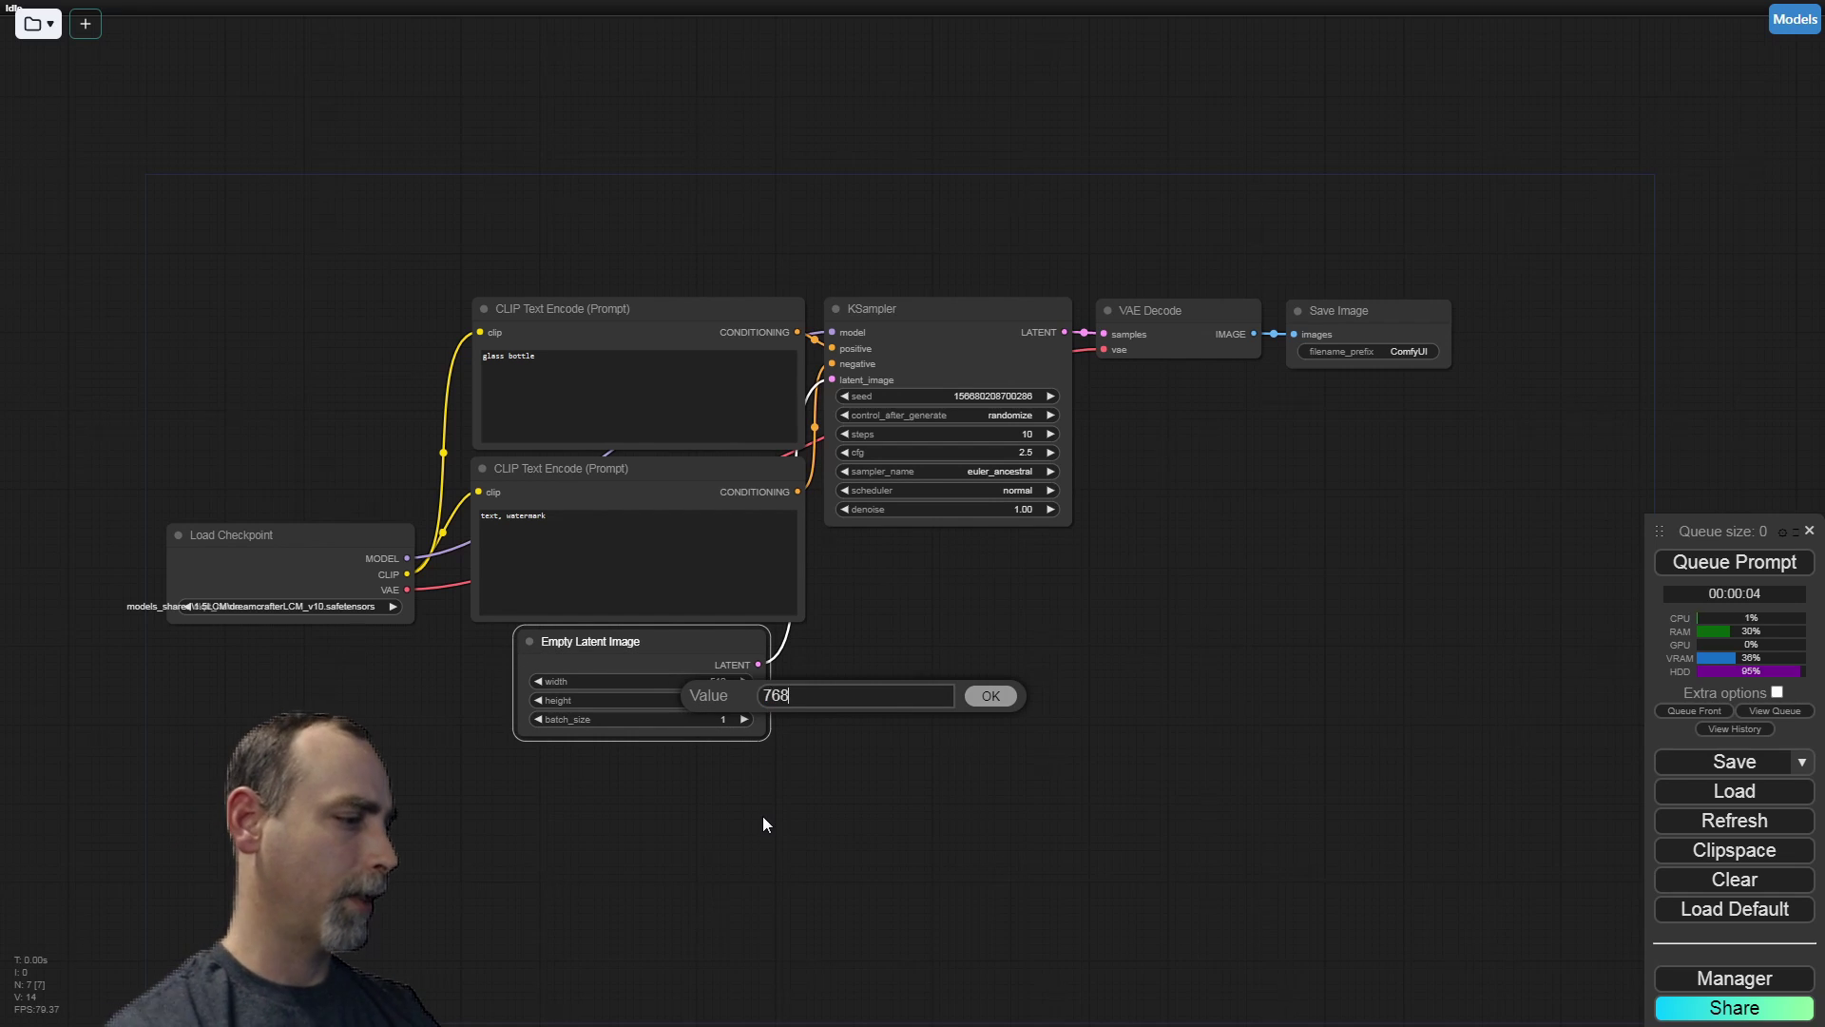
key(Return)
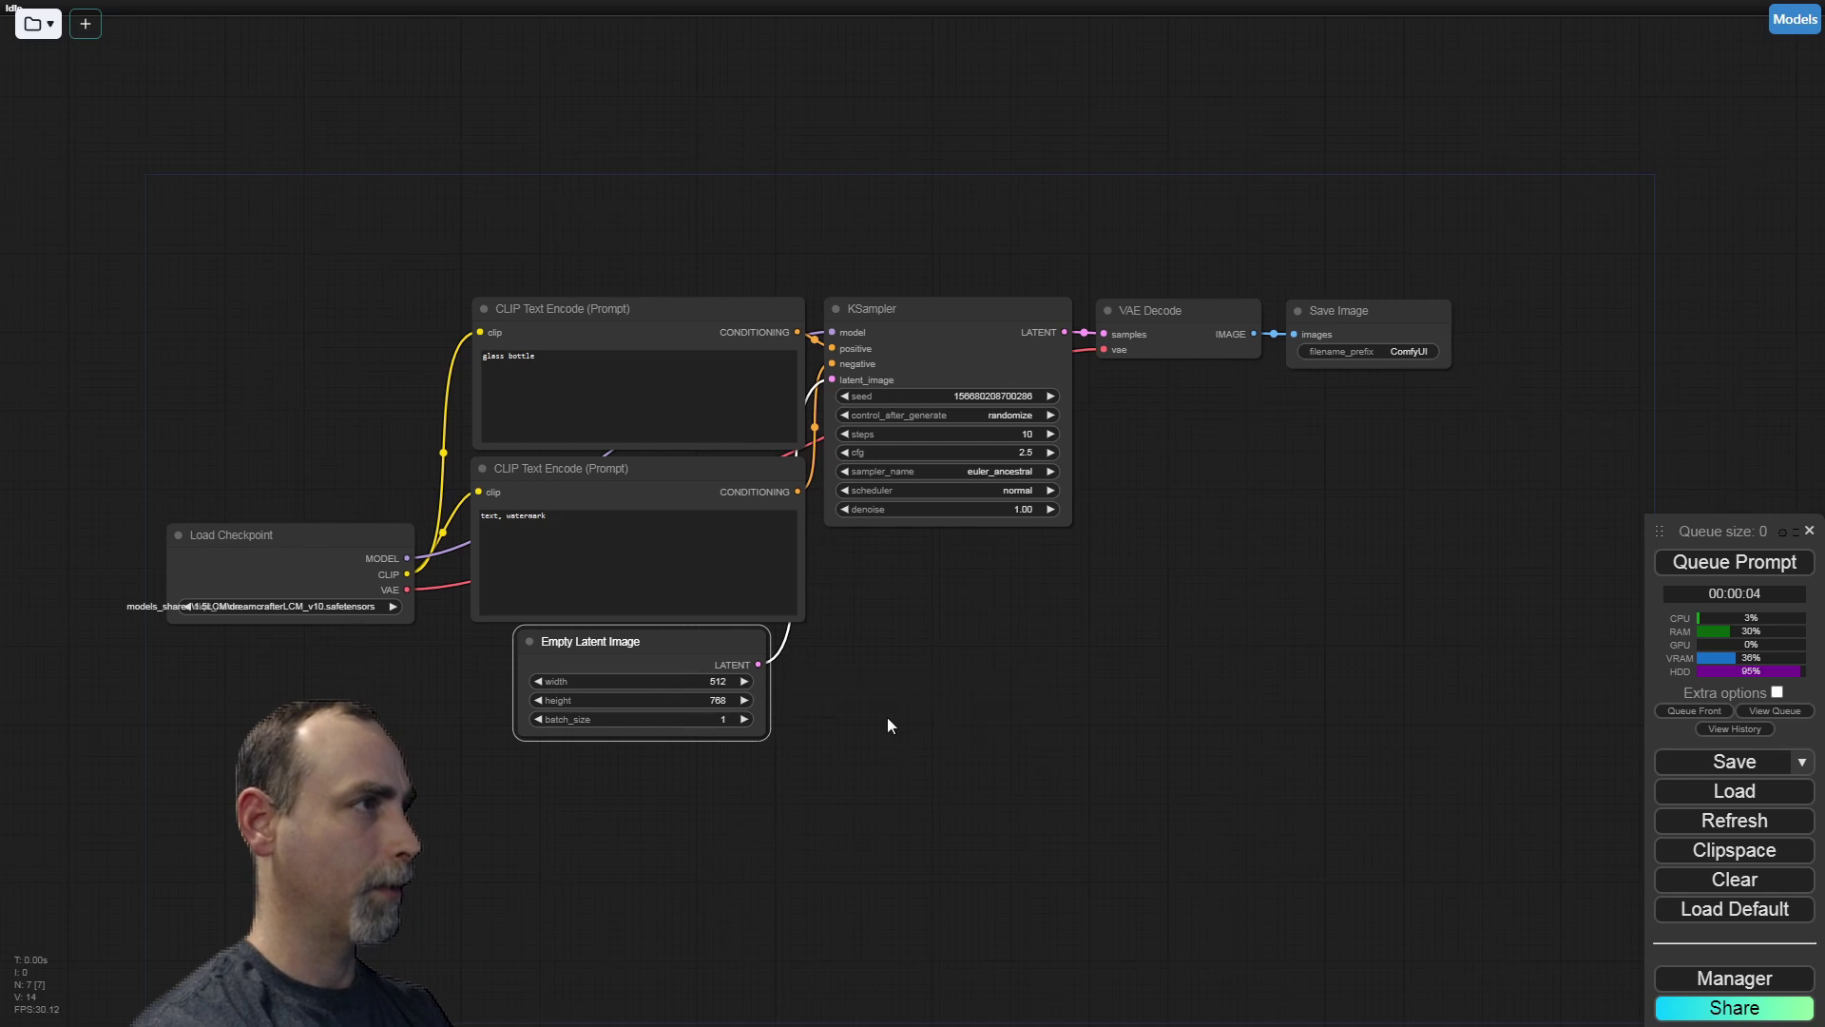
click(1706, 563)
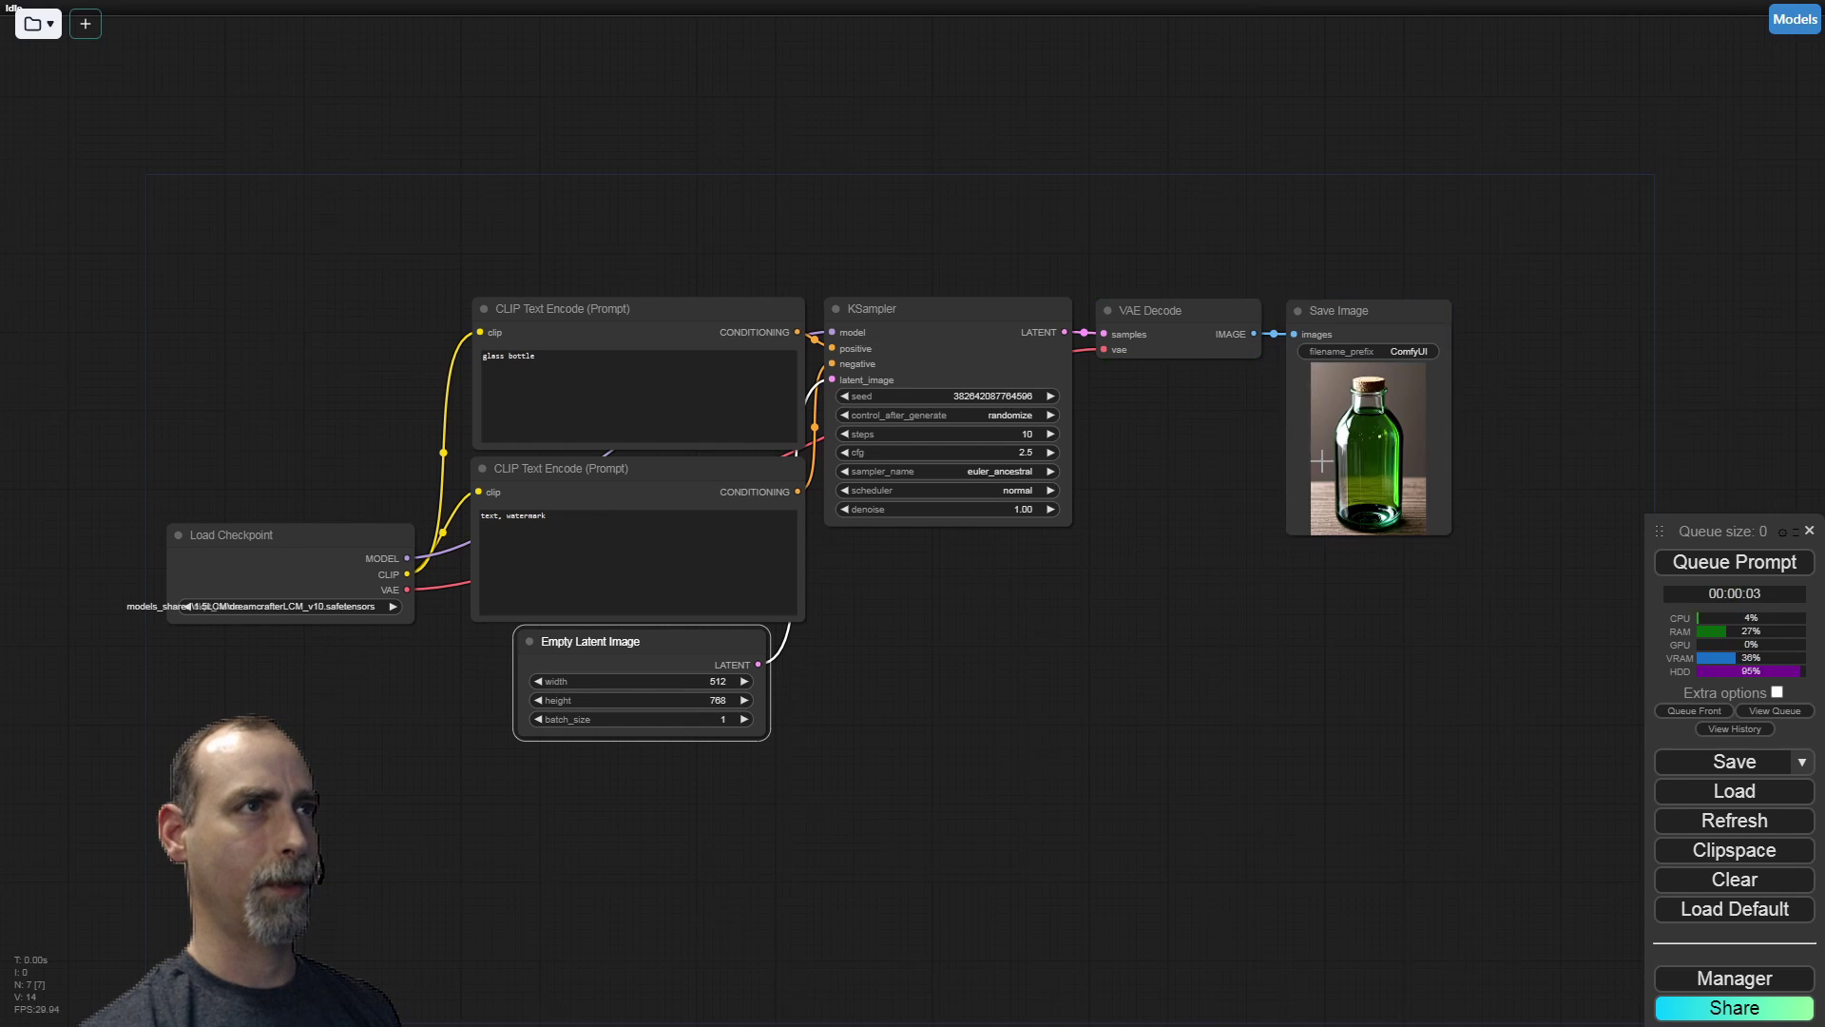
Enlarge the Save Image node, place it below VAE Decode, and shift the positive prompt node up away from the negative one
drag(1449, 530, 1631, 708)
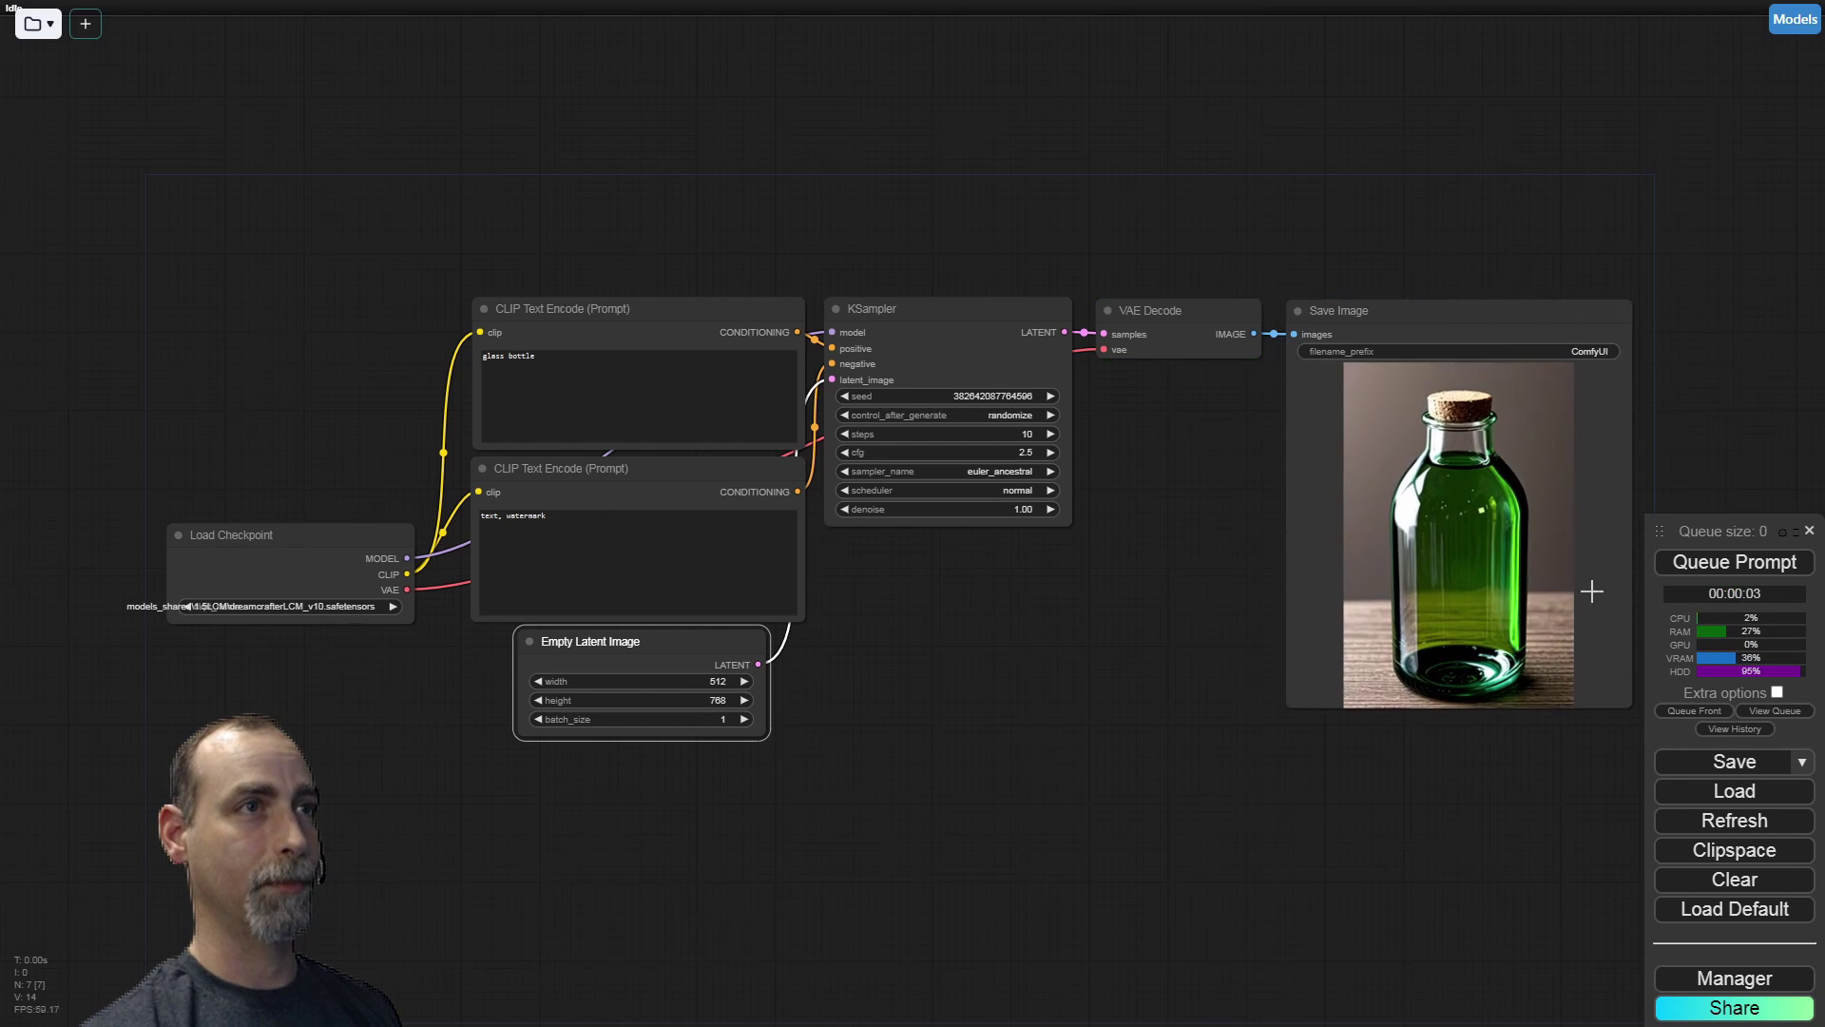
drag(1438, 320, 1235, 407)
drag(530, 231, 669, 232)
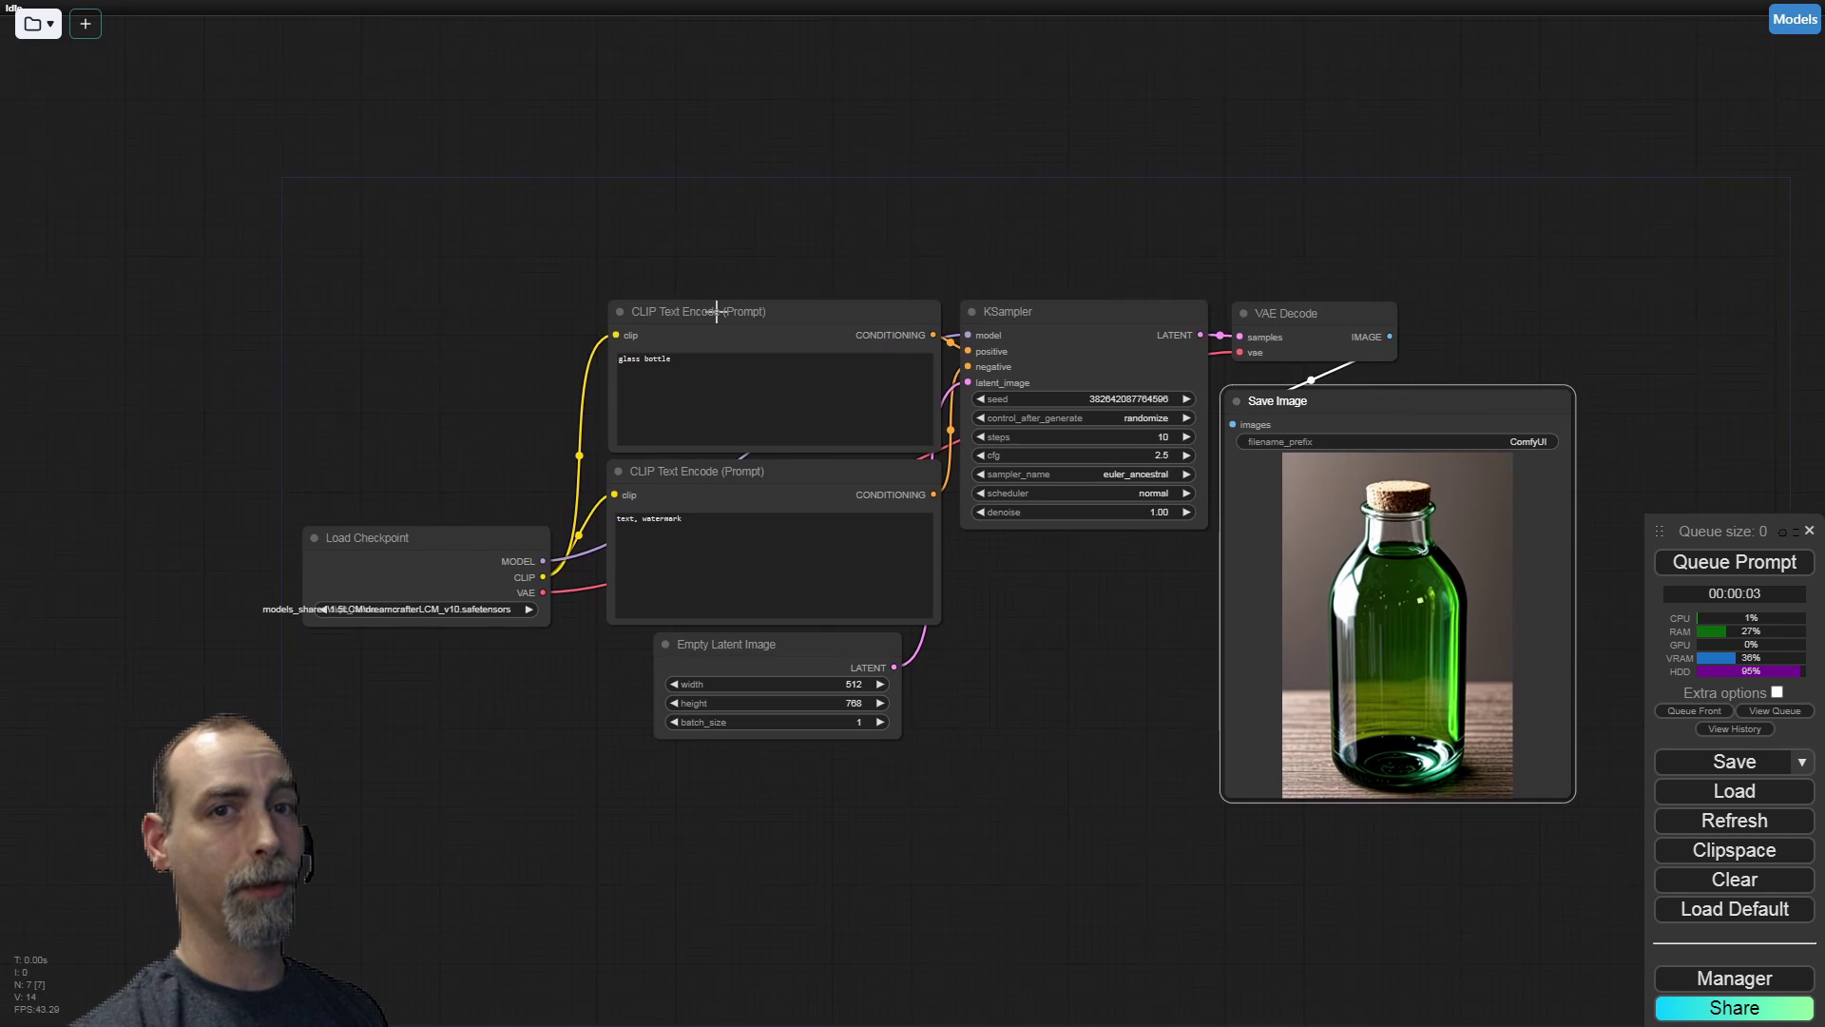
drag(718, 312, 671, 231)
drag(776, 281, 721, 278)
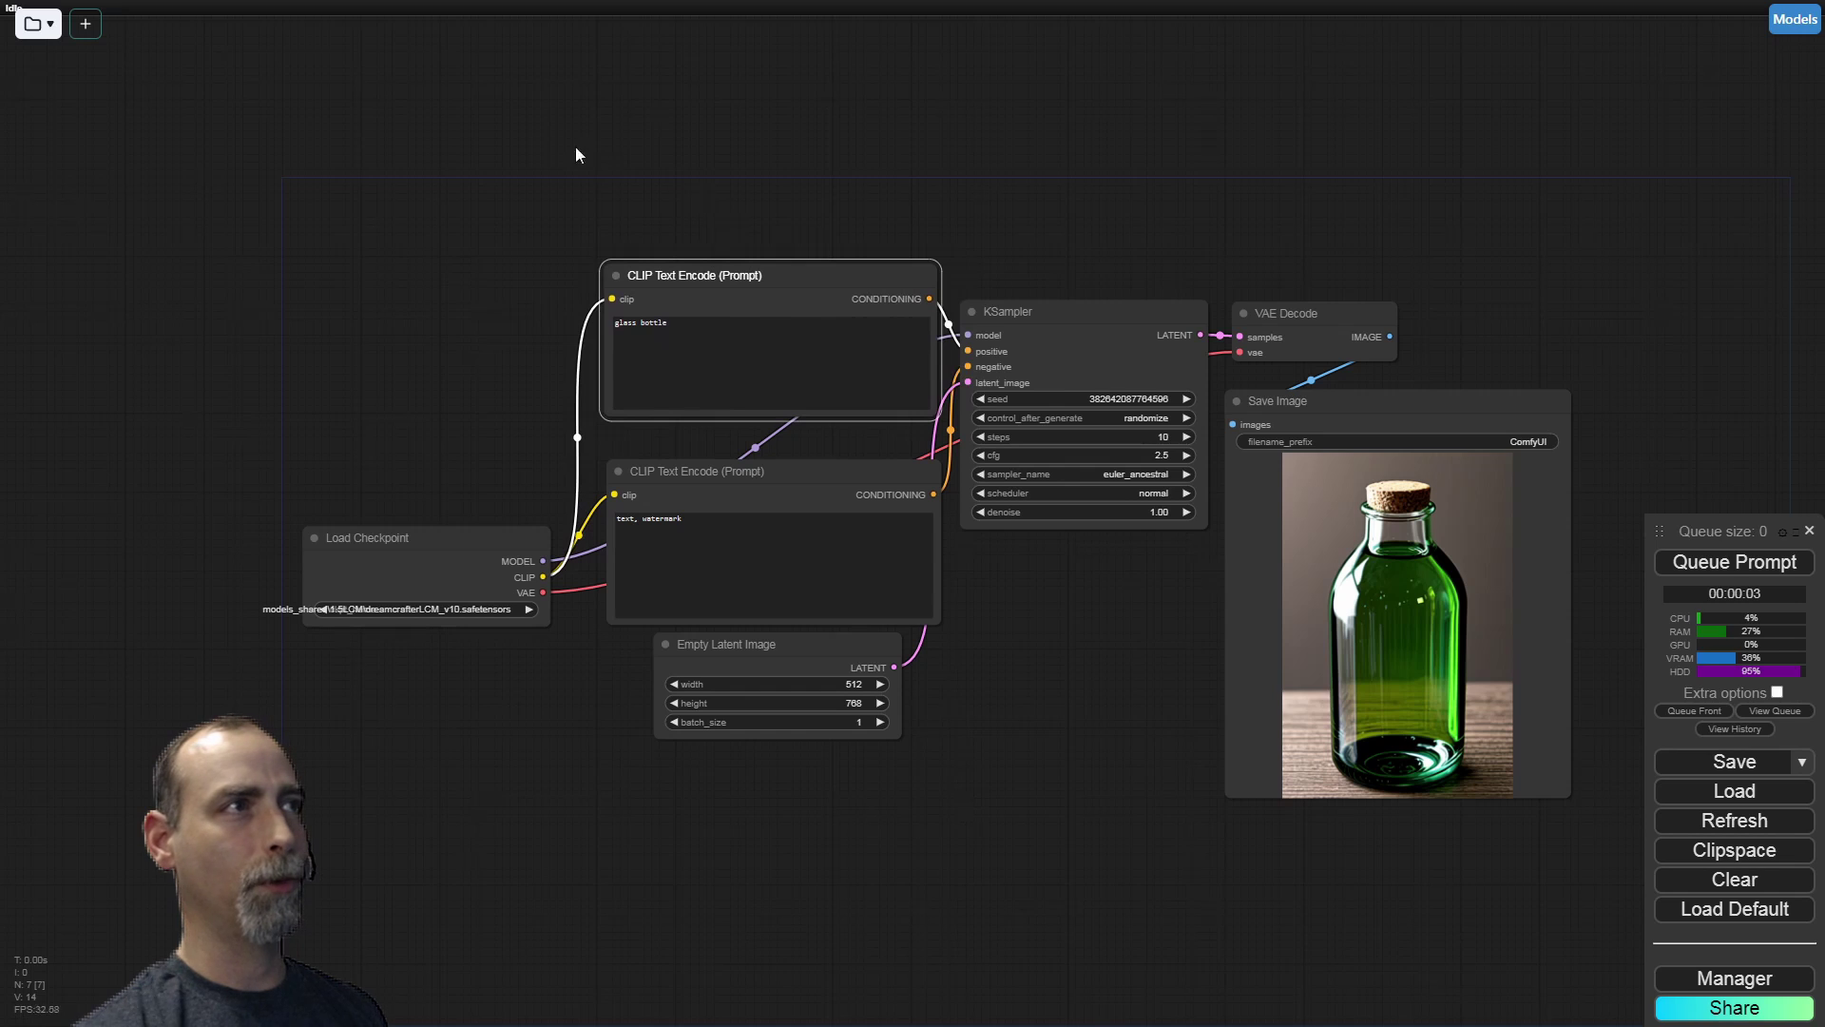
Add a CR Text node in the empty area above and left of the positive prompt encoder
double_click(492, 116)
text(c)
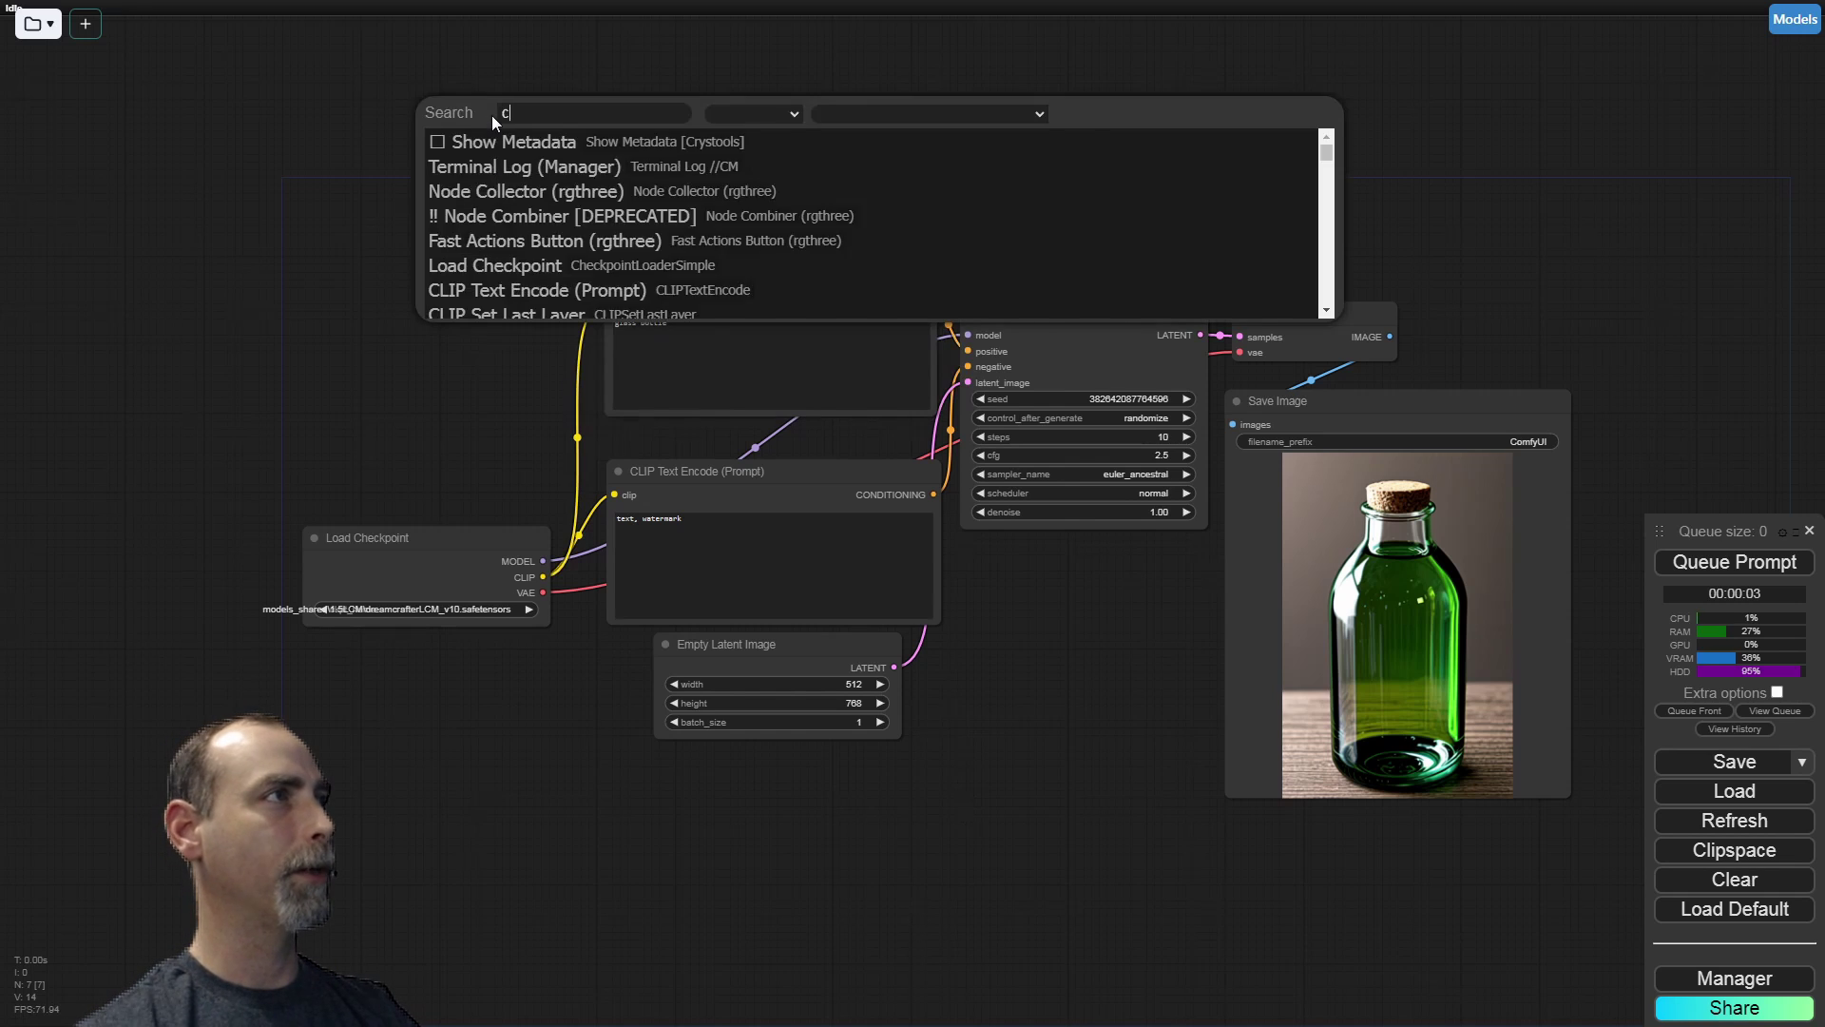
text(r str)
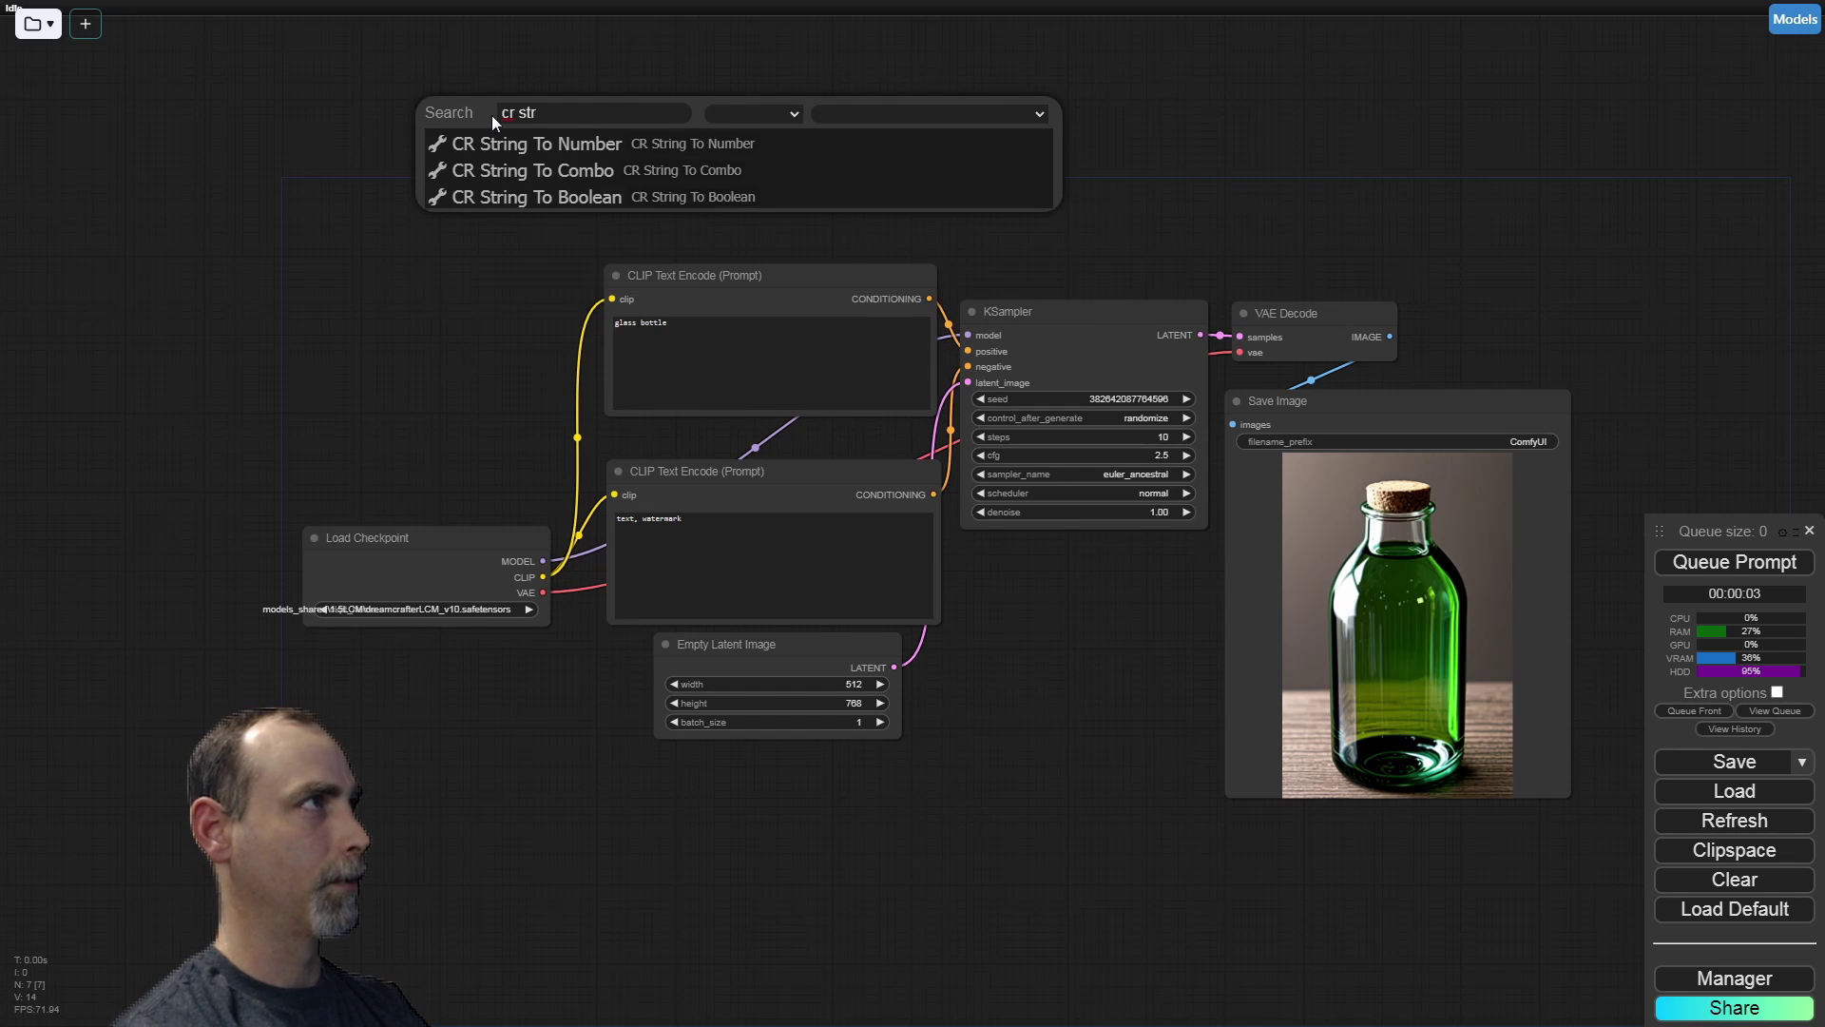
key(BackSpace)
key(BackSpace)
key(BackSpace)
text(text)
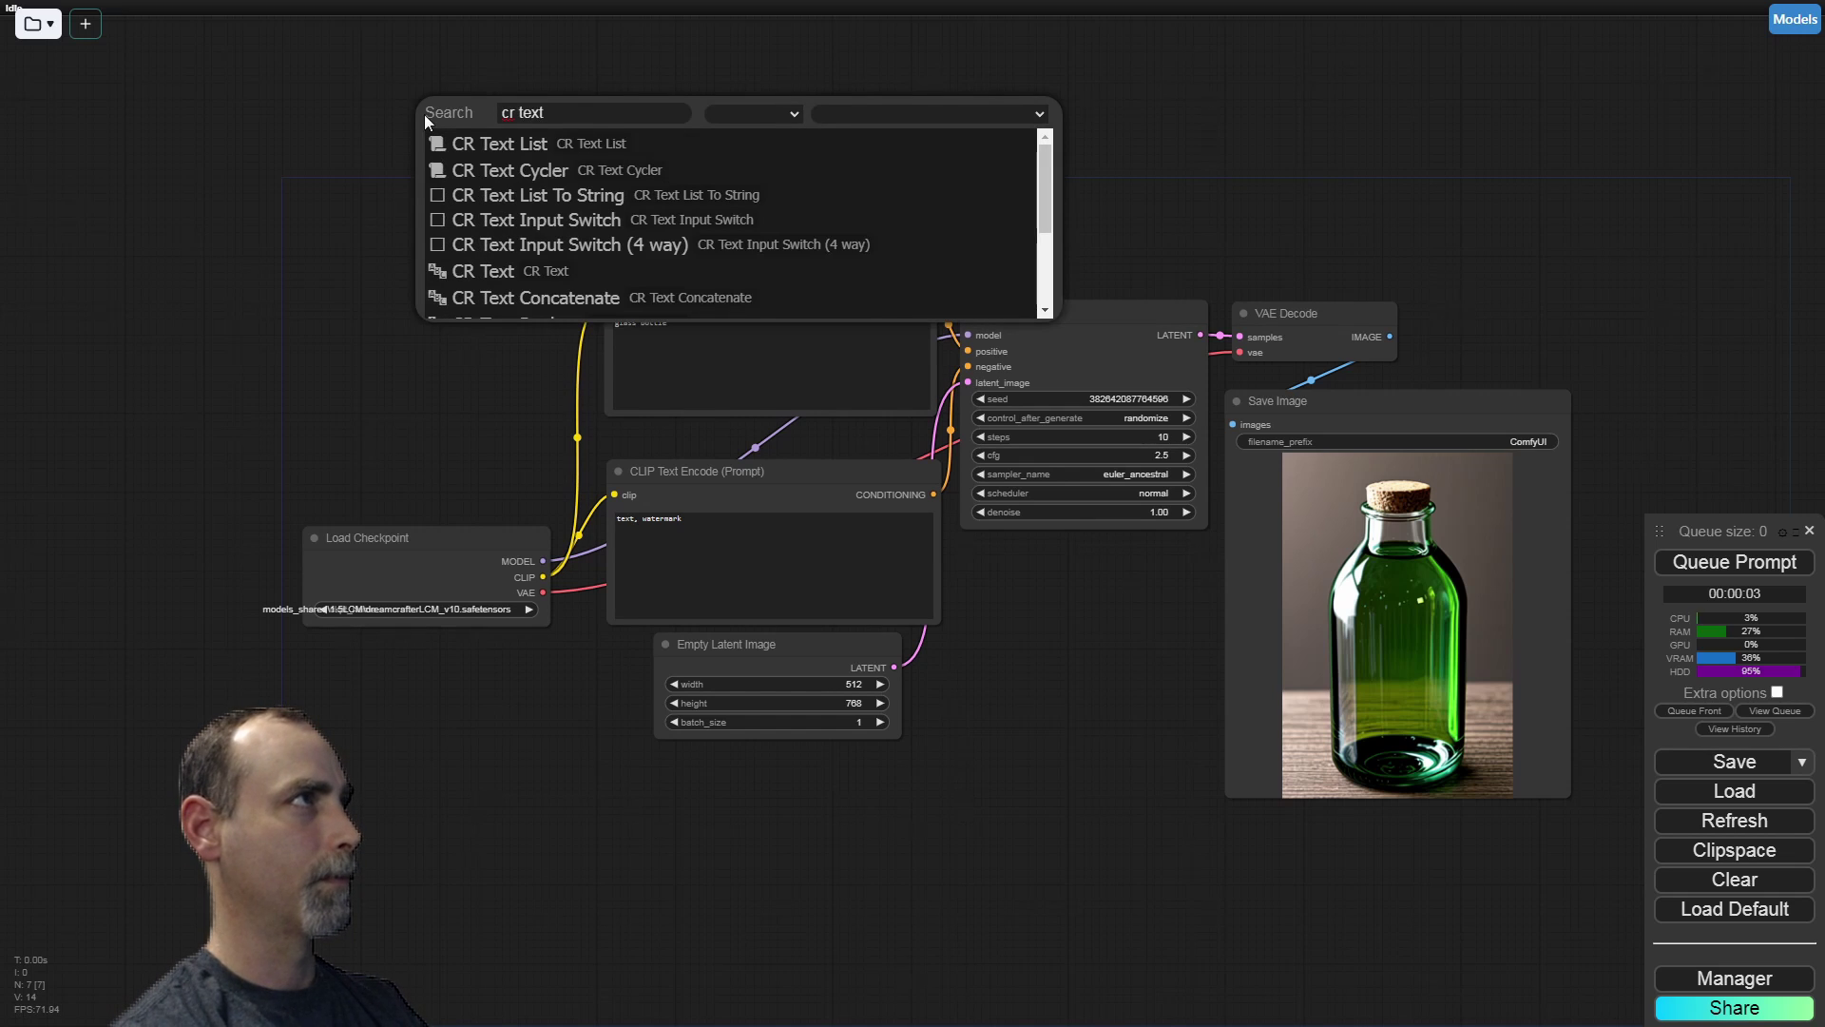
click(483, 271)
drag(606, 106, 334, 134)
Add a Text to Conditioning node and place it beside the CR Text node
double_click(734, 146)
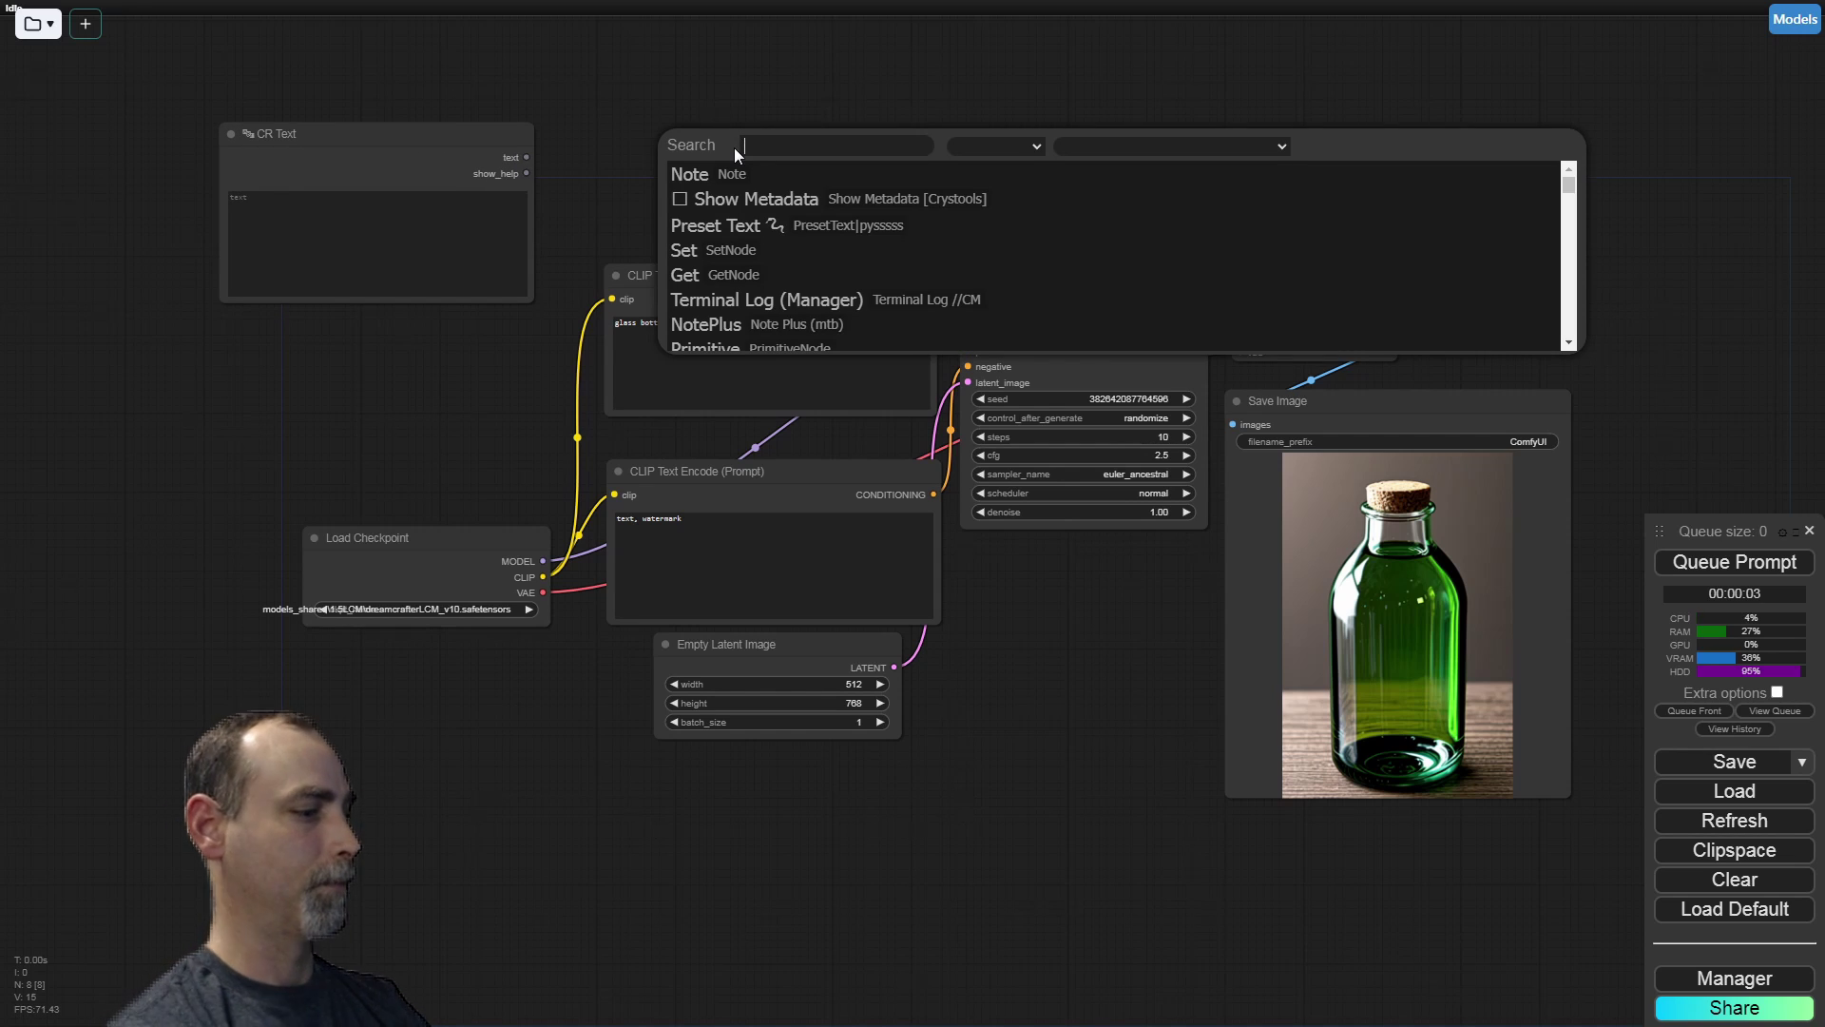
text(text to c)
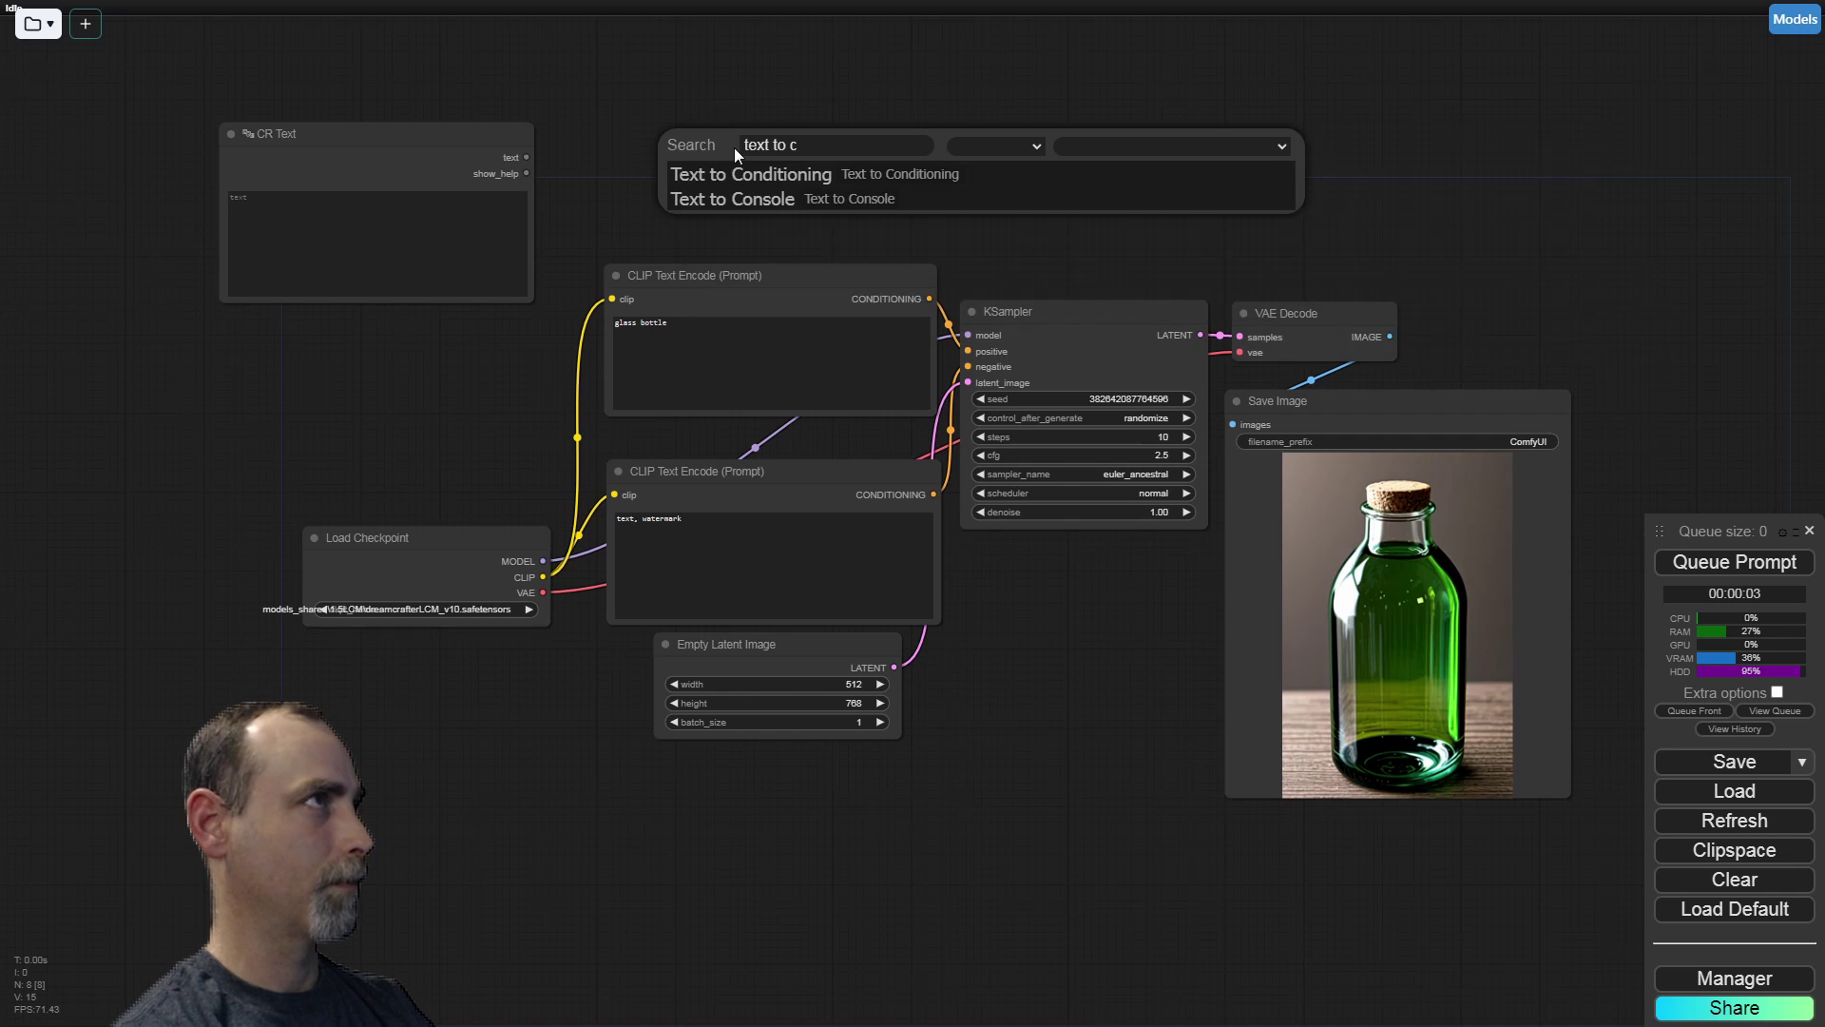
click(726, 174)
drag(809, 146, 649, 158)
Move the "glass bottle" text from the positive CLIP Text Encode node into the CR Text node
drag(778, 279, 759, 286)
triple_click(726, 335)
key(ctrl+x)
click(339, 247)
key(ctrl+v)
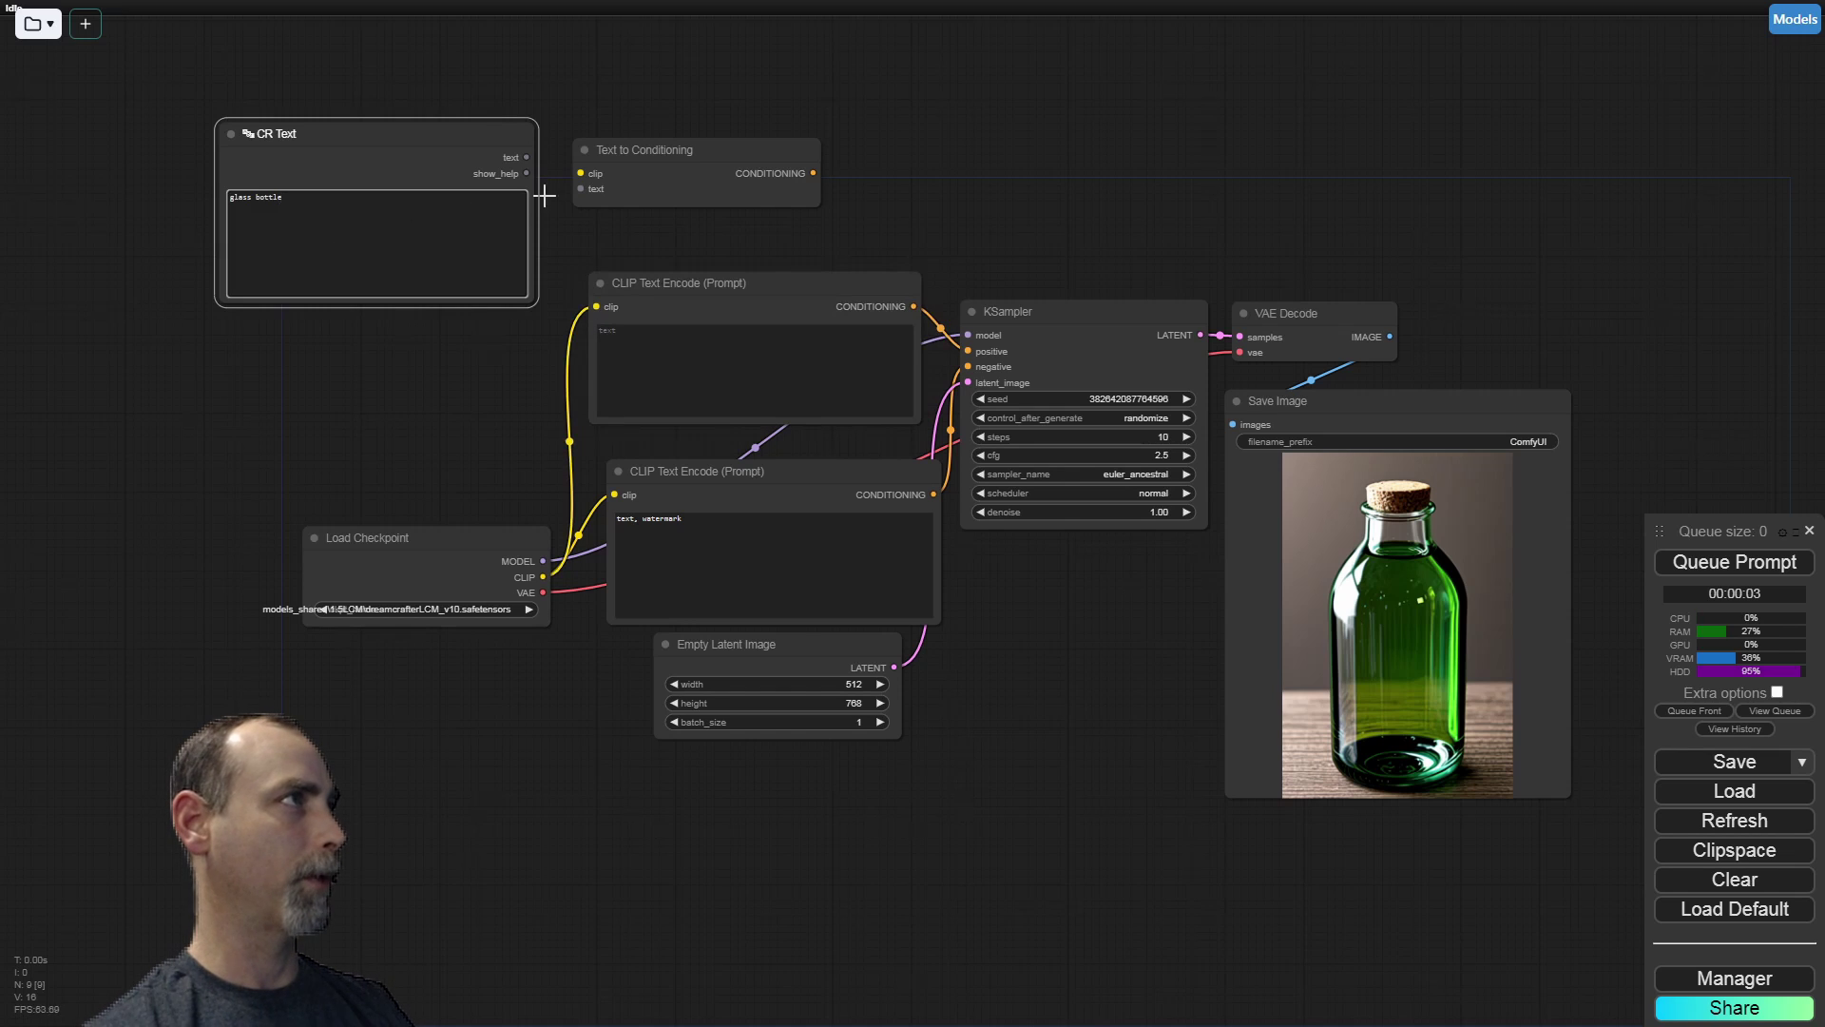
Rewire the checkpoint's CLIP through Text to Conditioning into the KSampler's positive input, and delete the emptied CLIP Text Encode node
drag(596, 303, 556, 171)
drag(806, 169, 970, 348)
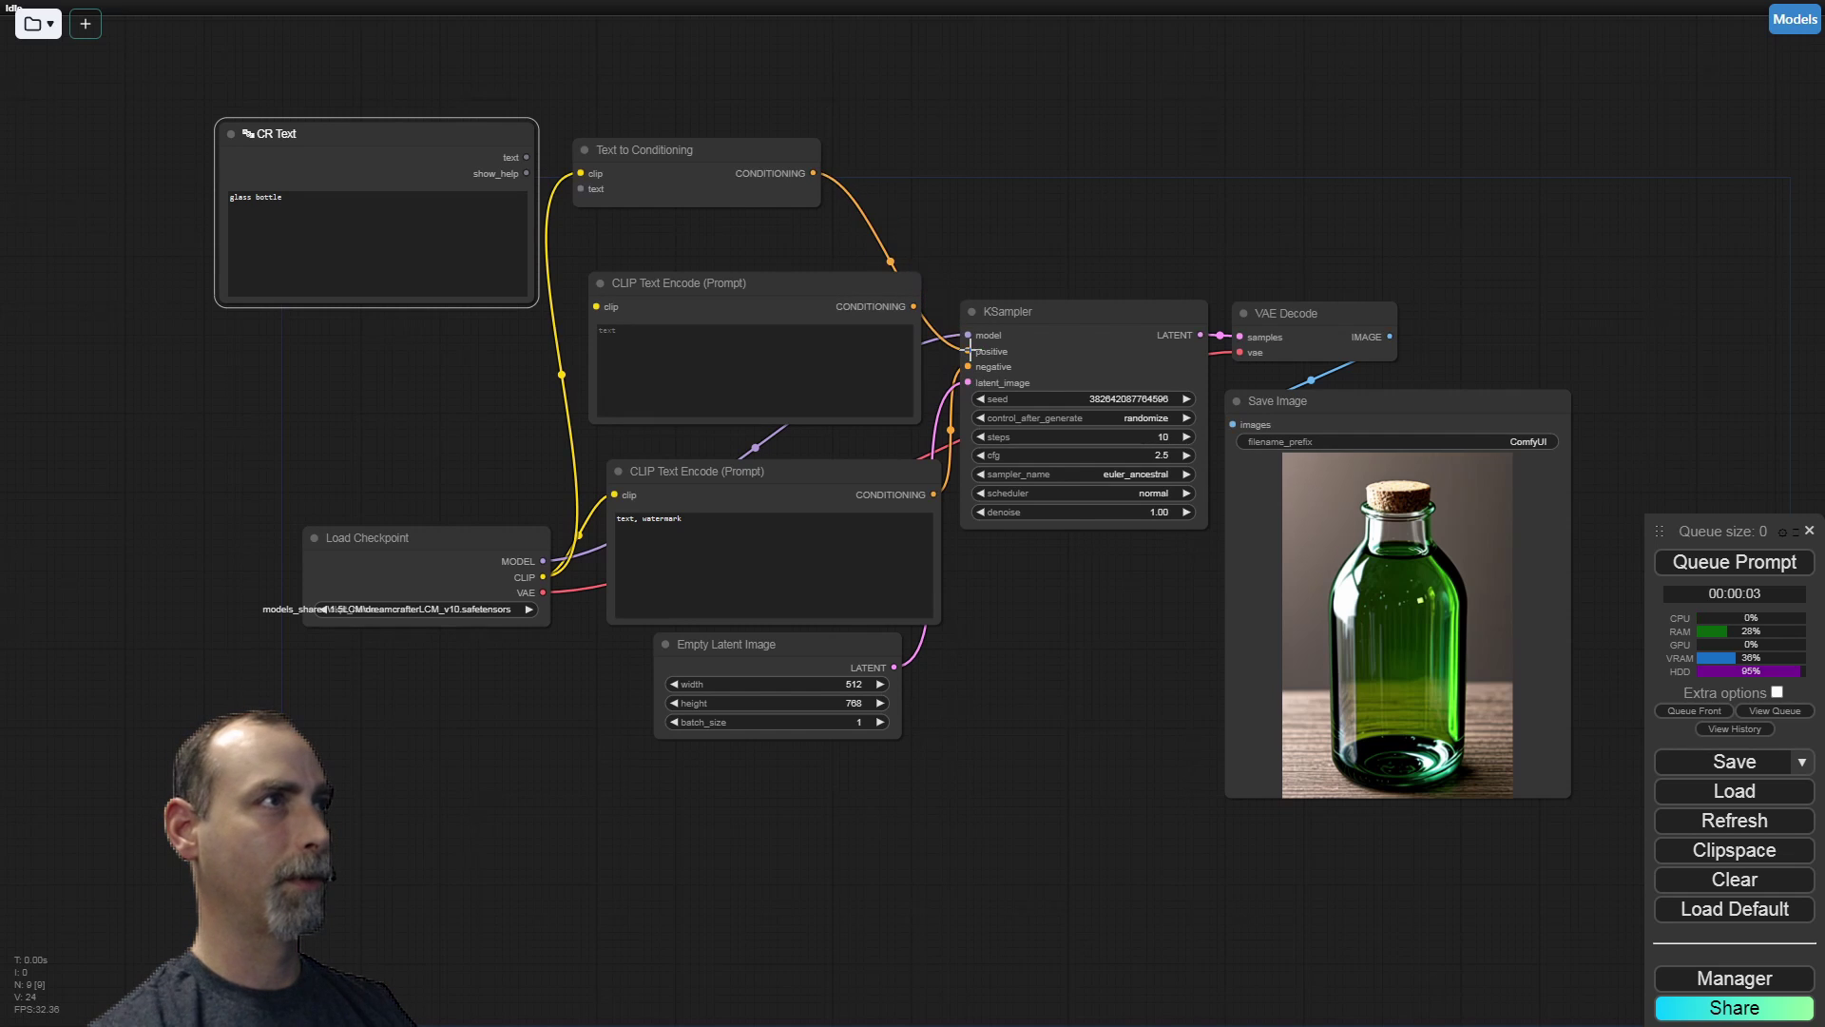
click(695, 277)
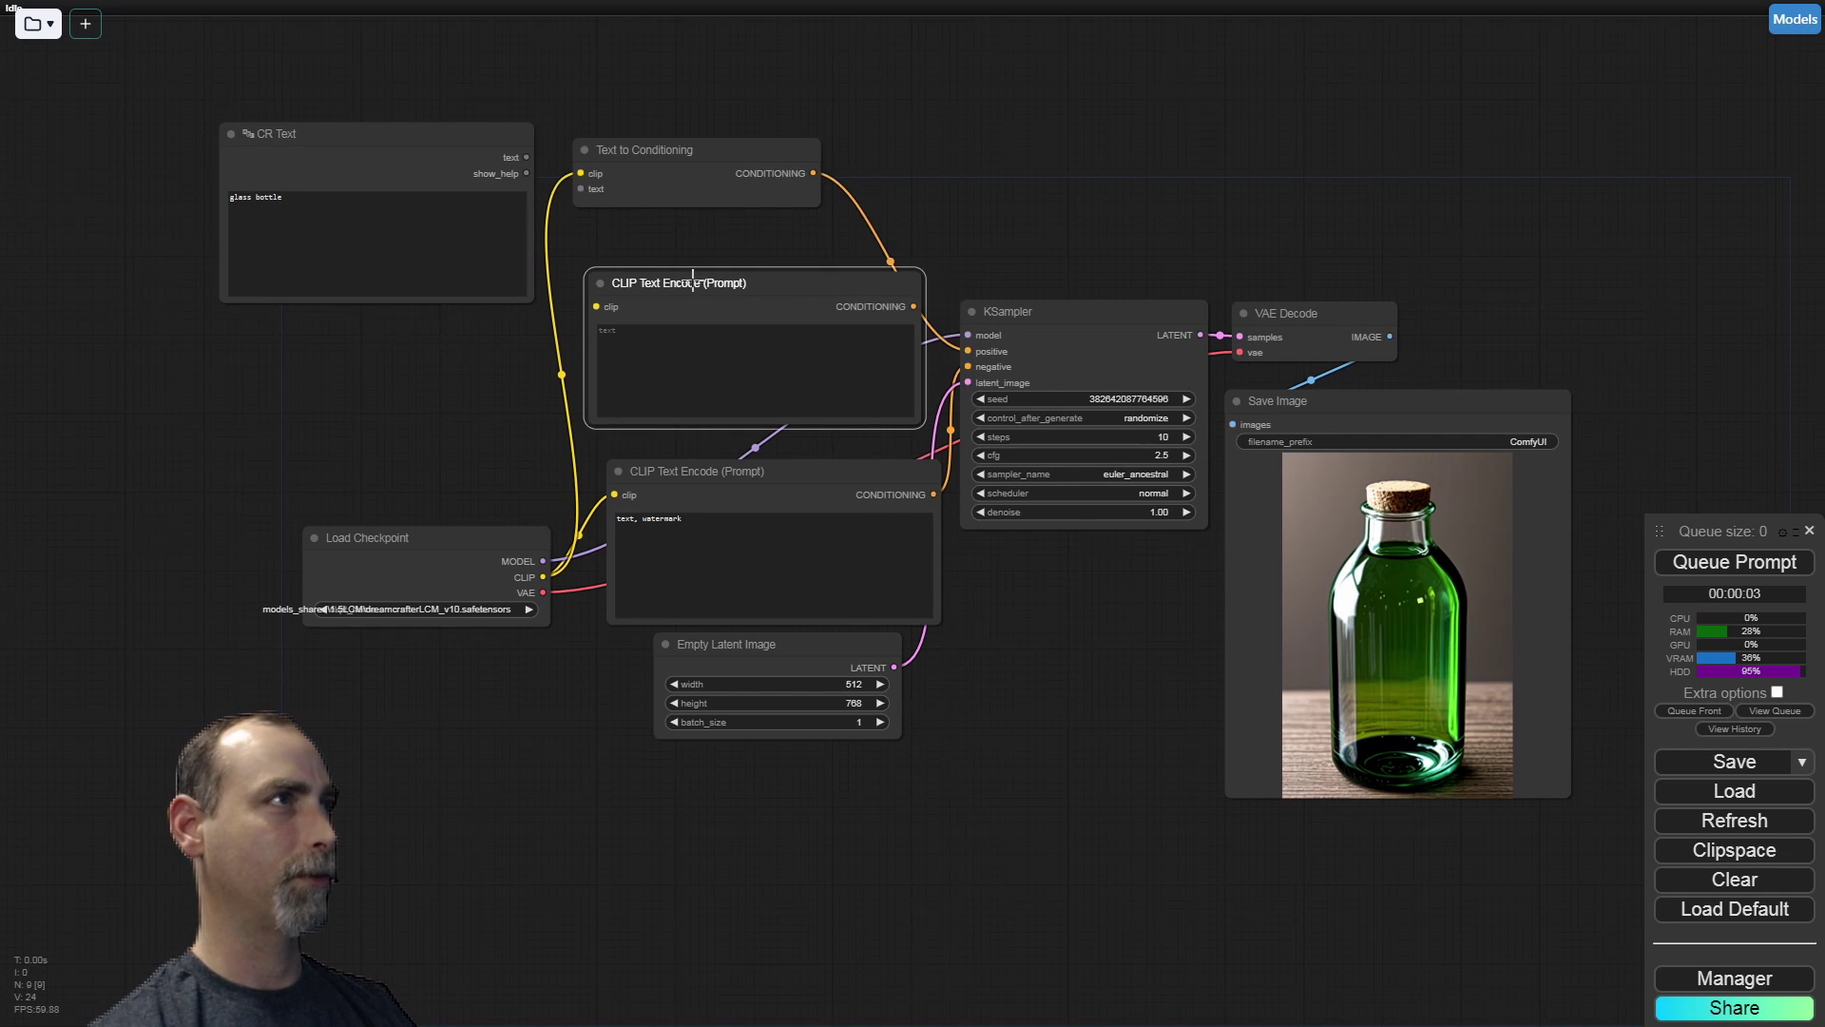
key(Delete)
Move the CR Text node into the deleted encoder's place and connect its text output to Text to Conditioning
drag(395, 134, 797, 269)
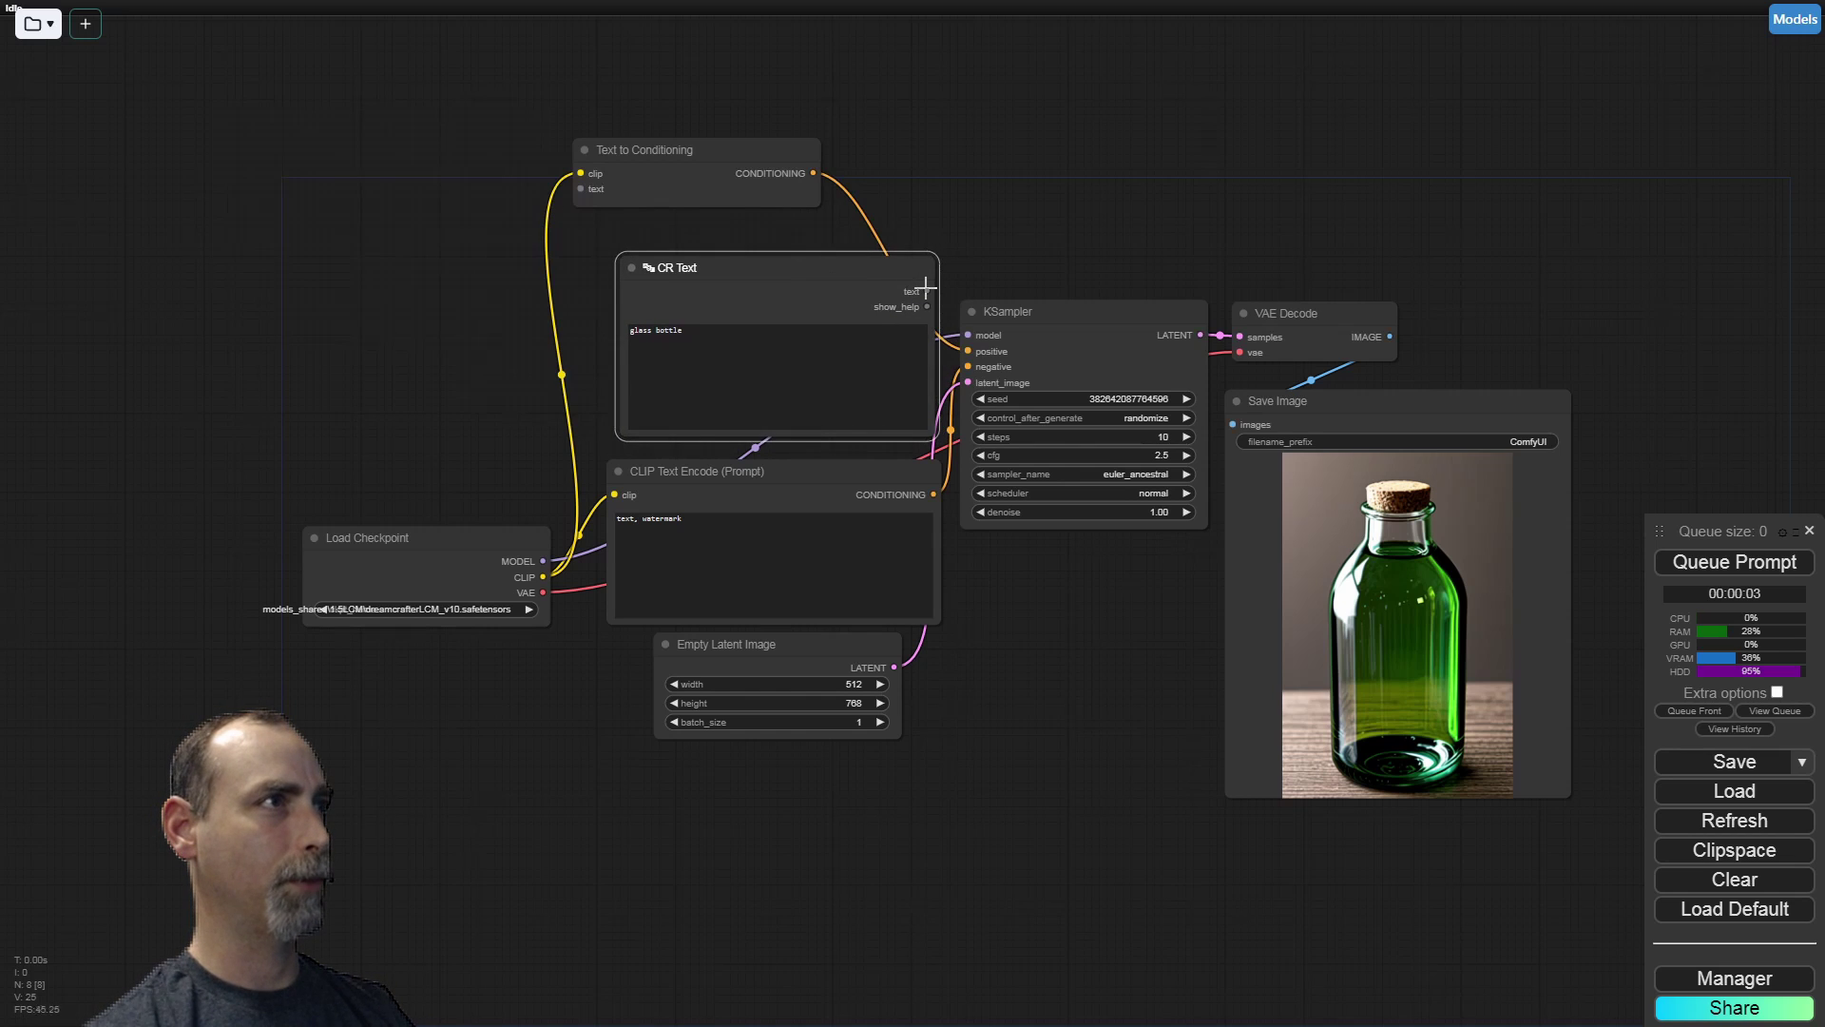
drag(926, 288, 685, 190)
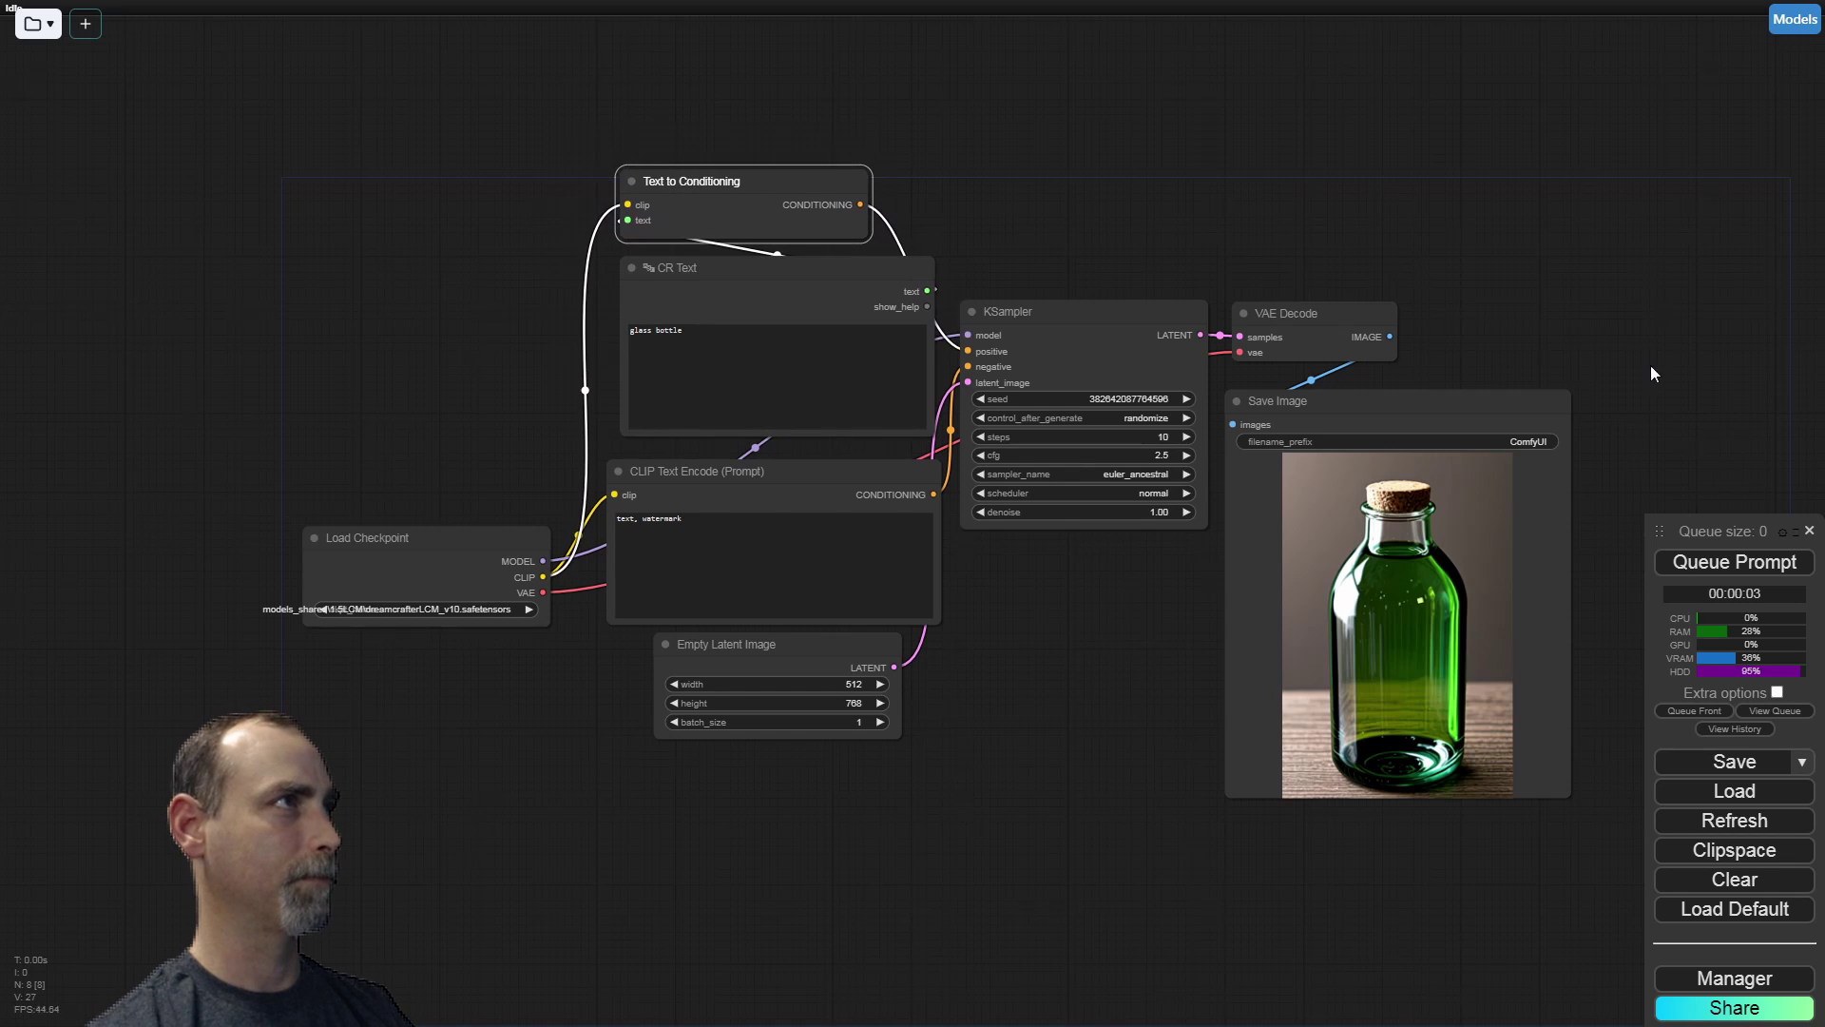
Set the KSampler seed to 0 with control_after_generate fixed, and queue the prompt
click(1139, 398)
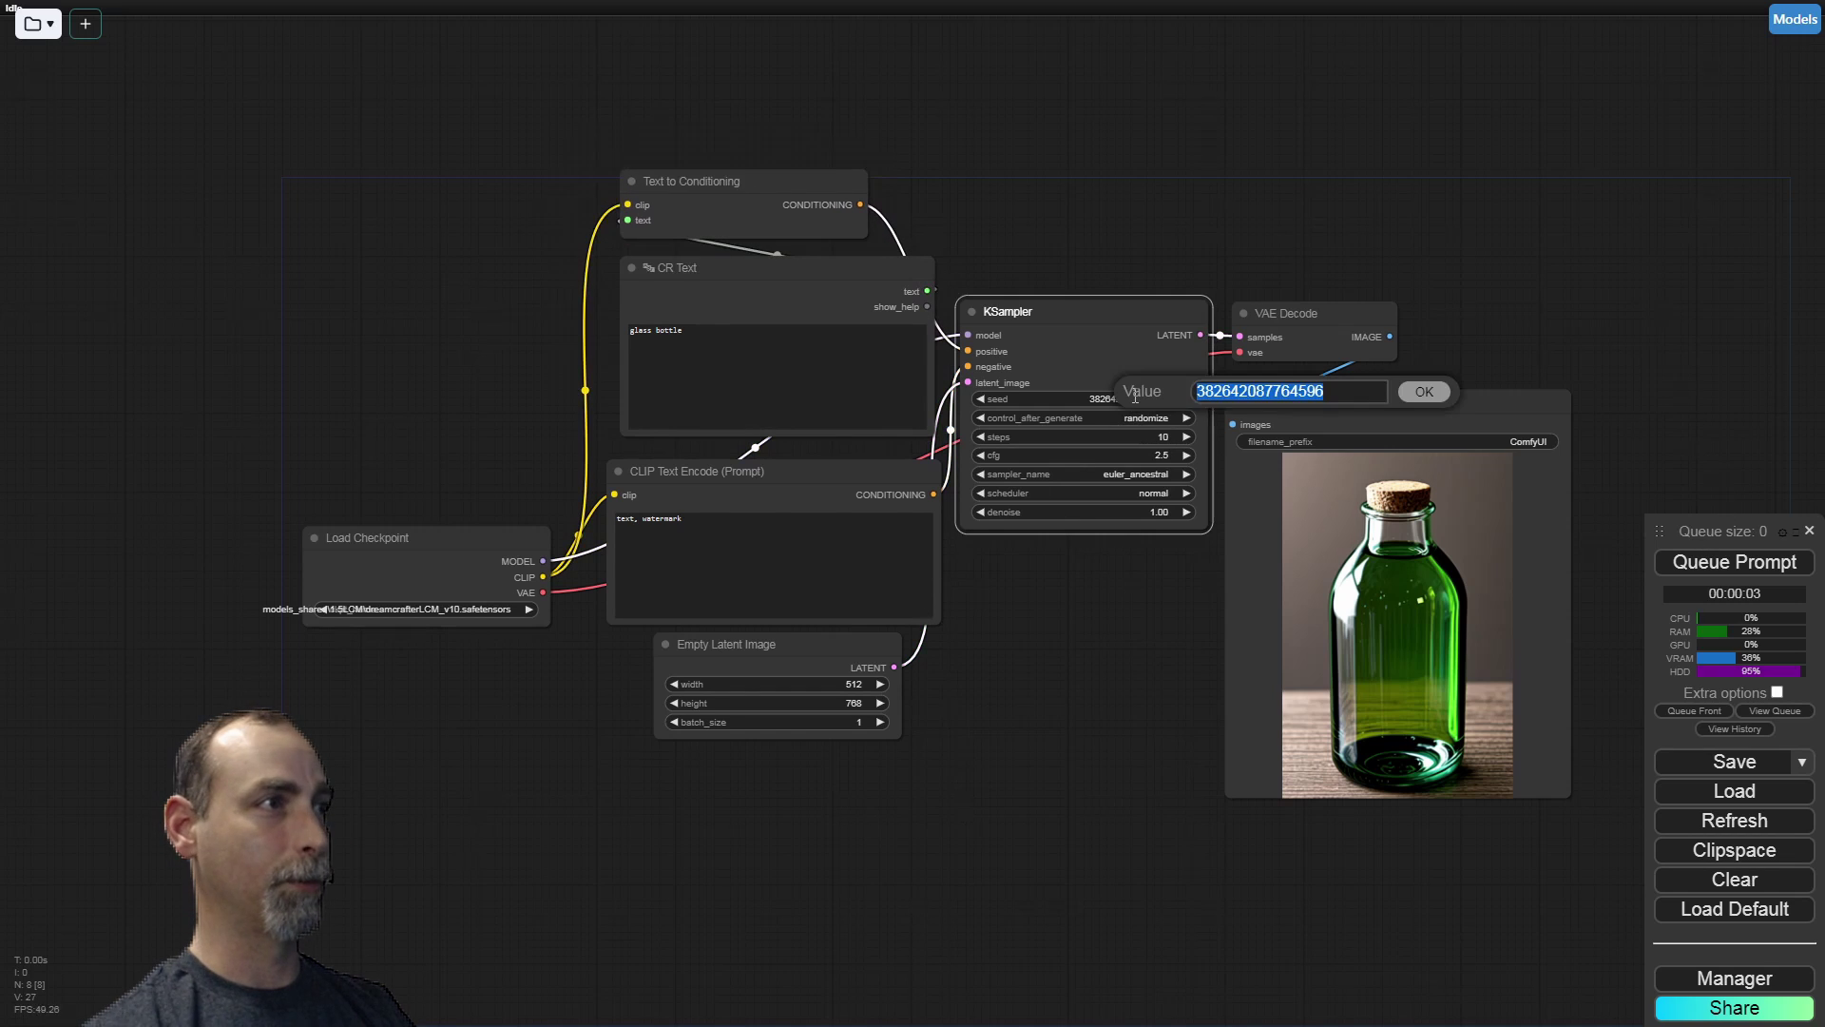
text(0)
key(Return)
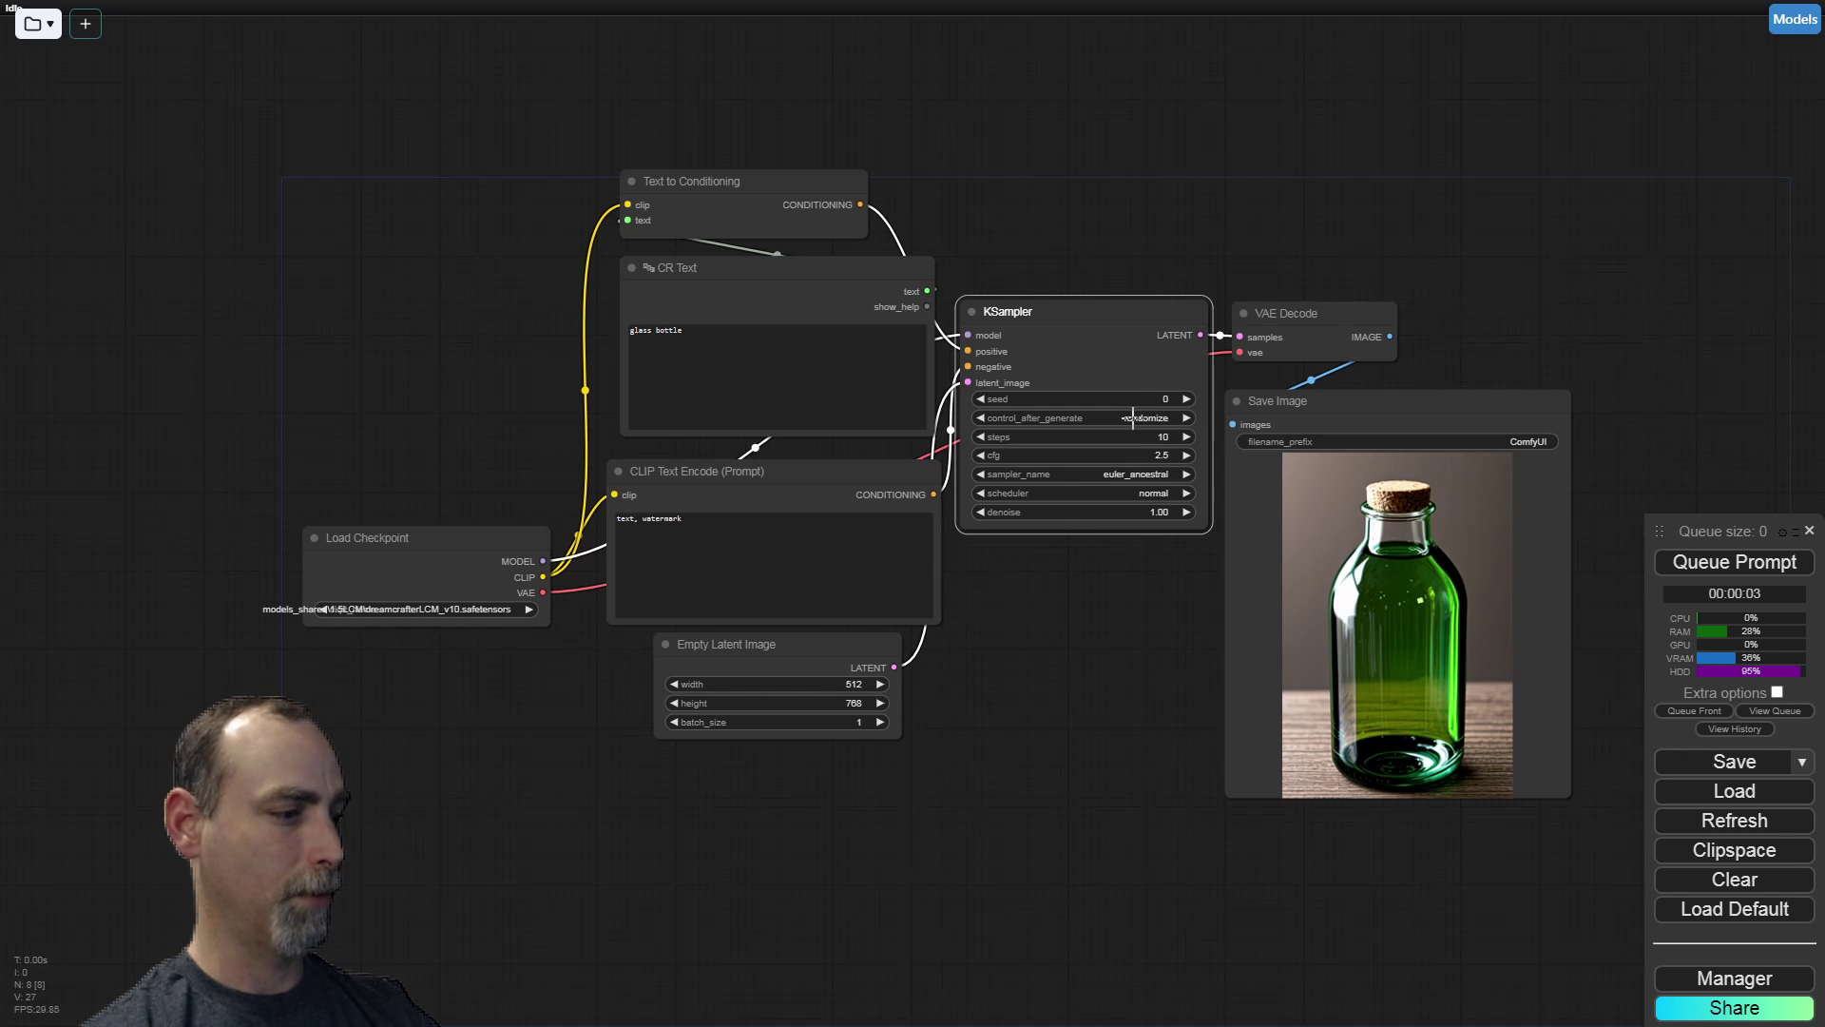
click(1133, 417)
click(1139, 420)
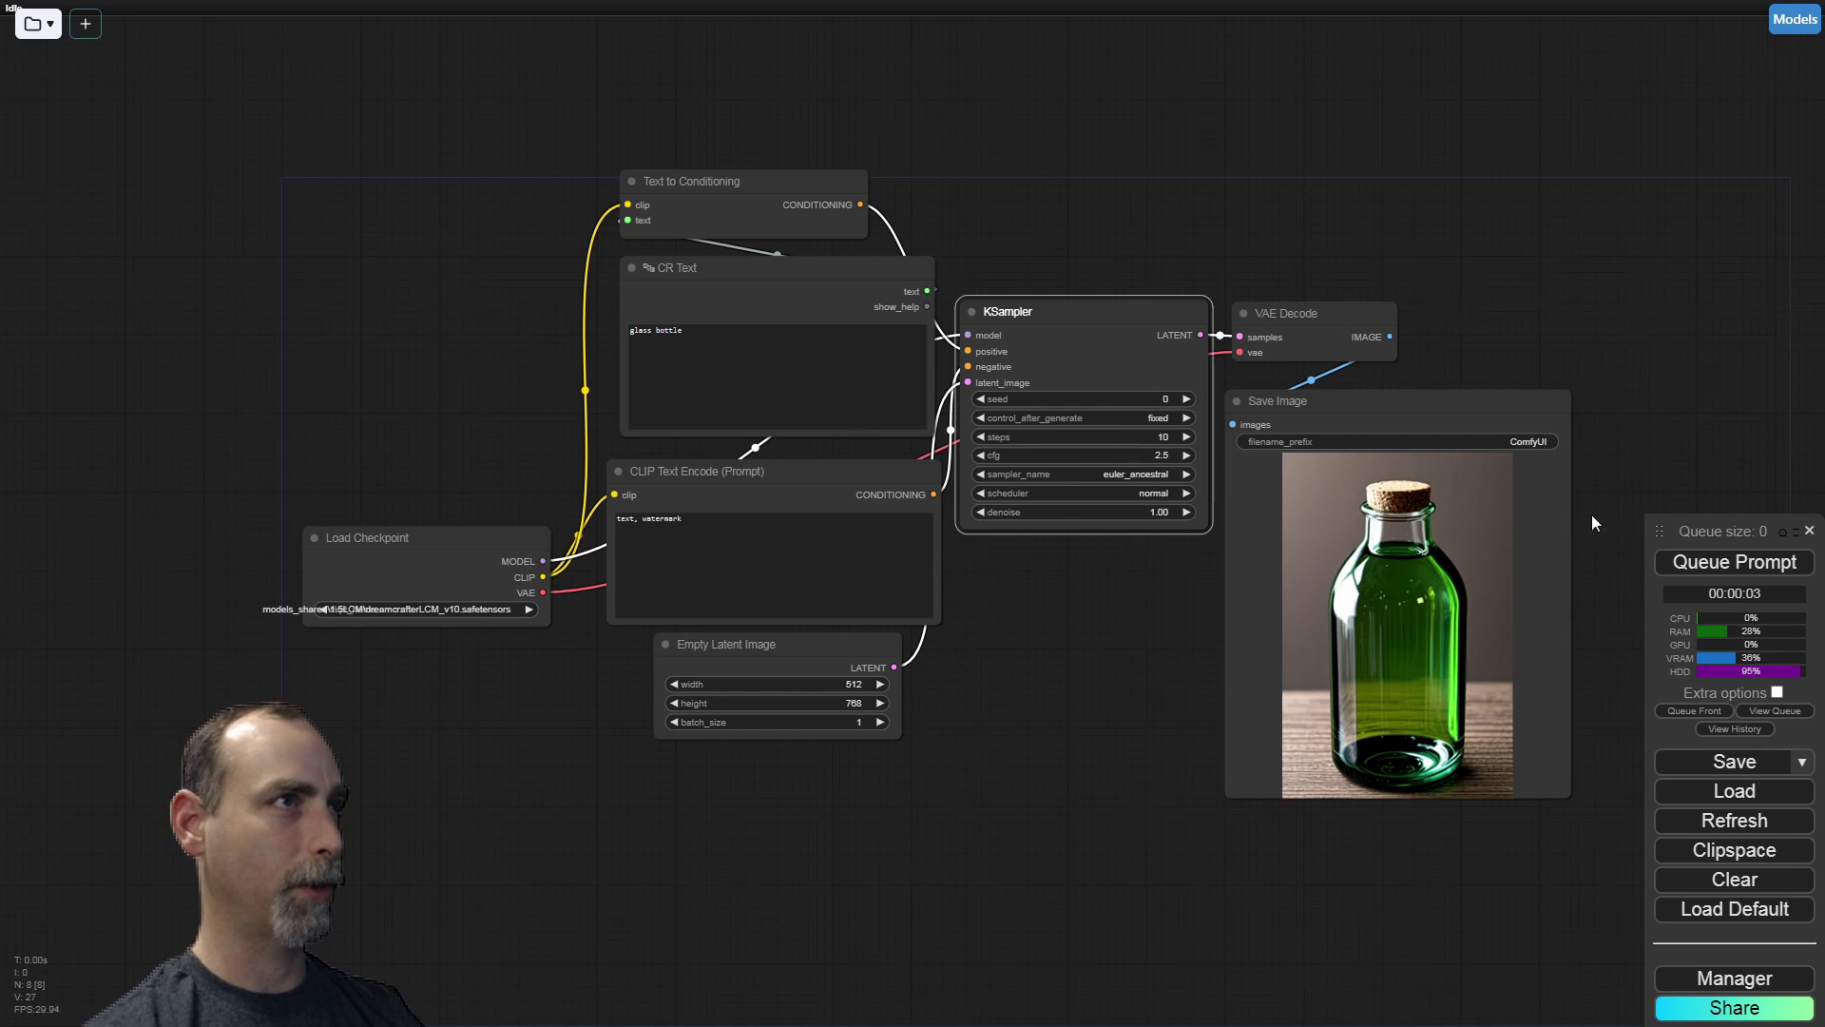
click(1701, 564)
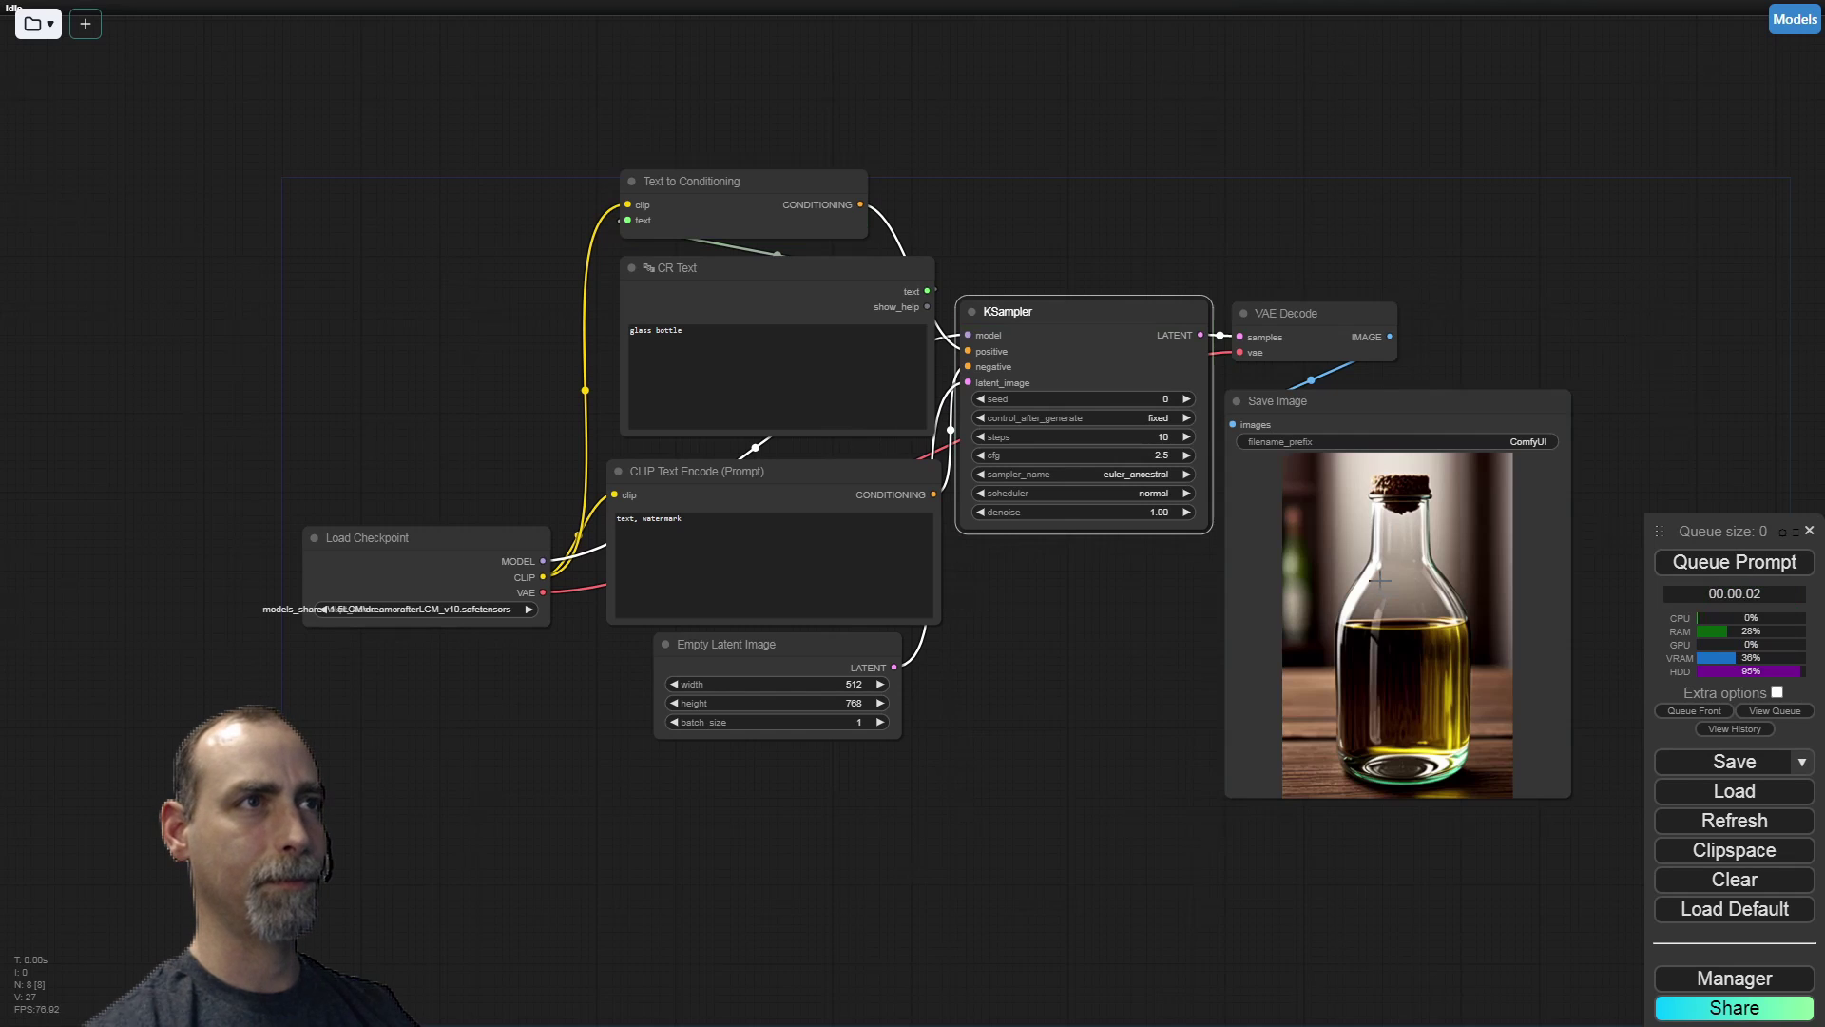
Add a second KSampler above the first one, fed by the first sampler's latent output
drag(950, 772, 733, 720)
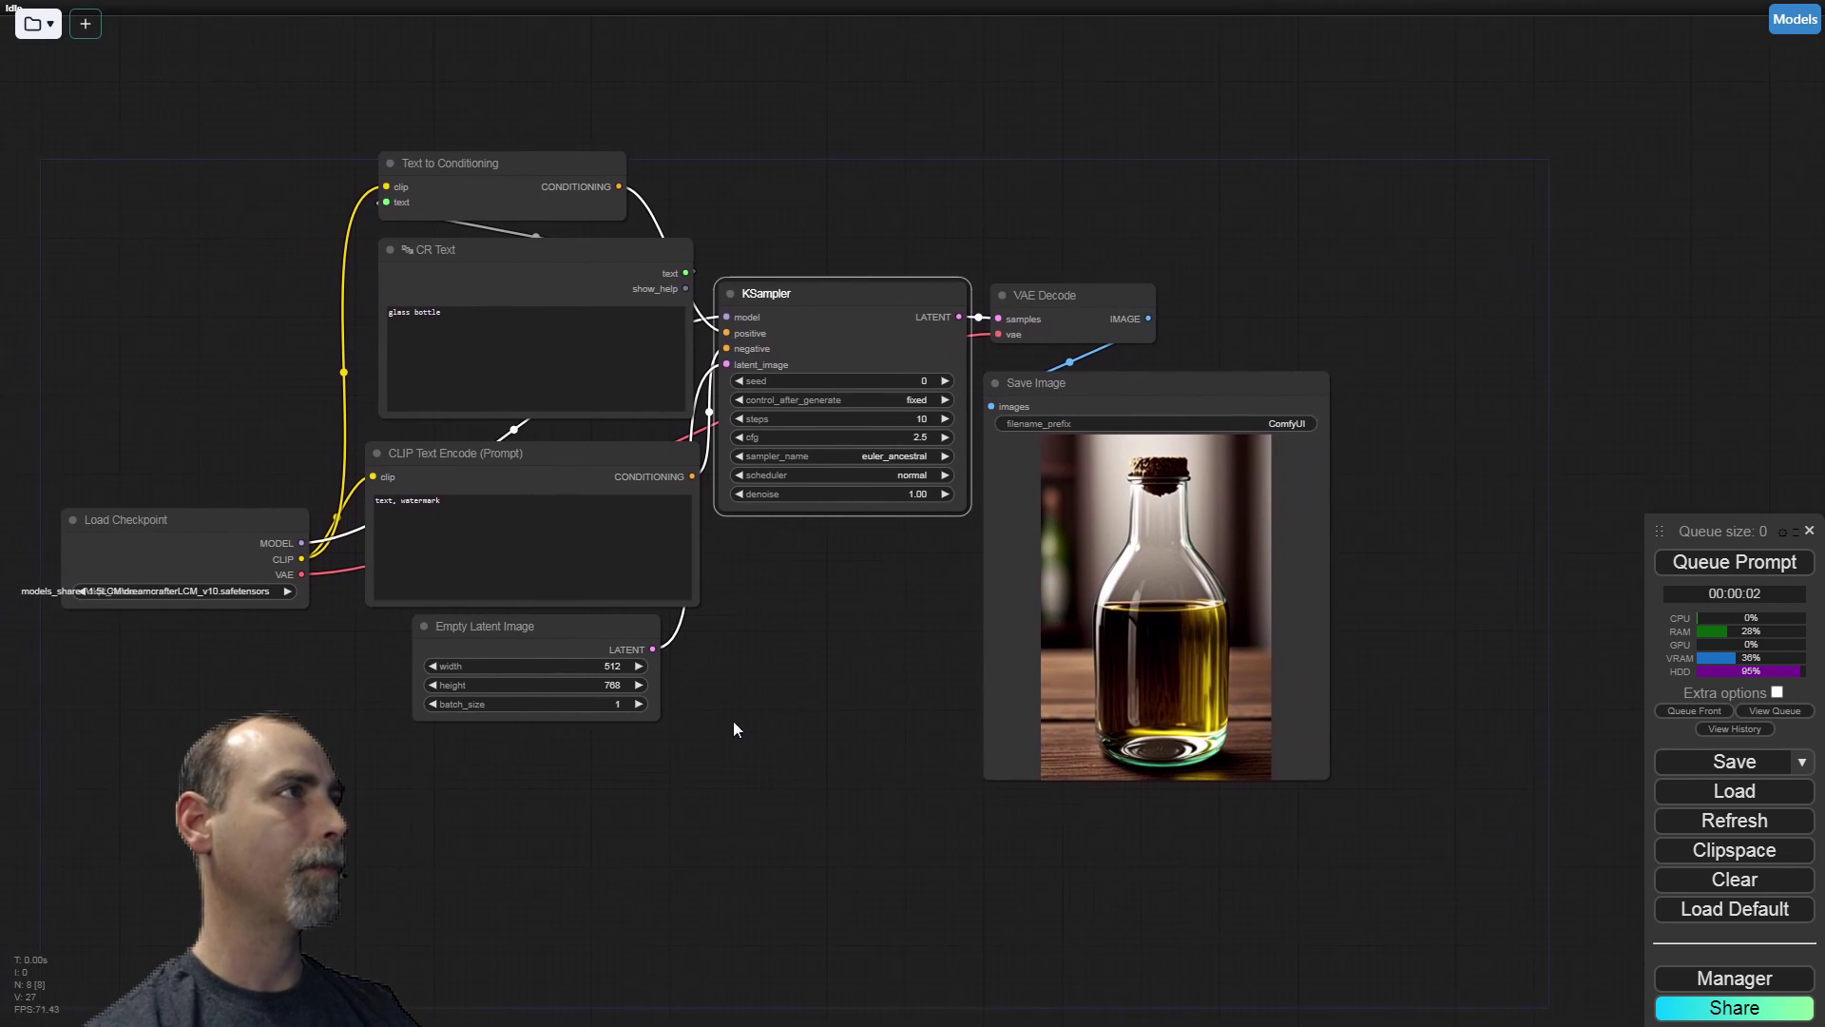
drag(175, 525, 177, 523)
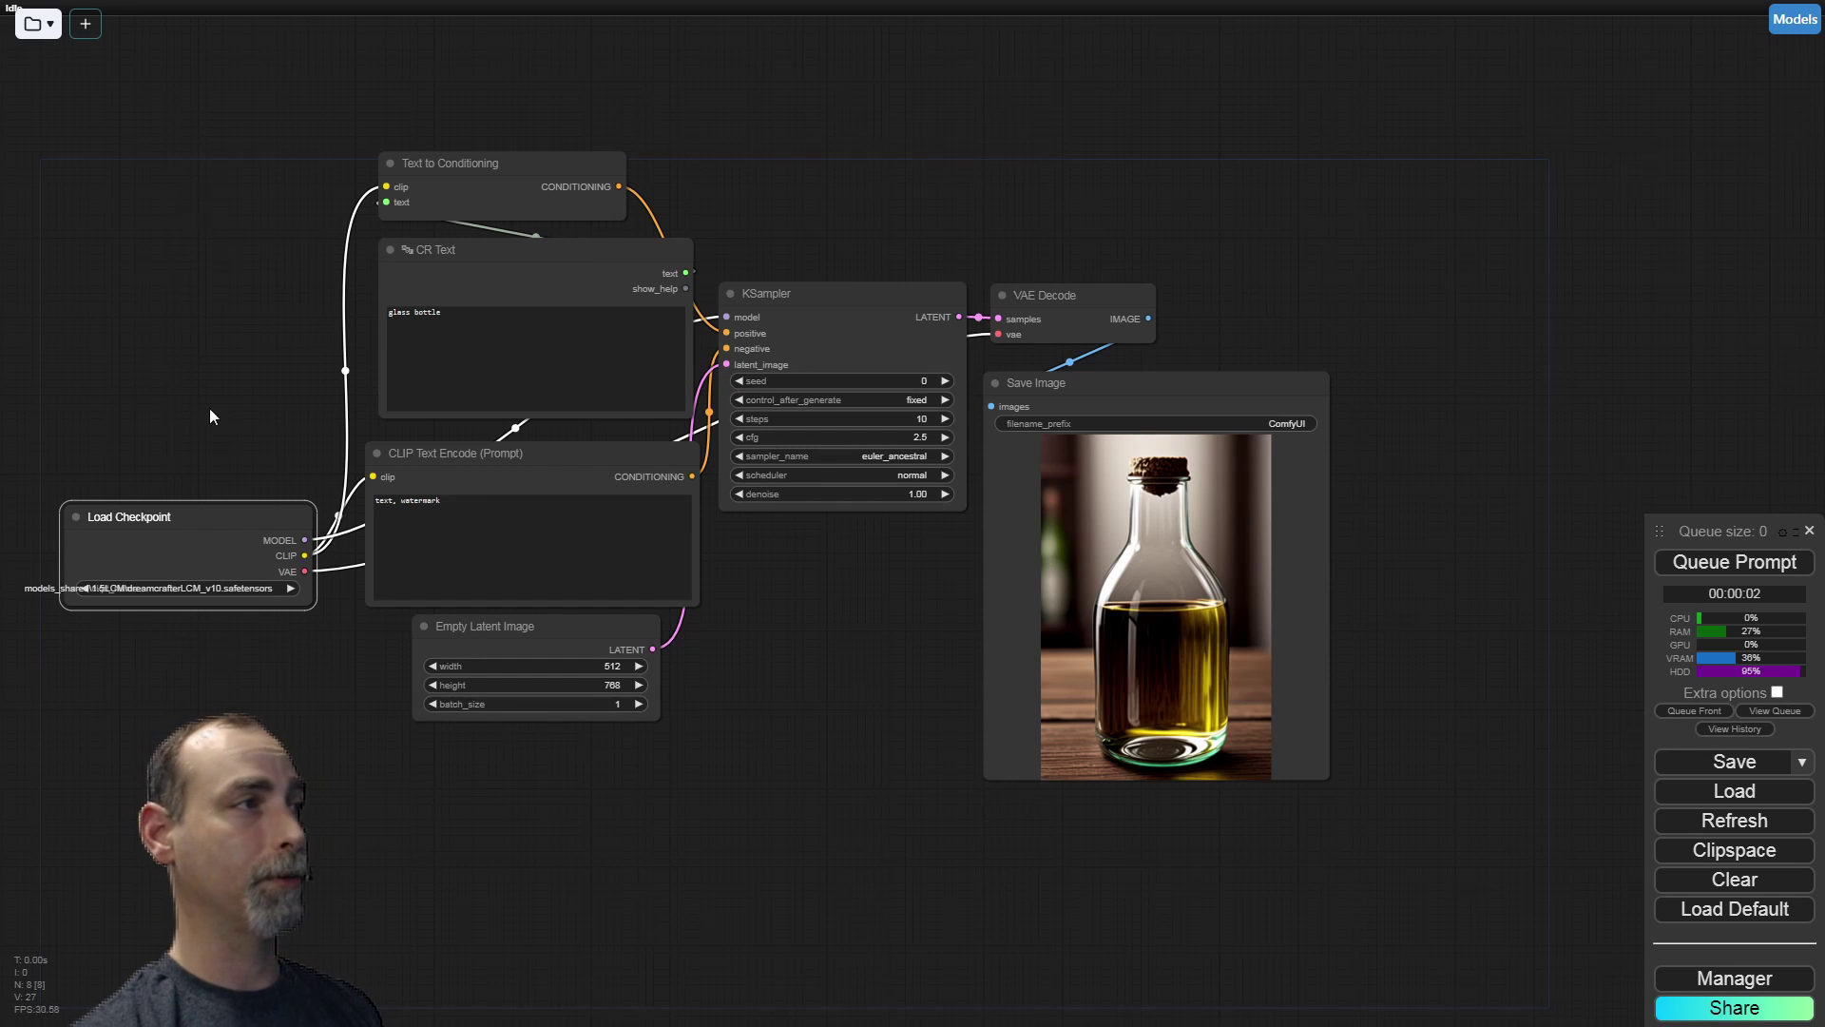
drag(215, 412, 184, 509)
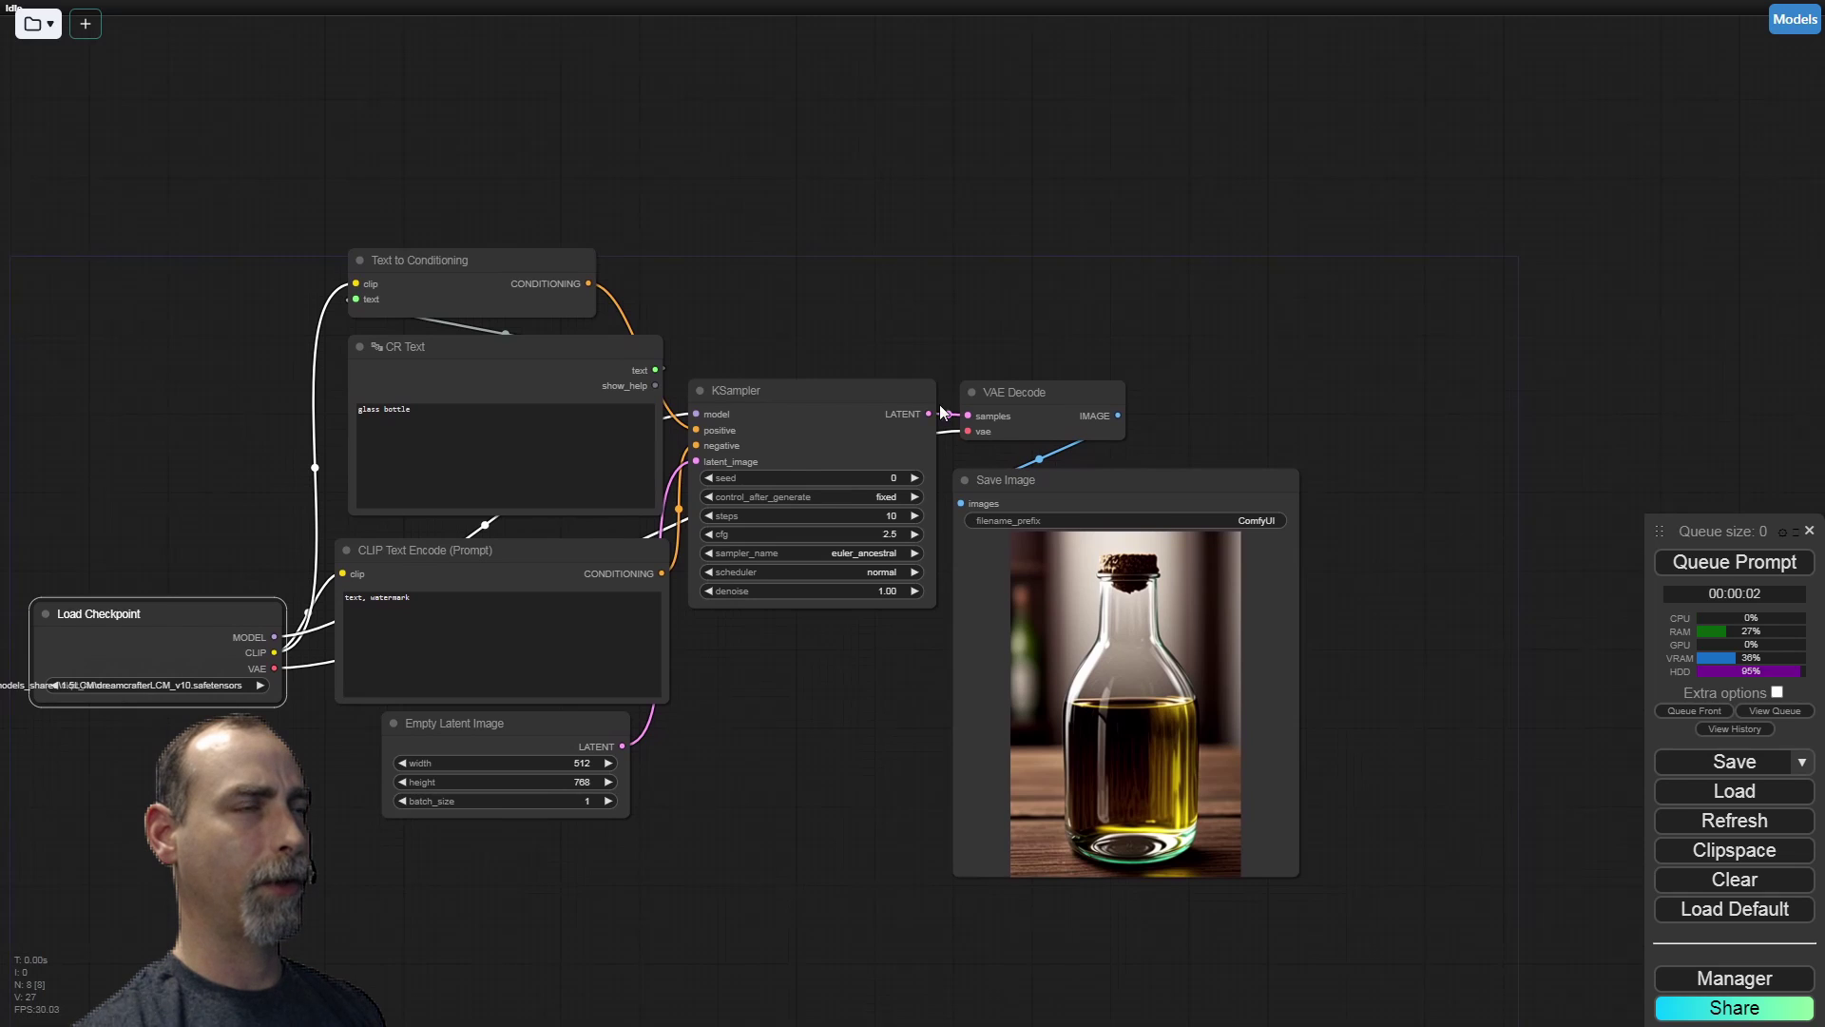
drag(928, 414, 544, 98)
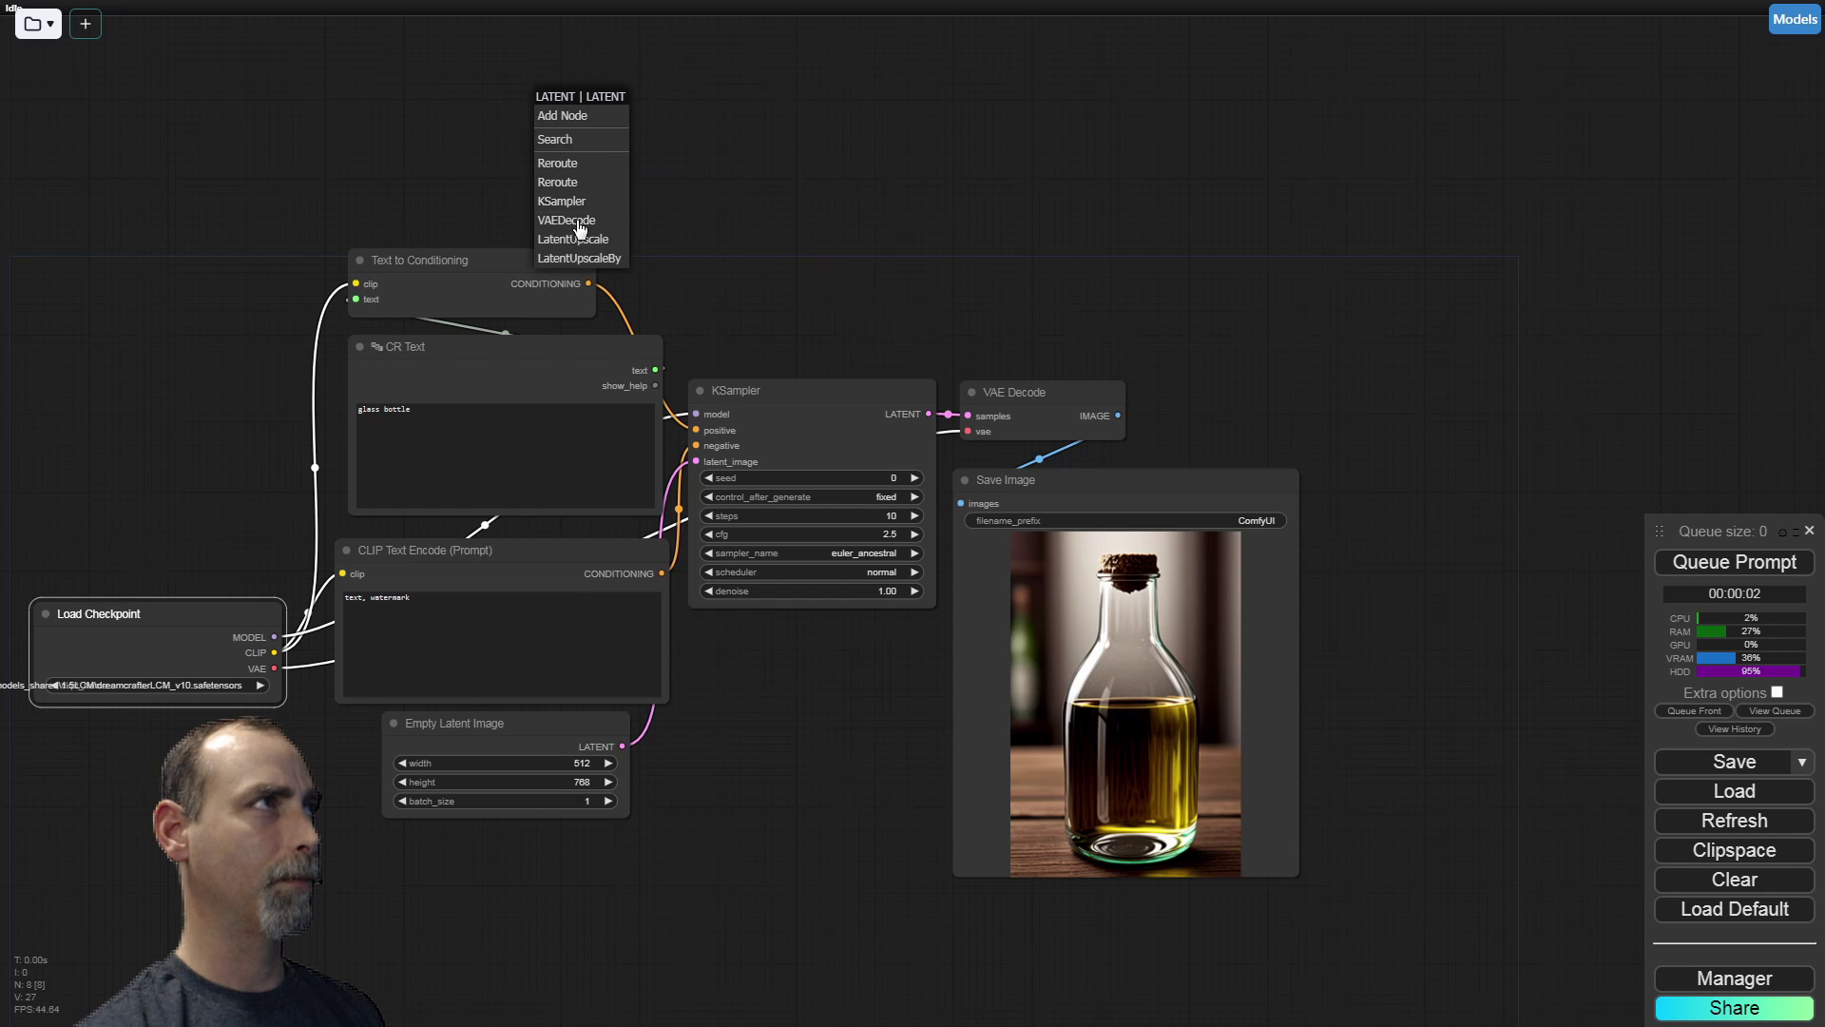
click(561, 201)
drag(825, 174, 831, 412)
drag(656, 346, 800, 249)
drag(992, 336, 956, 375)
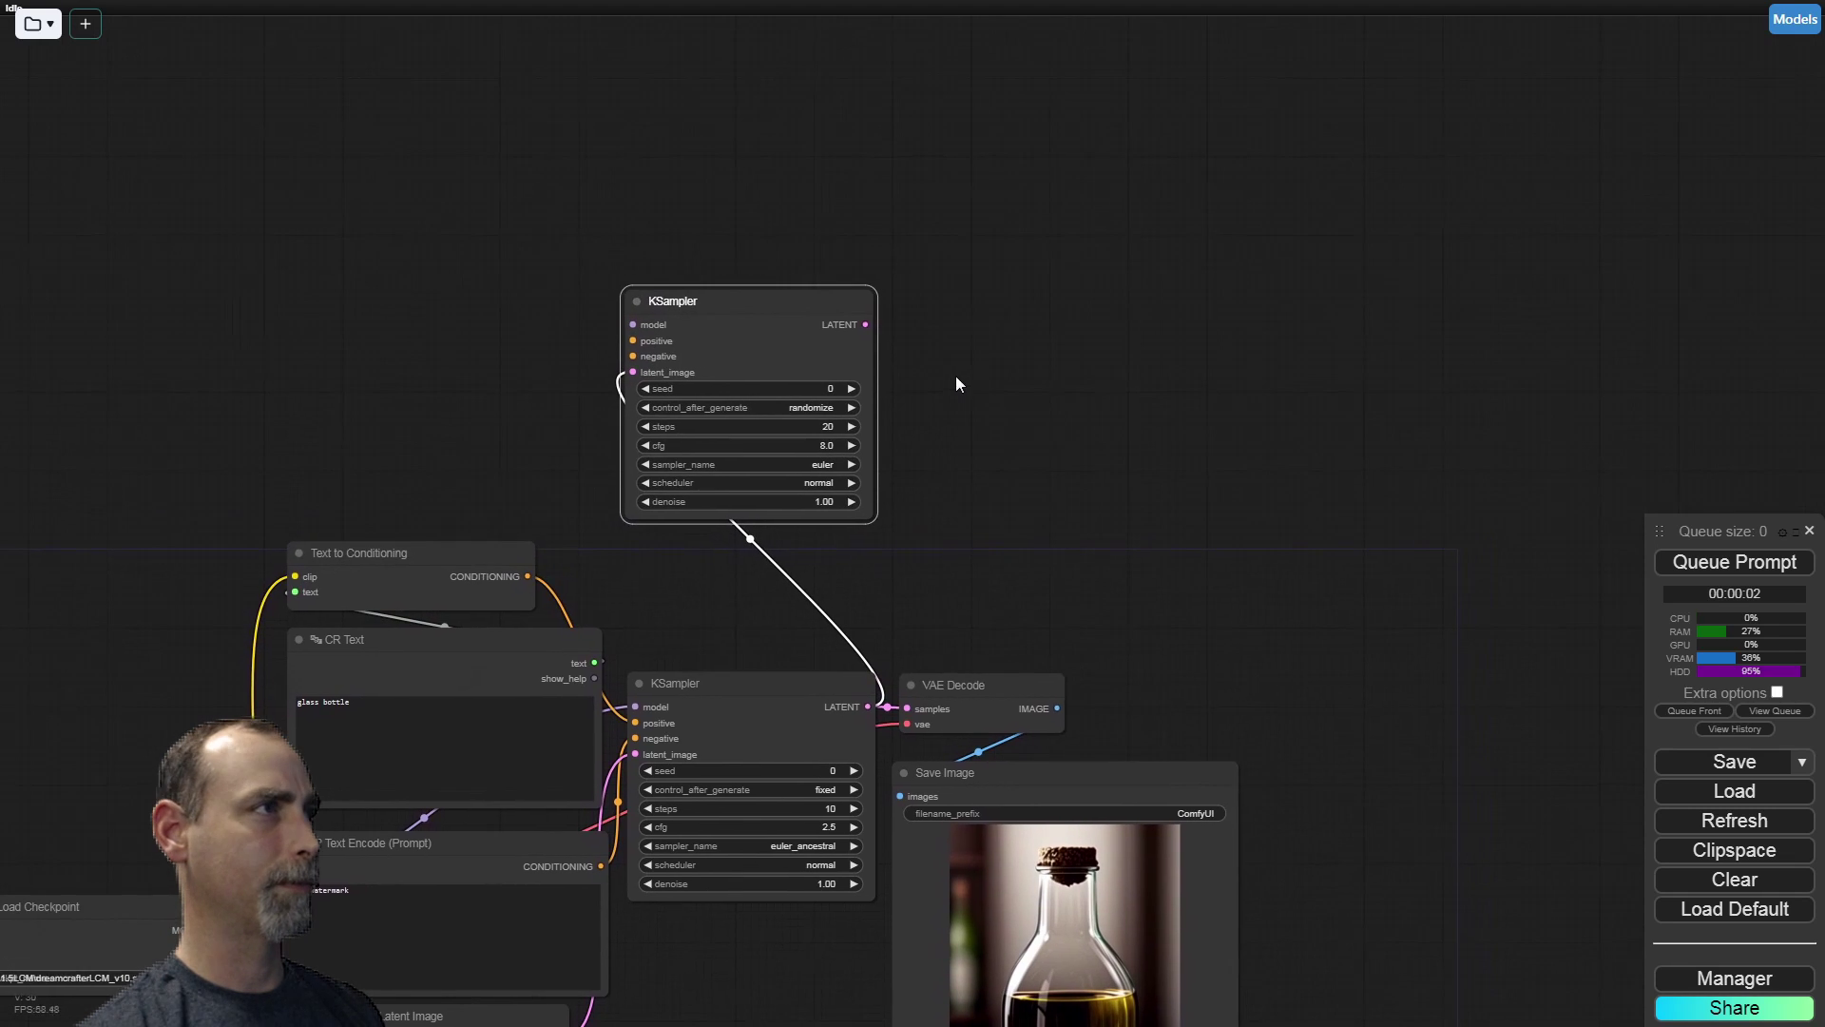
Attach a VAE Decode node to the second KSampler's latent output, then feed its image into an enlarged Preview Image node
drag(867, 324, 908, 282)
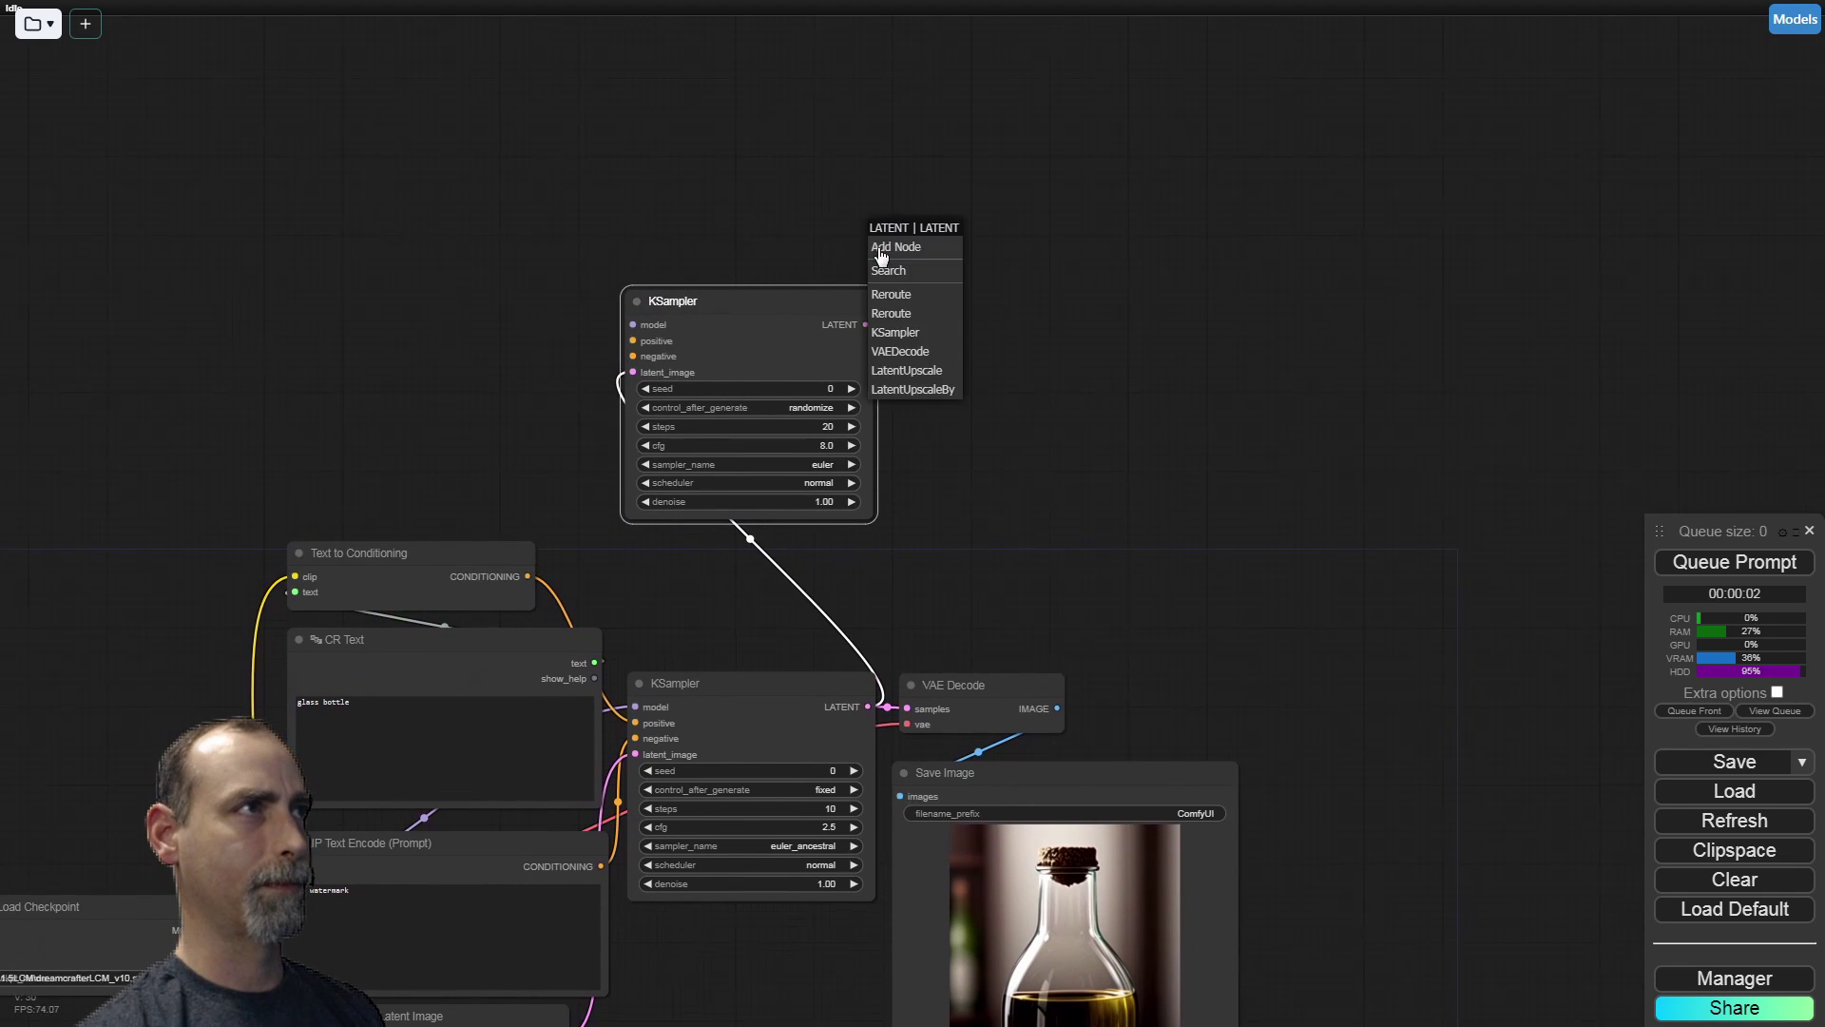
click(905, 352)
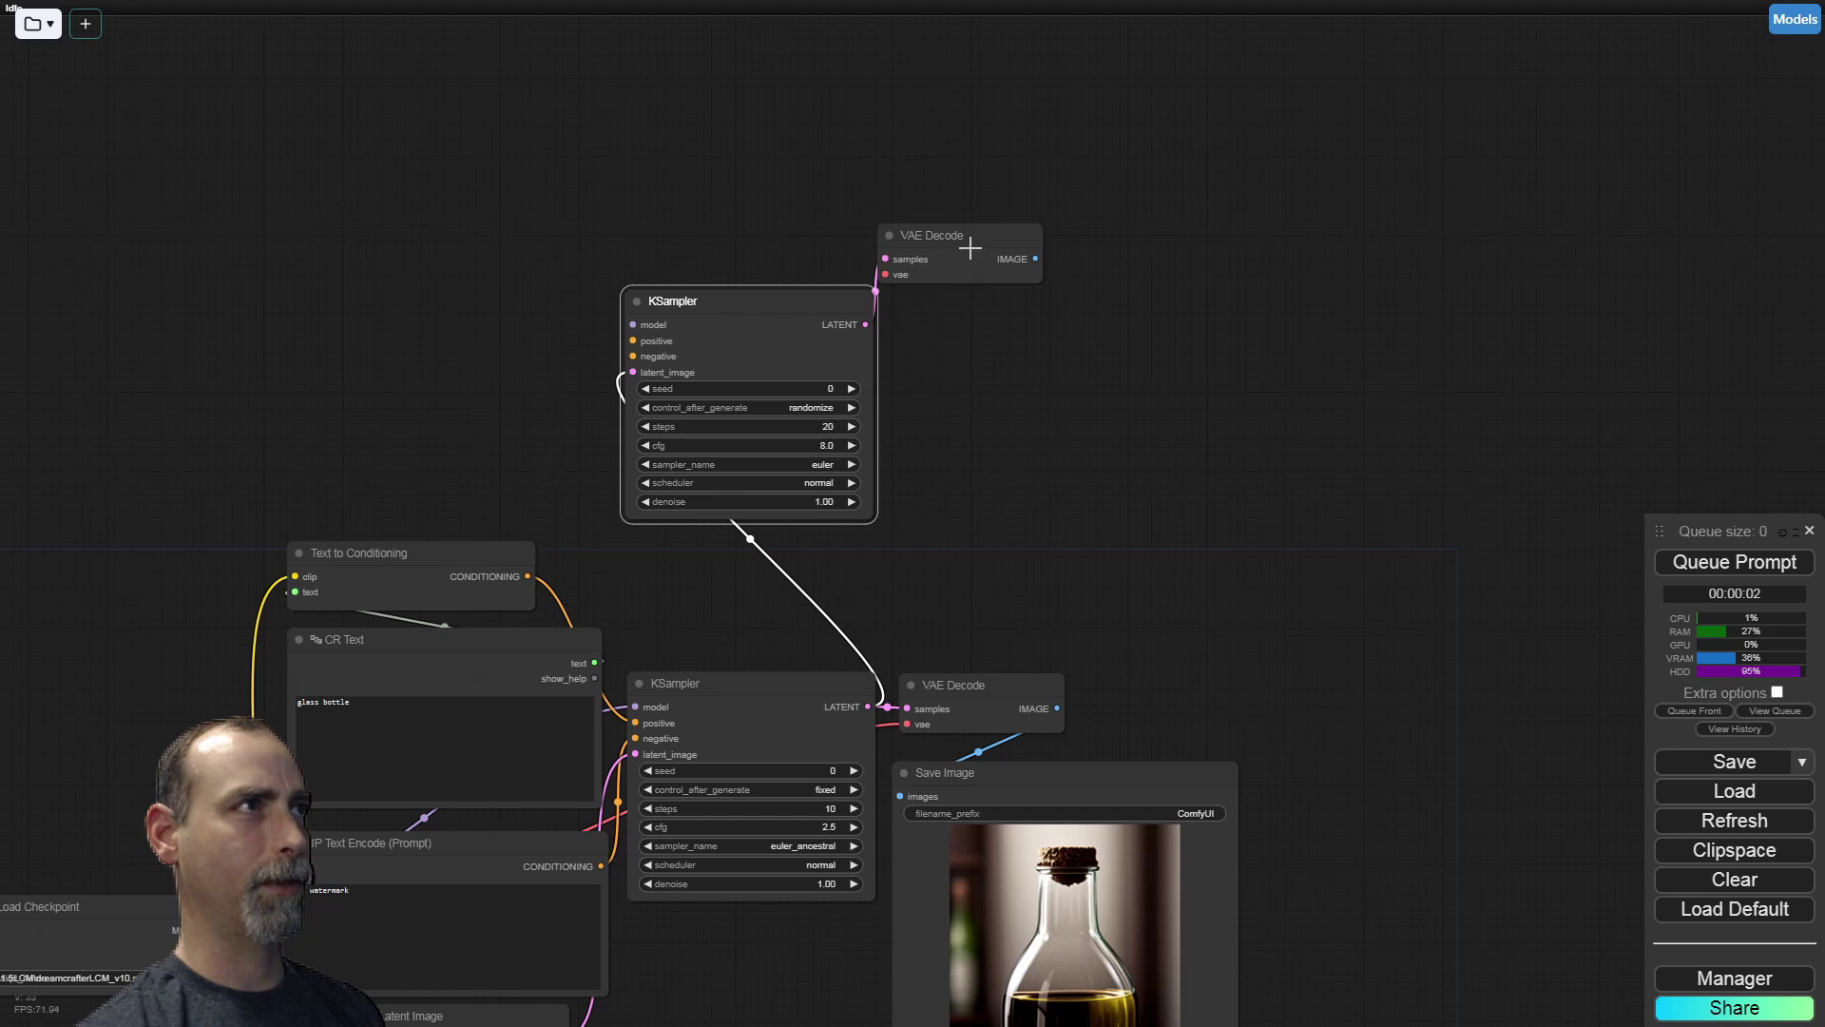
drag(1035, 259, 966, 318)
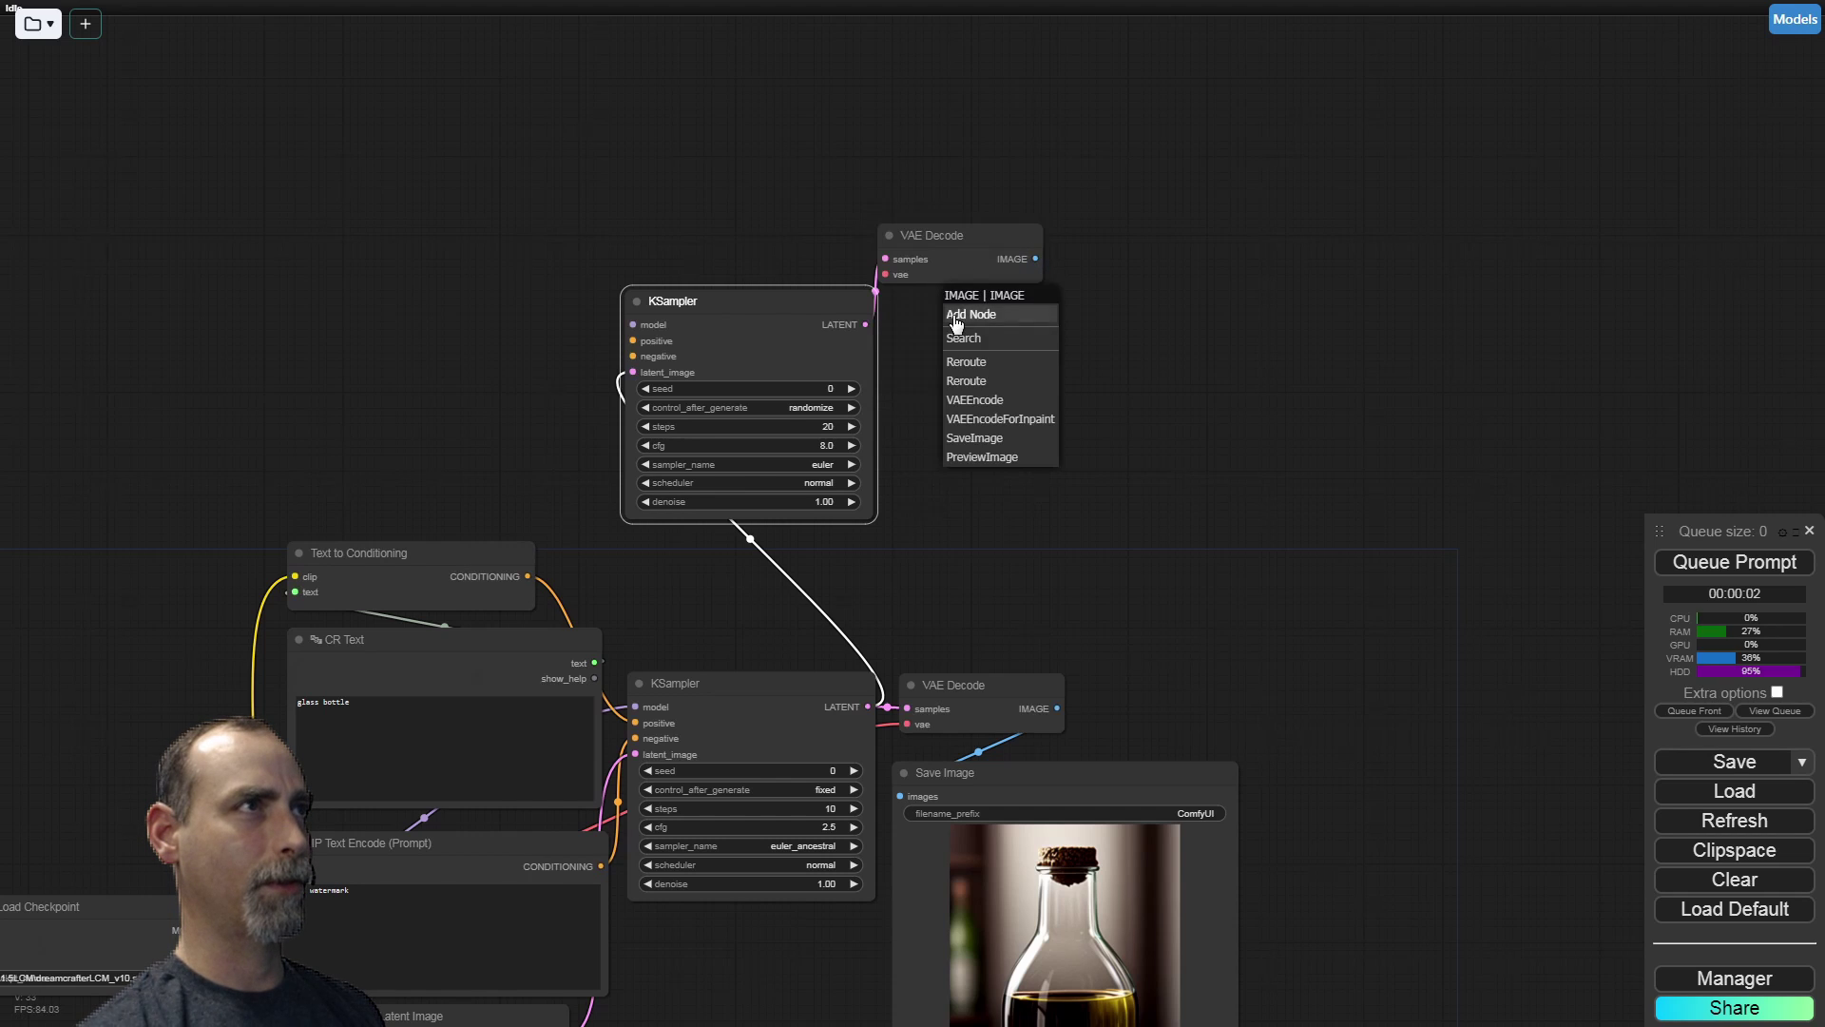
click(984, 458)
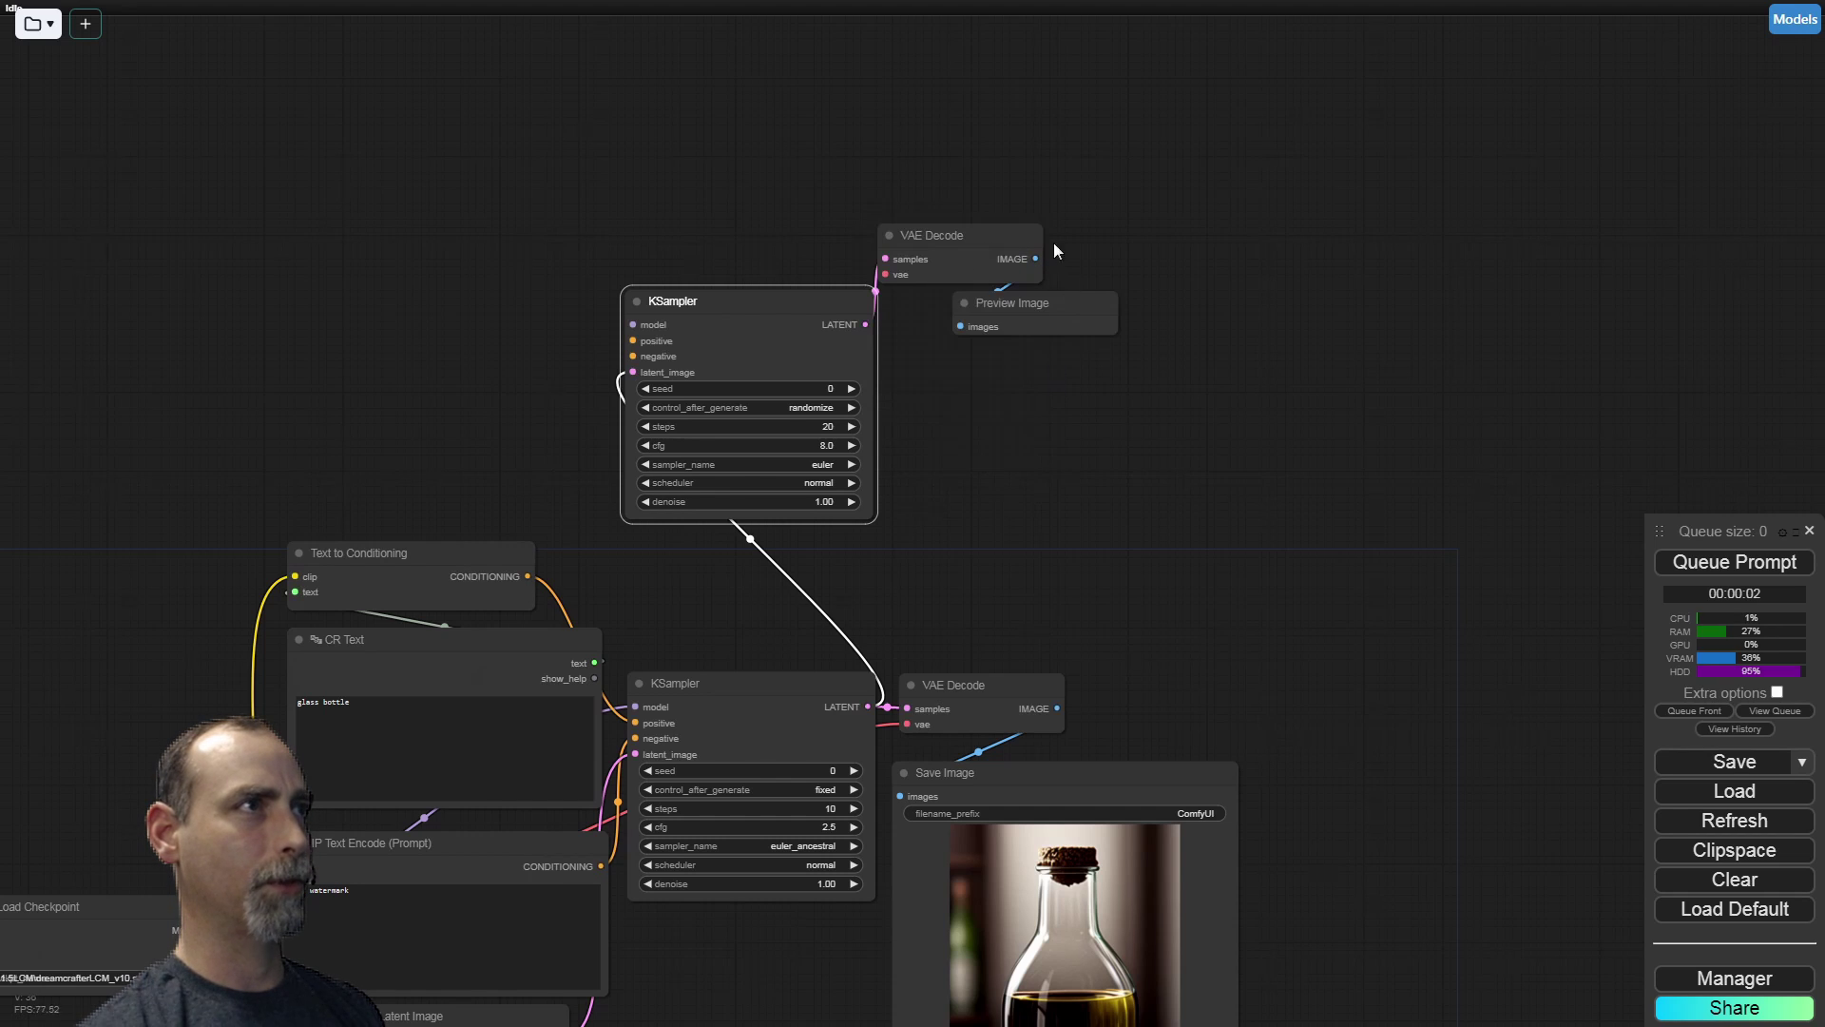
drag(1378, 738, 1338, 669)
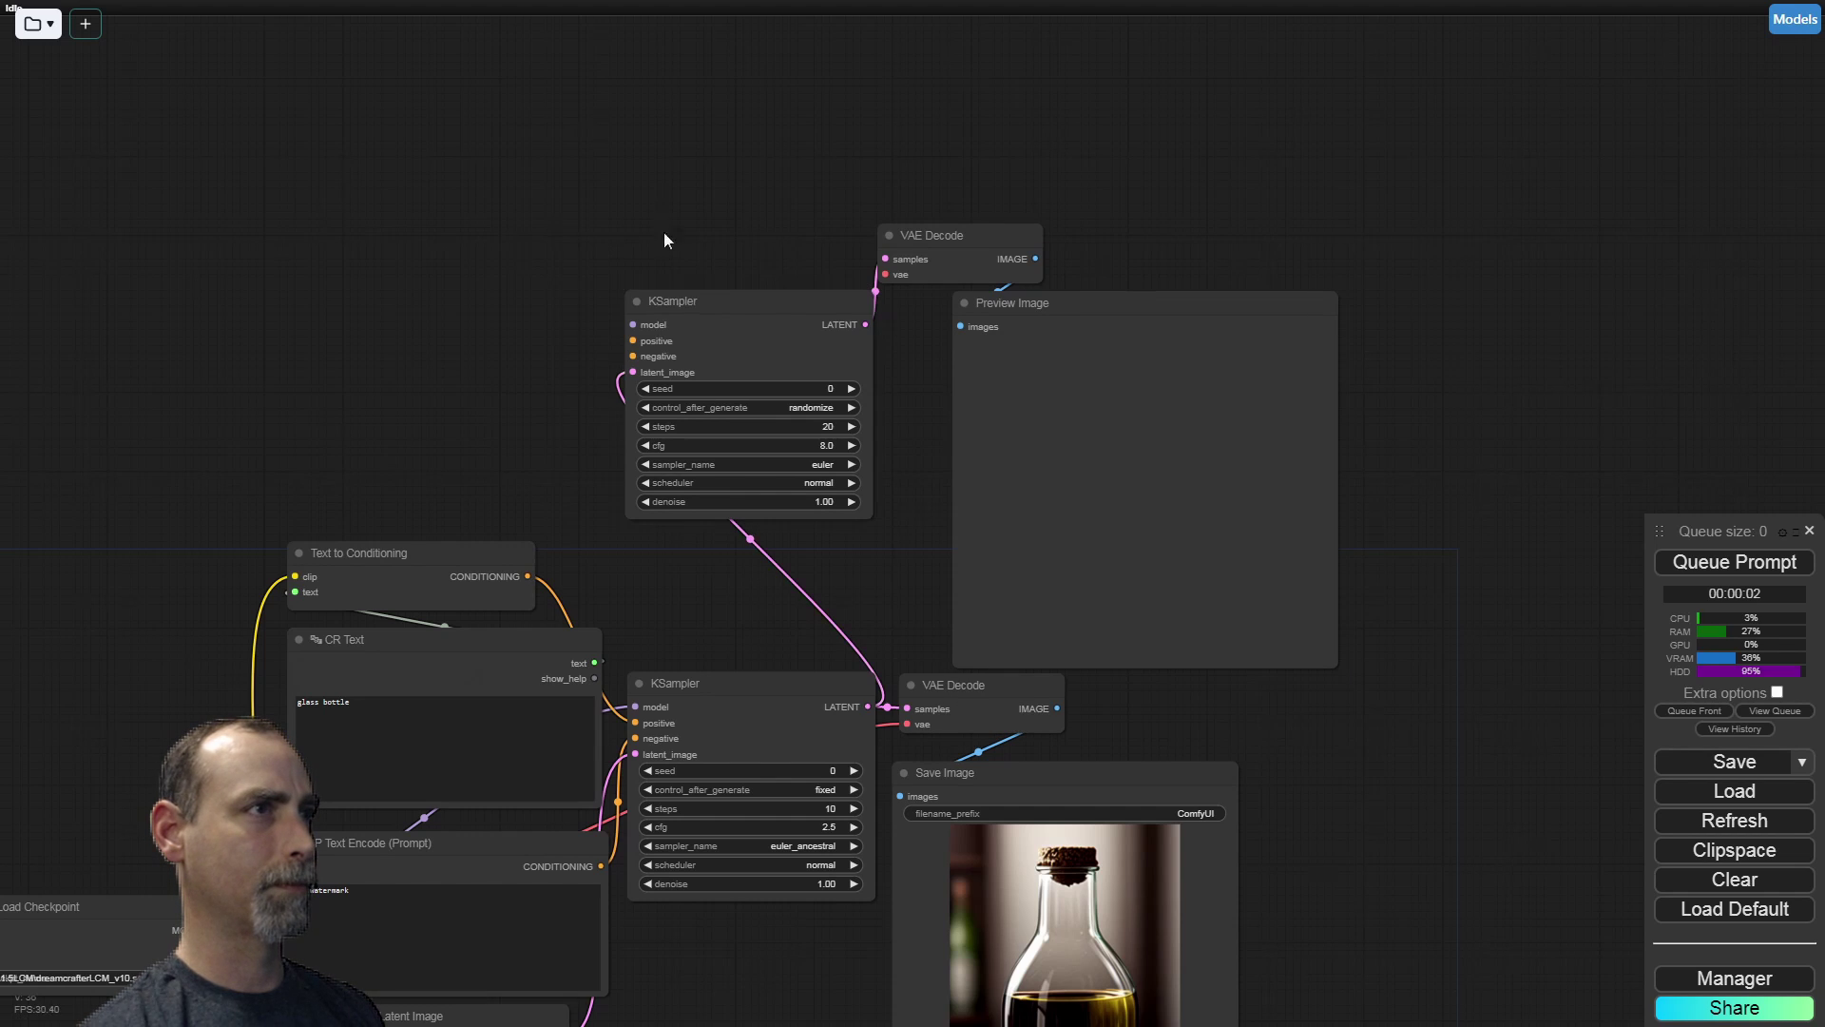
Configure the second KSampler with 10 steps, cfg 1.9, the euler_ancestral sampler and denoise 0.40
click(797, 426)
text(1)
key(Return)
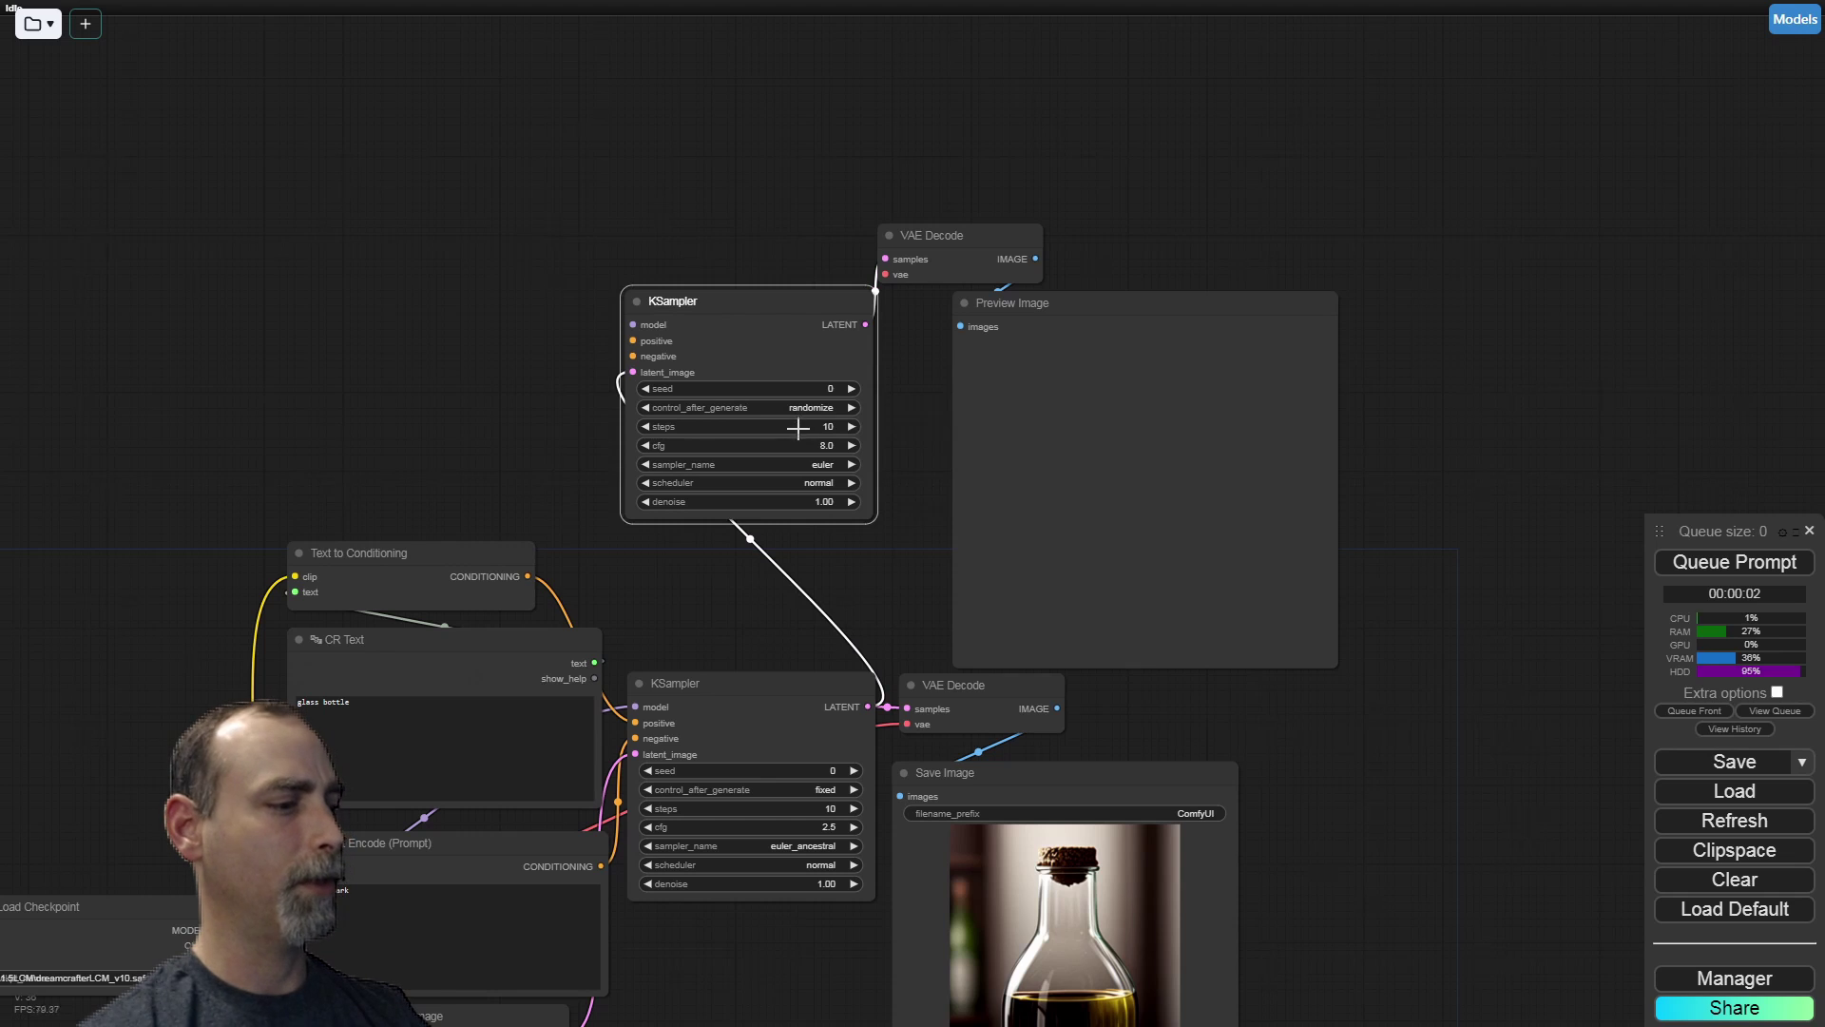
click(805, 445)
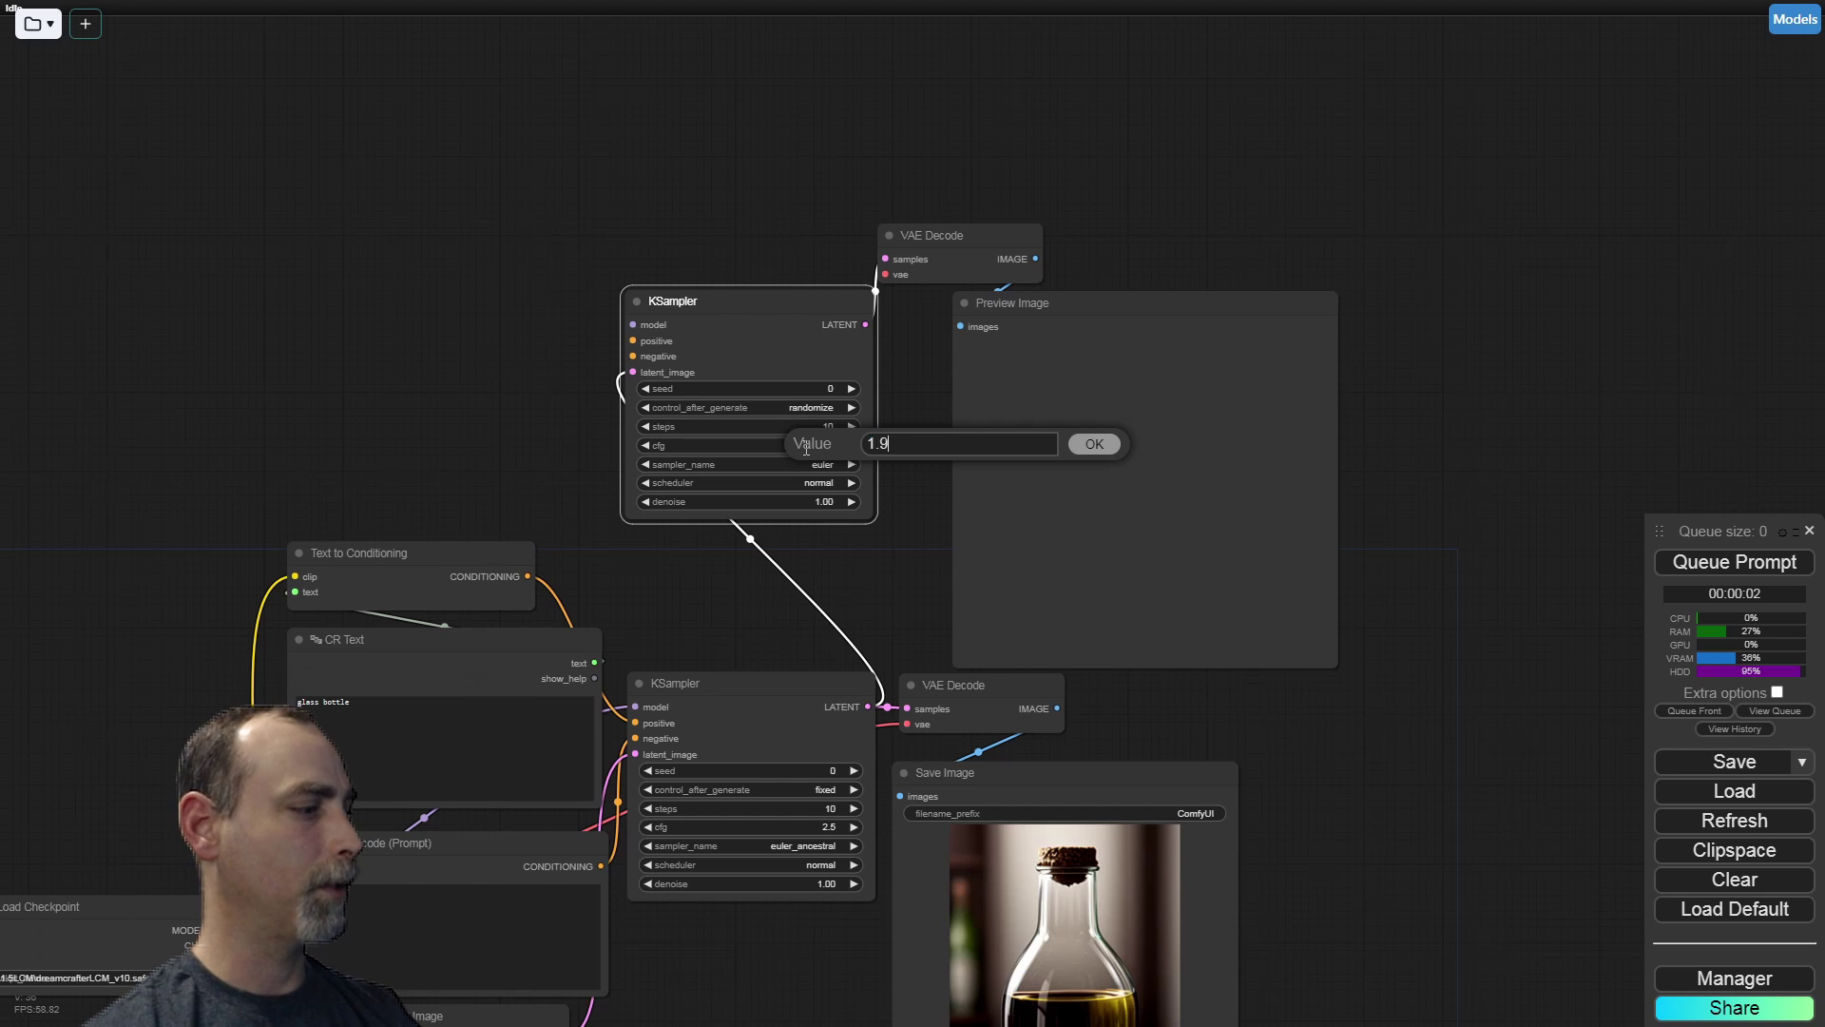
key(Return)
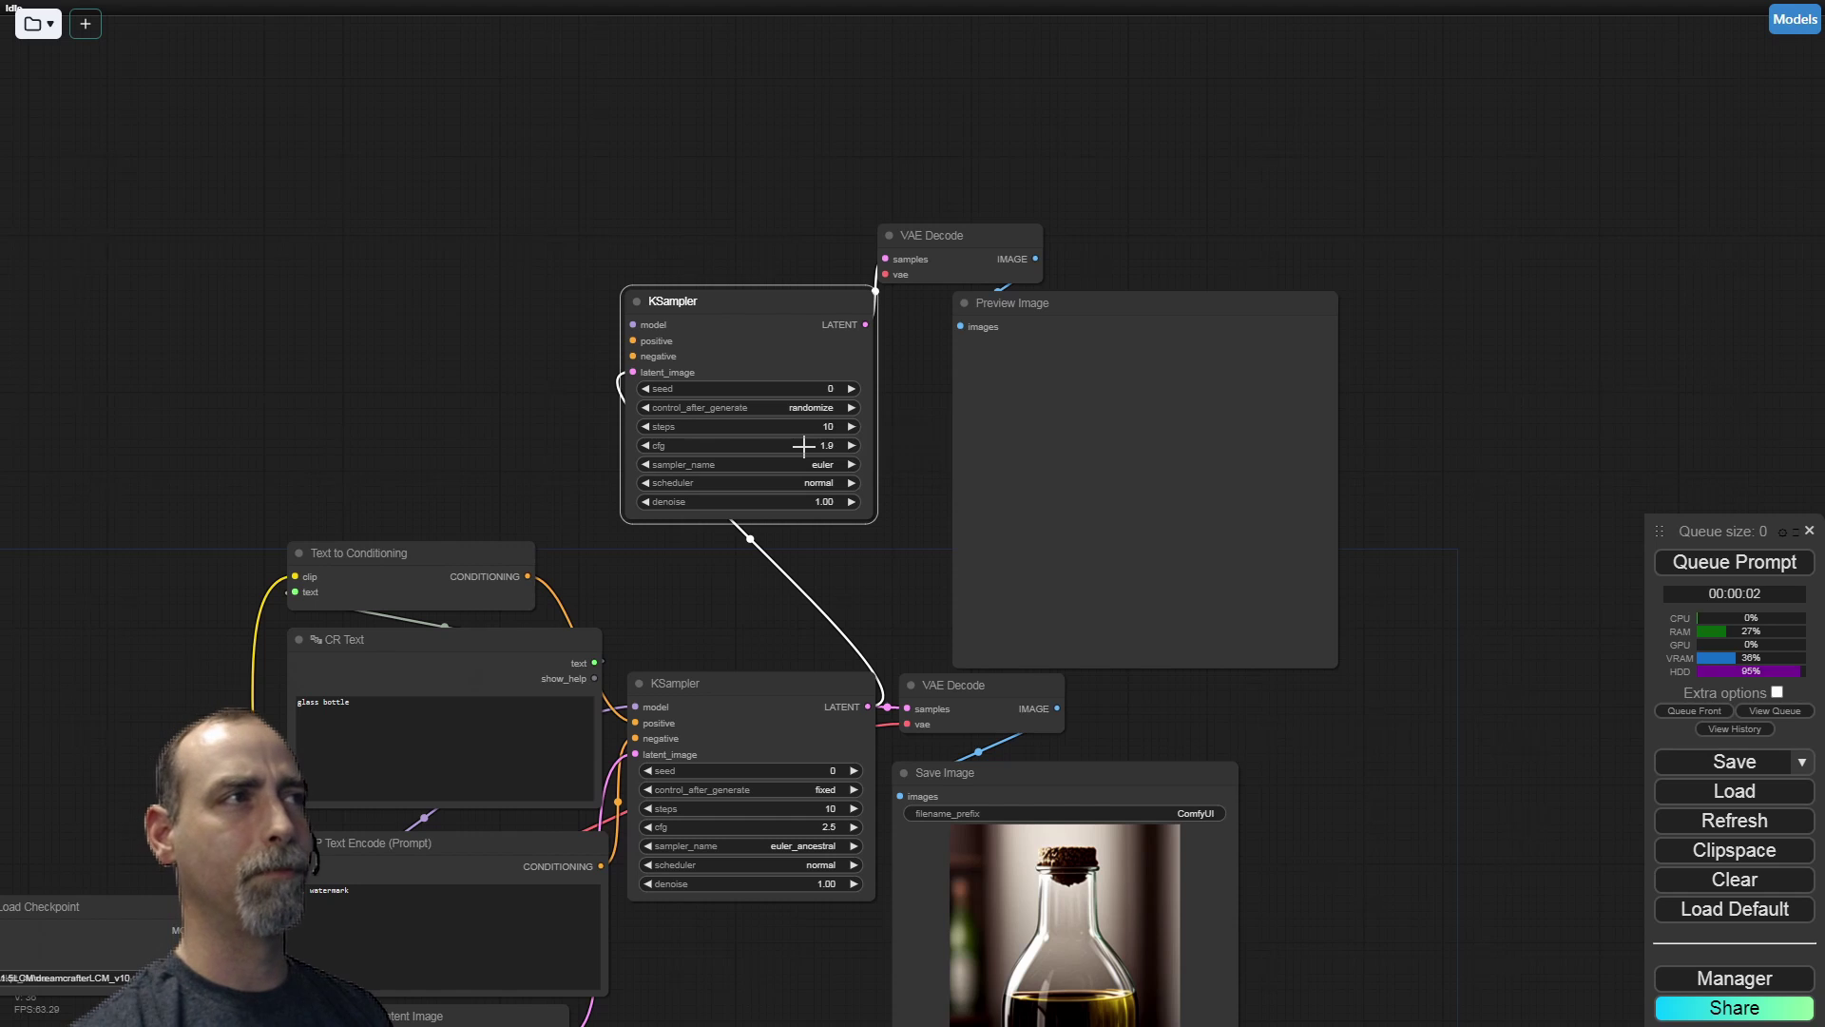
click(806, 470)
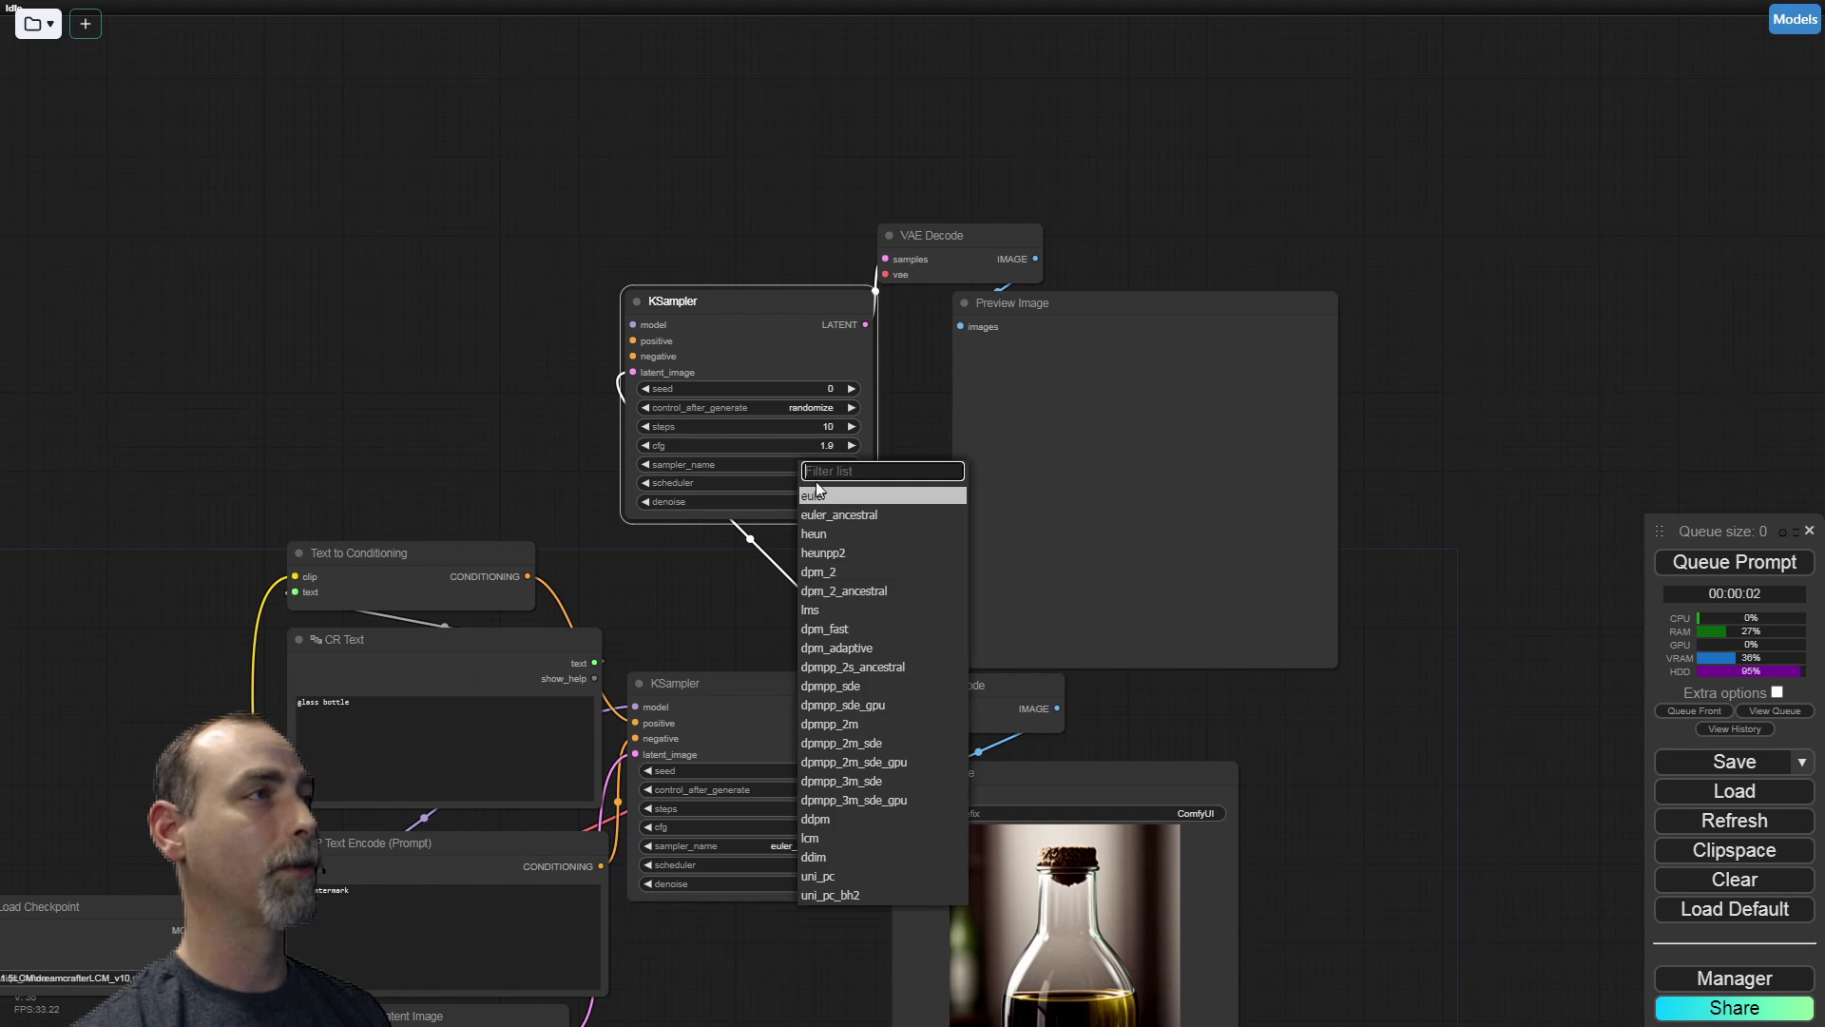
click(829, 514)
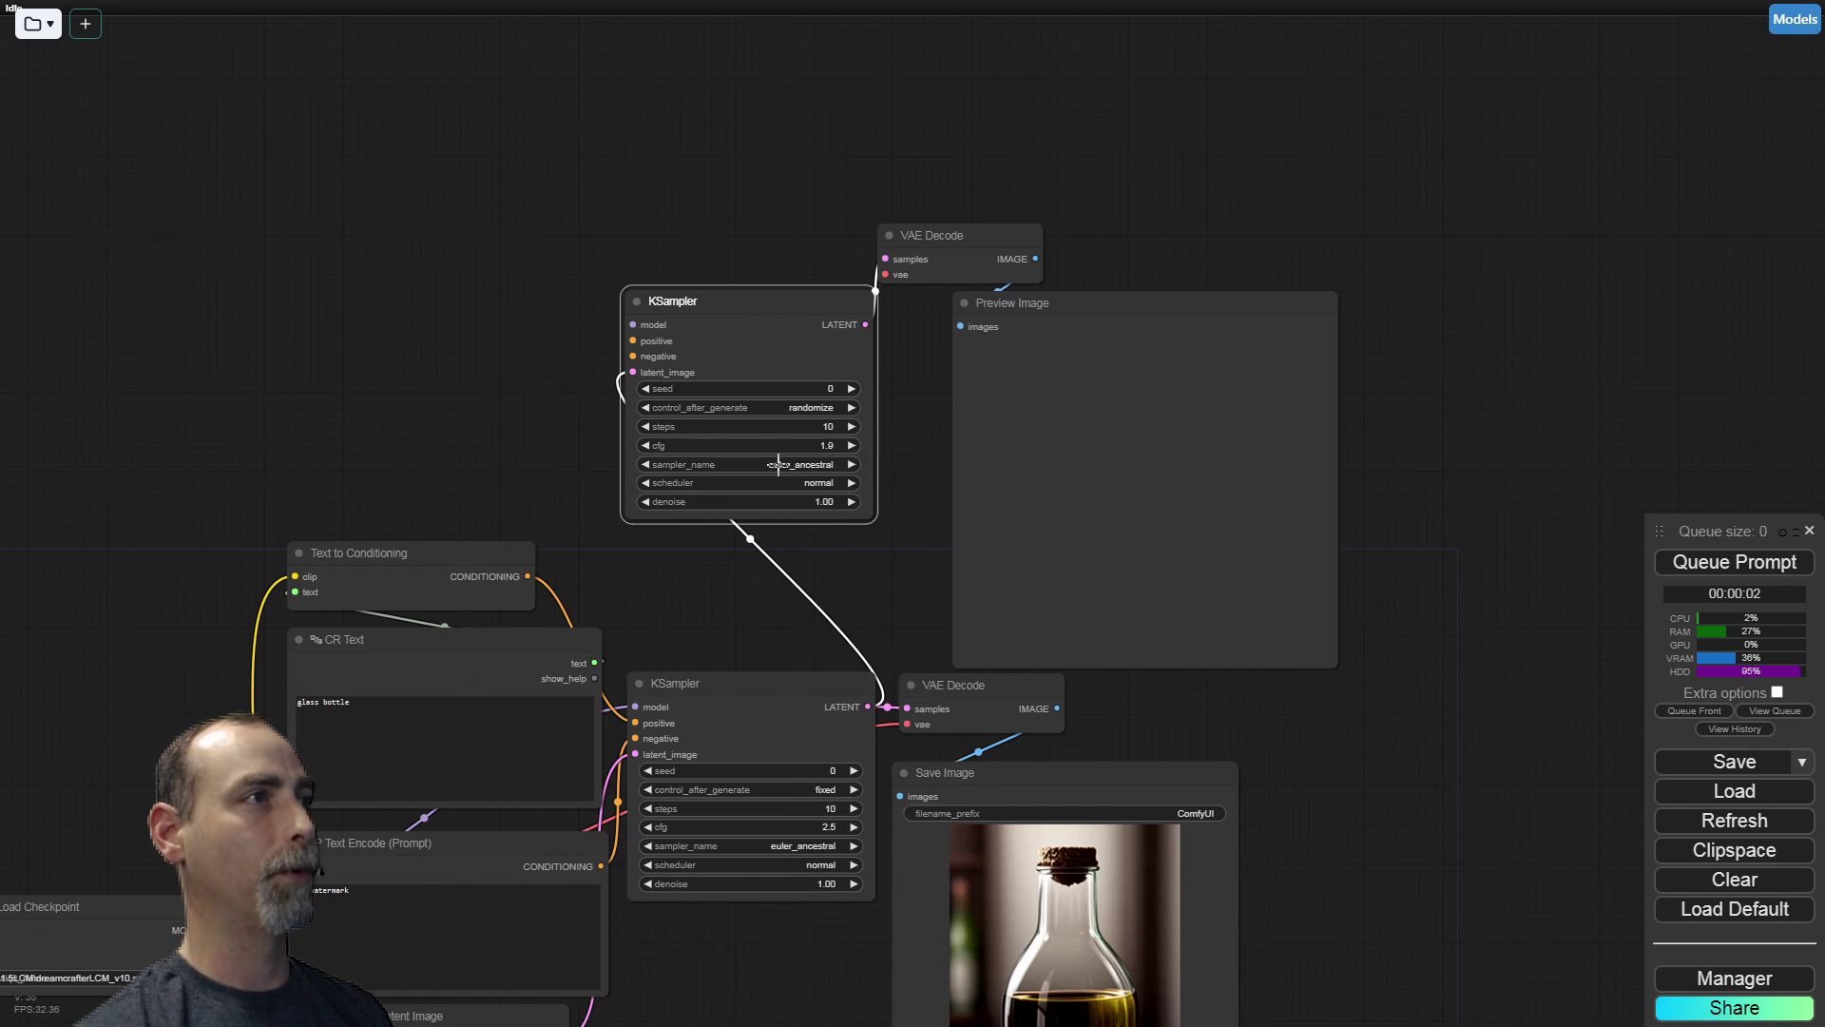
click(814, 502)
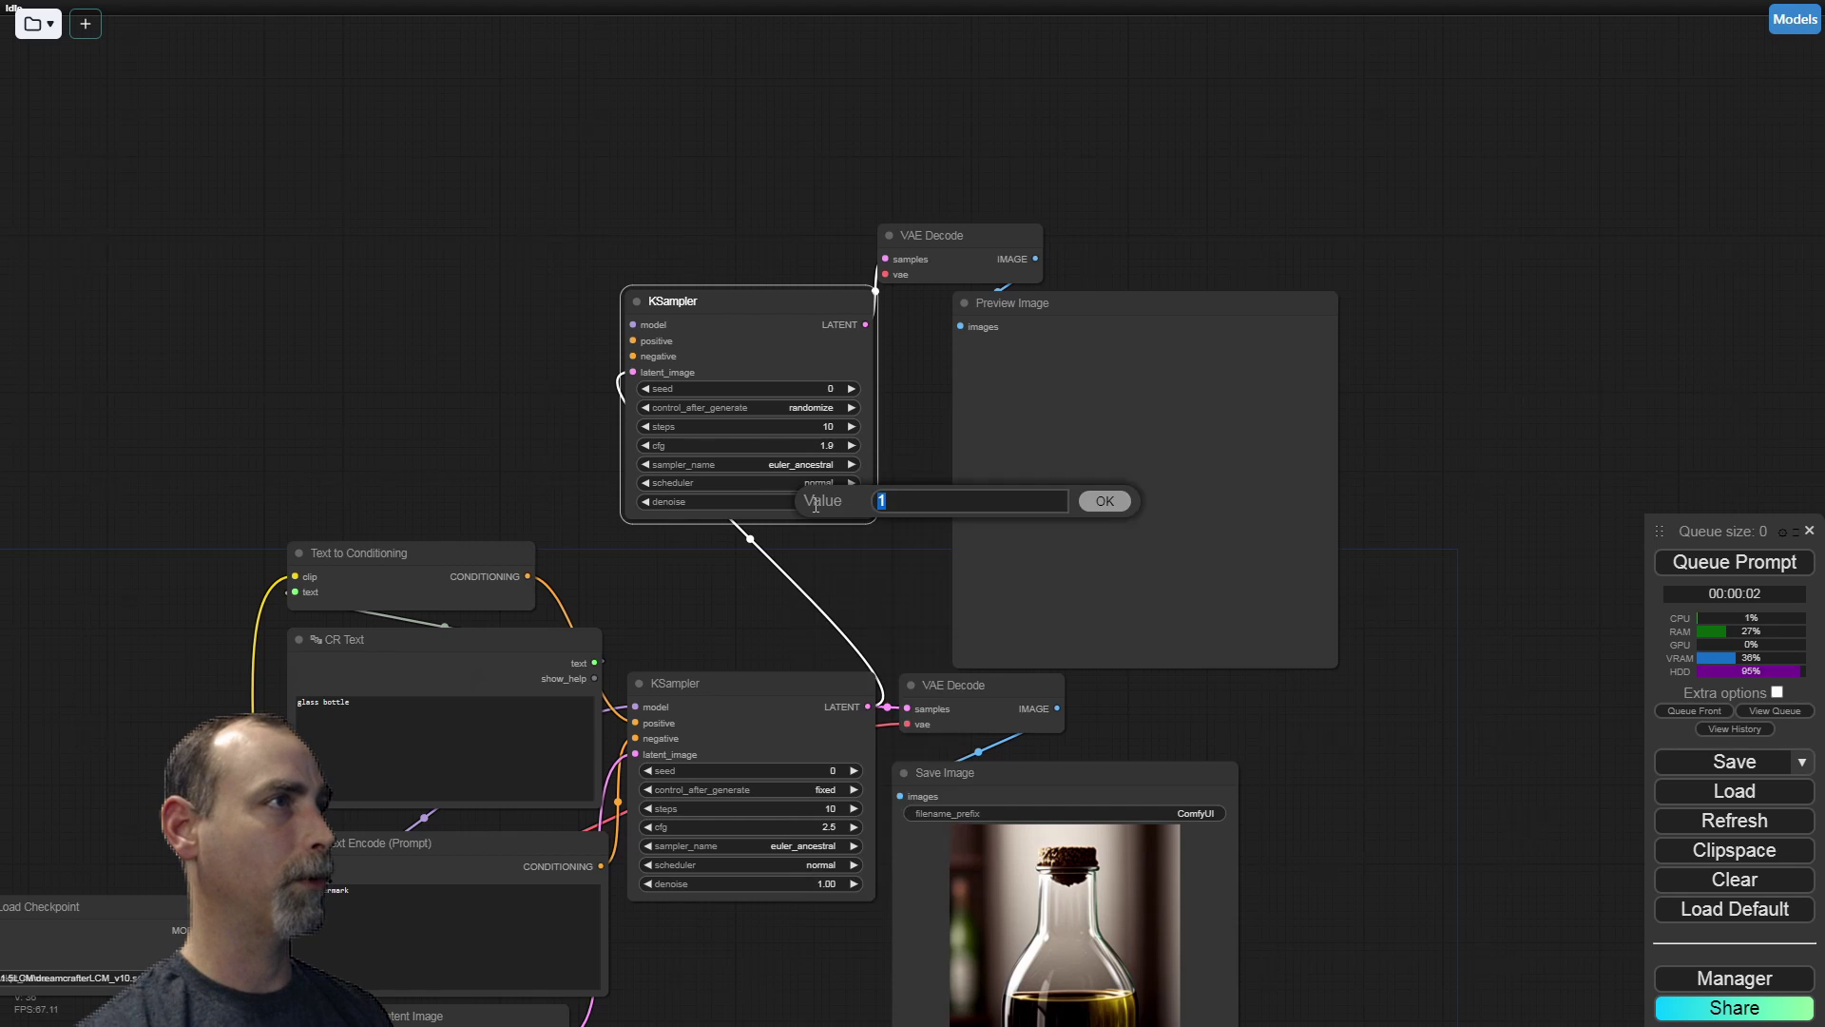
text(.4)
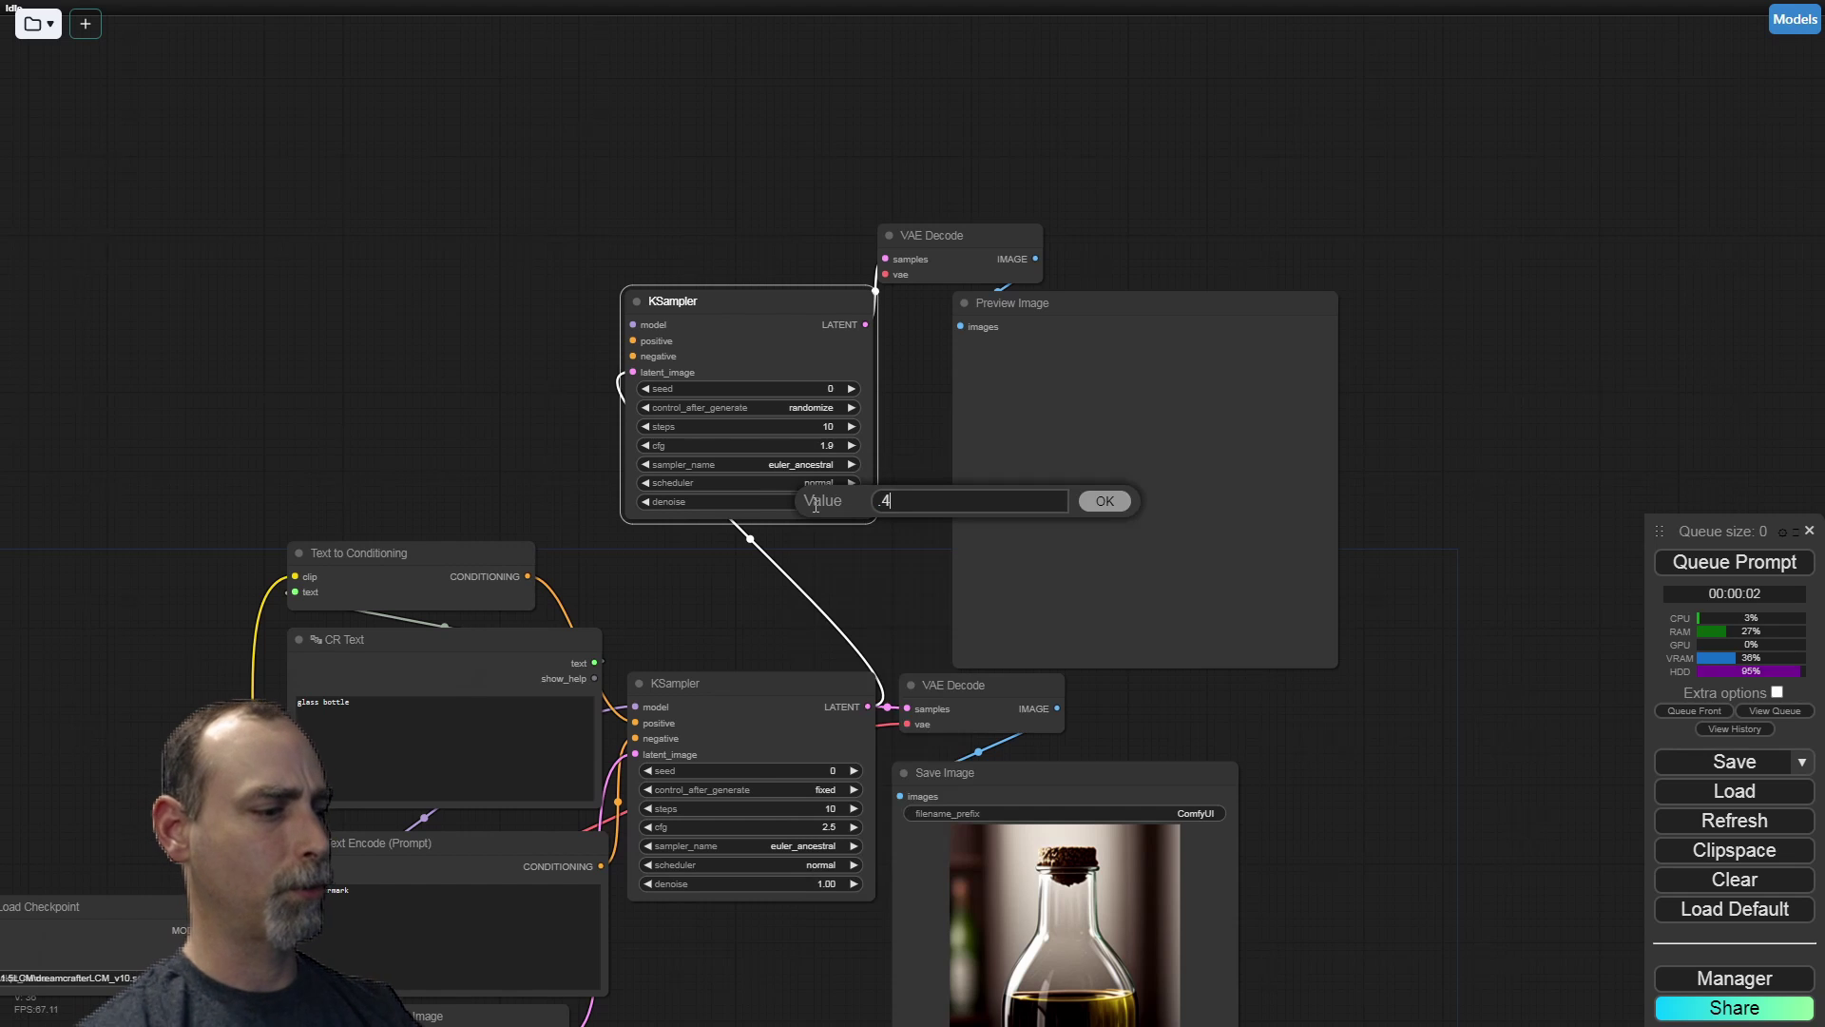
key(Return)
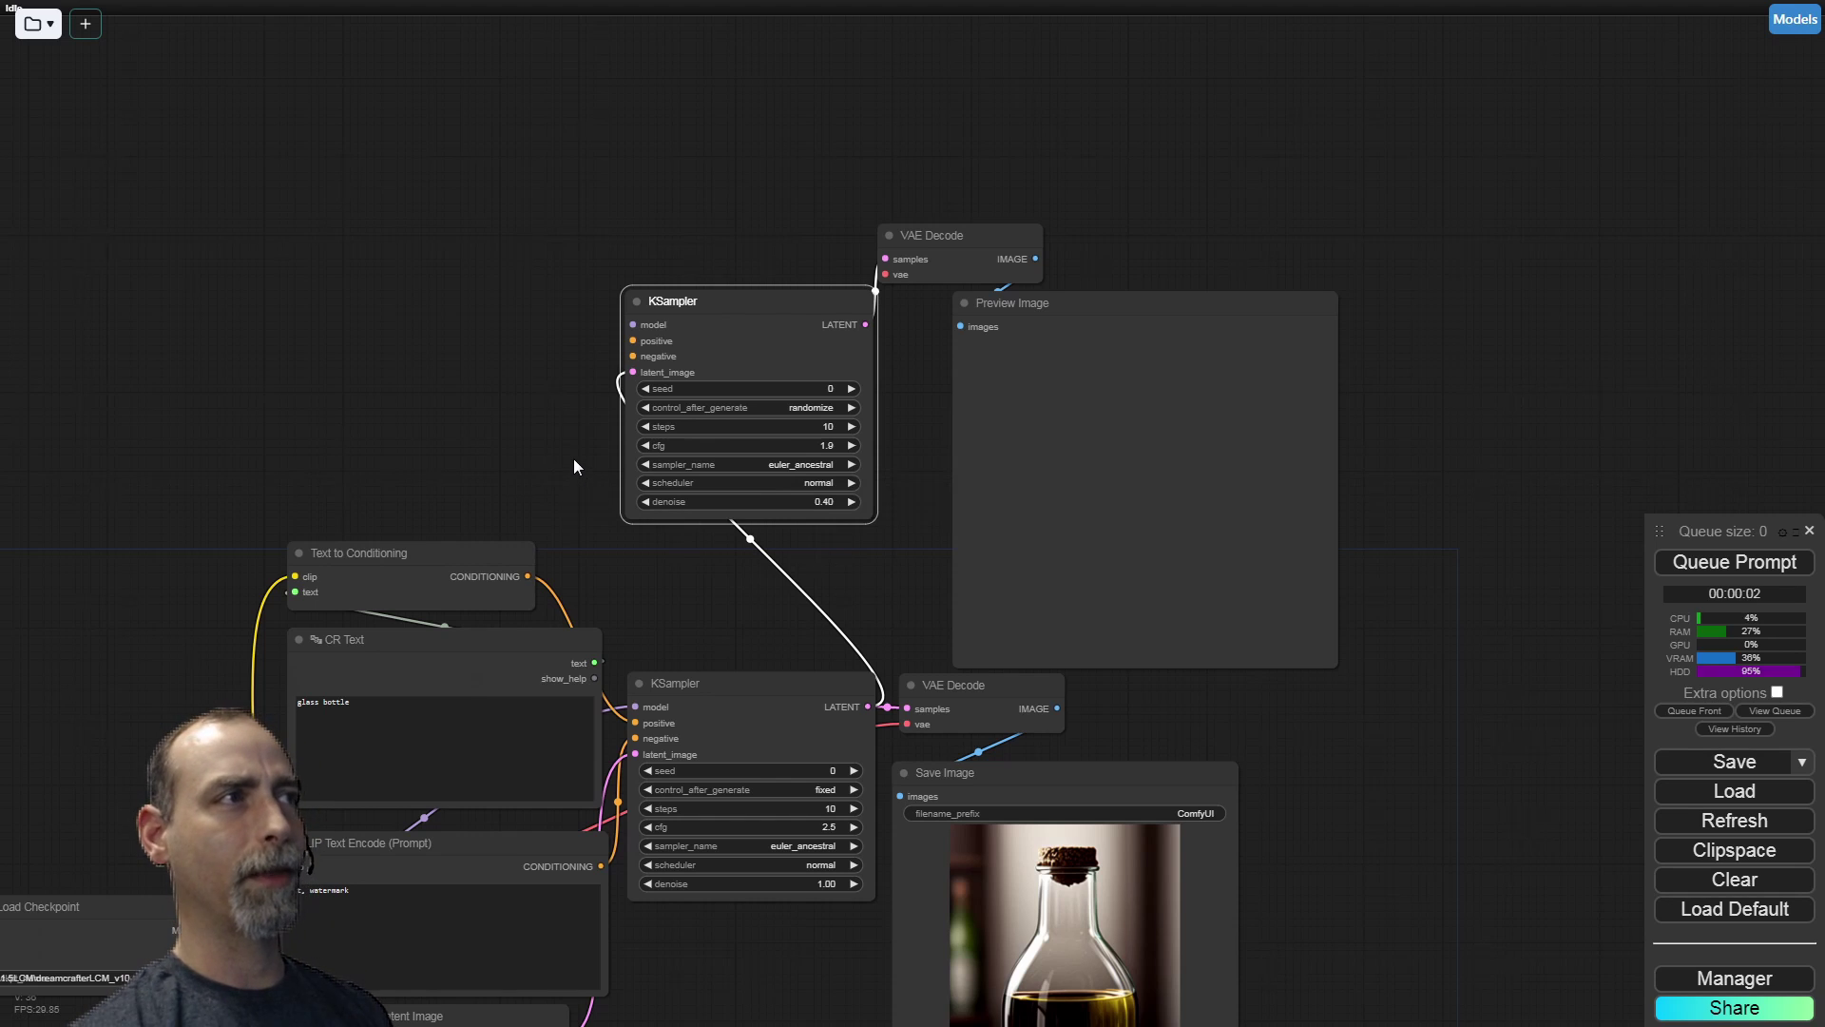
Duplicate Load Checkpoint beside the second KSampler, choose the checkpoint ending in TheGoddess_003LCM.safetensors, and connect its model to that sampler
drag(433, 445, 708, 472)
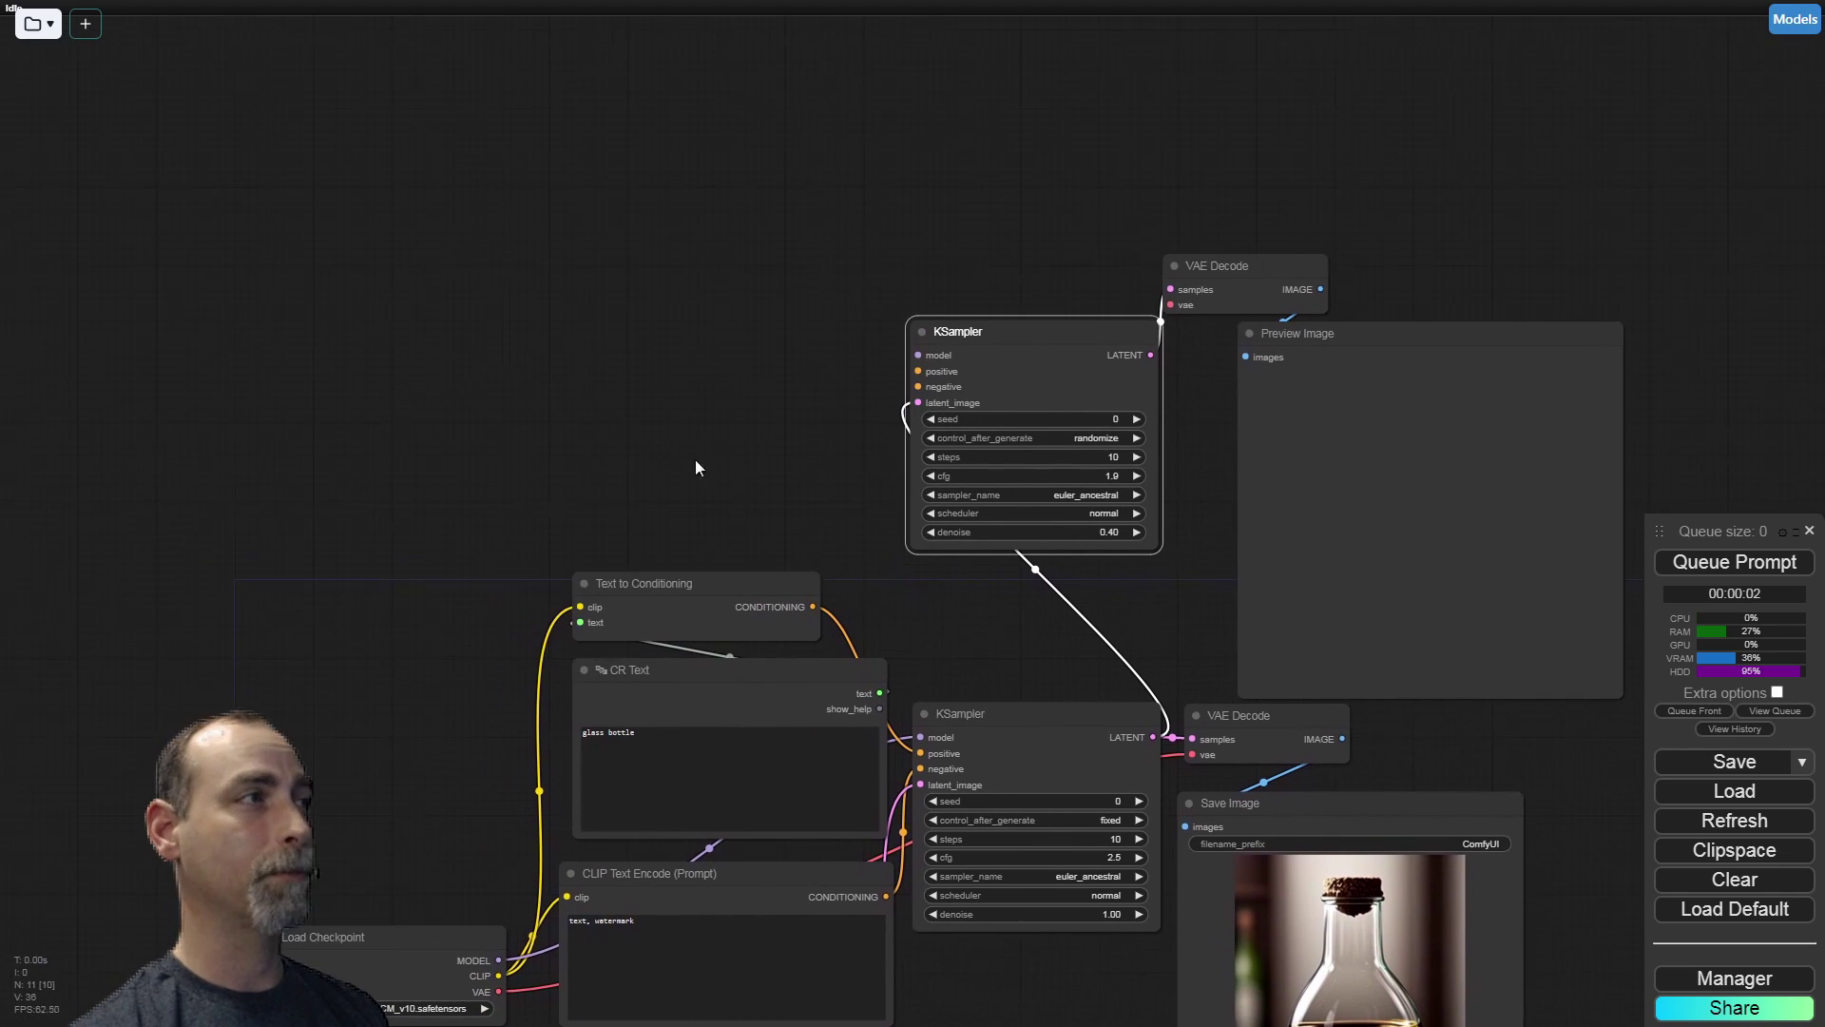
click(359, 923)
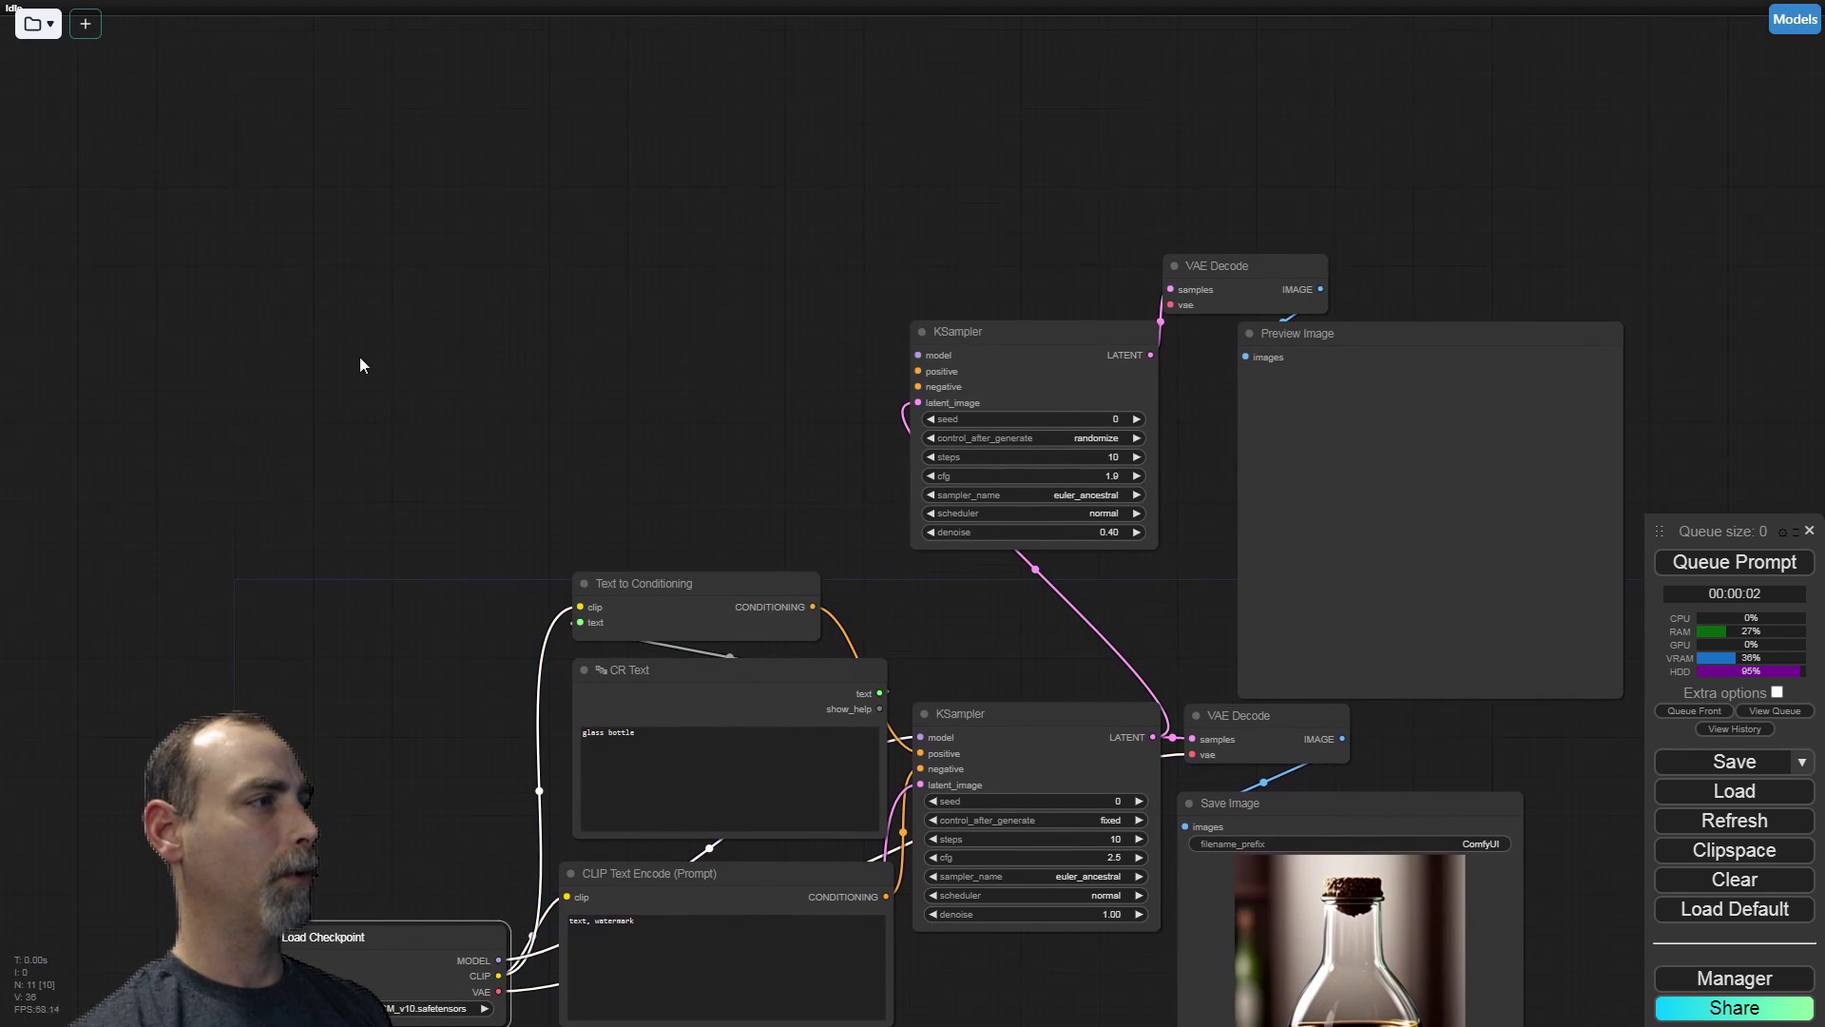
key(ctrl+v)
drag(396, 353, 326, 344)
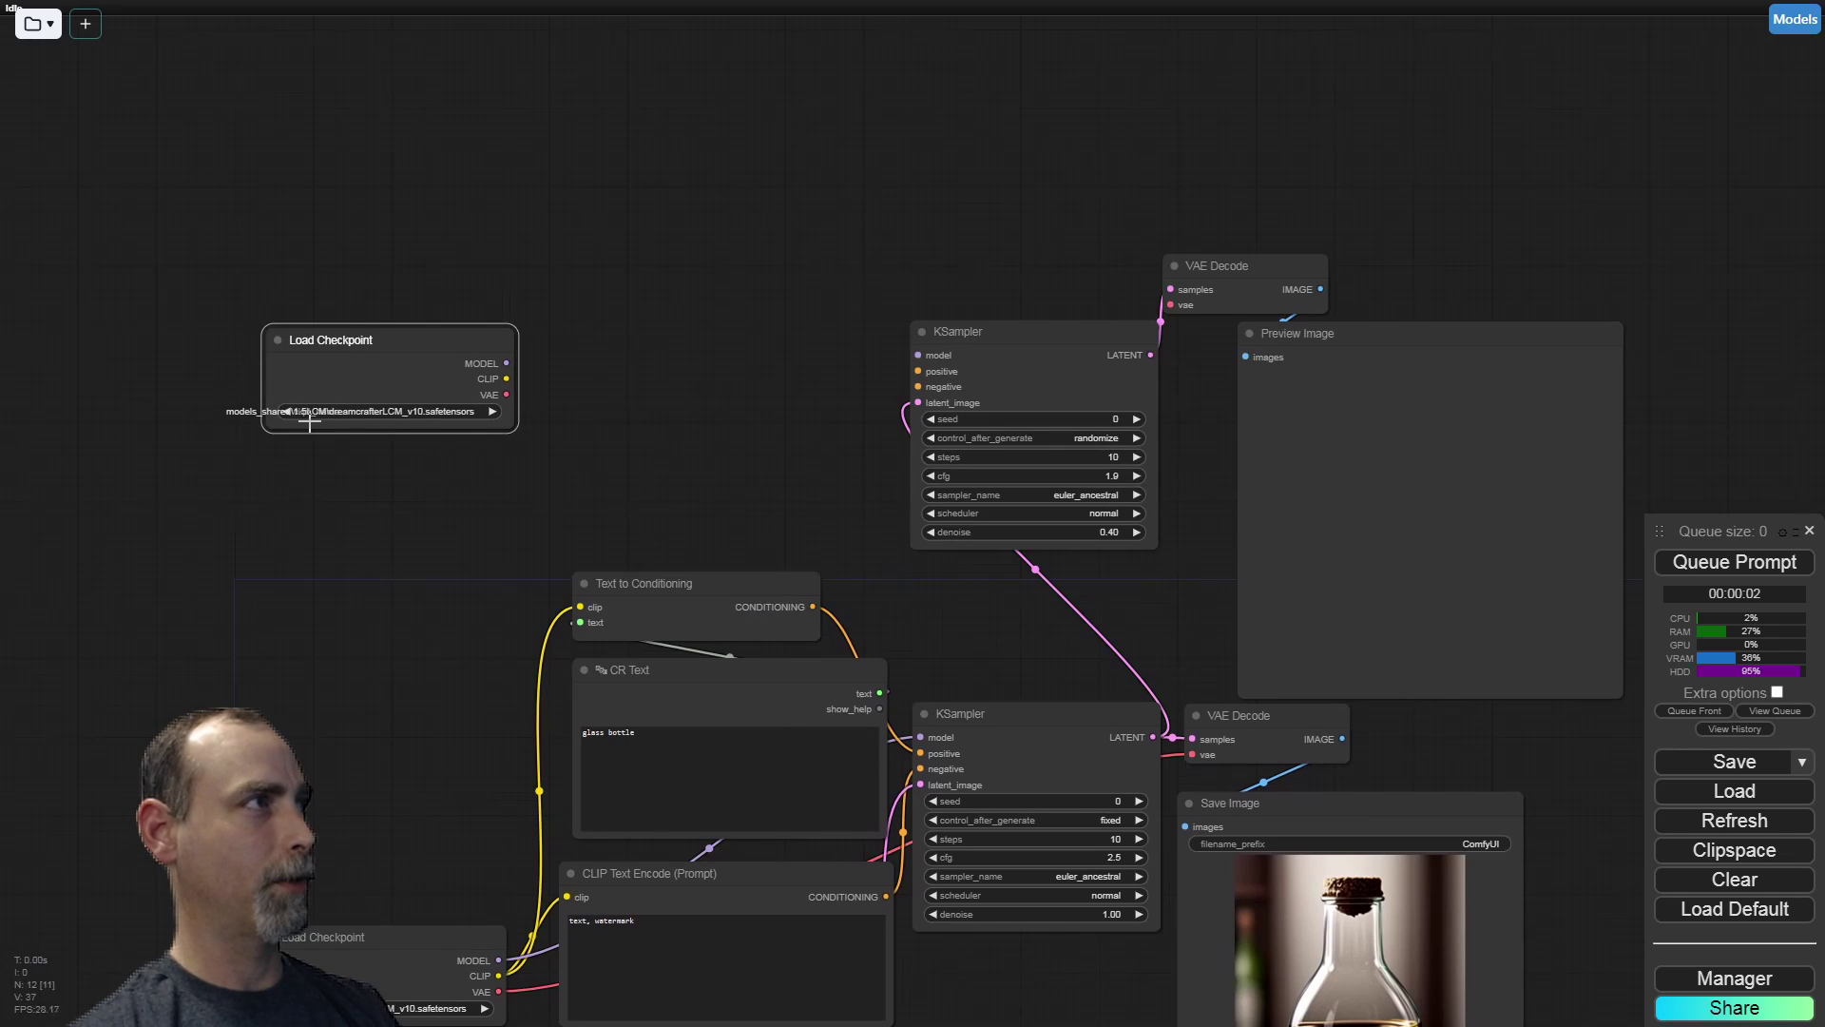
click(492, 411)
click(491, 411)
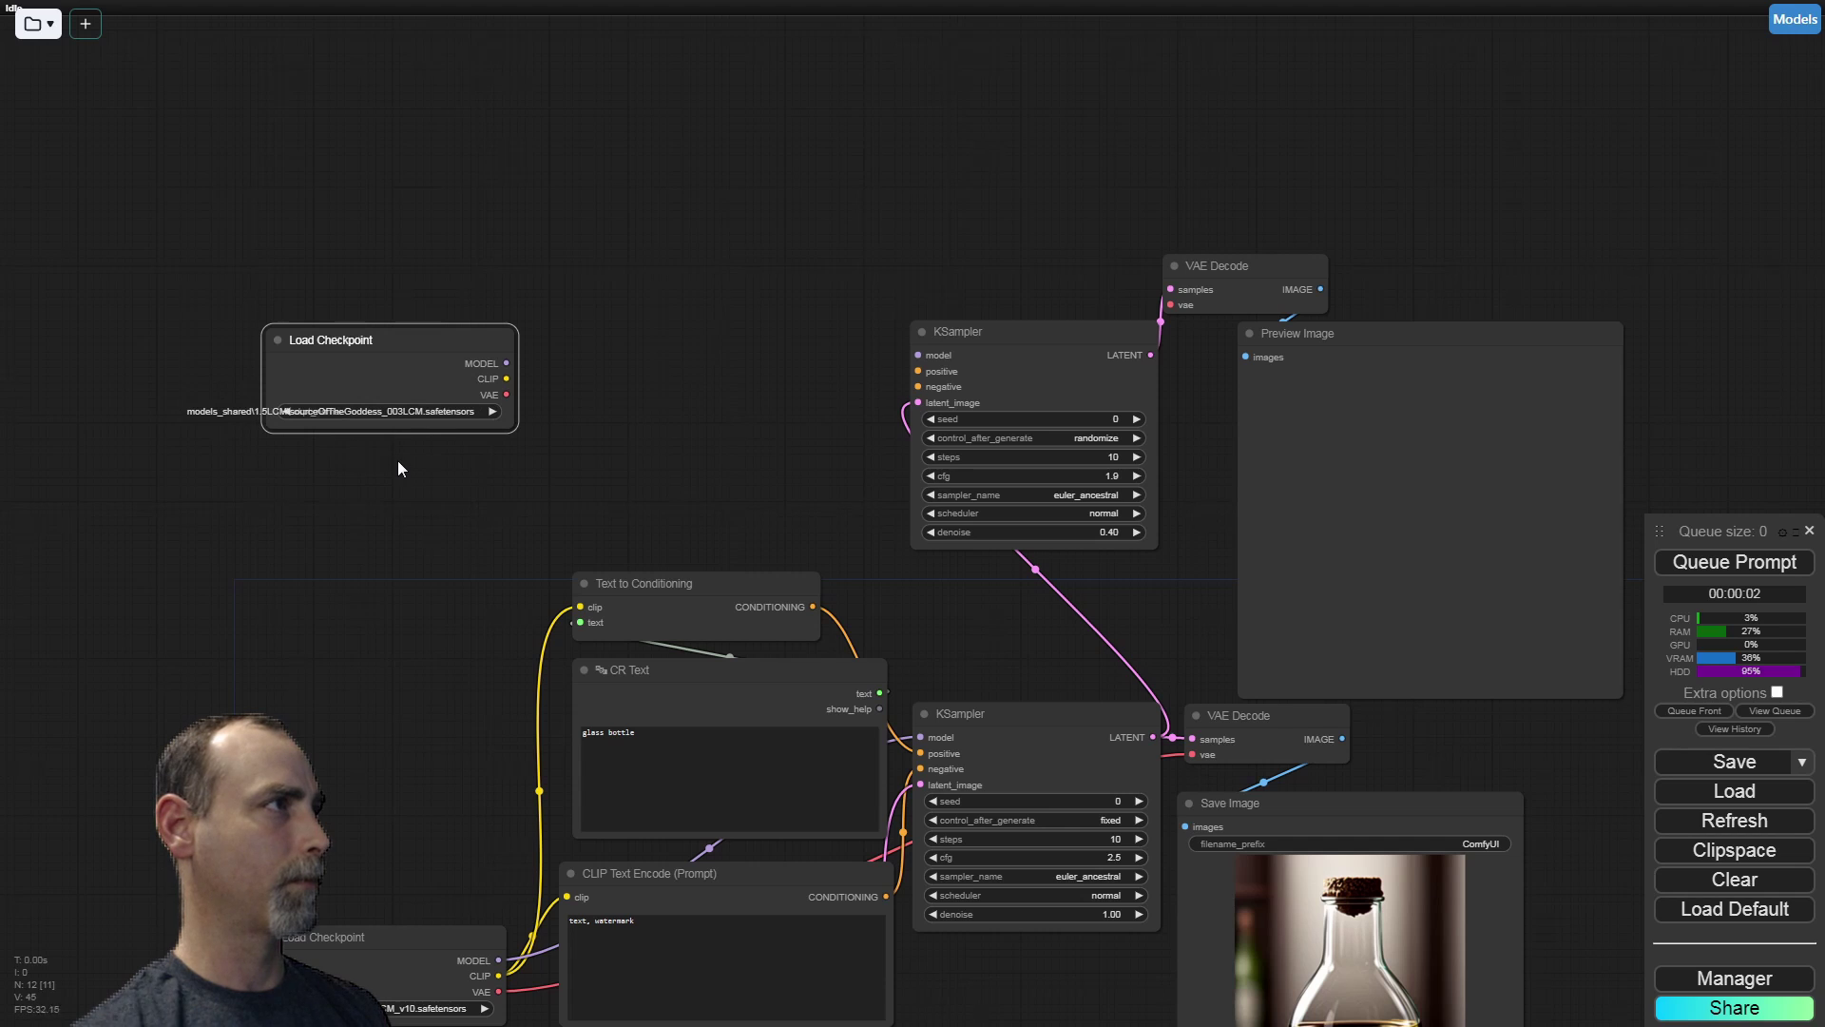
drag(506, 364, 917, 355)
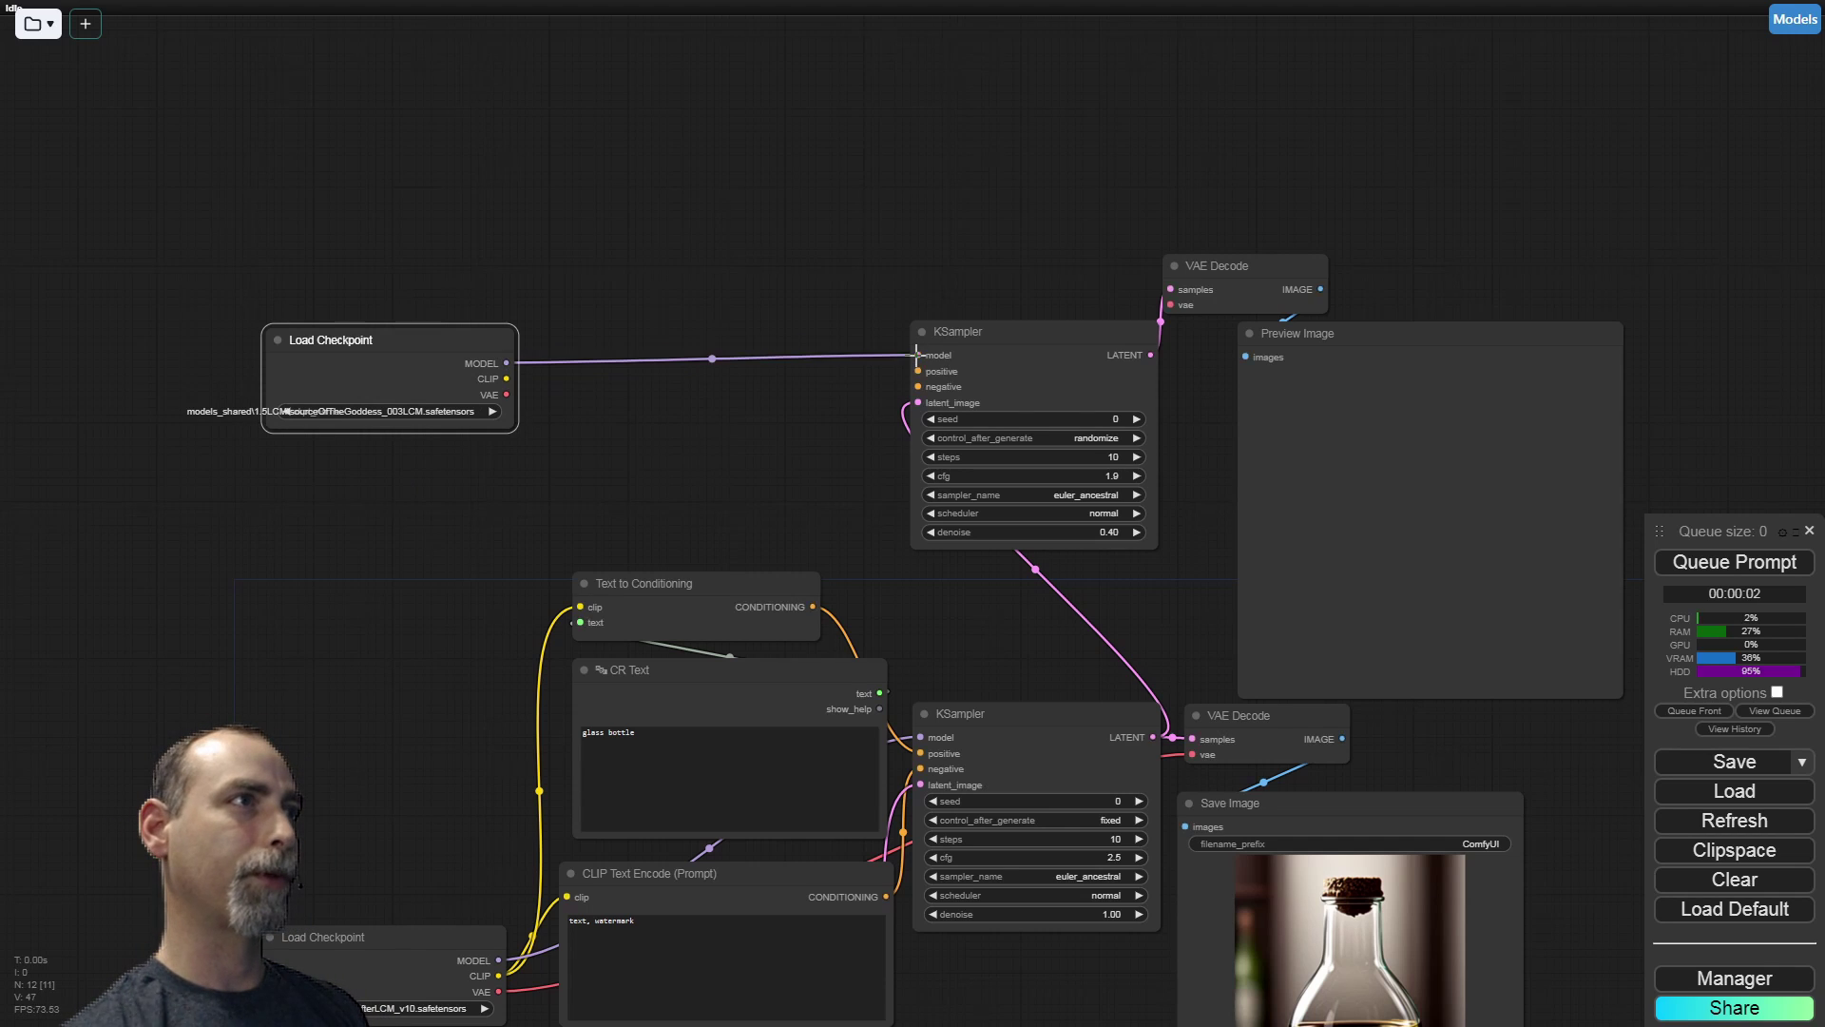
click(1004, 333)
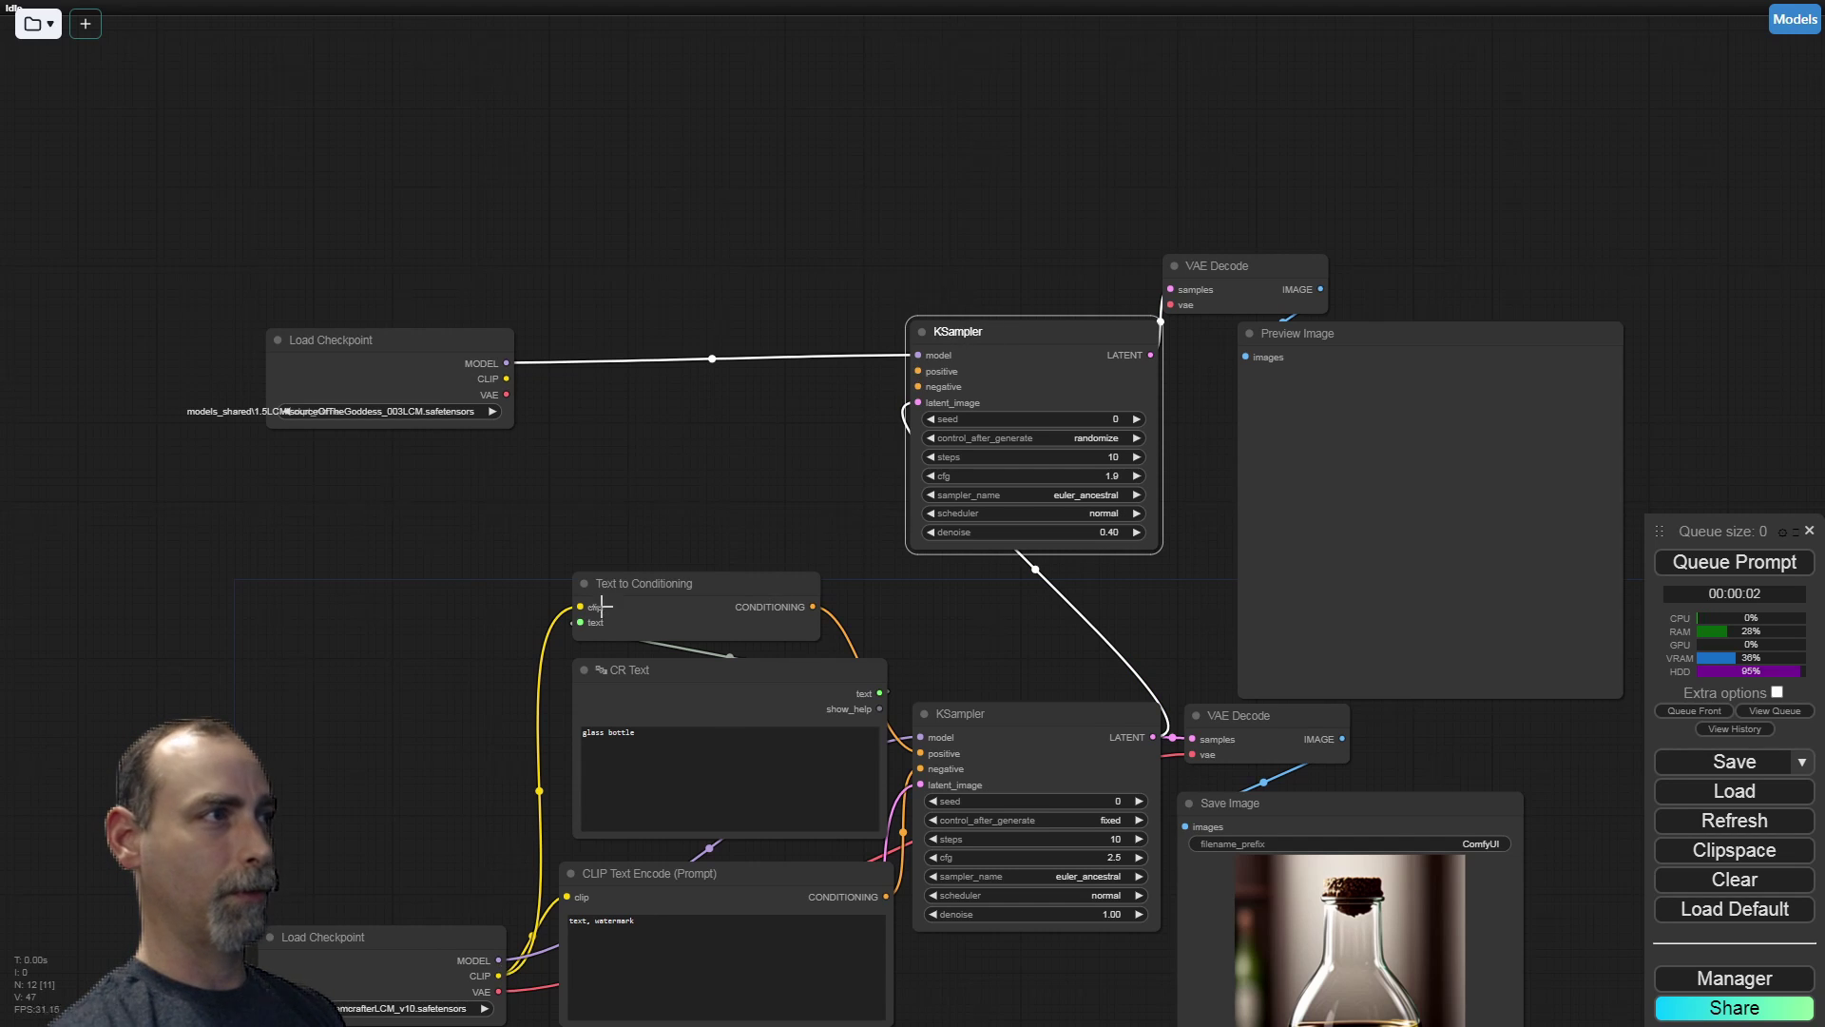
Duplicate Text to Conditioning and wire it from the new checkpoint's CLIP and the CR Text output into the second KSampler's positive input
click(656, 582)
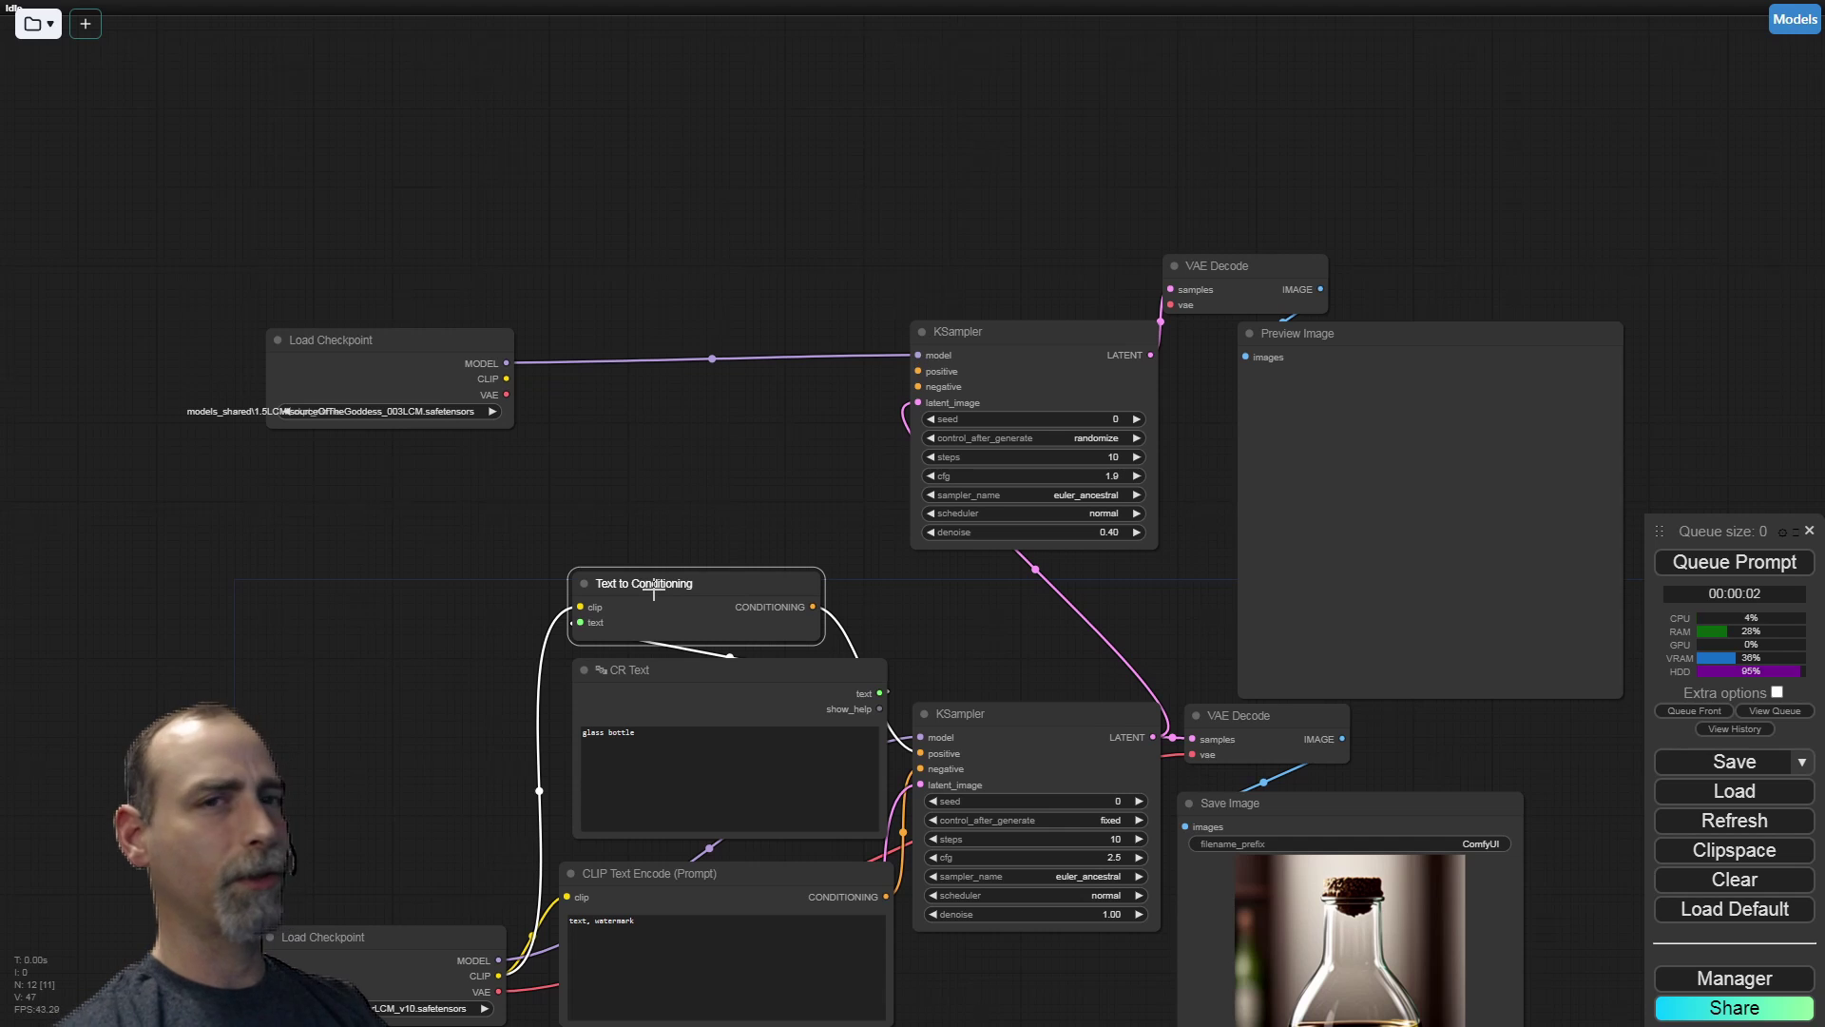
key(ctrl+v)
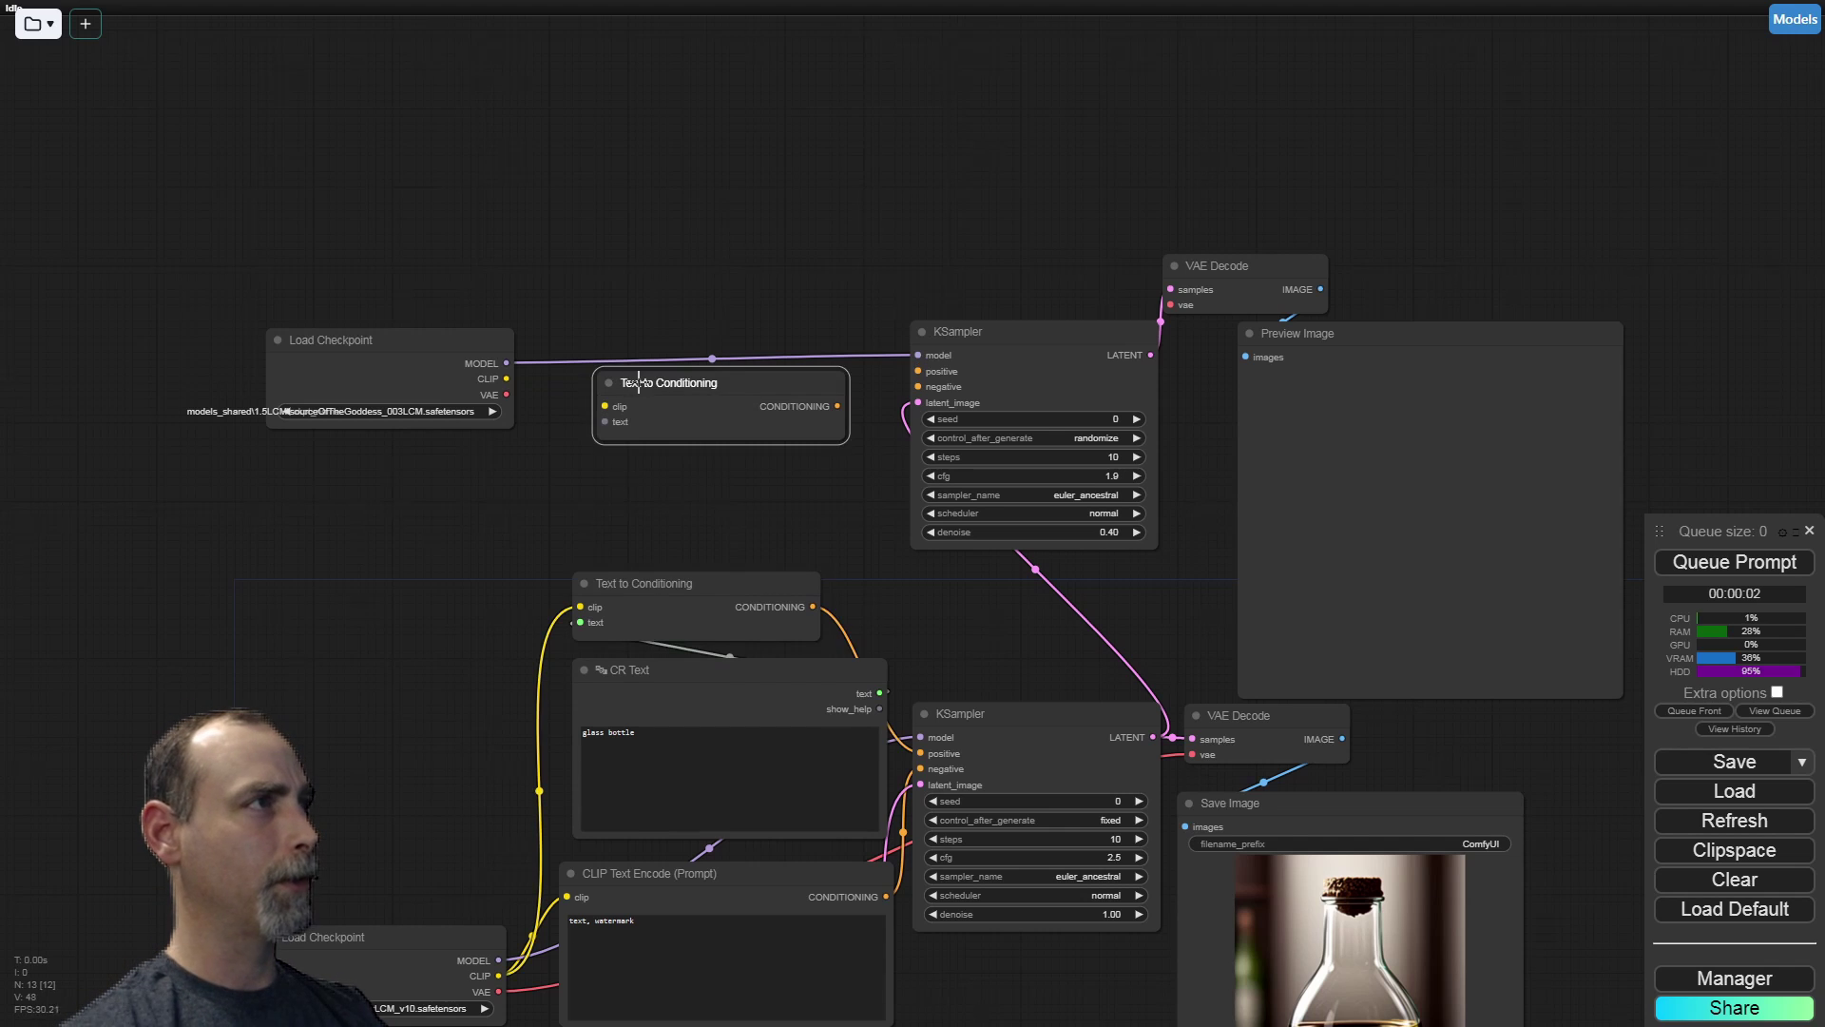
drag(594, 384, 499, 463)
drag(505, 378, 517, 481)
drag(751, 482, 918, 370)
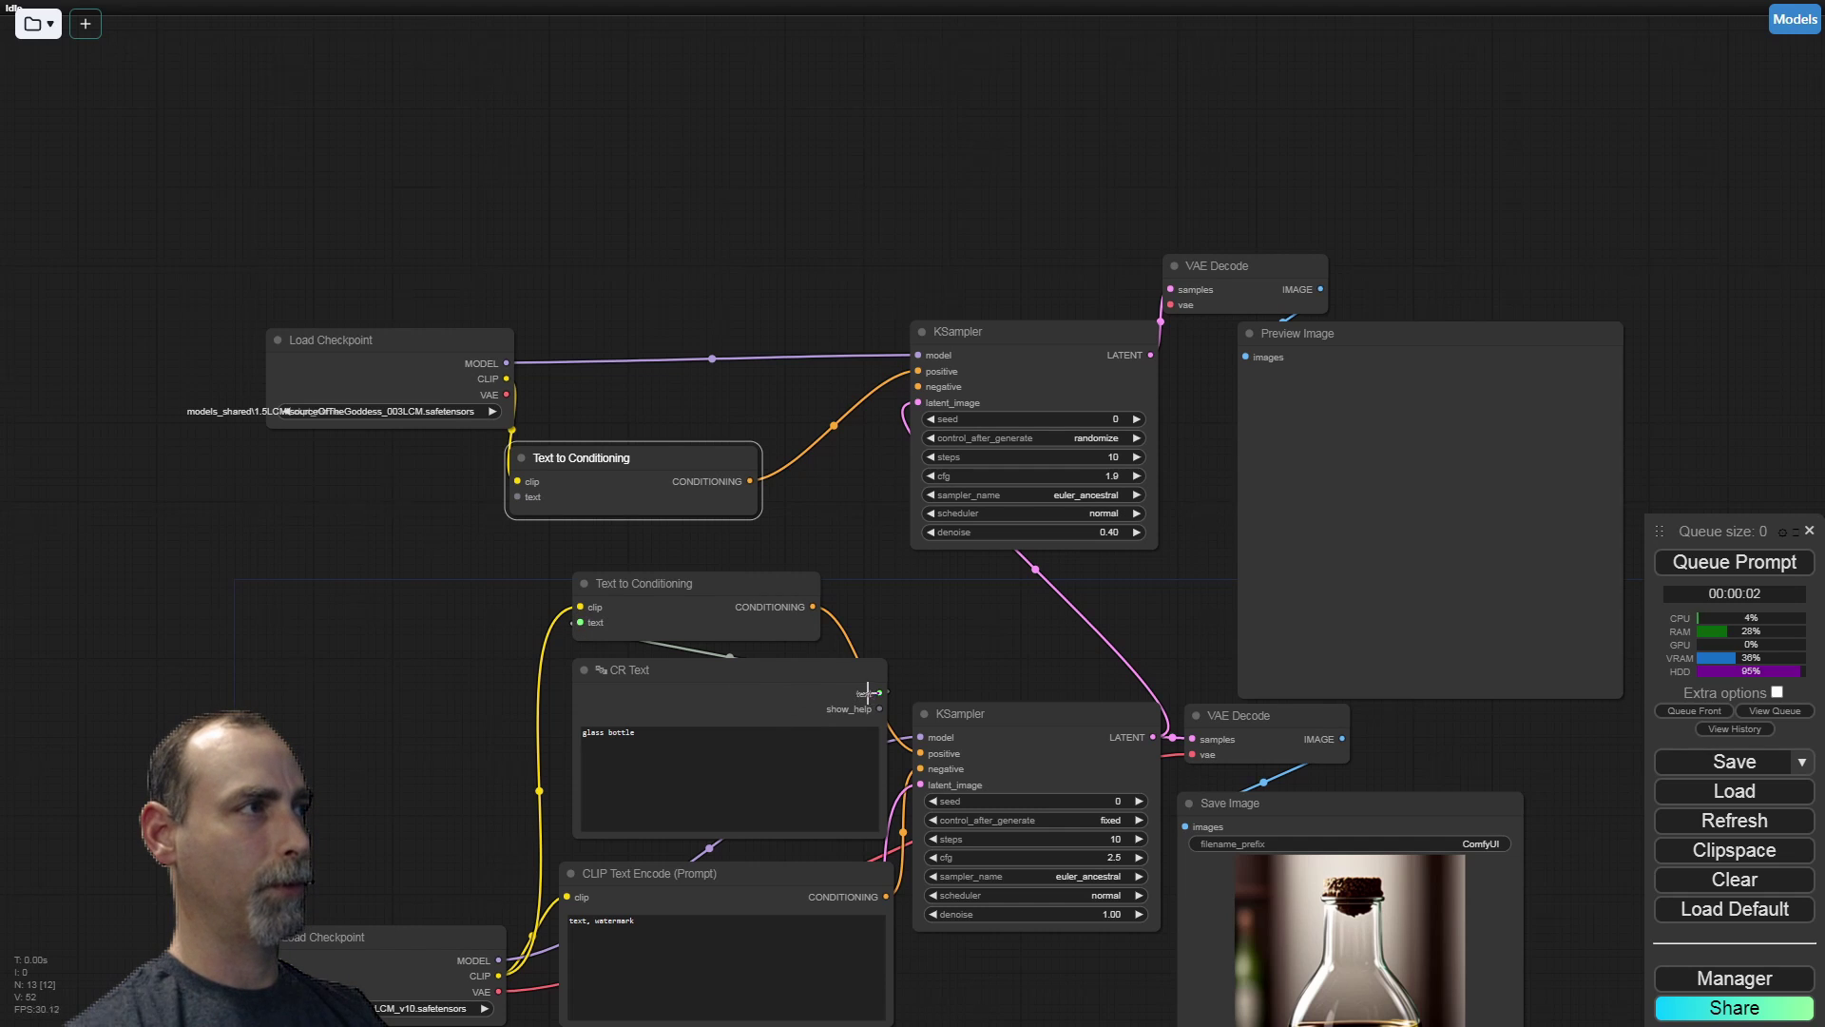
drag(880, 692, 516, 497)
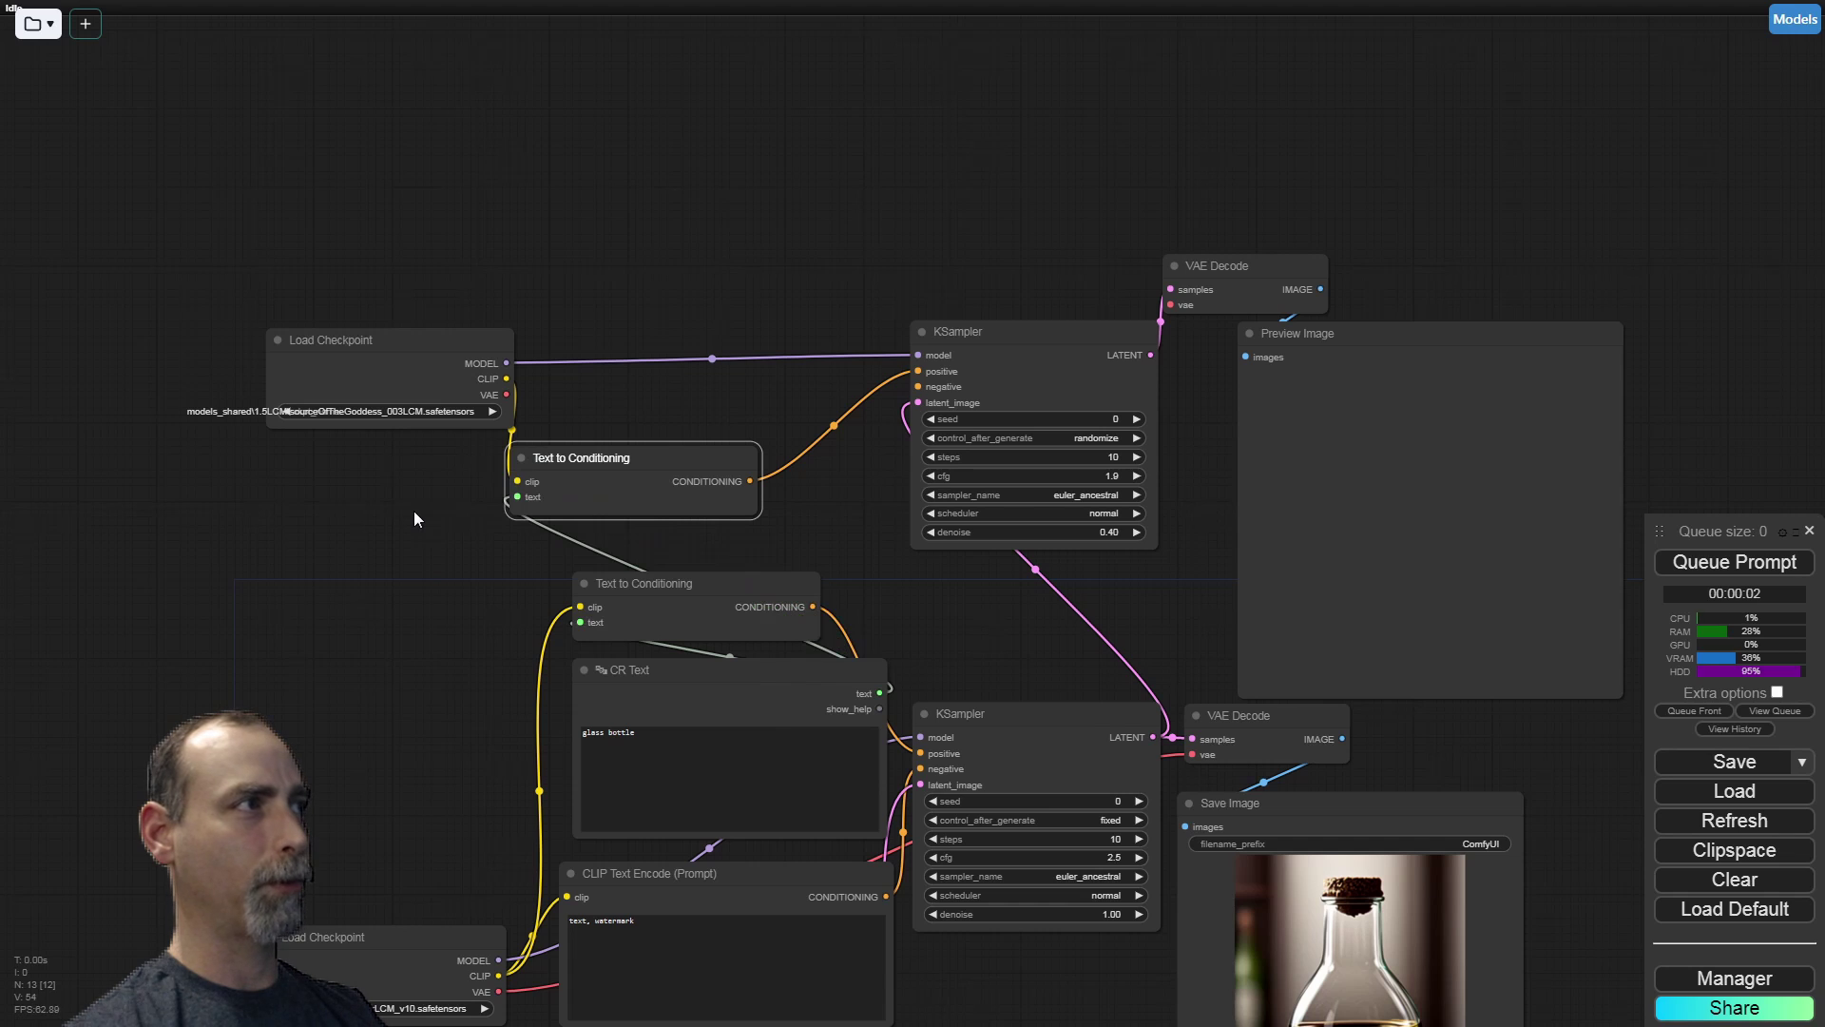
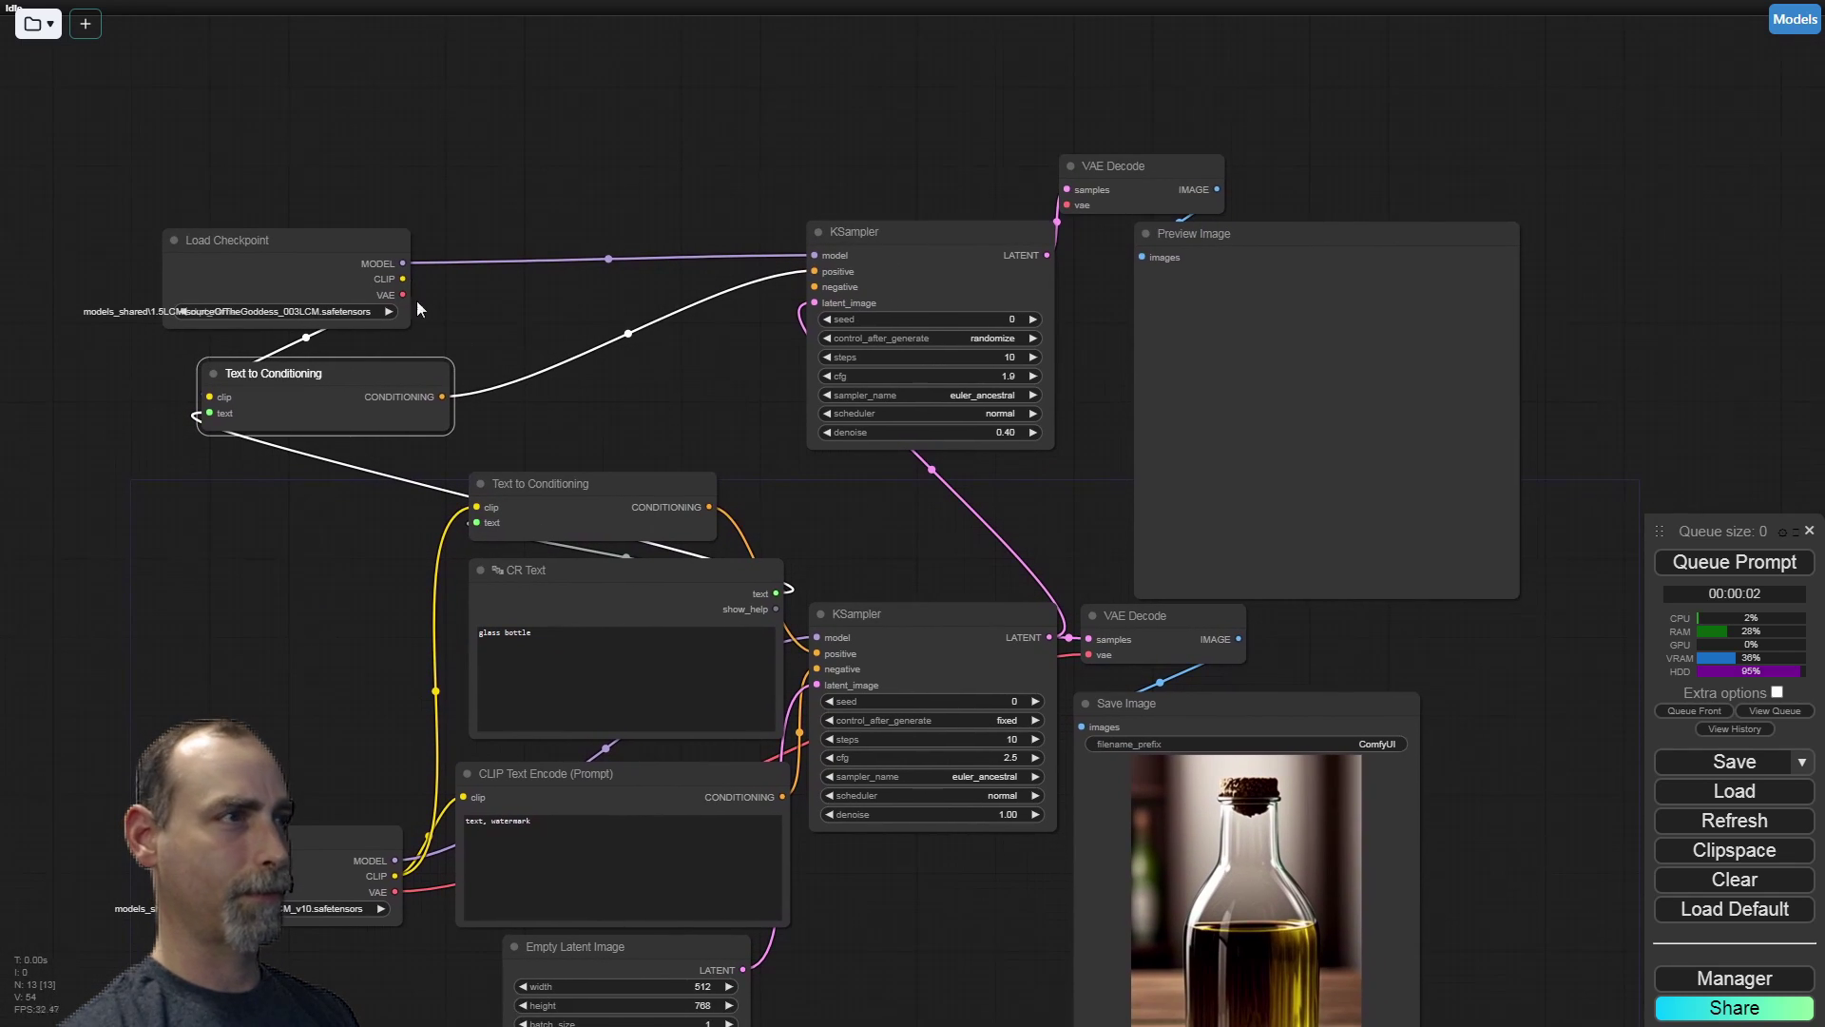
Connect the new checkpoint's VAE to the upper VAE Decode, and feed a shrunken copy of the negative CLIP Text Encode into the second KSampler's negative input
drag(404, 295, 1062, 208)
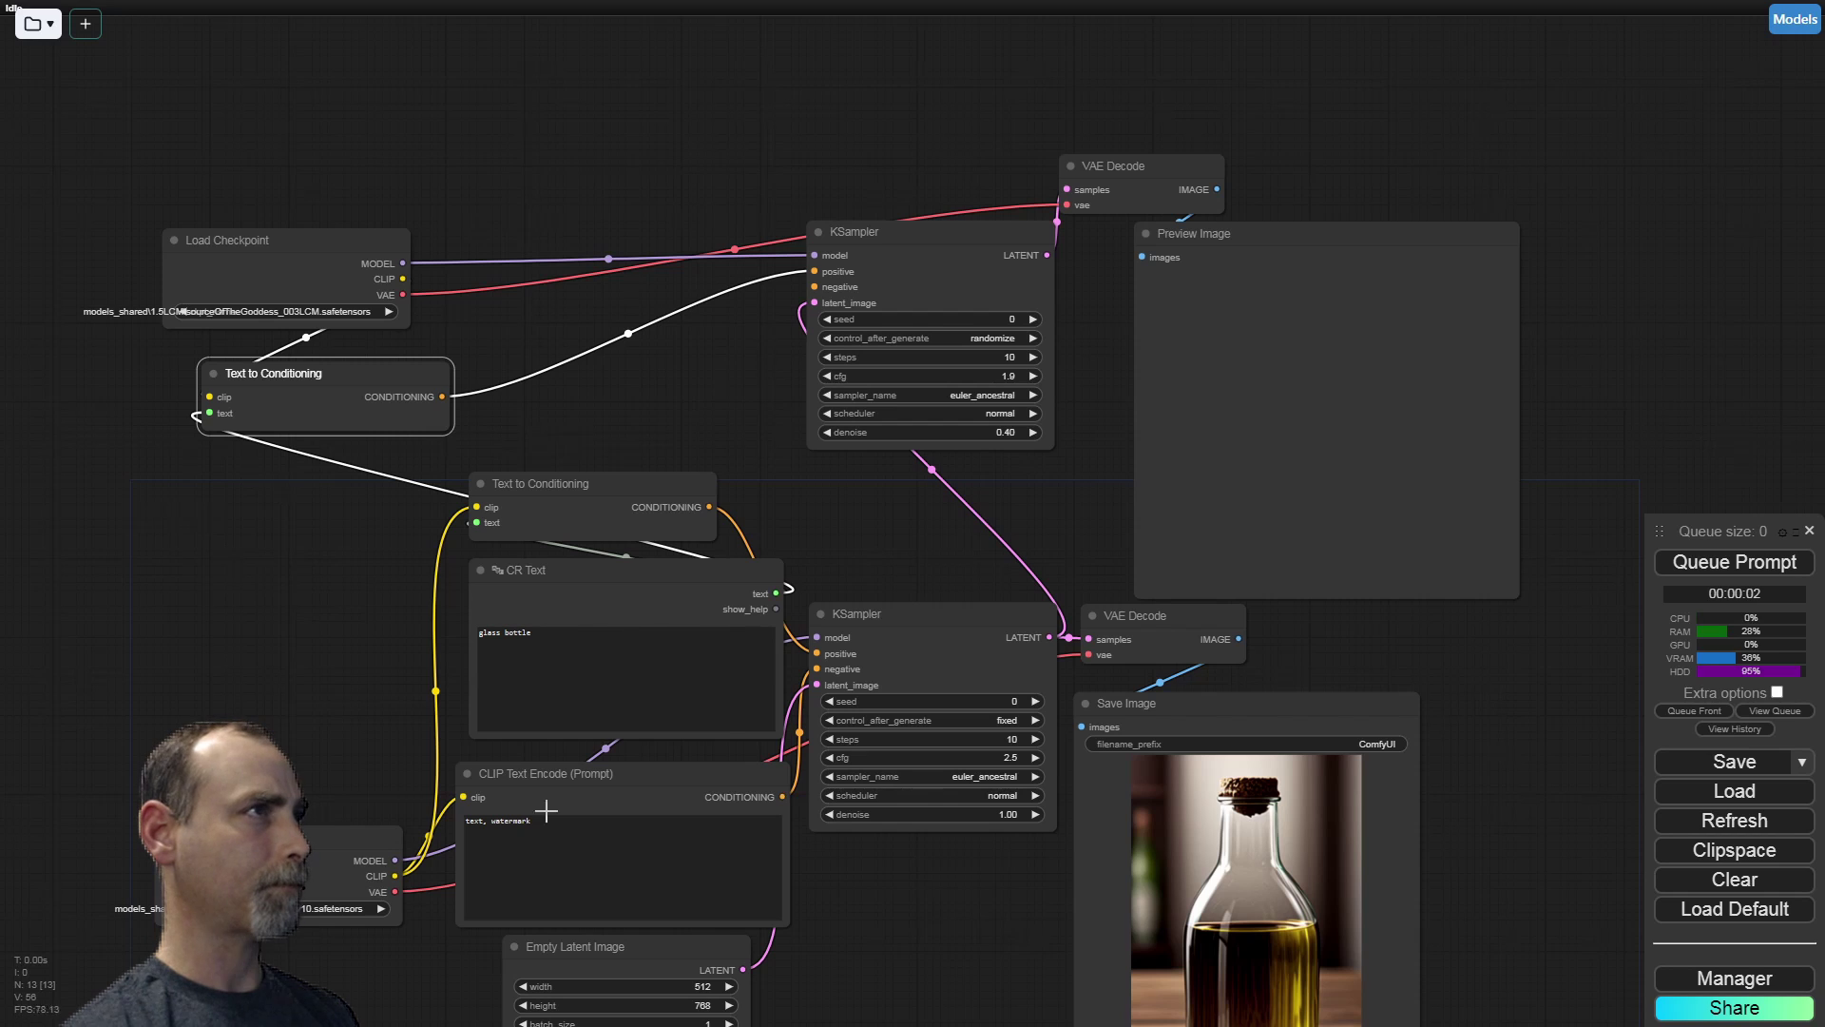
click(635, 783)
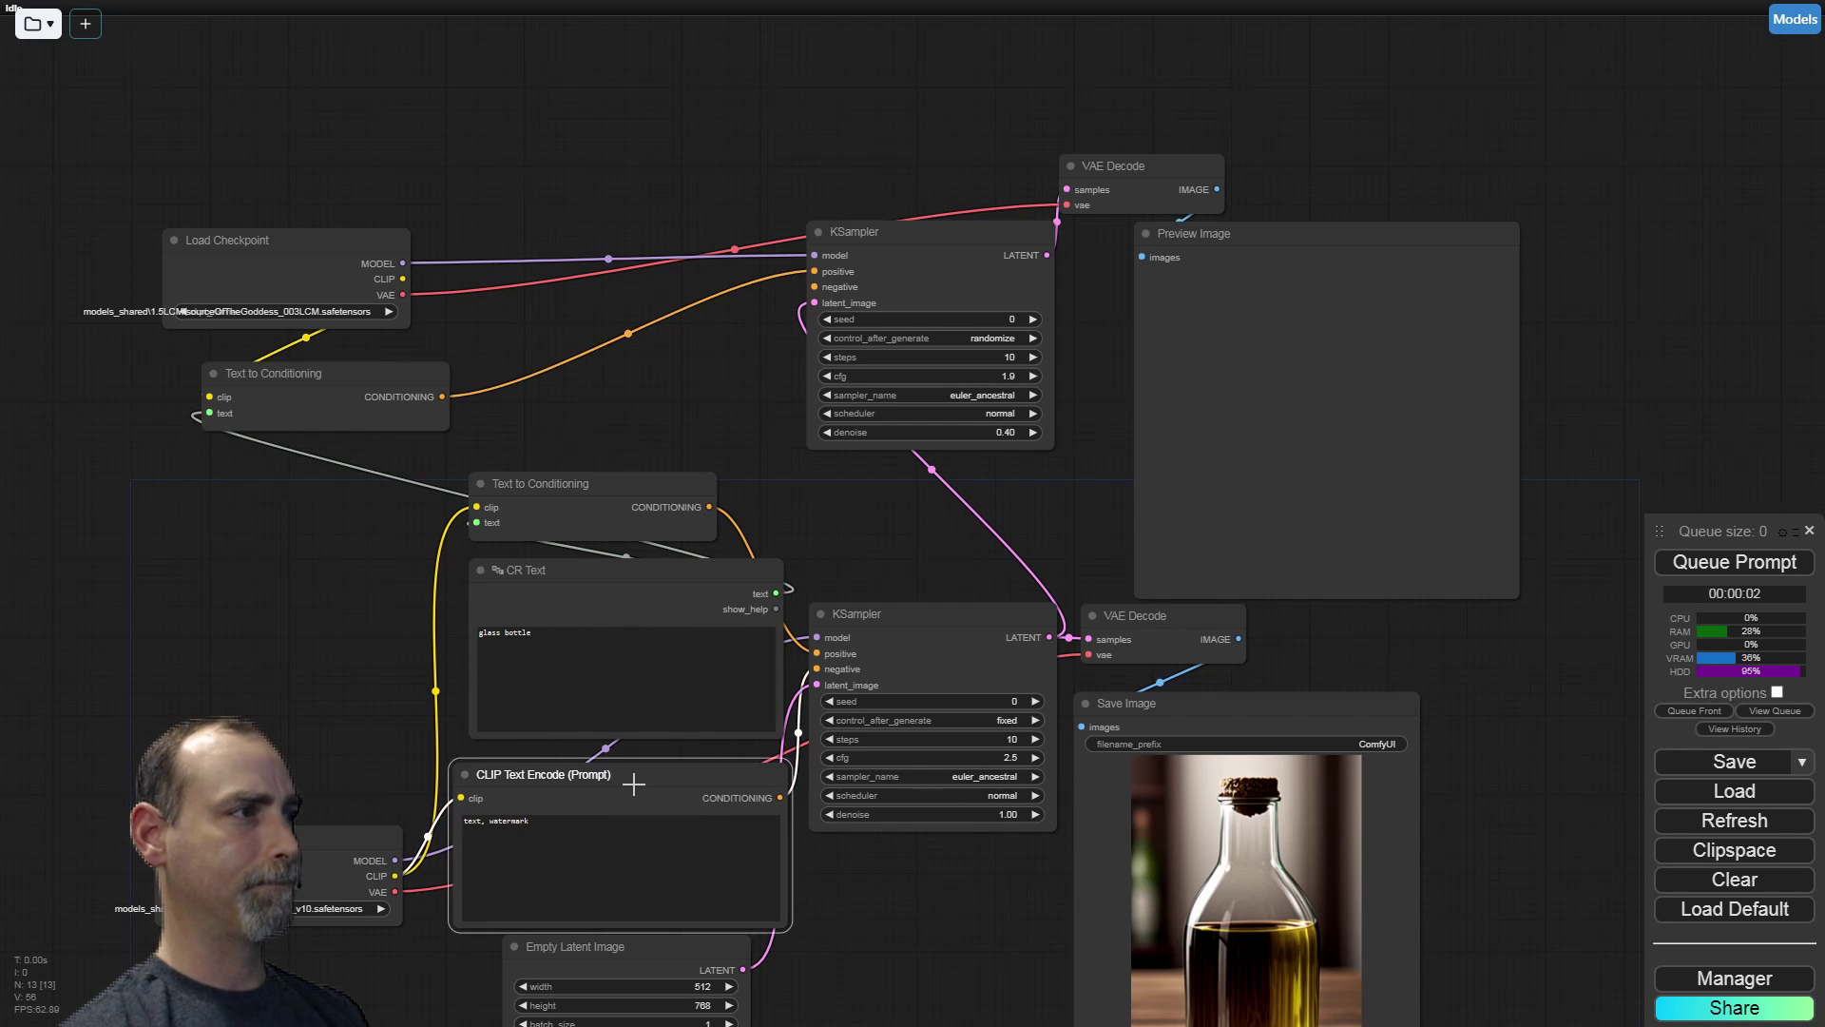
key(ctrl+v)
drag(701, 764, 177, 456)
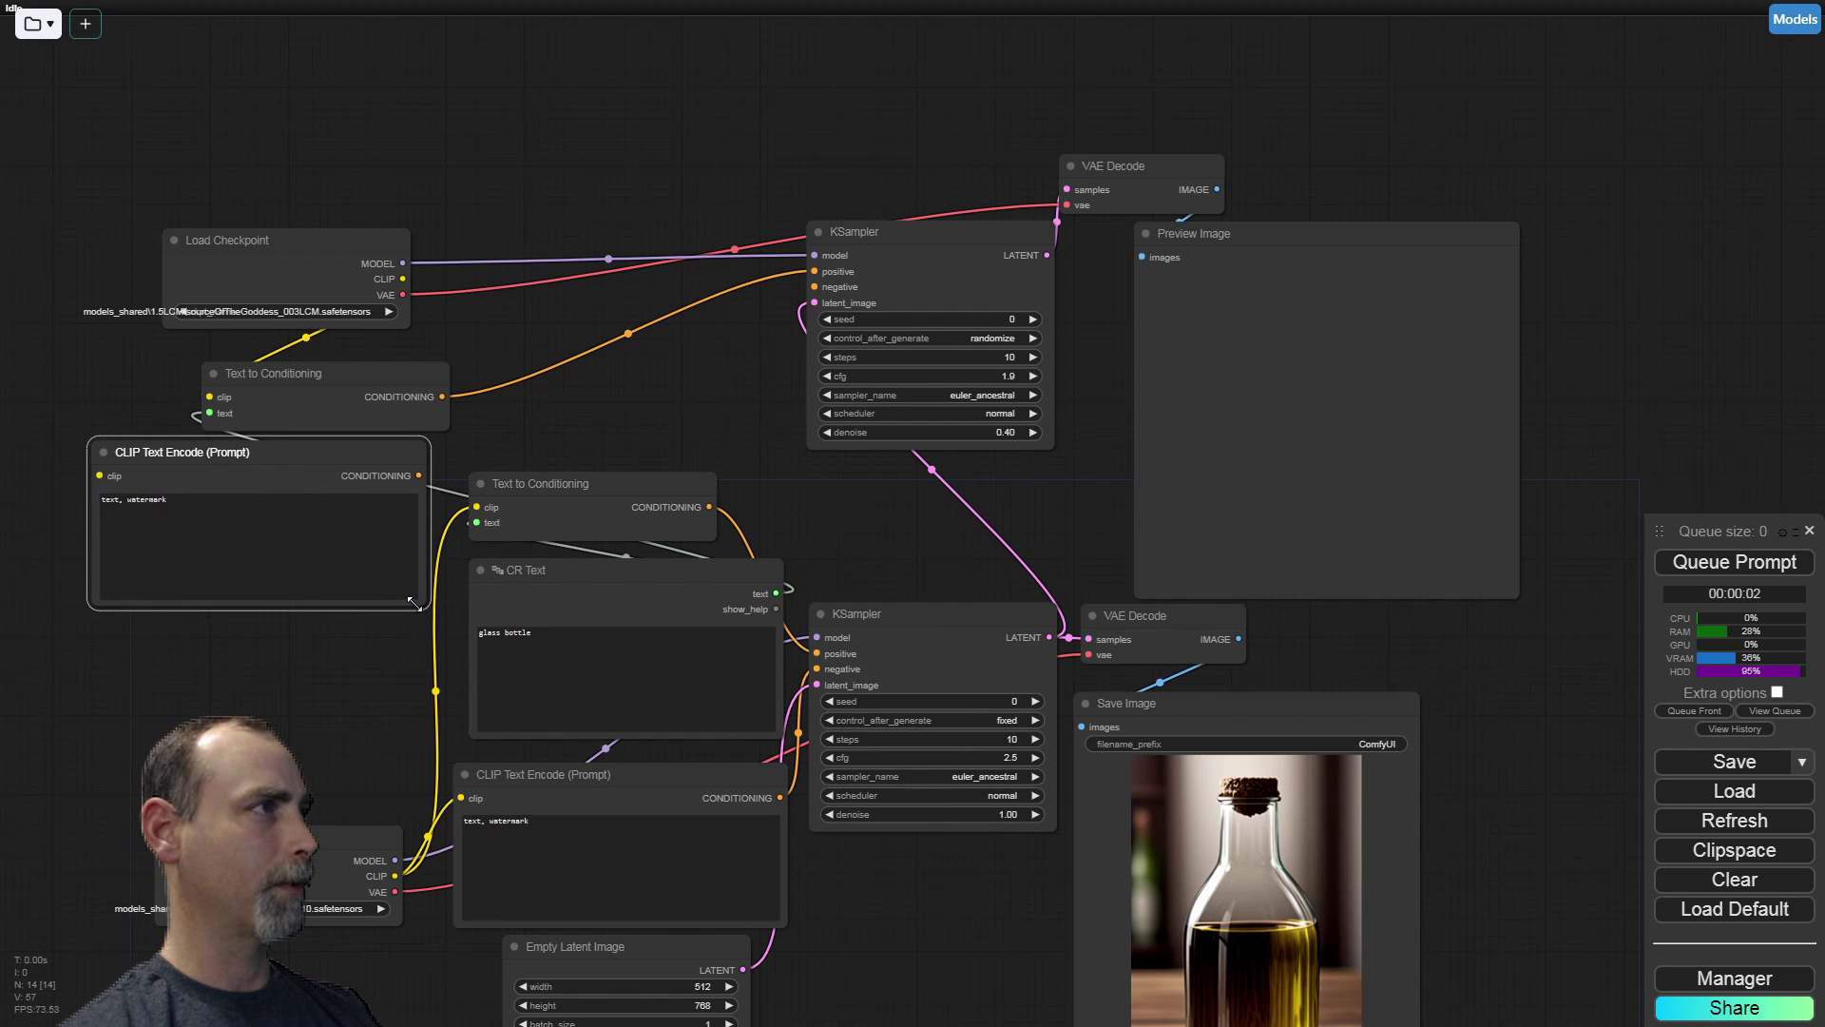
drag(414, 603, 159, 508)
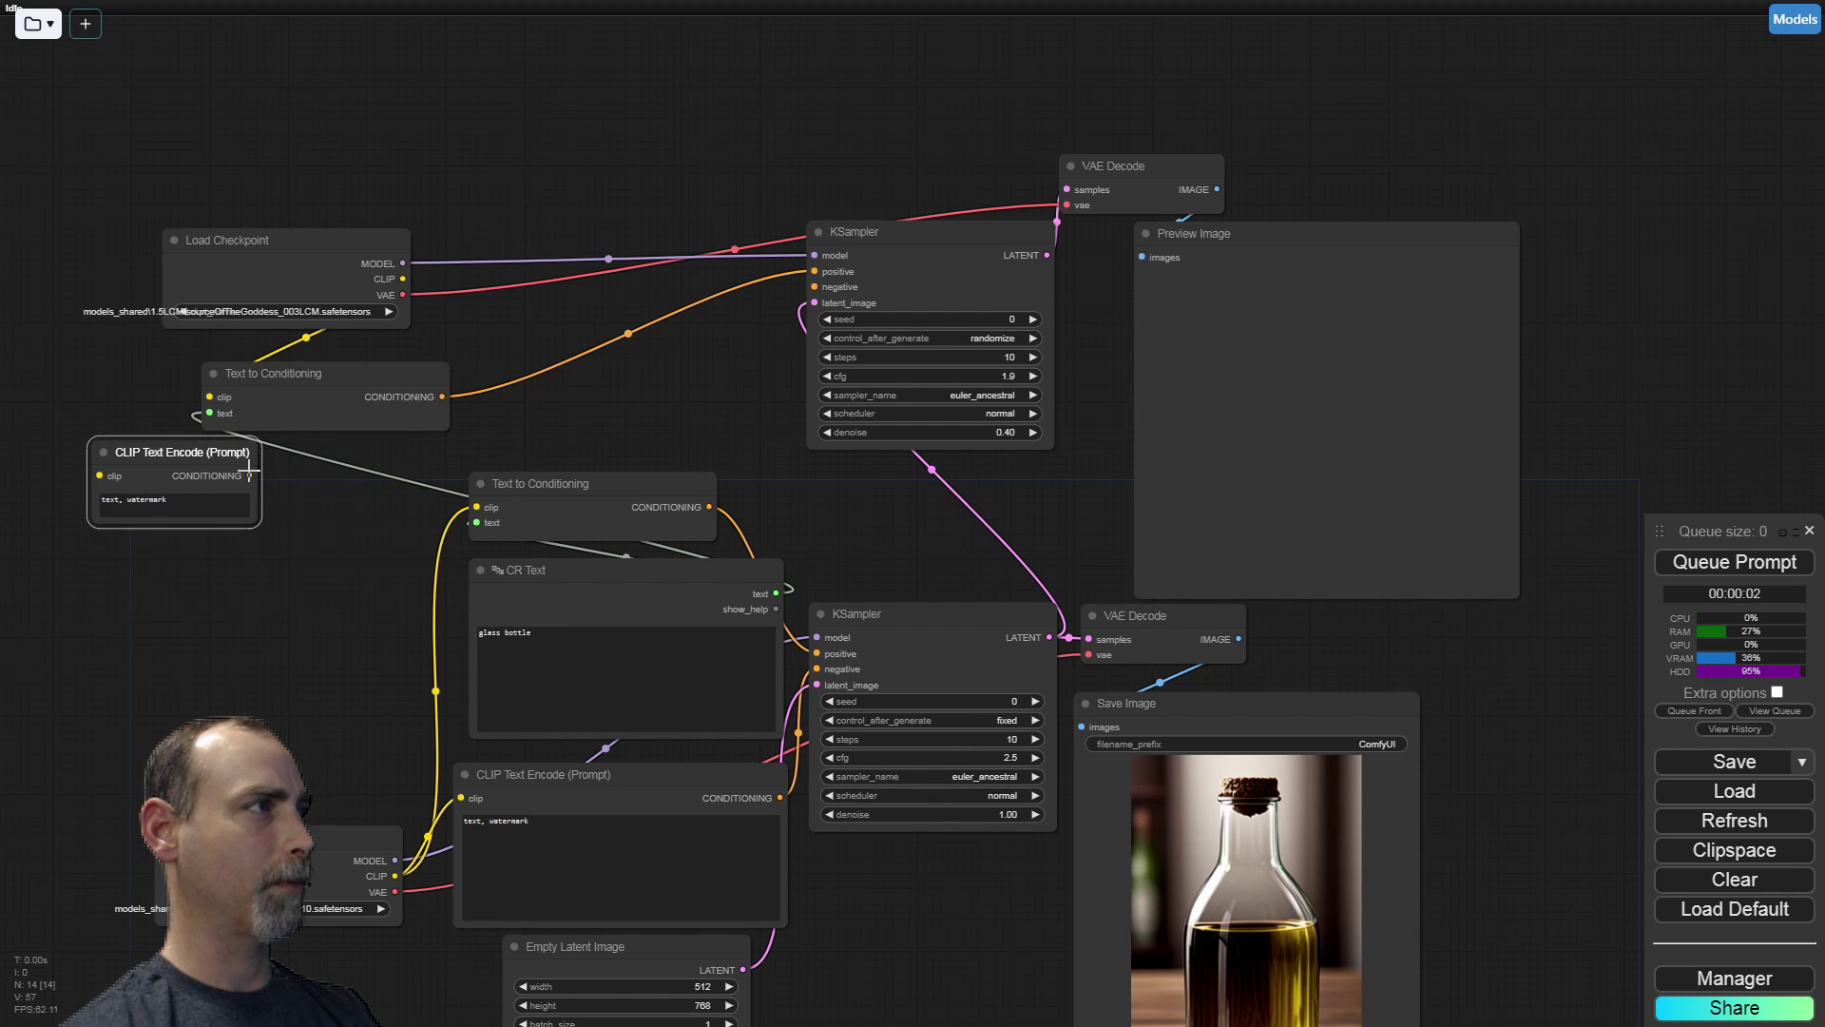
drag(249, 471, 814, 286)
drag(183, 455, 348, 454)
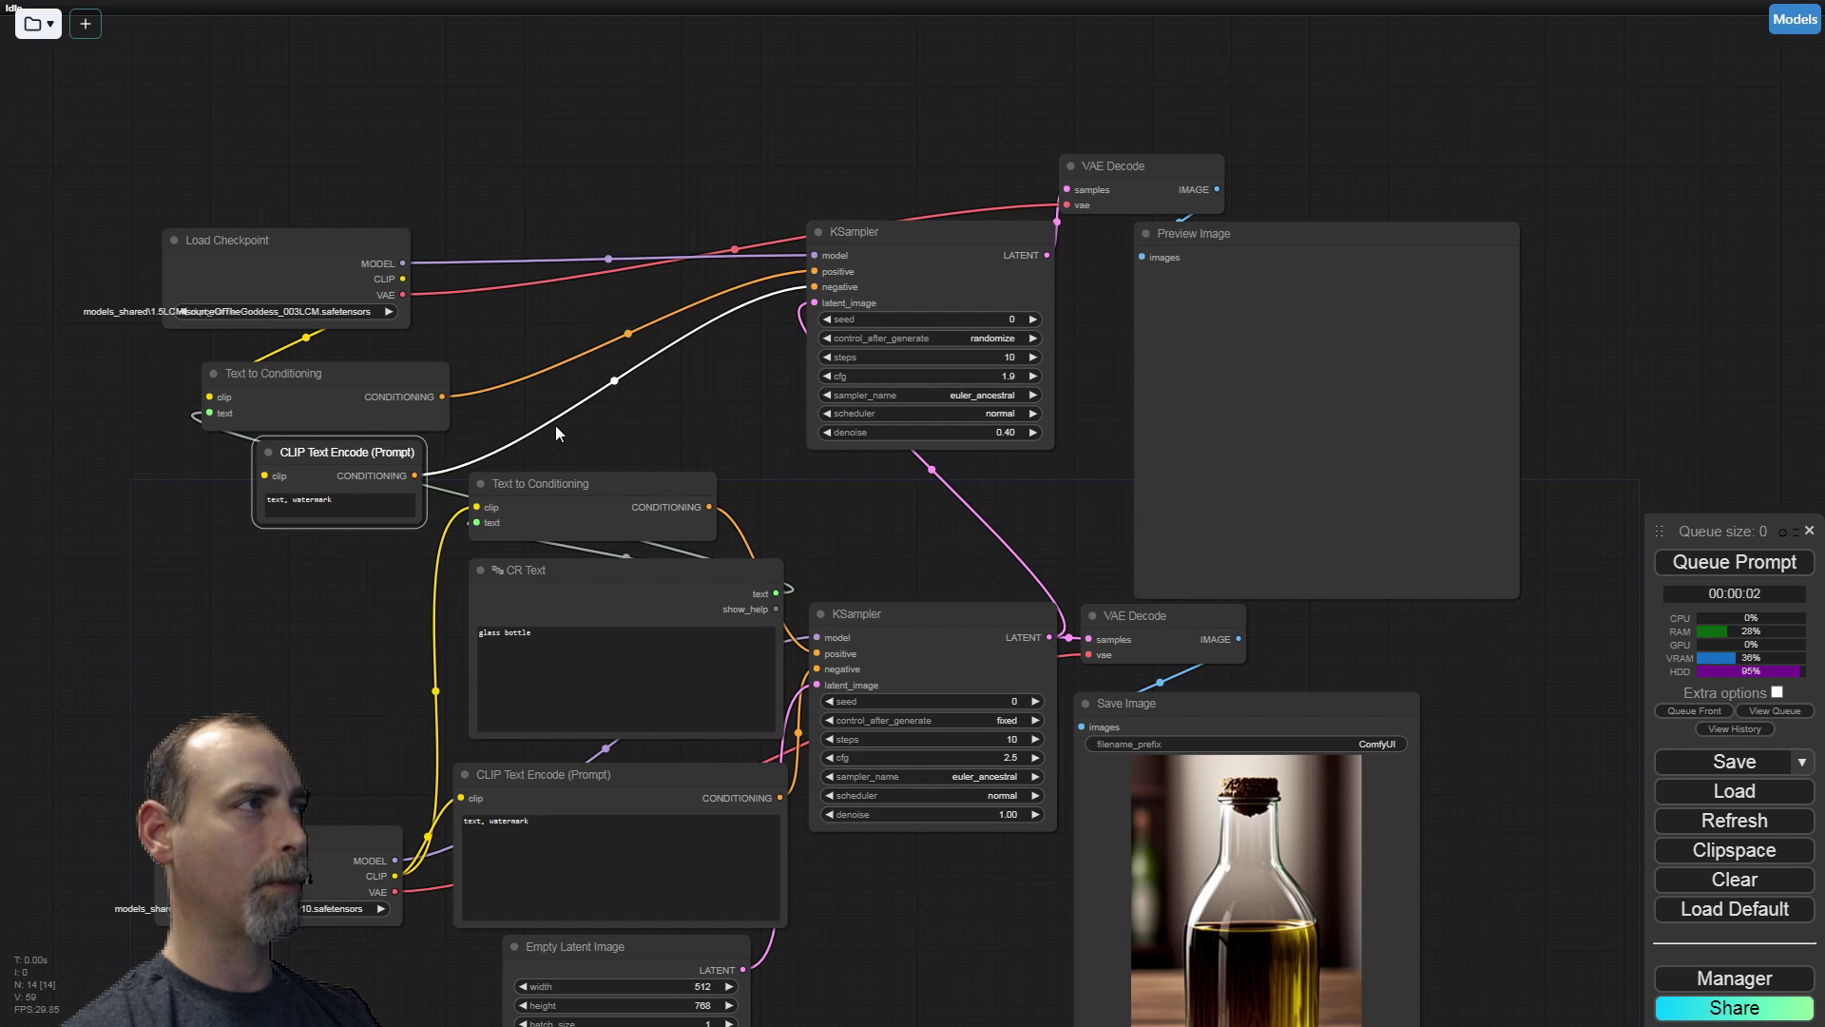
click(507, 314)
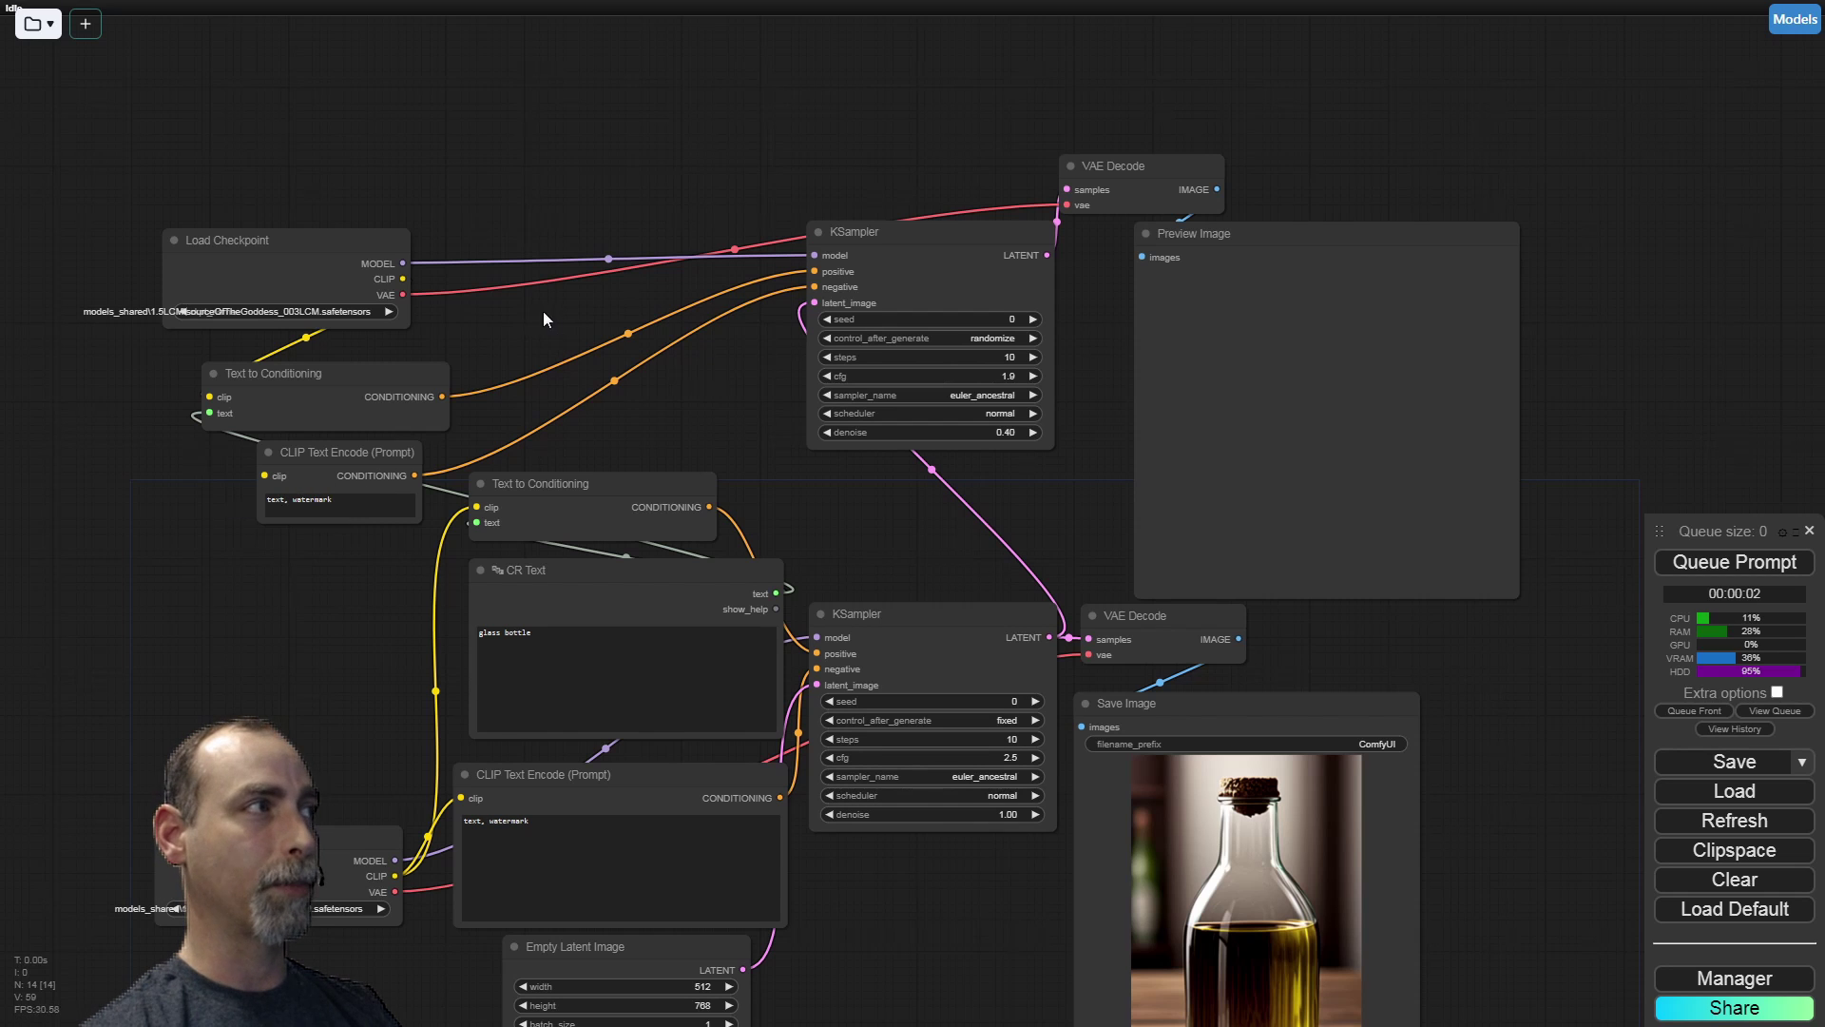
Add a LoRA Stacker node in the empty area between the upper checkpoint group and the lower Load Checkpoint
drag(544, 310, 381, 388)
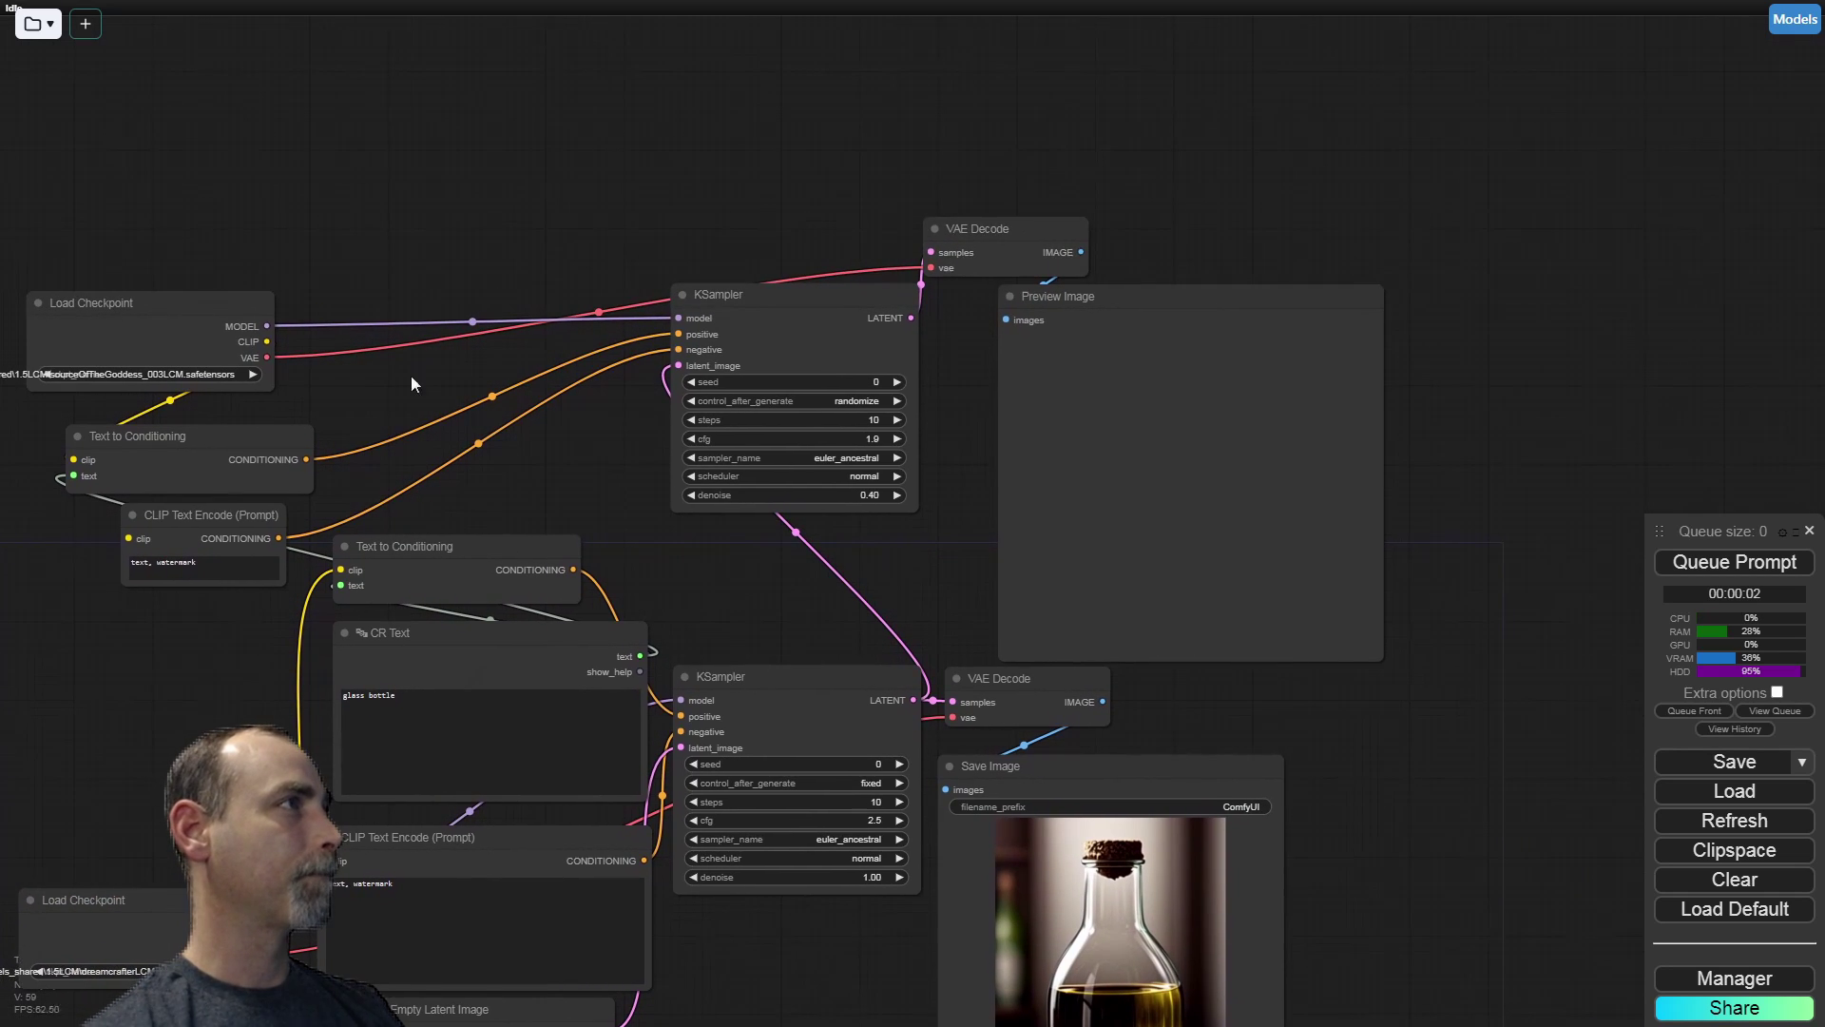
scroll(249, 231, left, 3)
scroll(249, 231, down, 2)
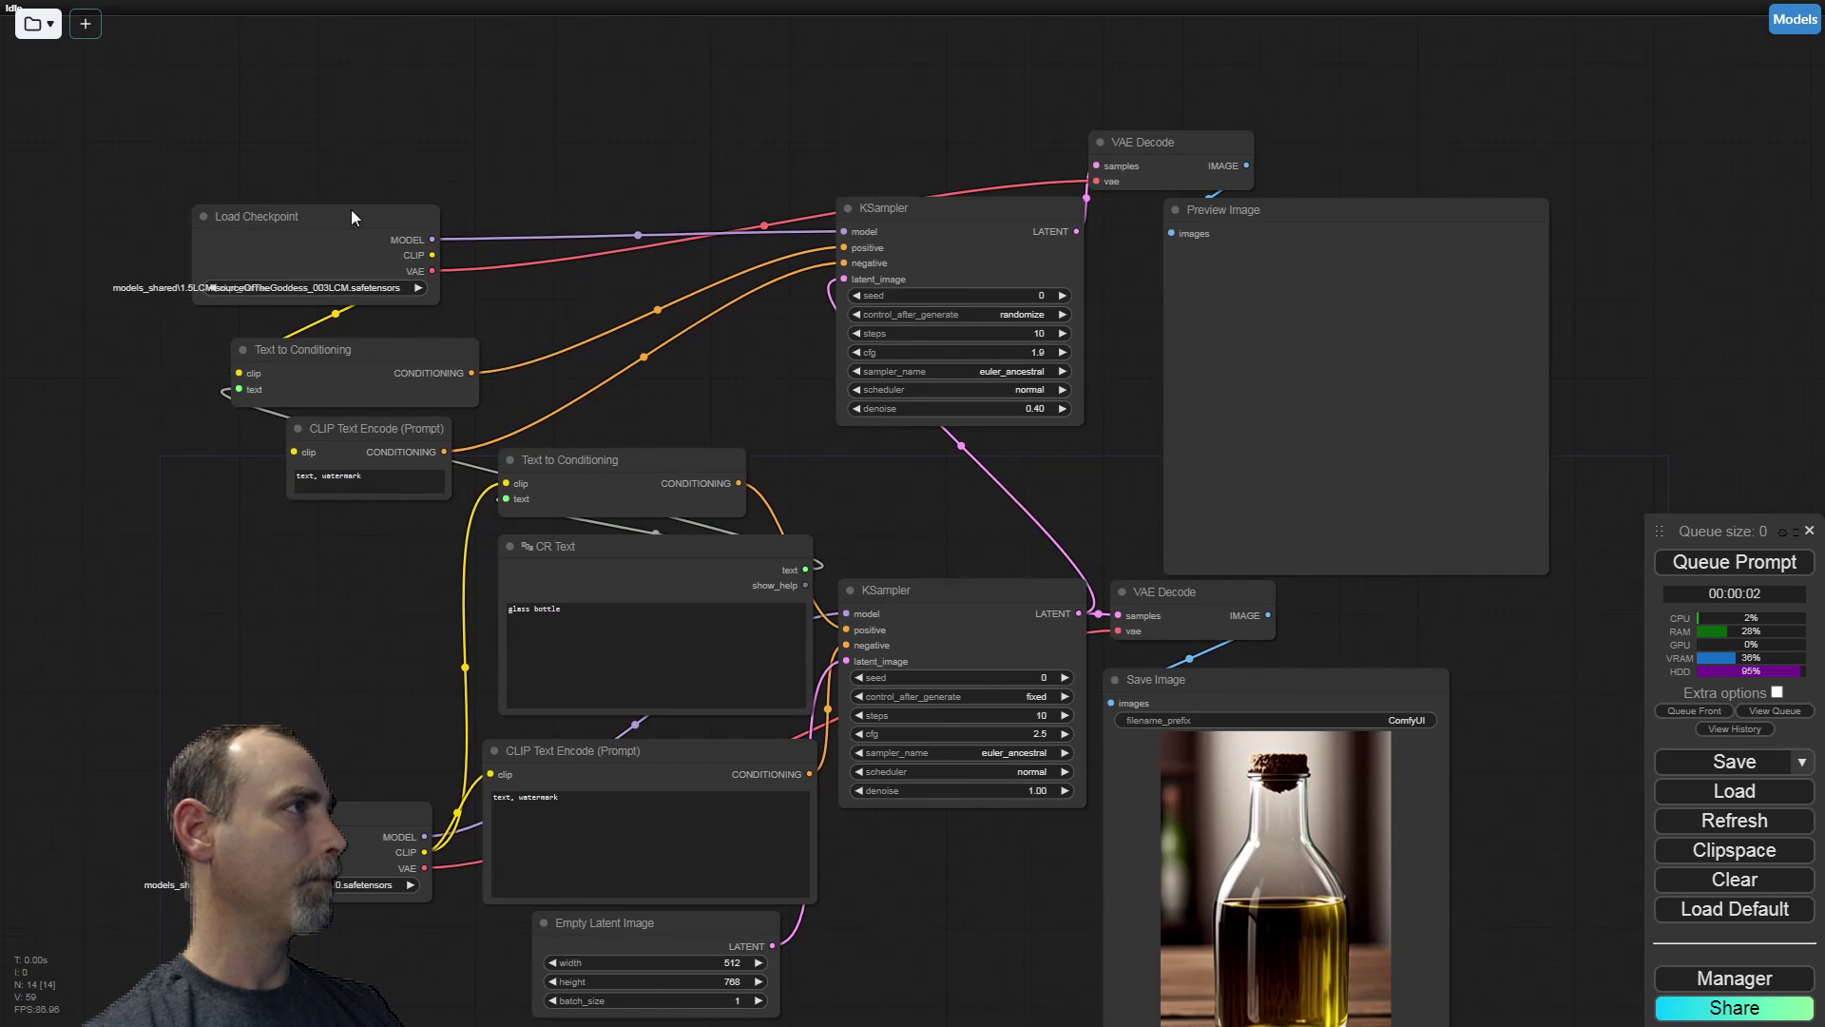
double_click(196, 568)
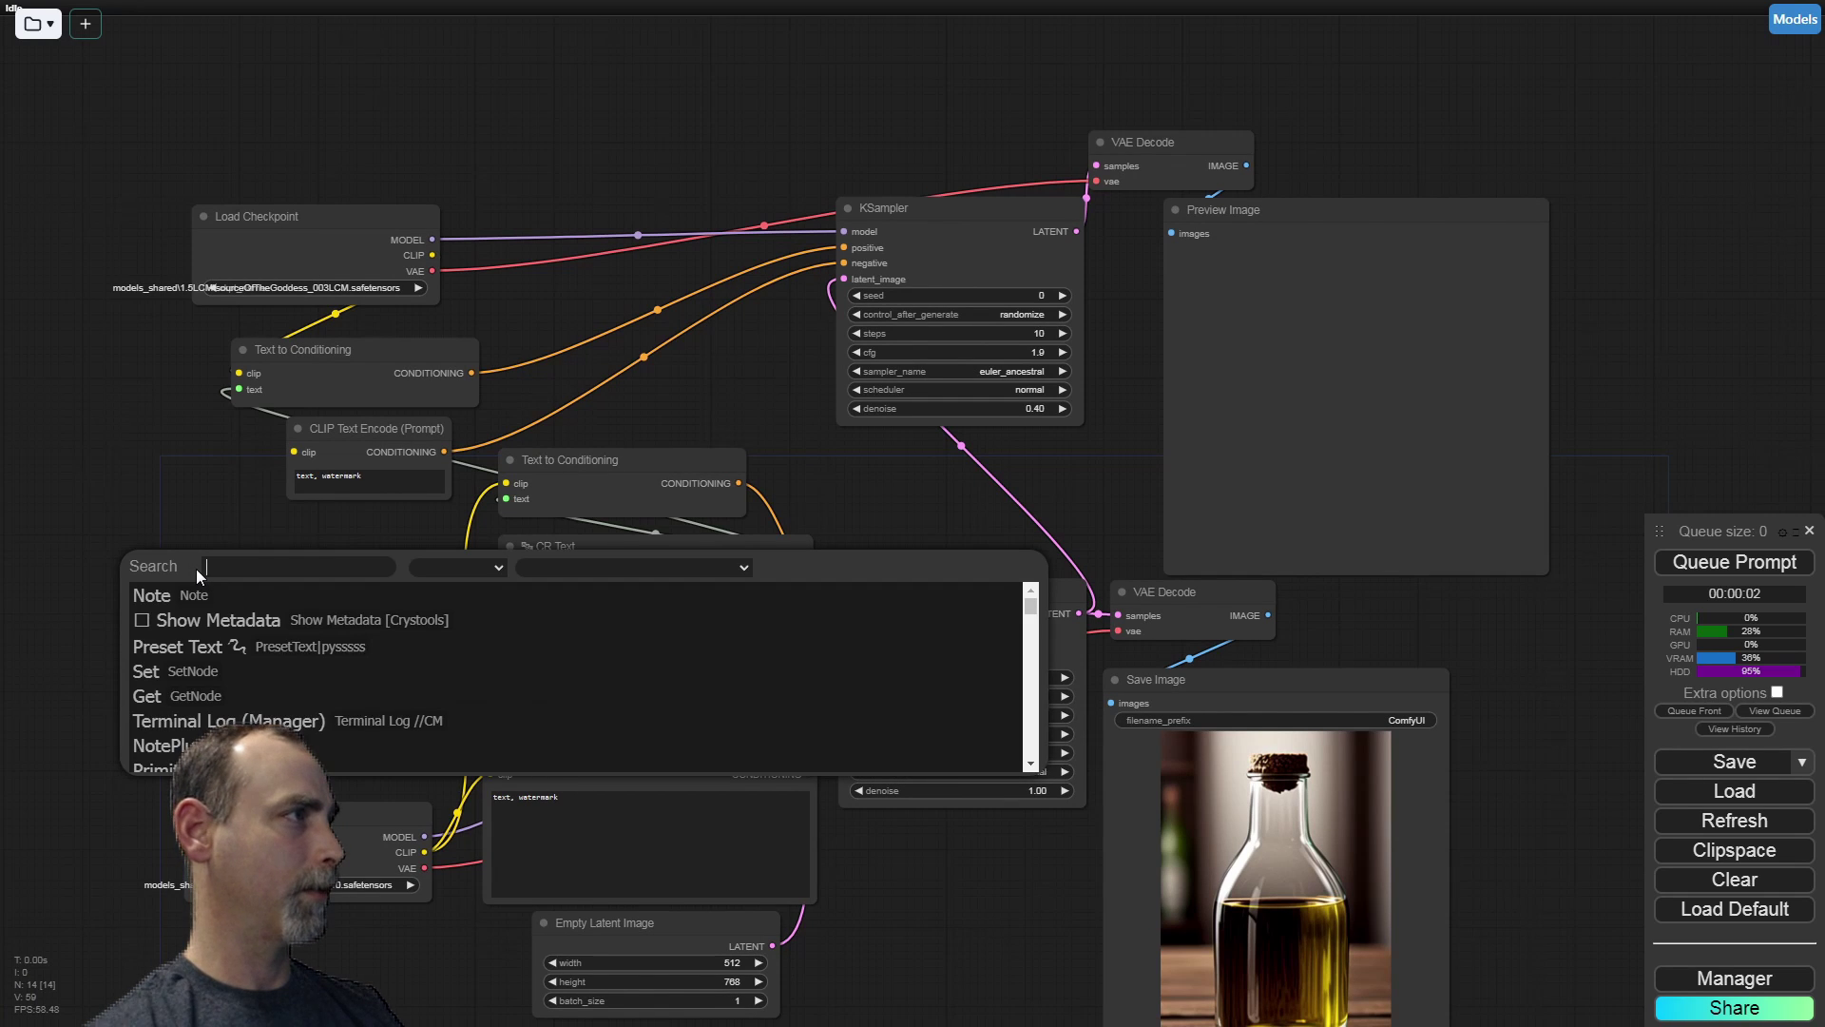
text(lora stac)
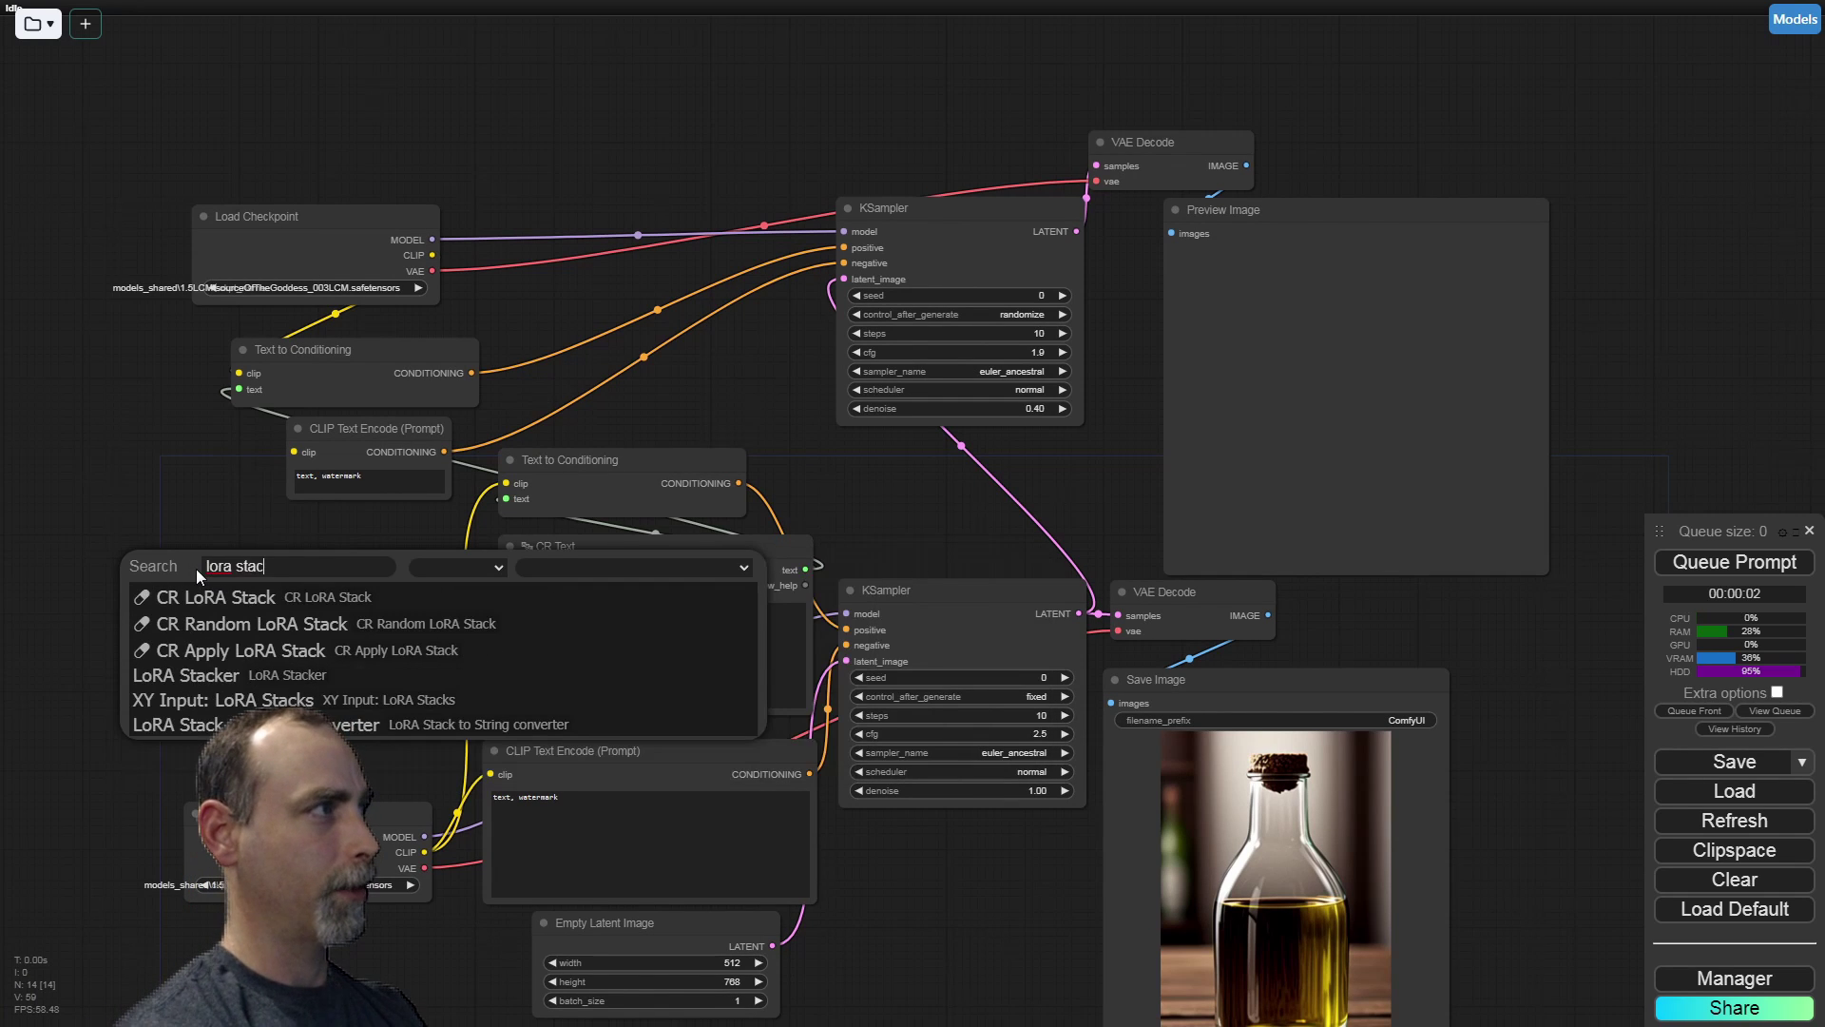
text(ker)
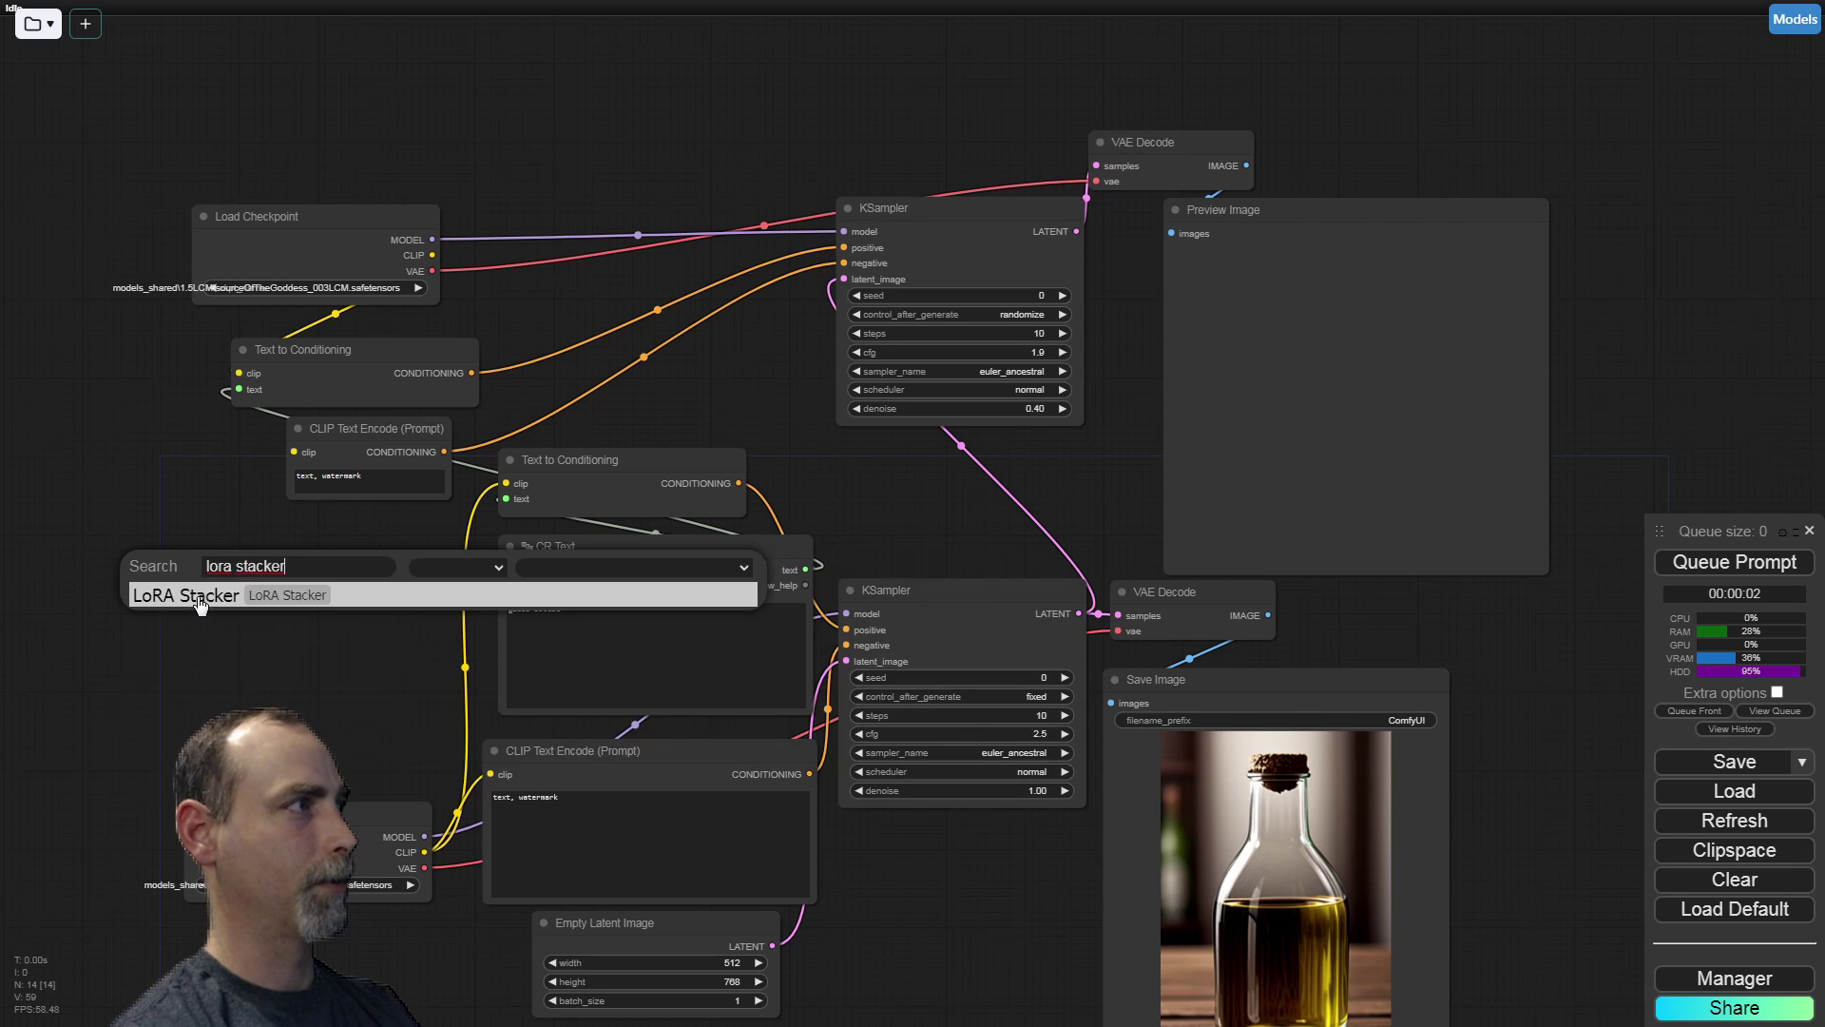
click(199, 599)
click(303, 557)
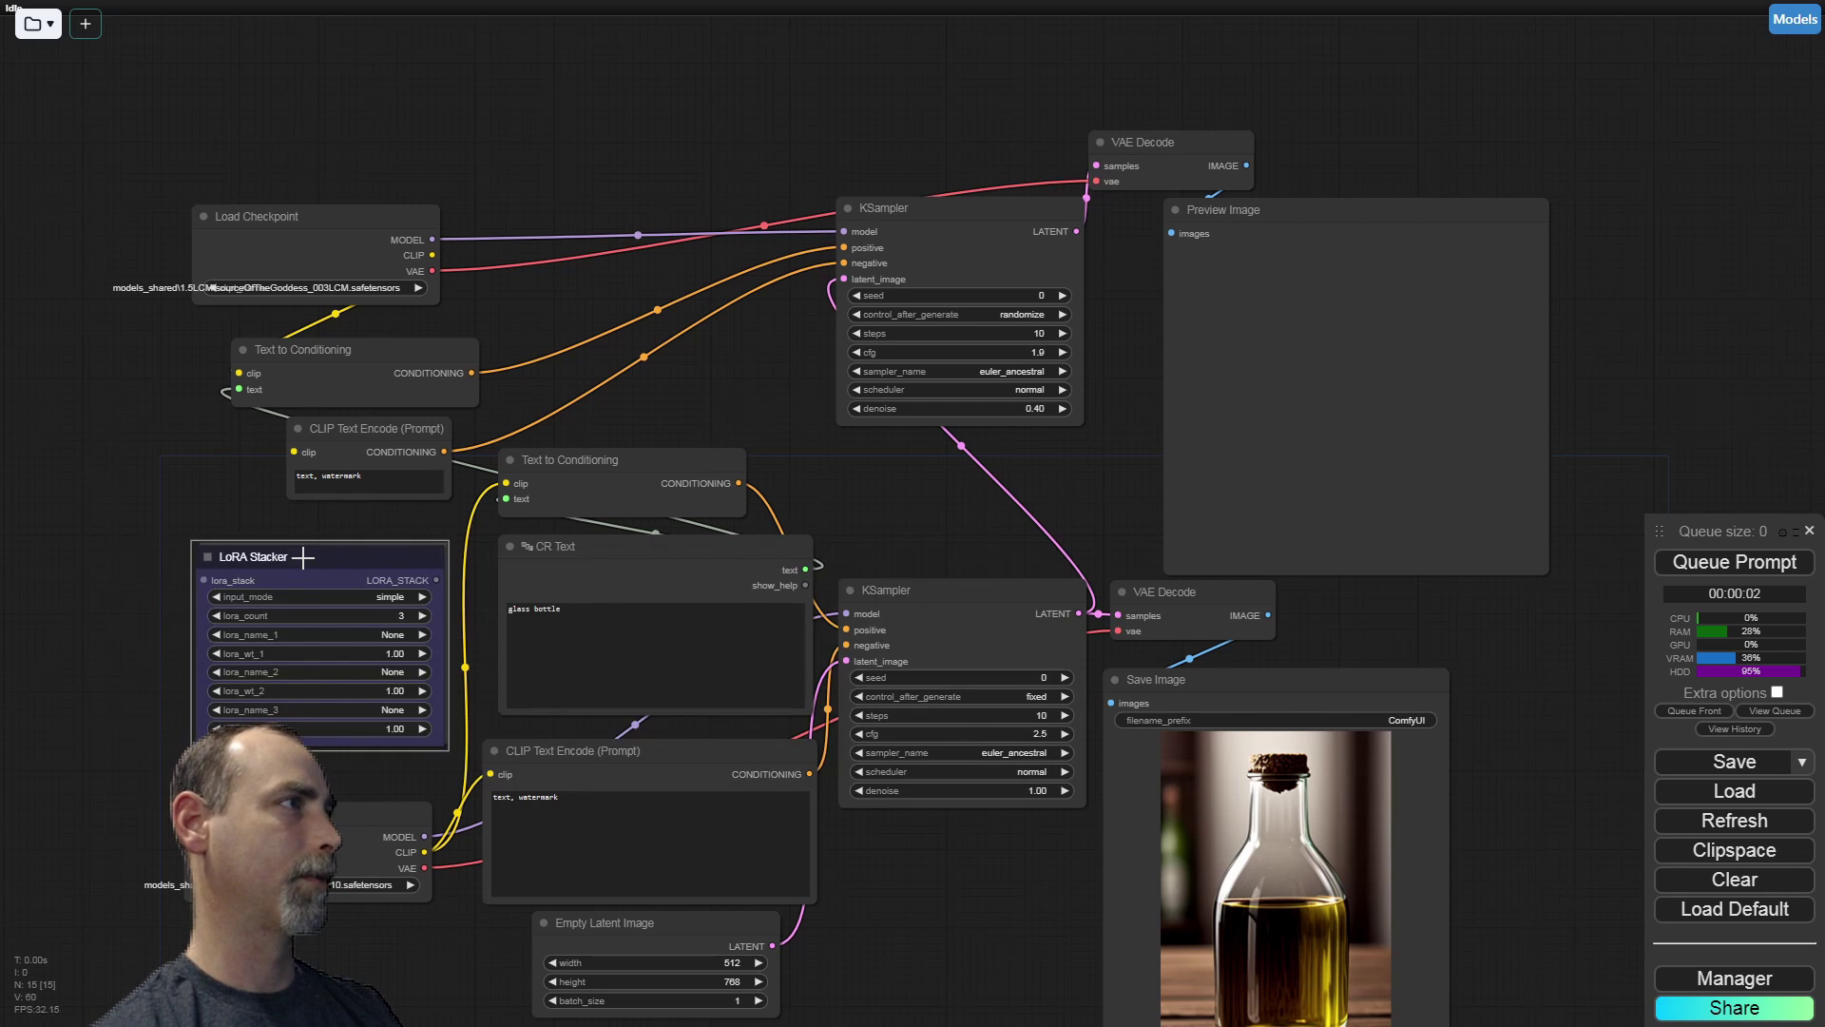
drag(302, 557, 260, 538)
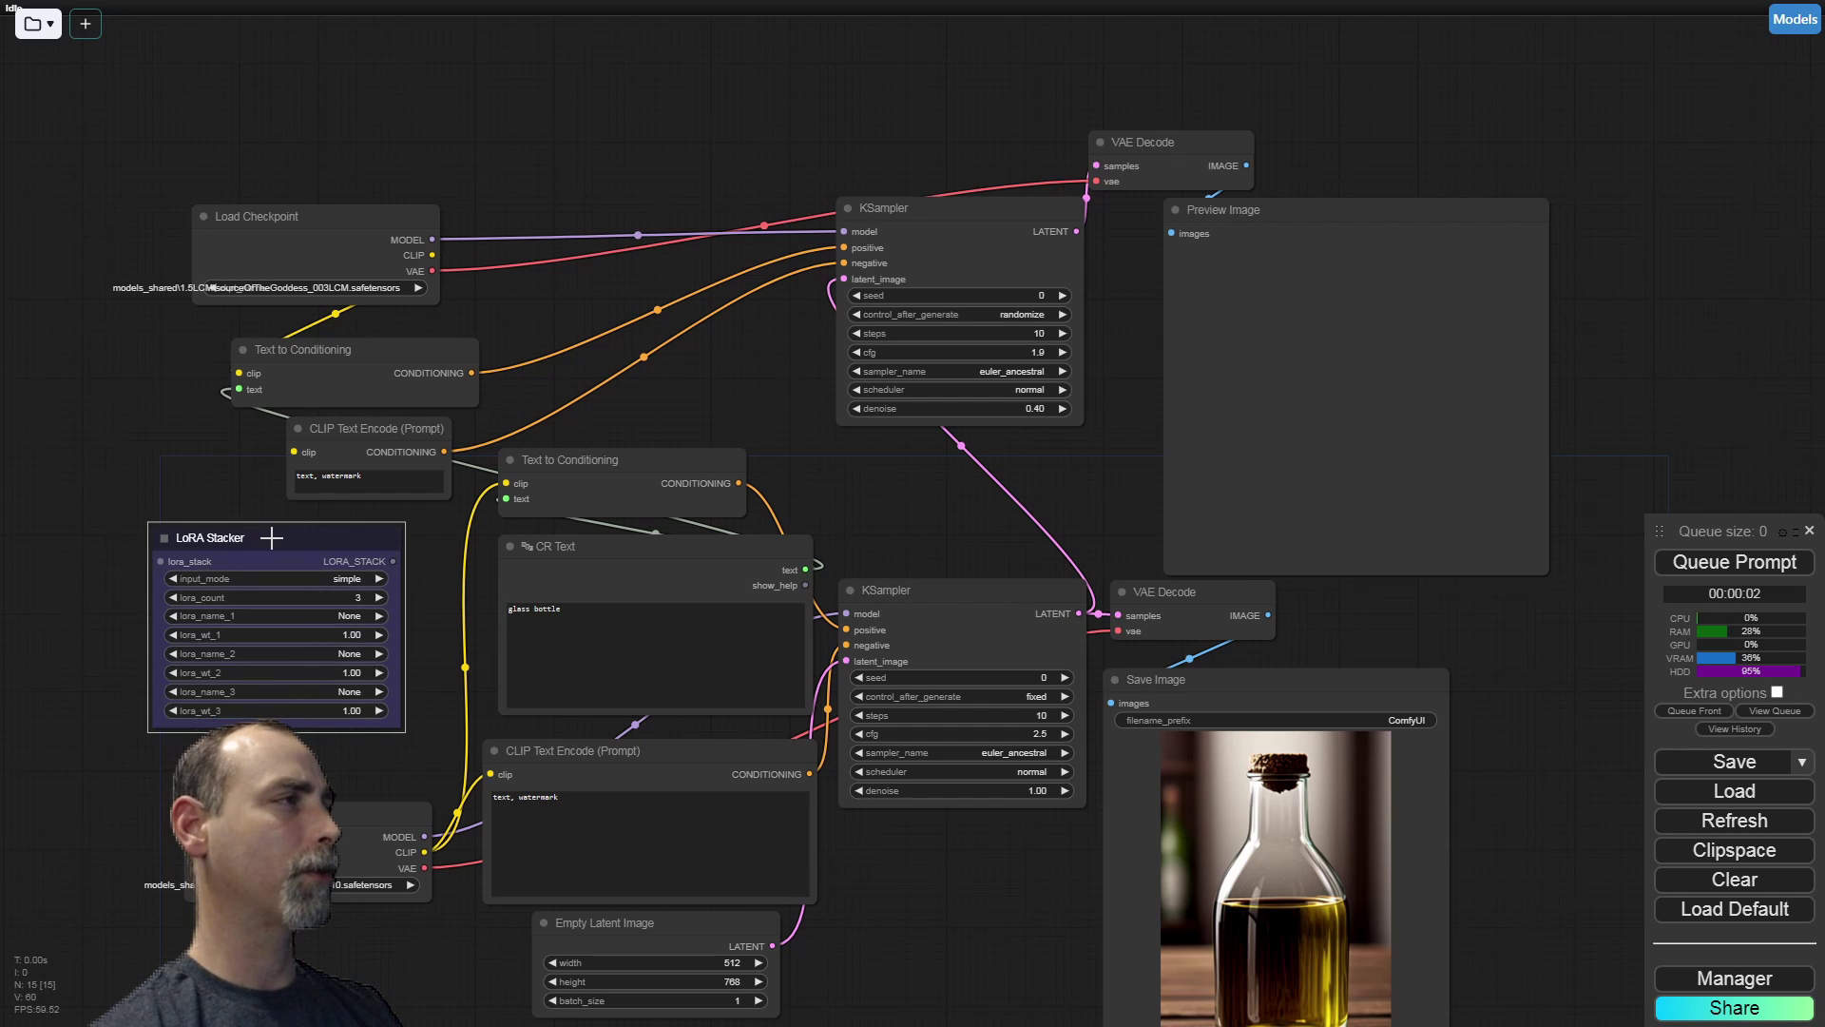
drag(271, 545, 231, 561)
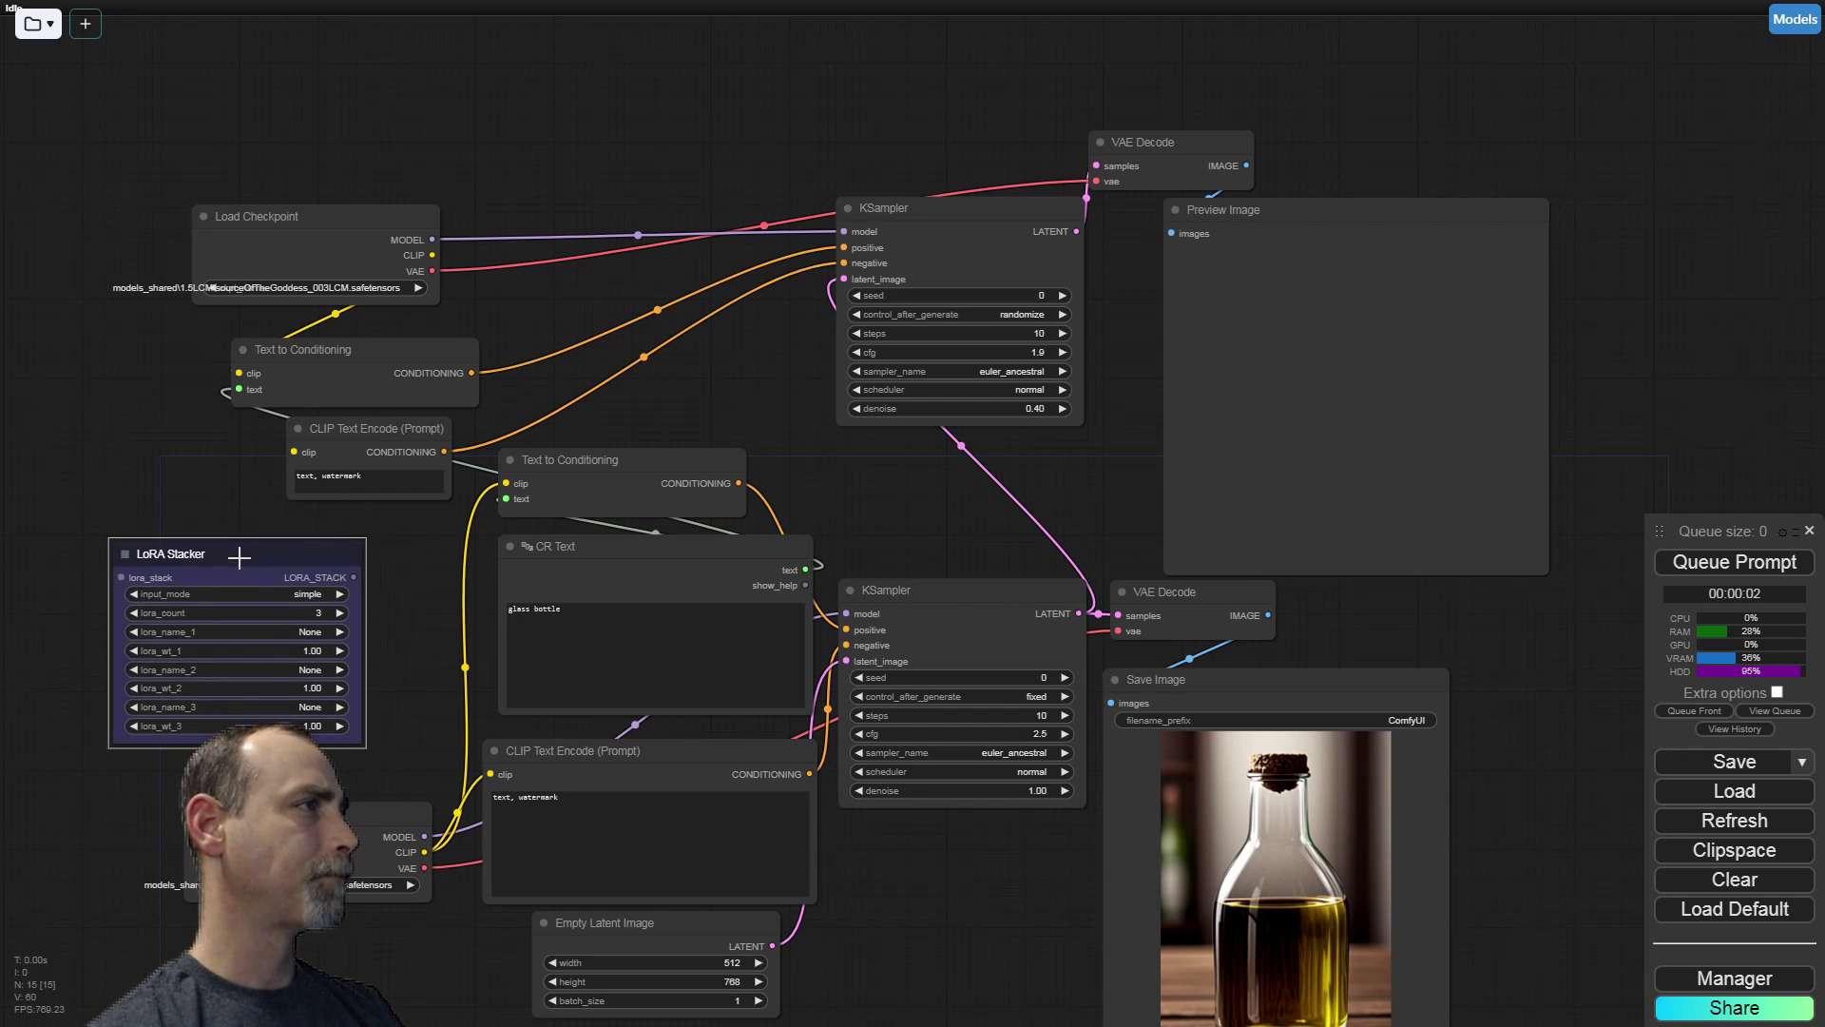
Set lora_name_1 in the LoRA Stacker to the "Edea Hair ornament Cape Black dress Elbow gloves" safetensors file
click(253, 633)
text(edea)
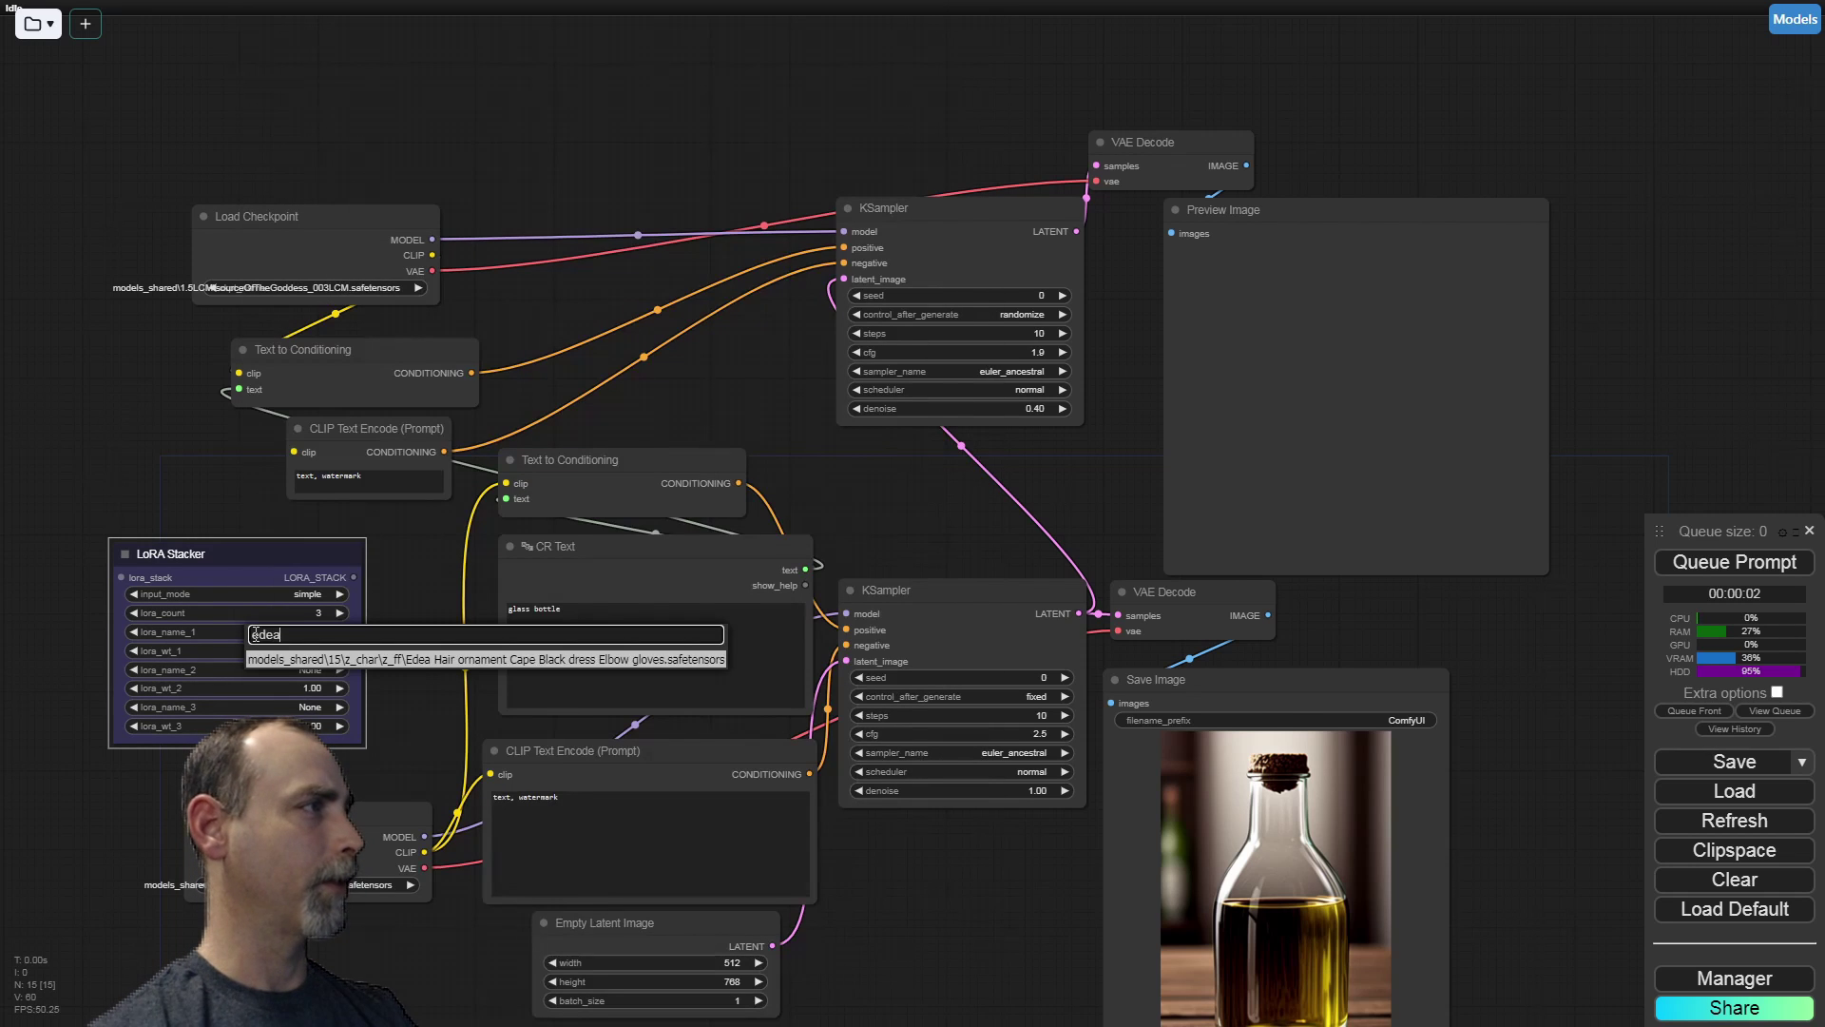
click(400, 661)
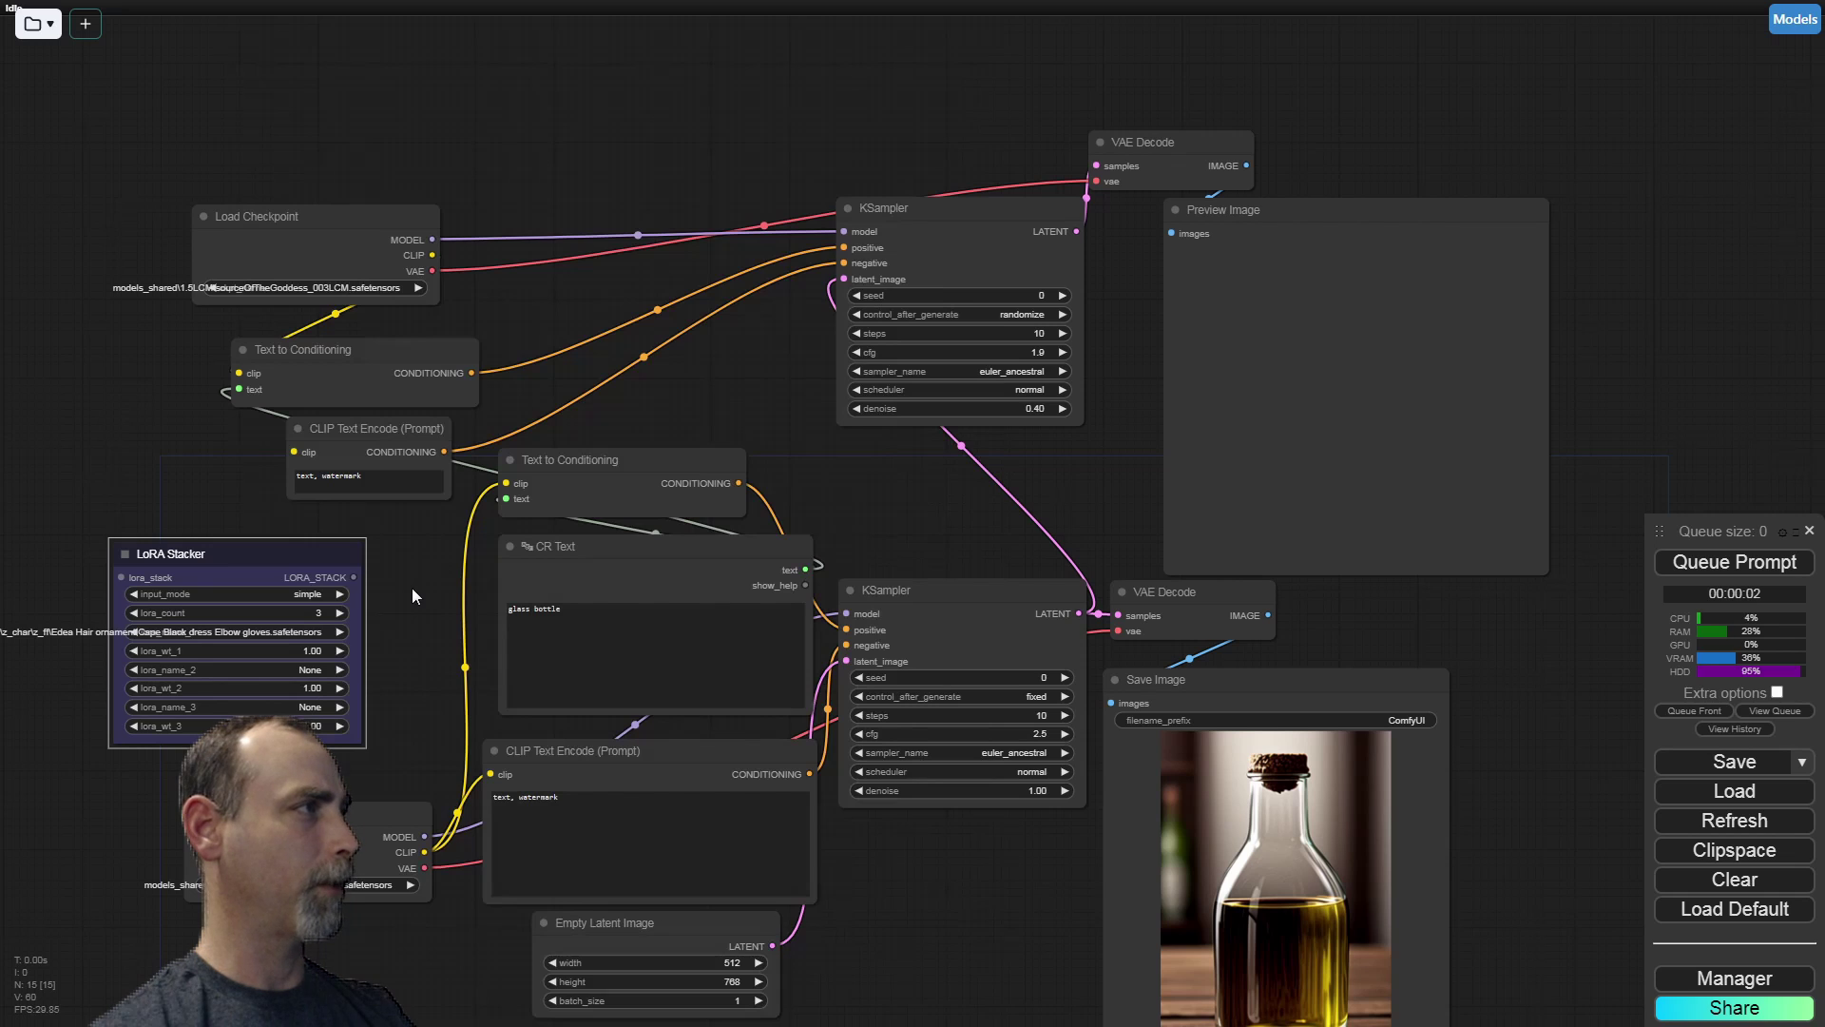
Make room between the LoRA Stacker and the lower Load Checkpoint, and add a CR Apply LoRA Stack node there
drag(294, 554, 390, 538)
drag(352, 820, 352, 847)
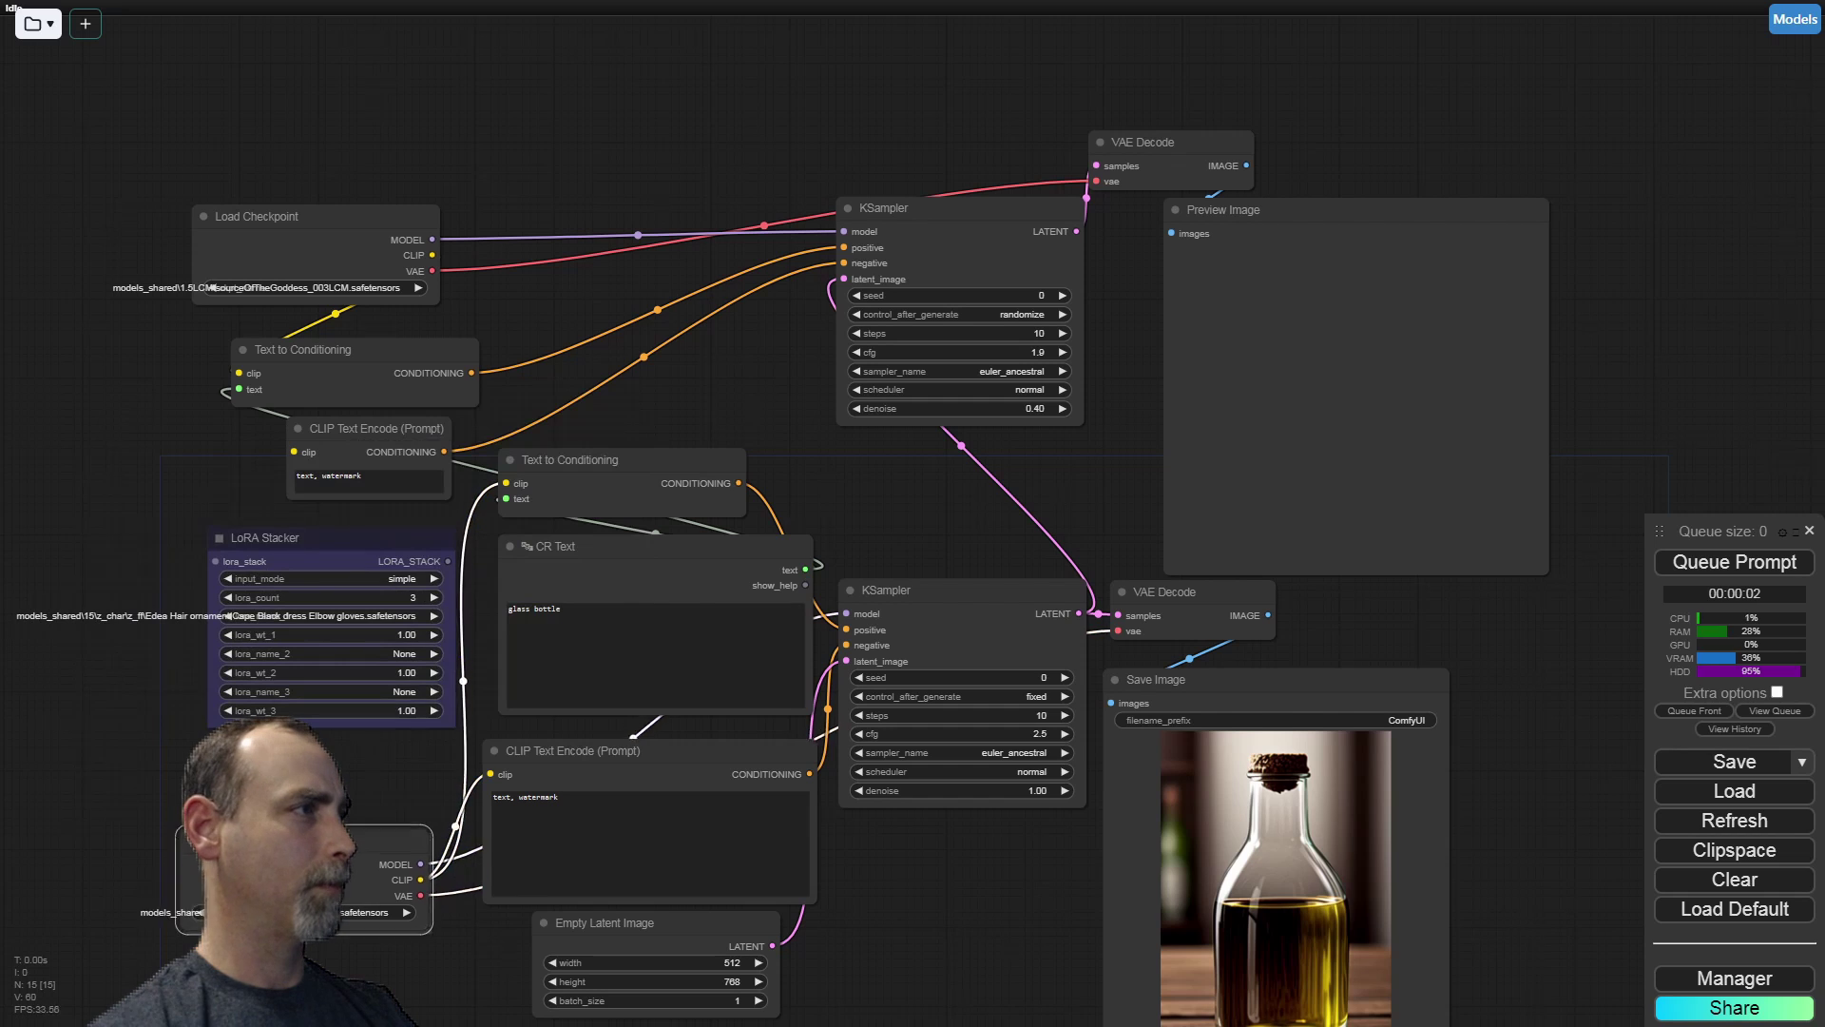
double_click(285, 770)
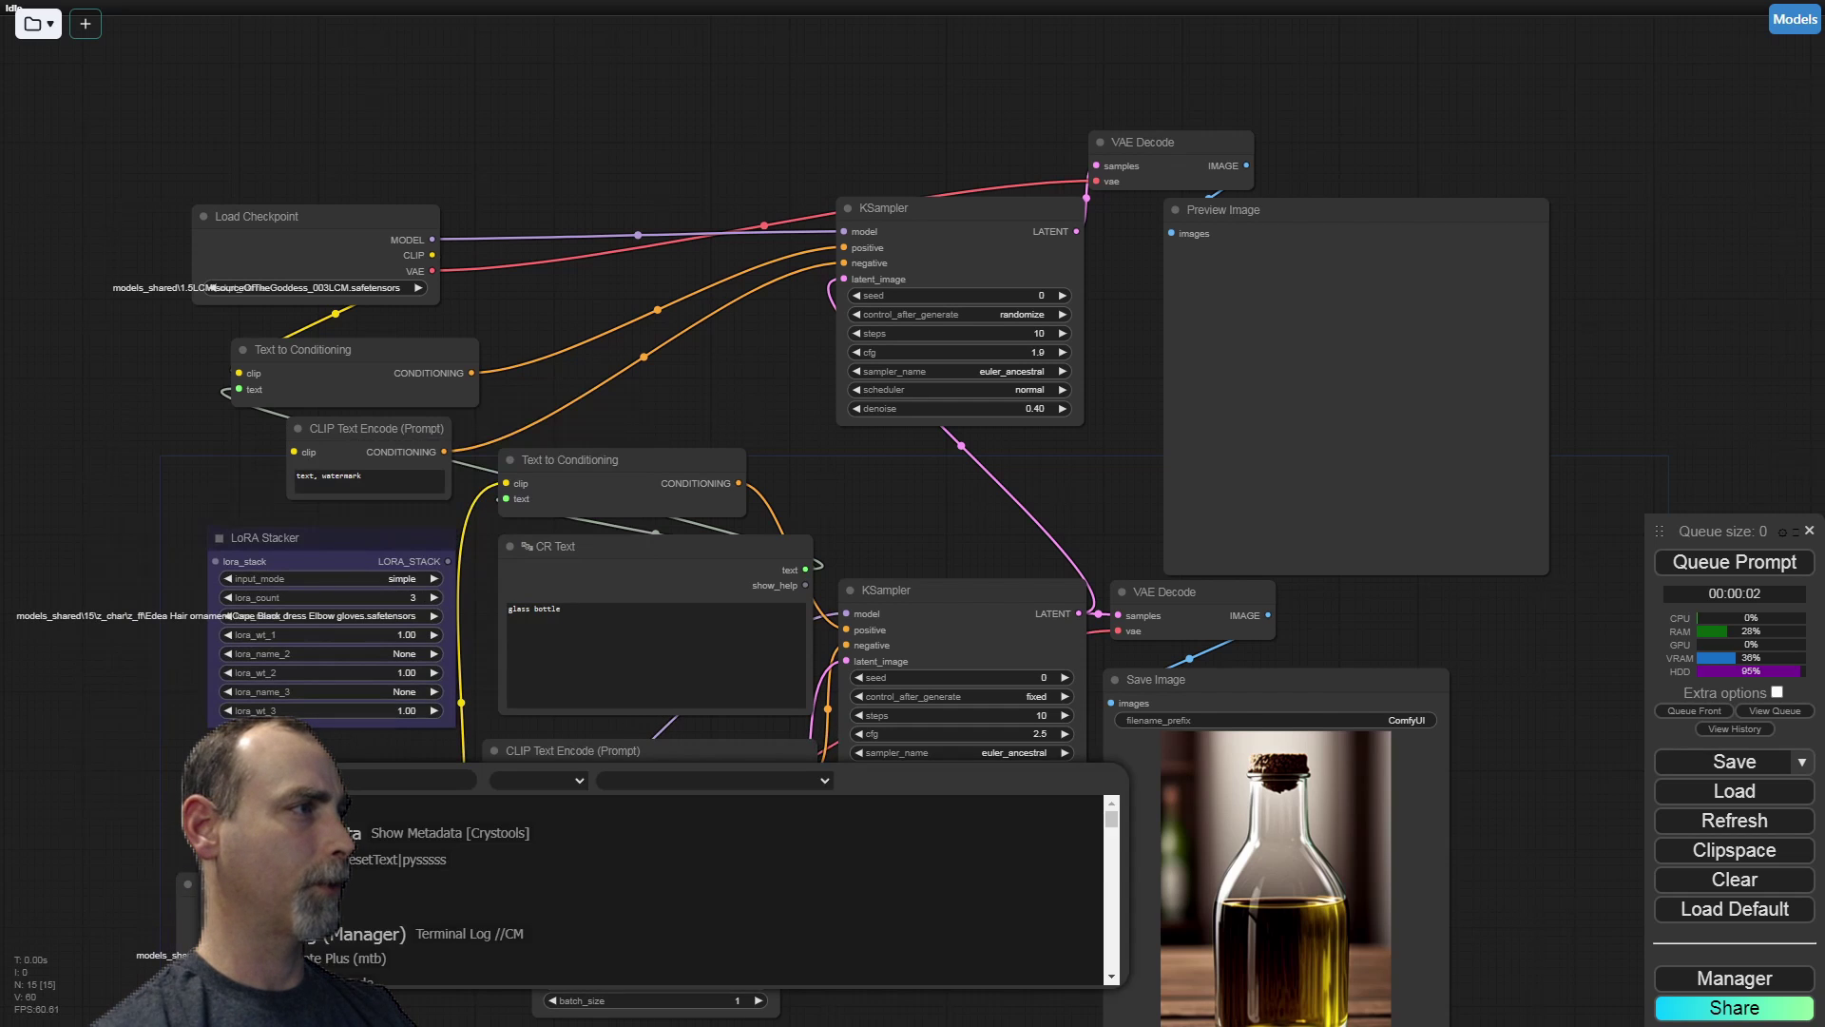
text(cr lora)
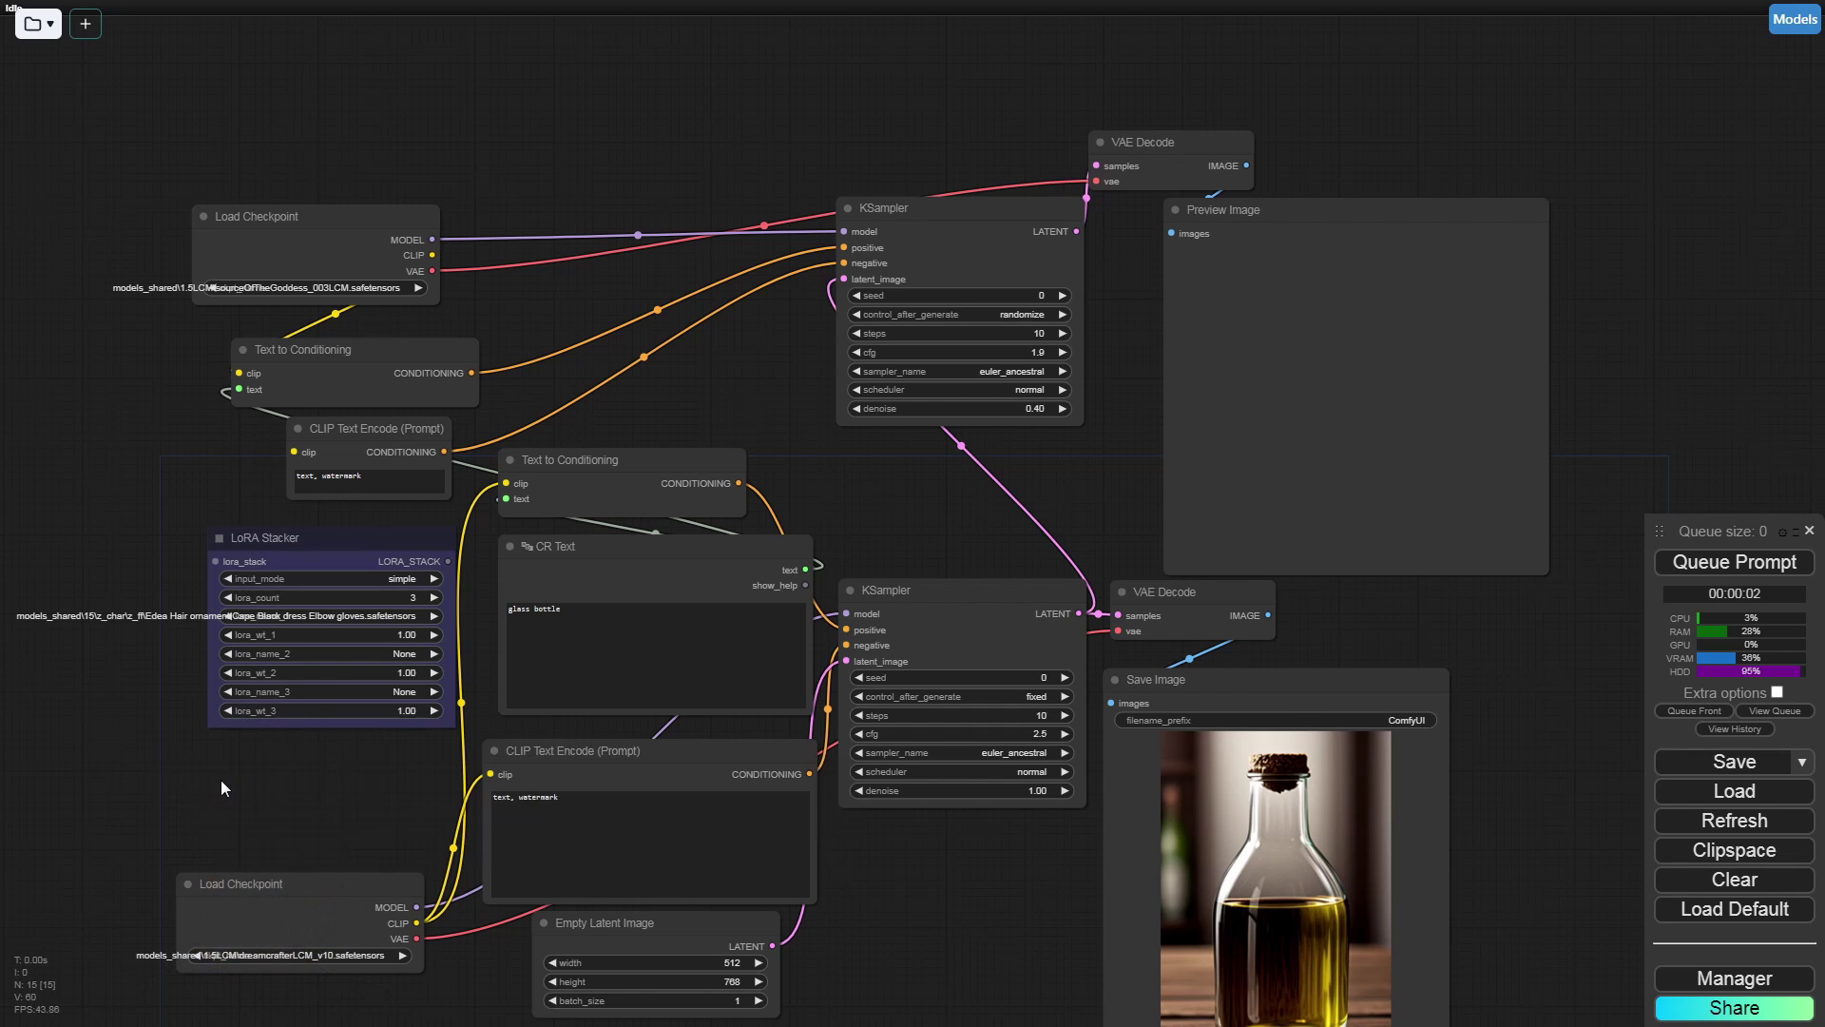
double_click(221, 780)
text(apply lo)
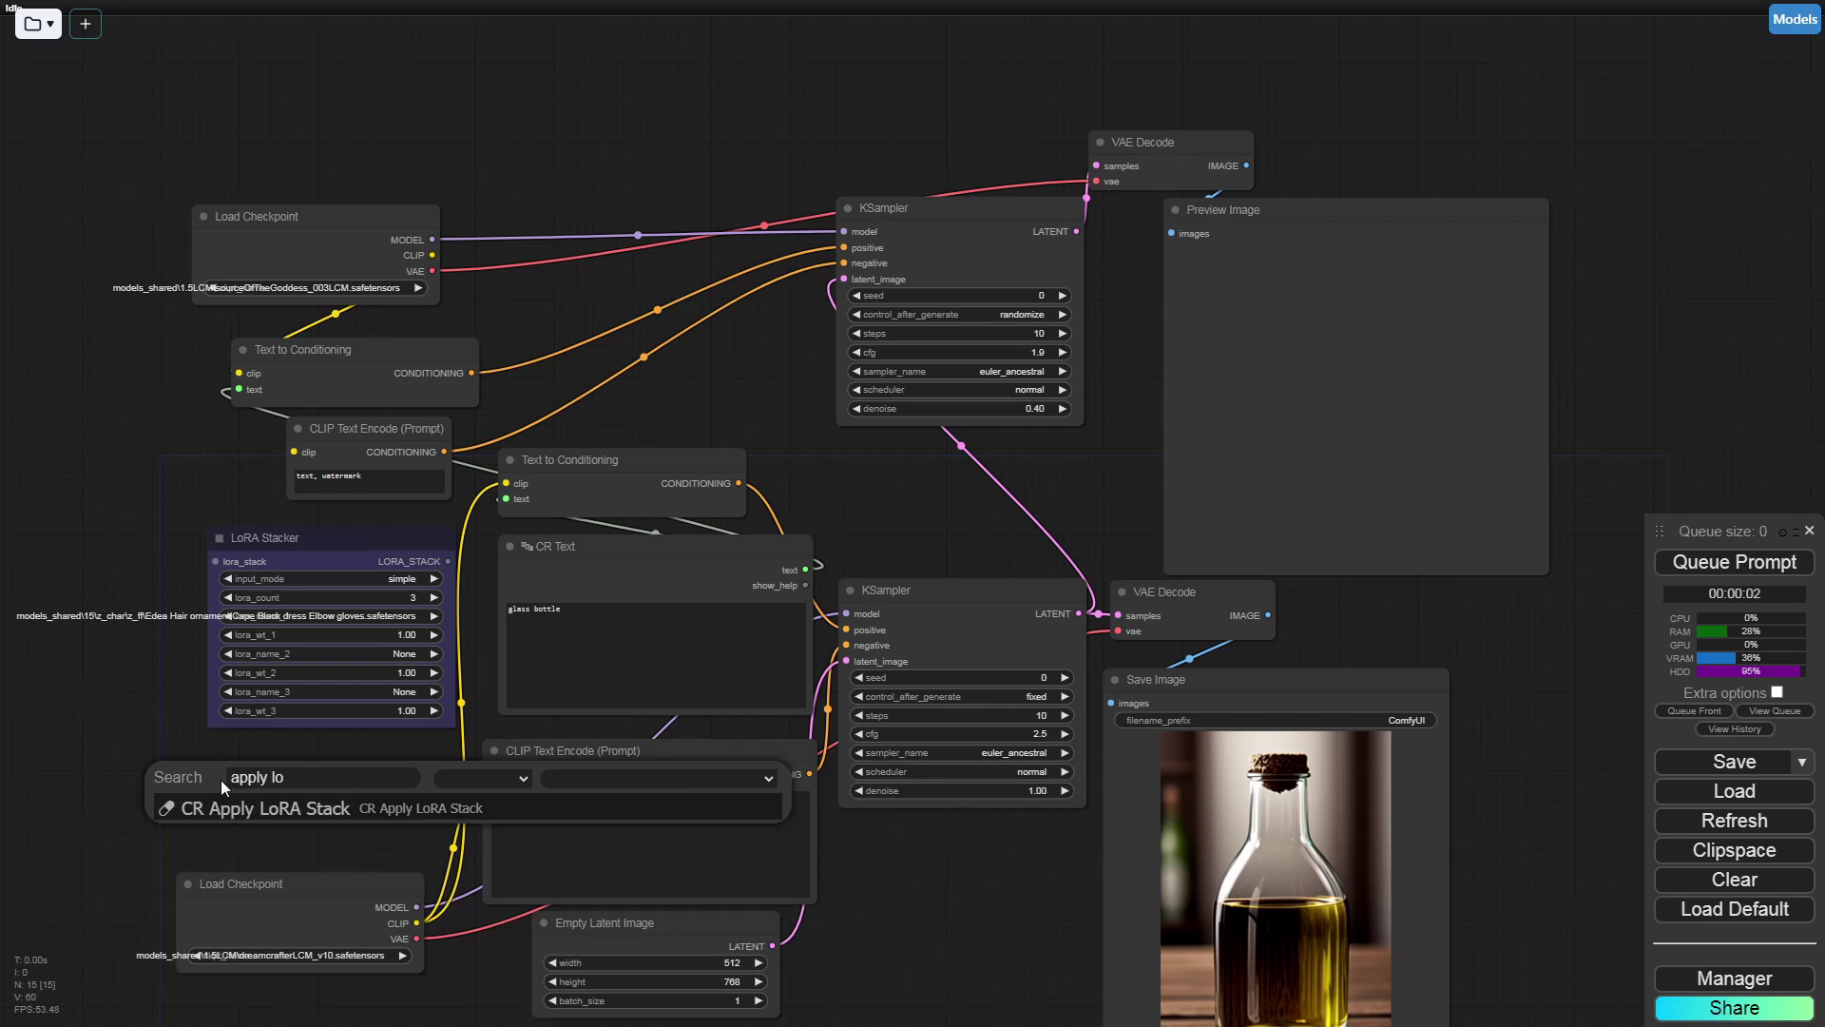
click(276, 810)
drag(278, 777, 272, 767)
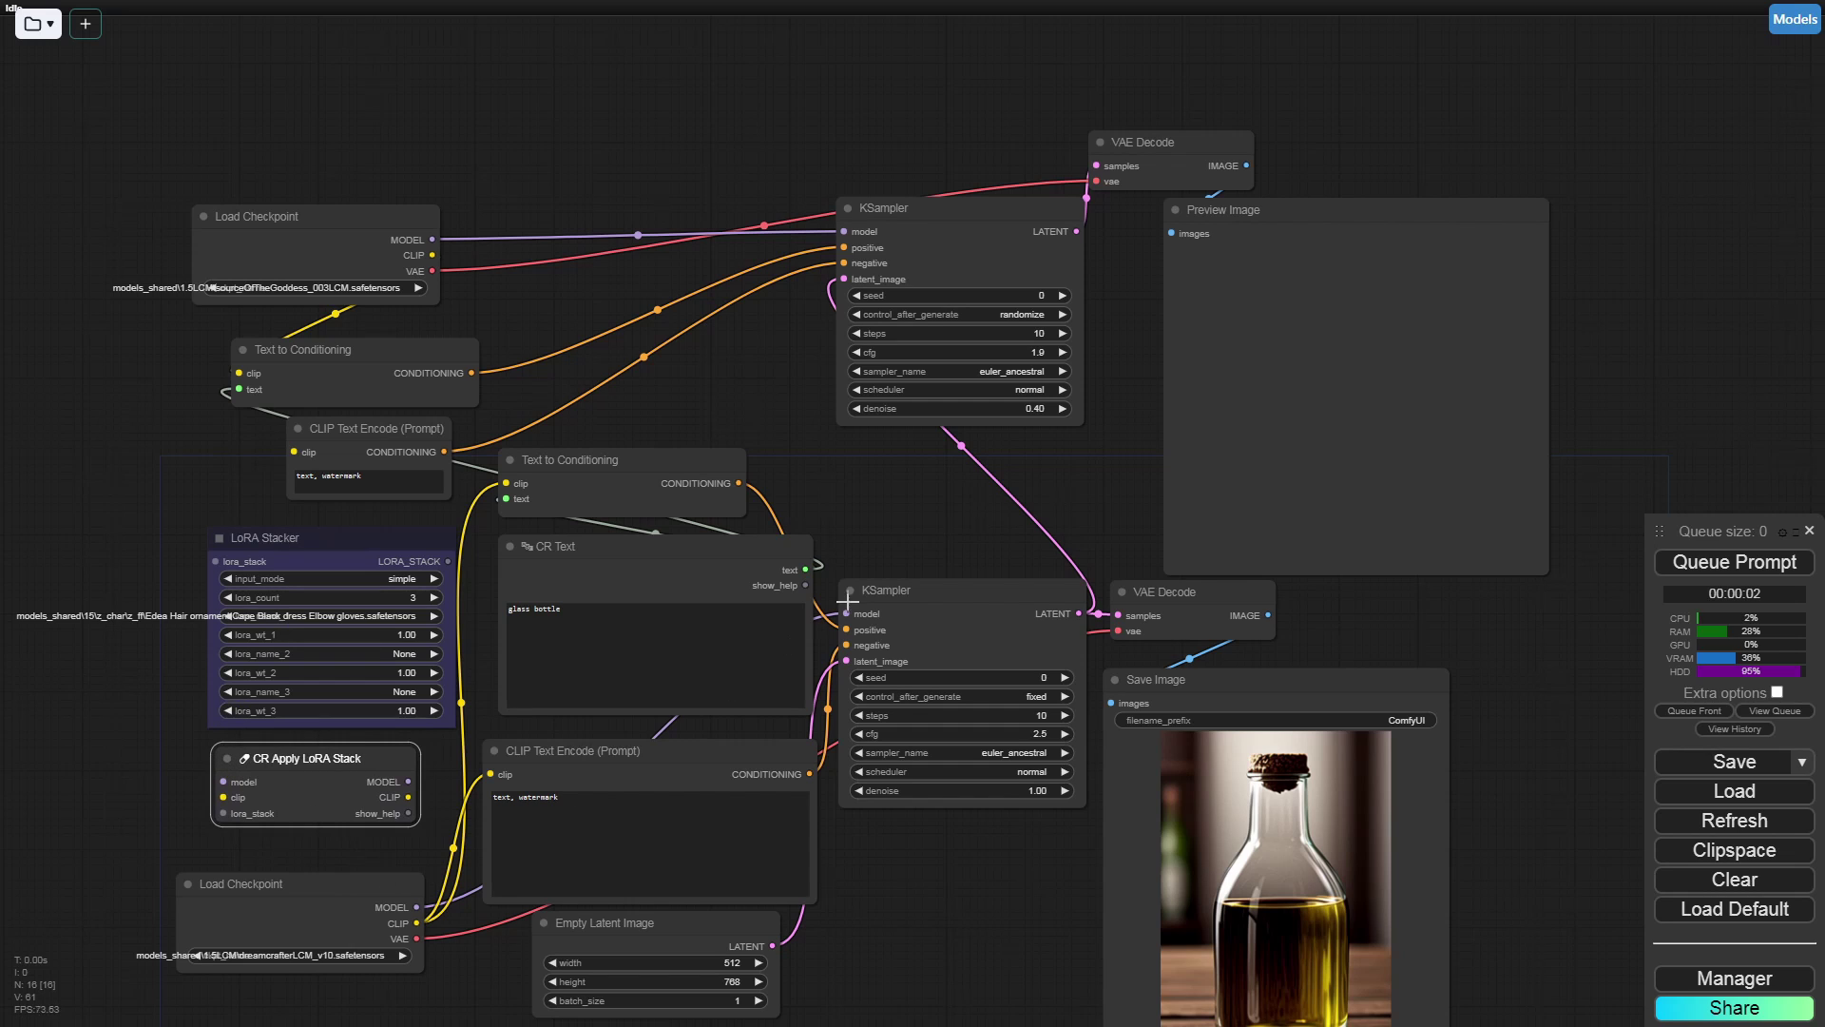
Route the lower checkpoint's model and CLIP plus the LoRA stack through CR Apply LoRA Stack into the lower KSampler and Text to Conditioning
drag(842, 613, 224, 781)
drag(409, 780, 846, 614)
drag(447, 562, 223, 814)
drag(506, 484, 223, 798)
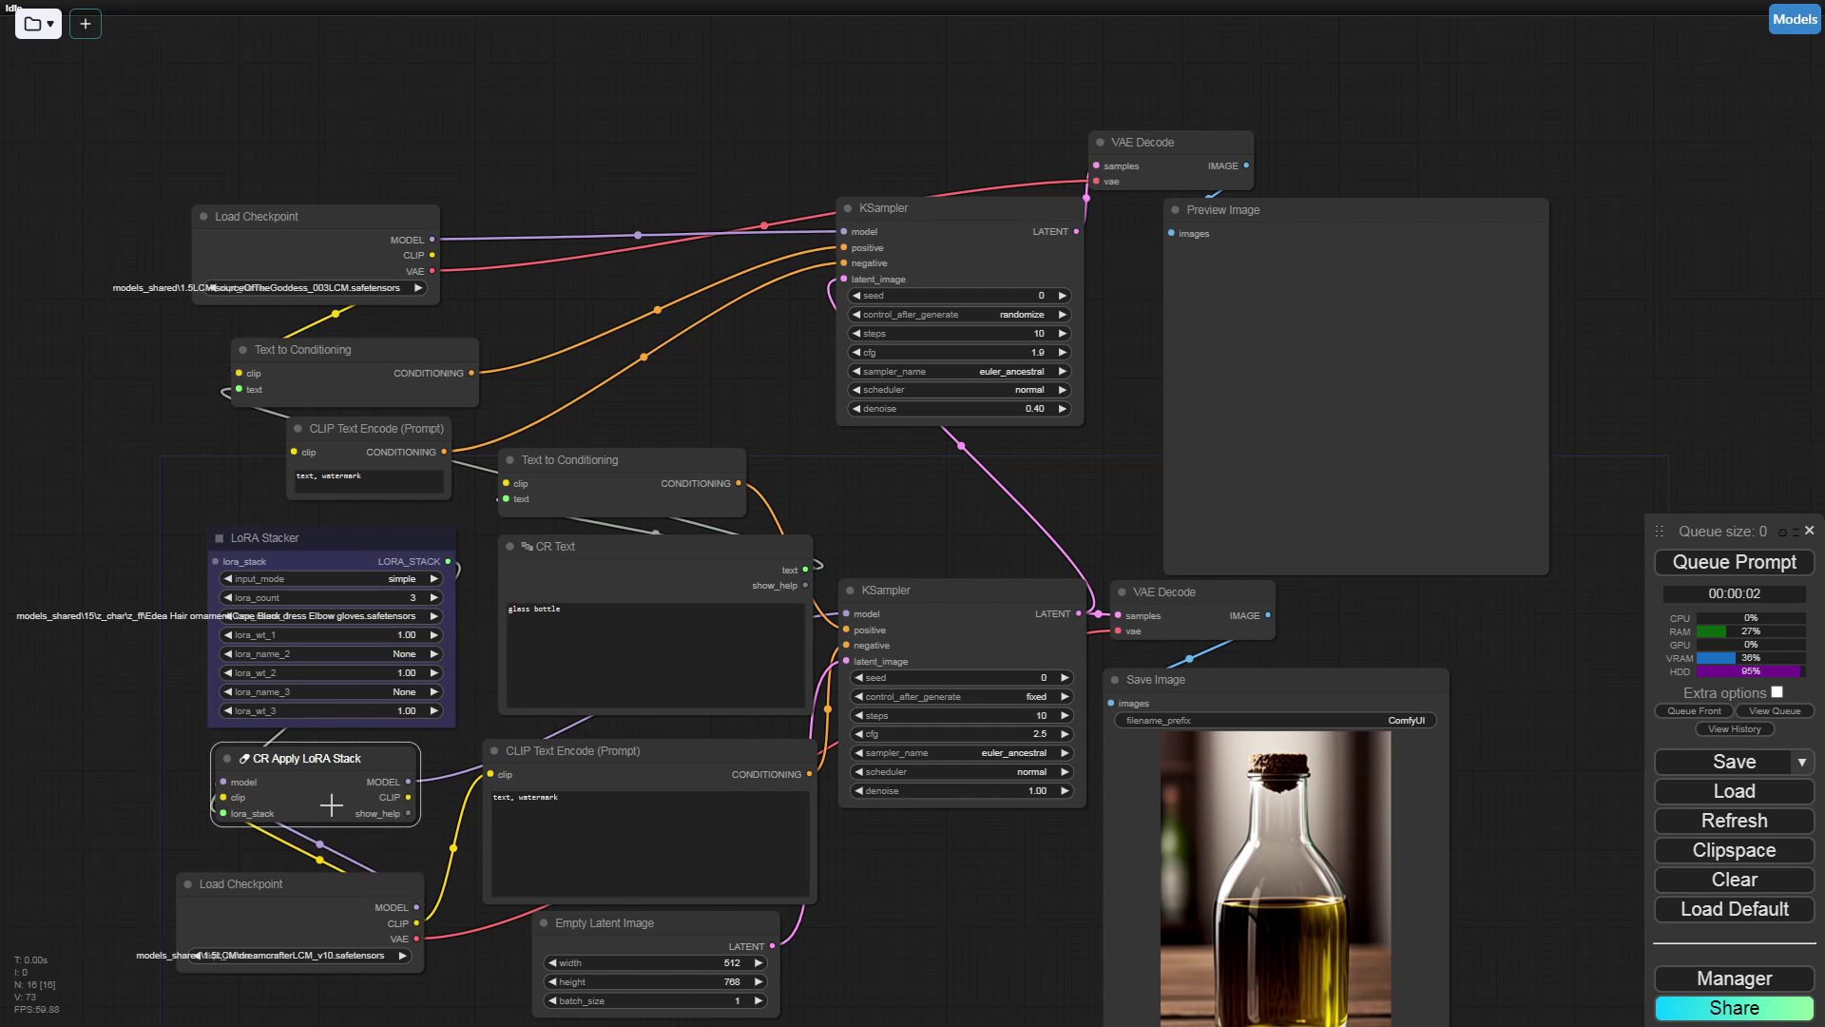
drag(409, 797, 505, 483)
drag(859, 491, 830, 449)
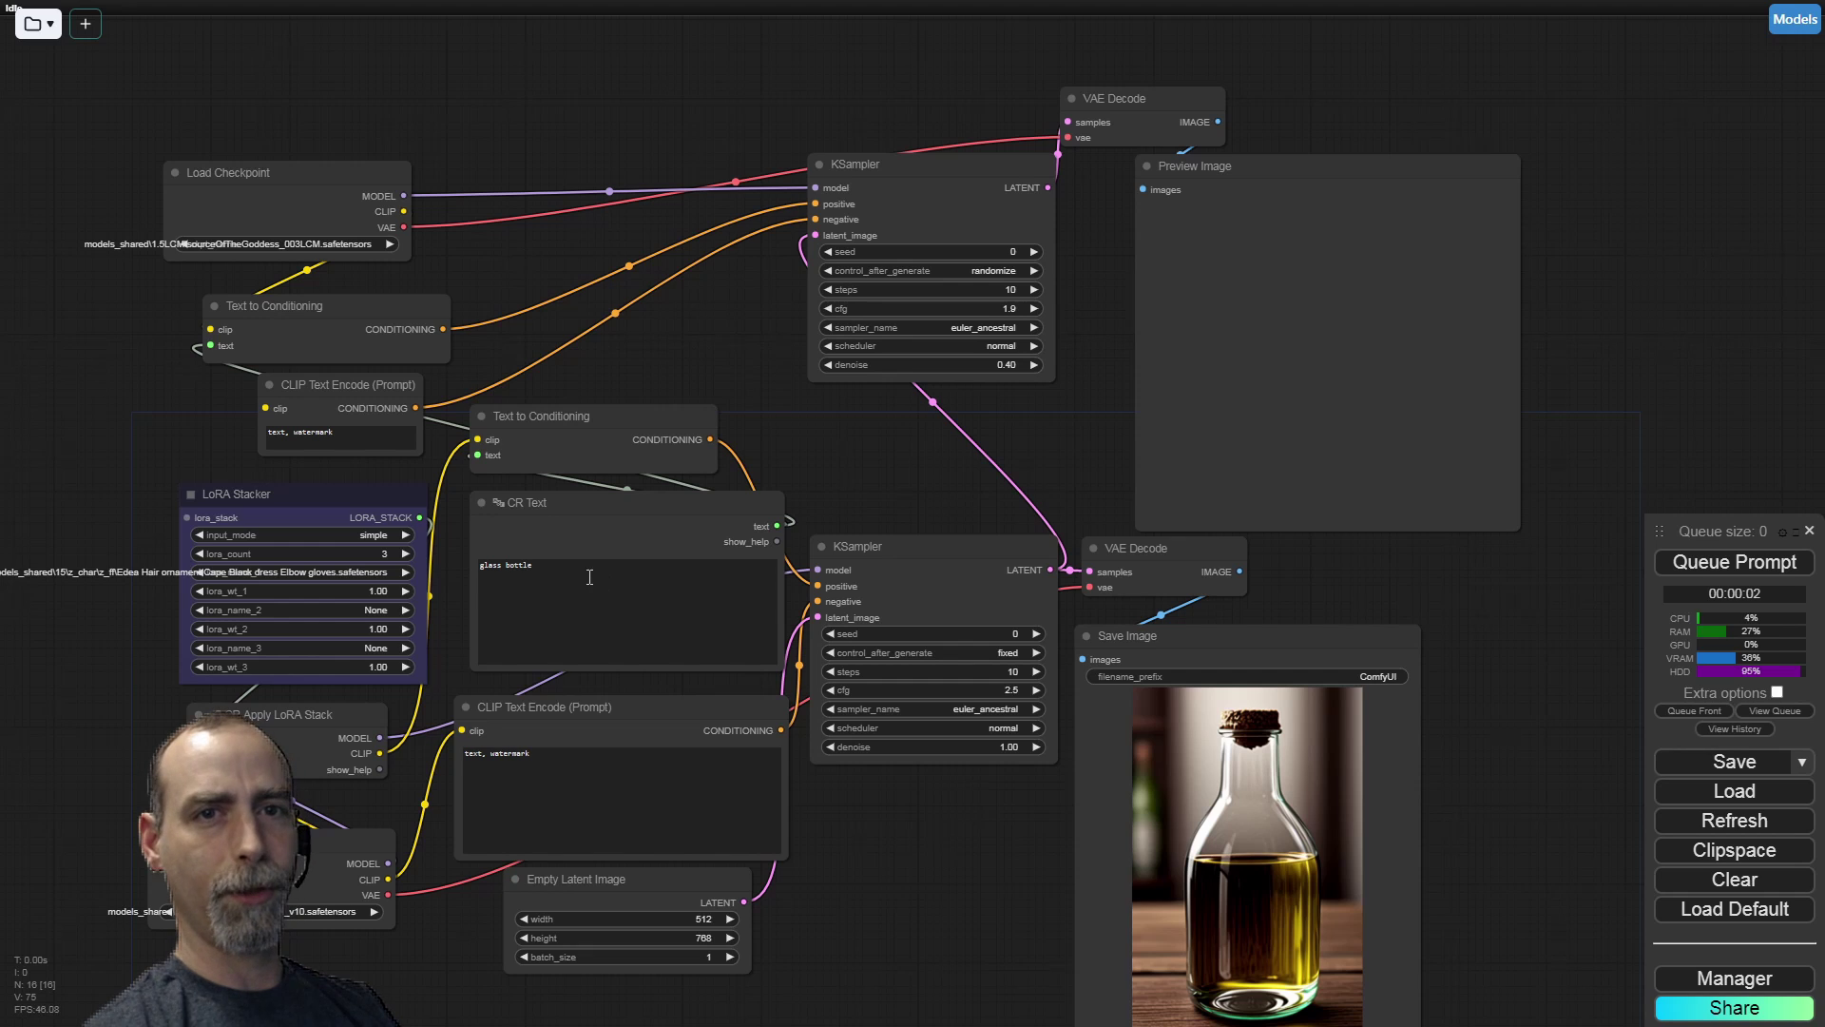
Replace the CR Text prompt with "Edea" and queue the prompt
drag(591, 576, 454, 572)
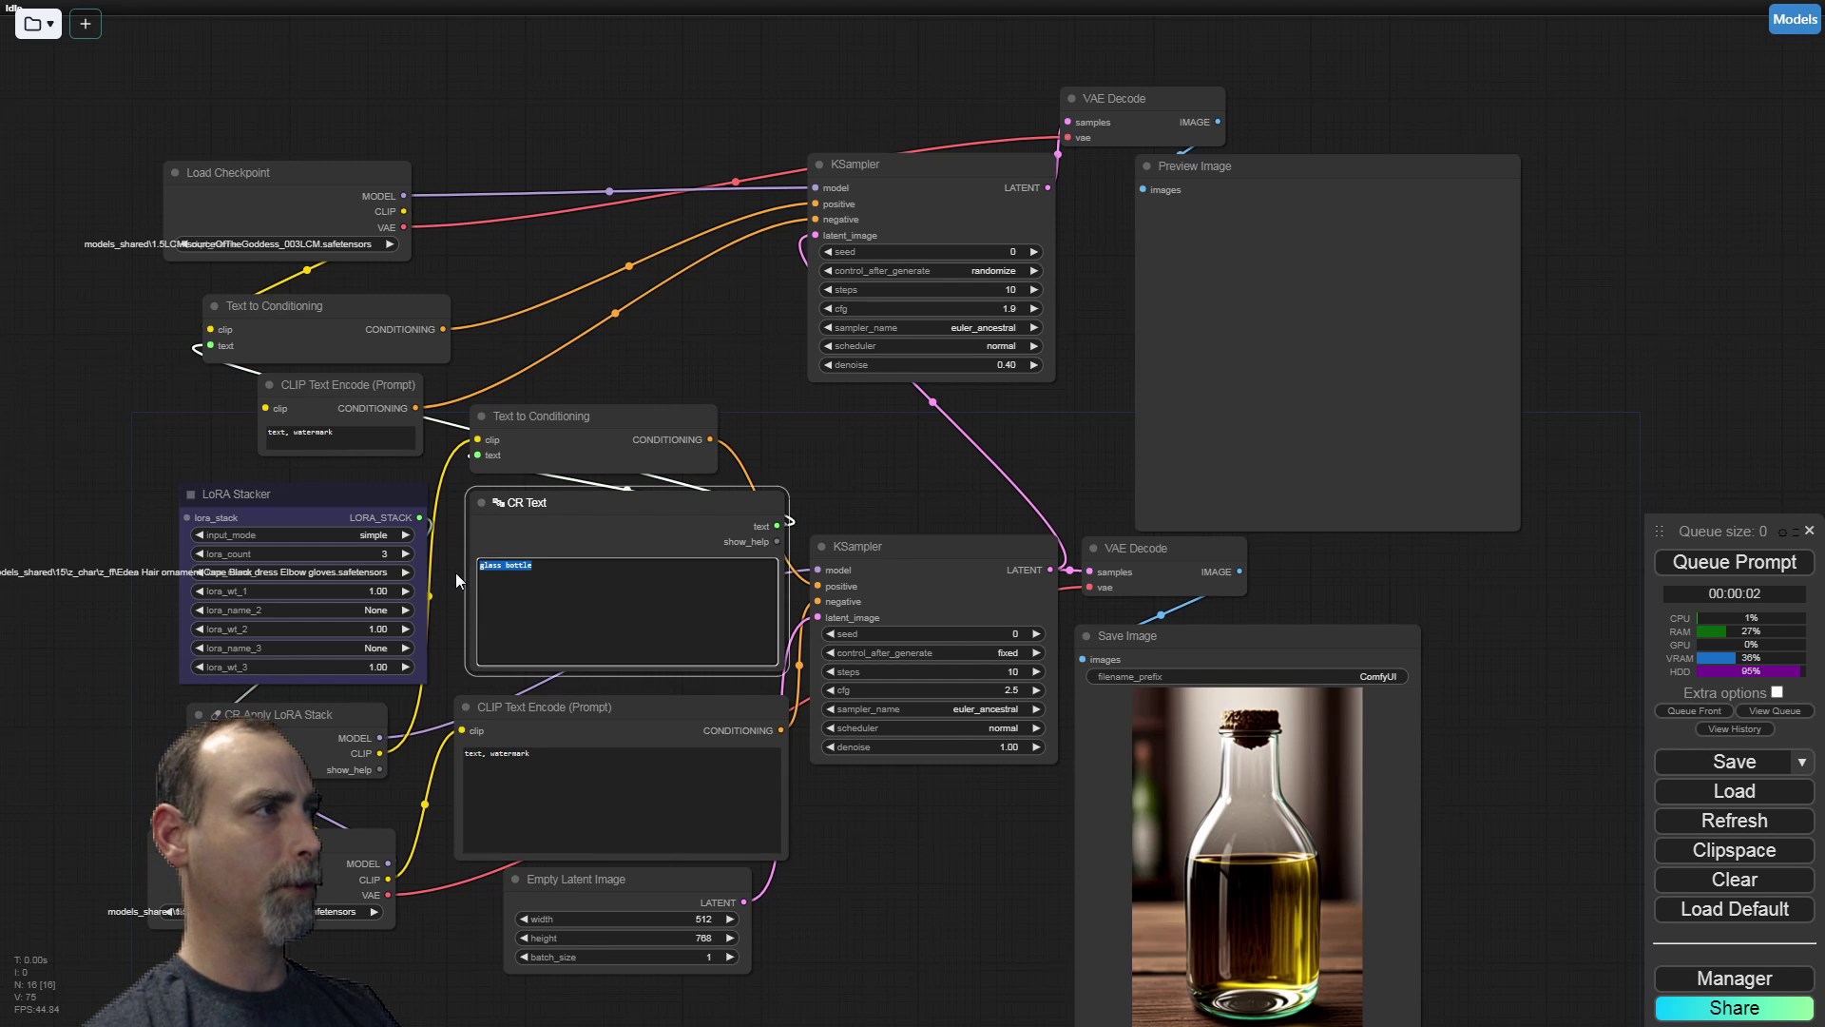
text(Edea)
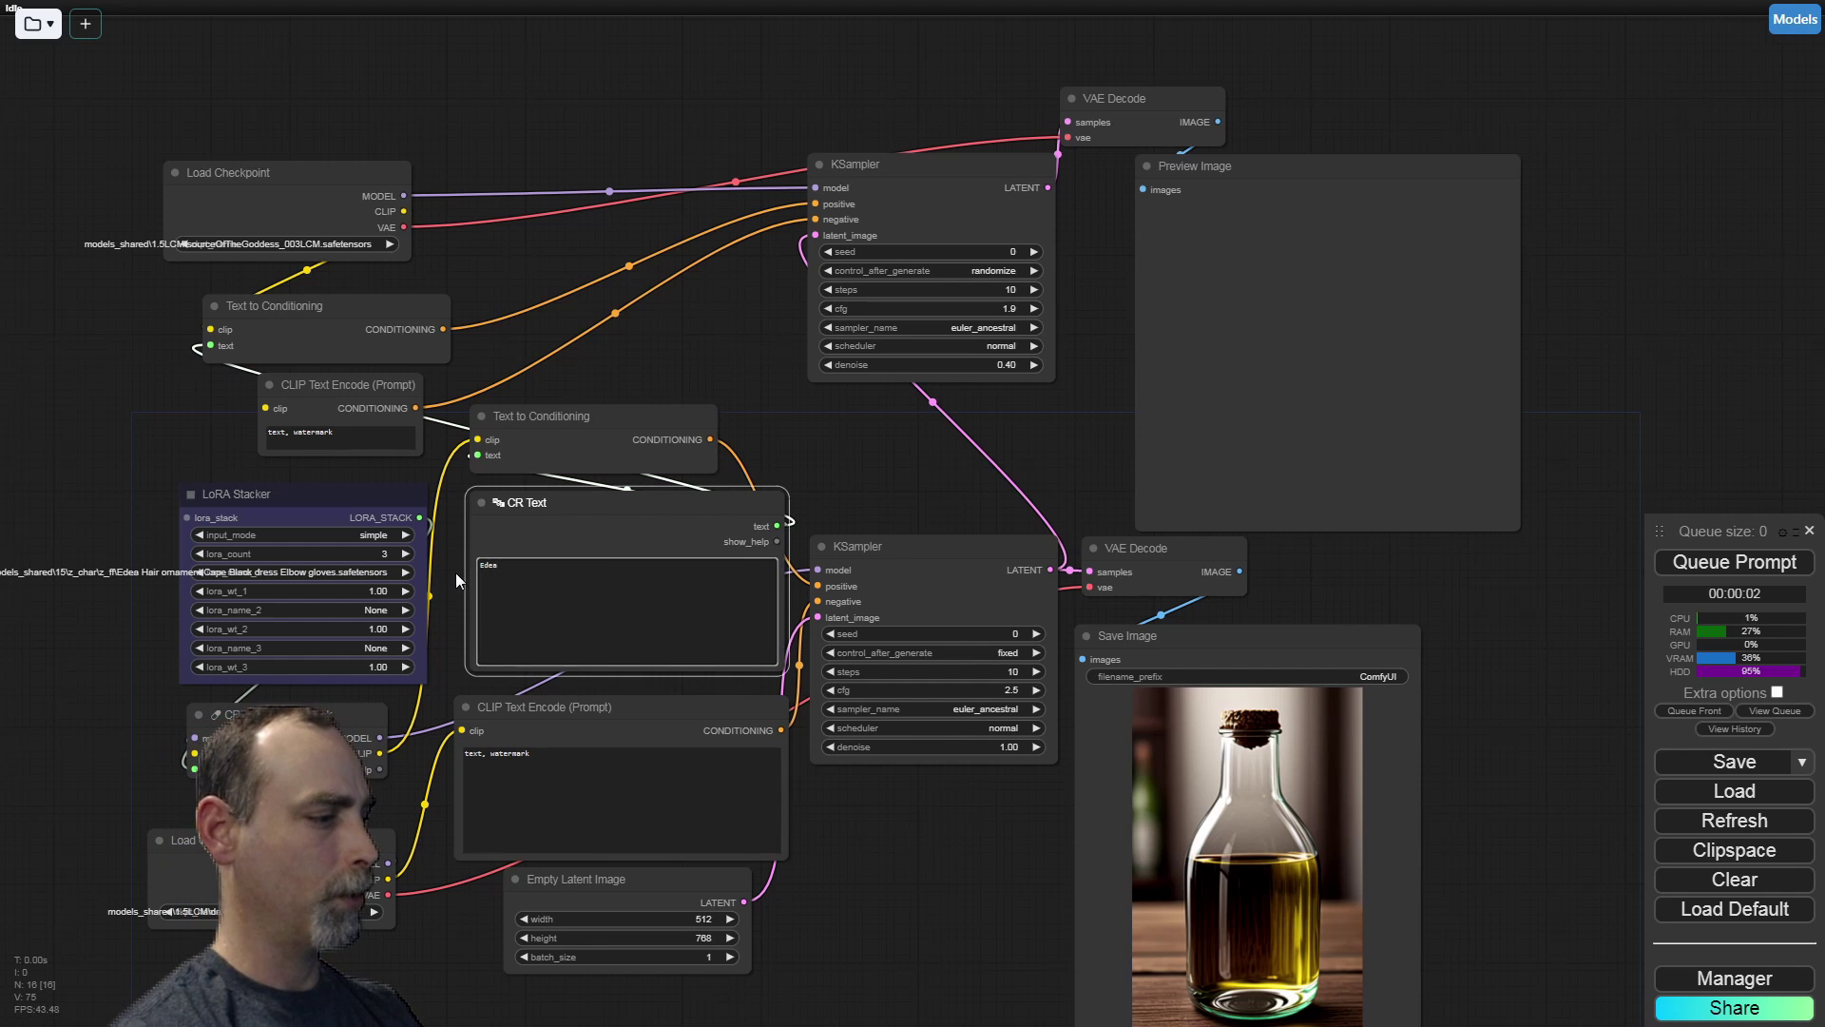
click(1771, 570)
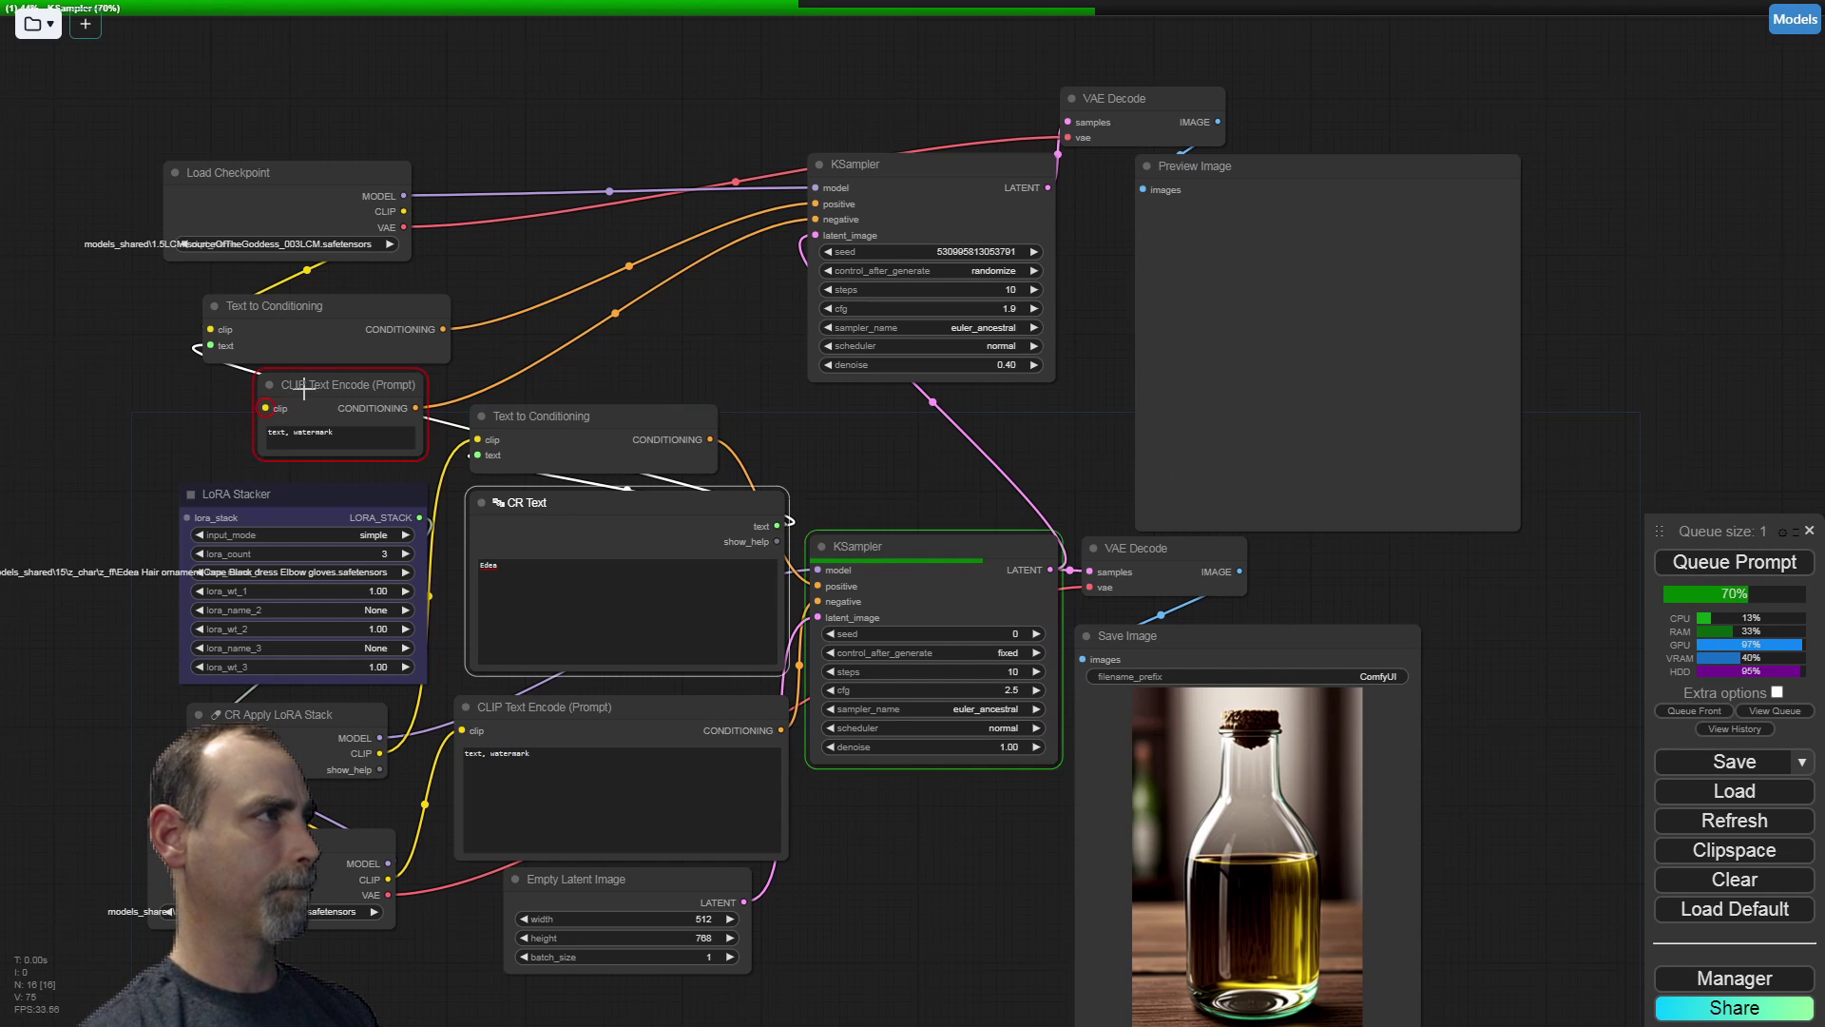
Connect the upper checkpoint's CLIP output to the small negative CLIP Text Encode and queue the prompt again
mouse_move(309, 385)
mouse_down()
mouse_move(290, 402)
mouse_move(359, 416)
mouse_move(243, 407)
mouse_move(309, 405)
mouse_up()
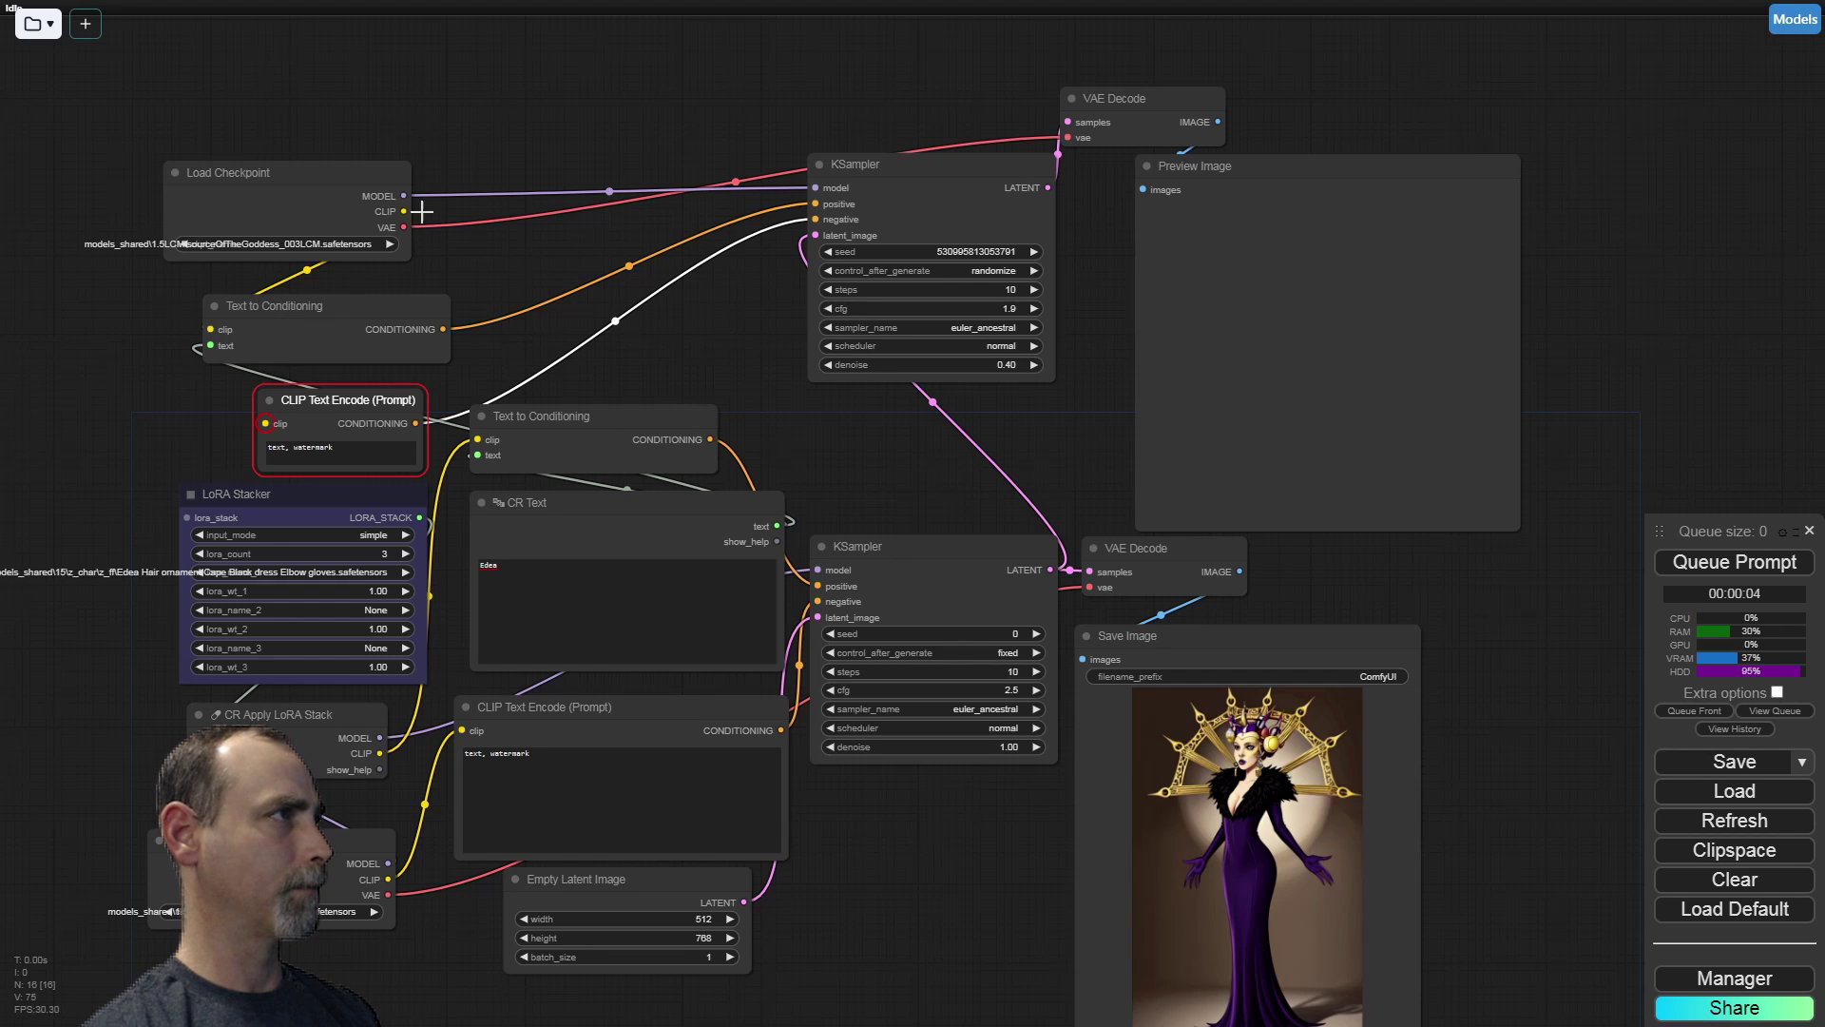
drag(395, 208, 266, 424)
click(1687, 569)
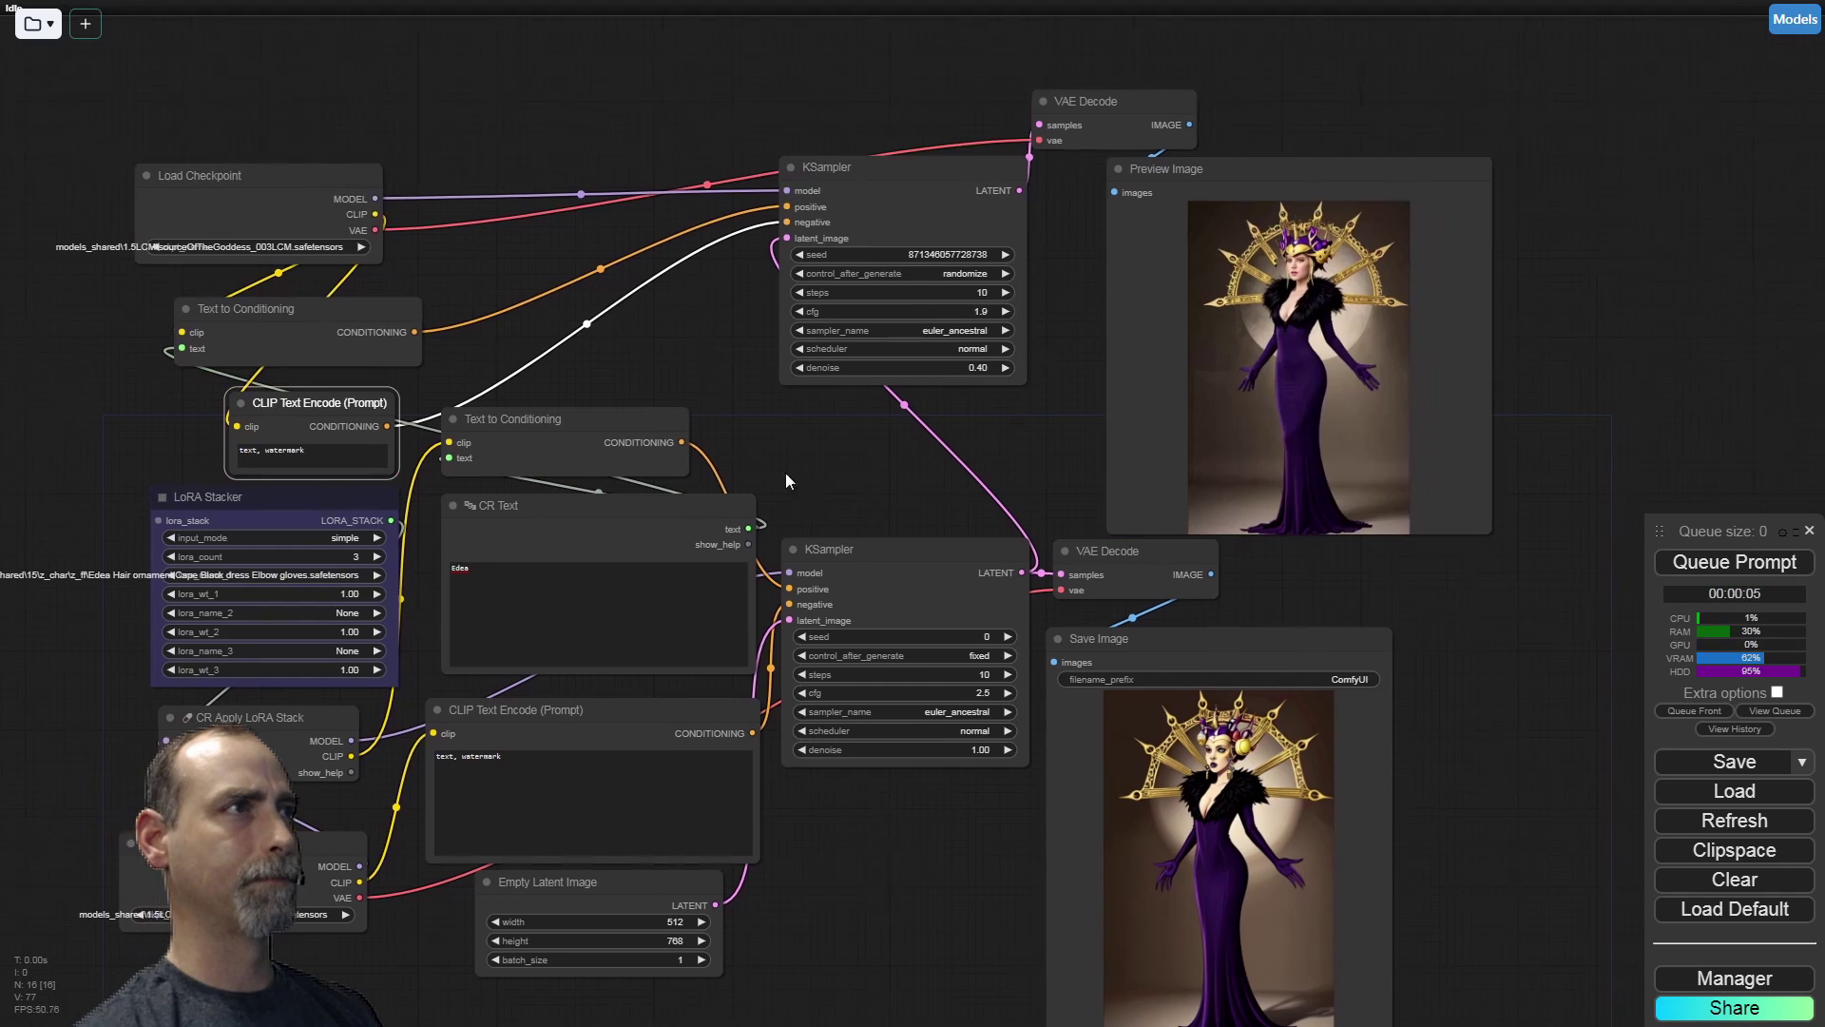
Compare the character images in the Save Image and Preview Image nodes up close
scroll(1196, 768, up, 5)
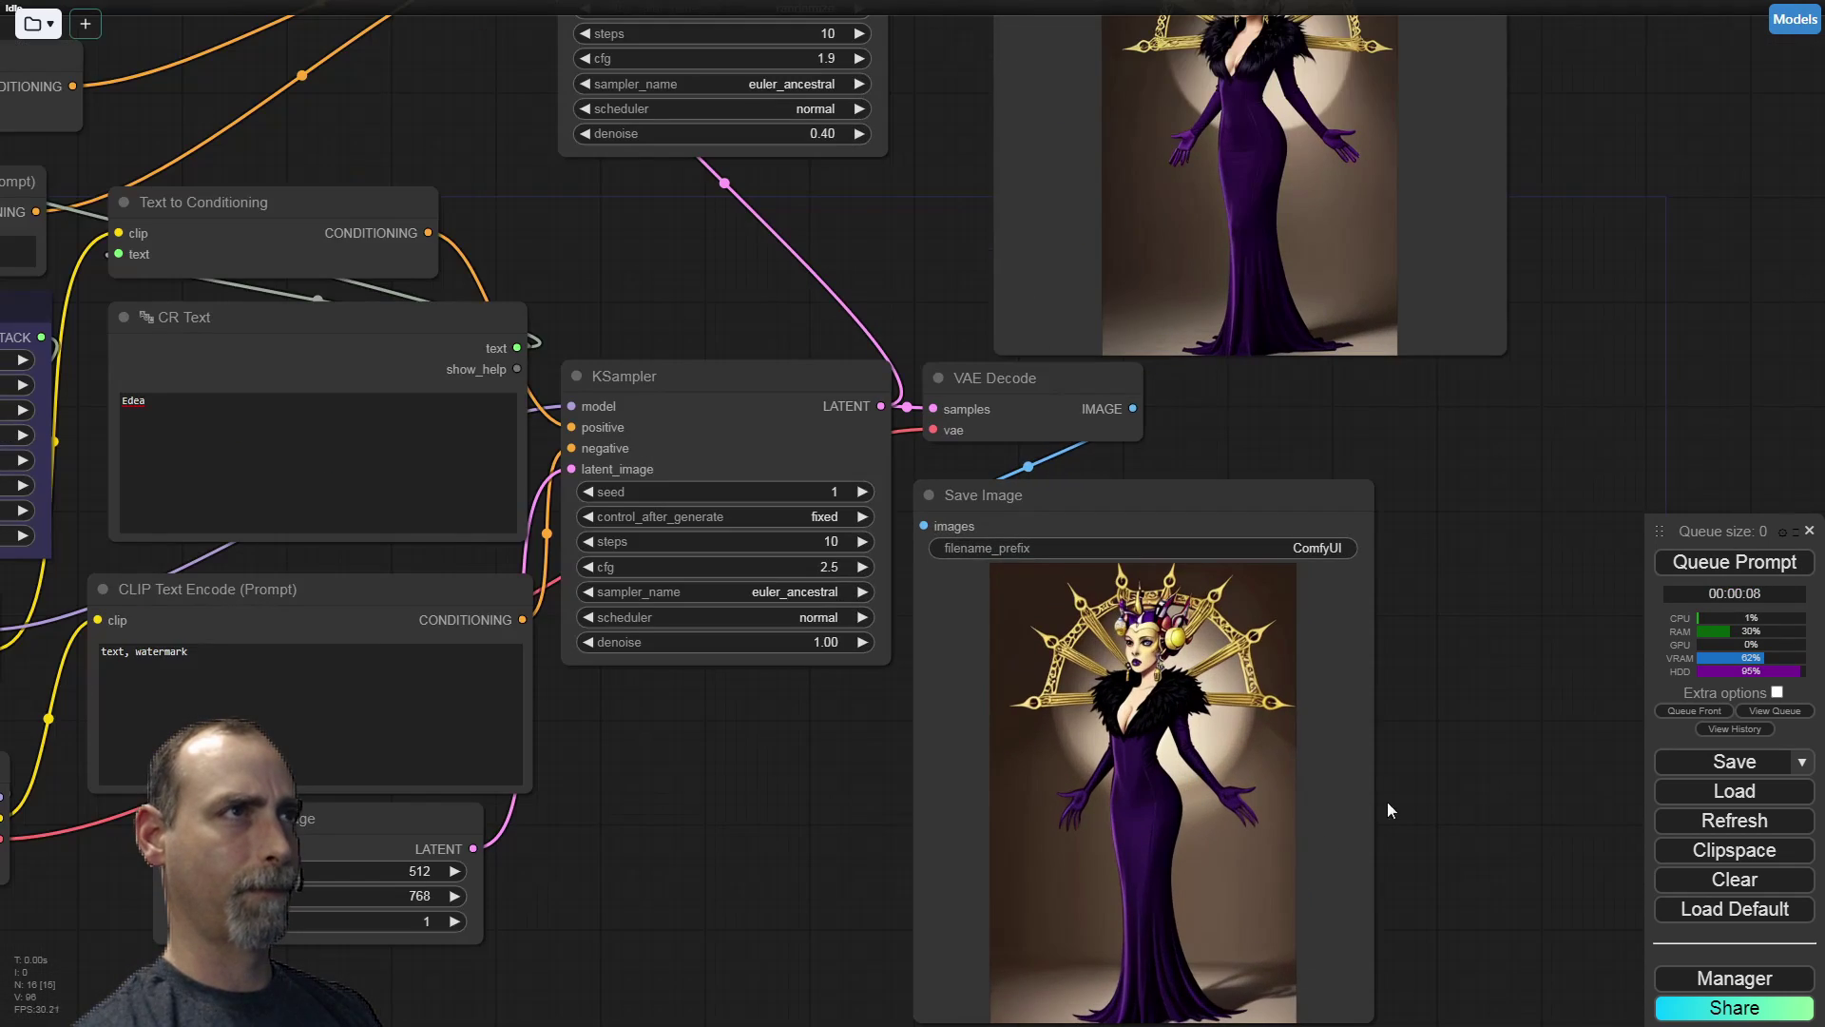
drag(1388, 808, 1396, 587)
scroll(1394, 586, down, 3)
scroll(1394, 587, down, 2)
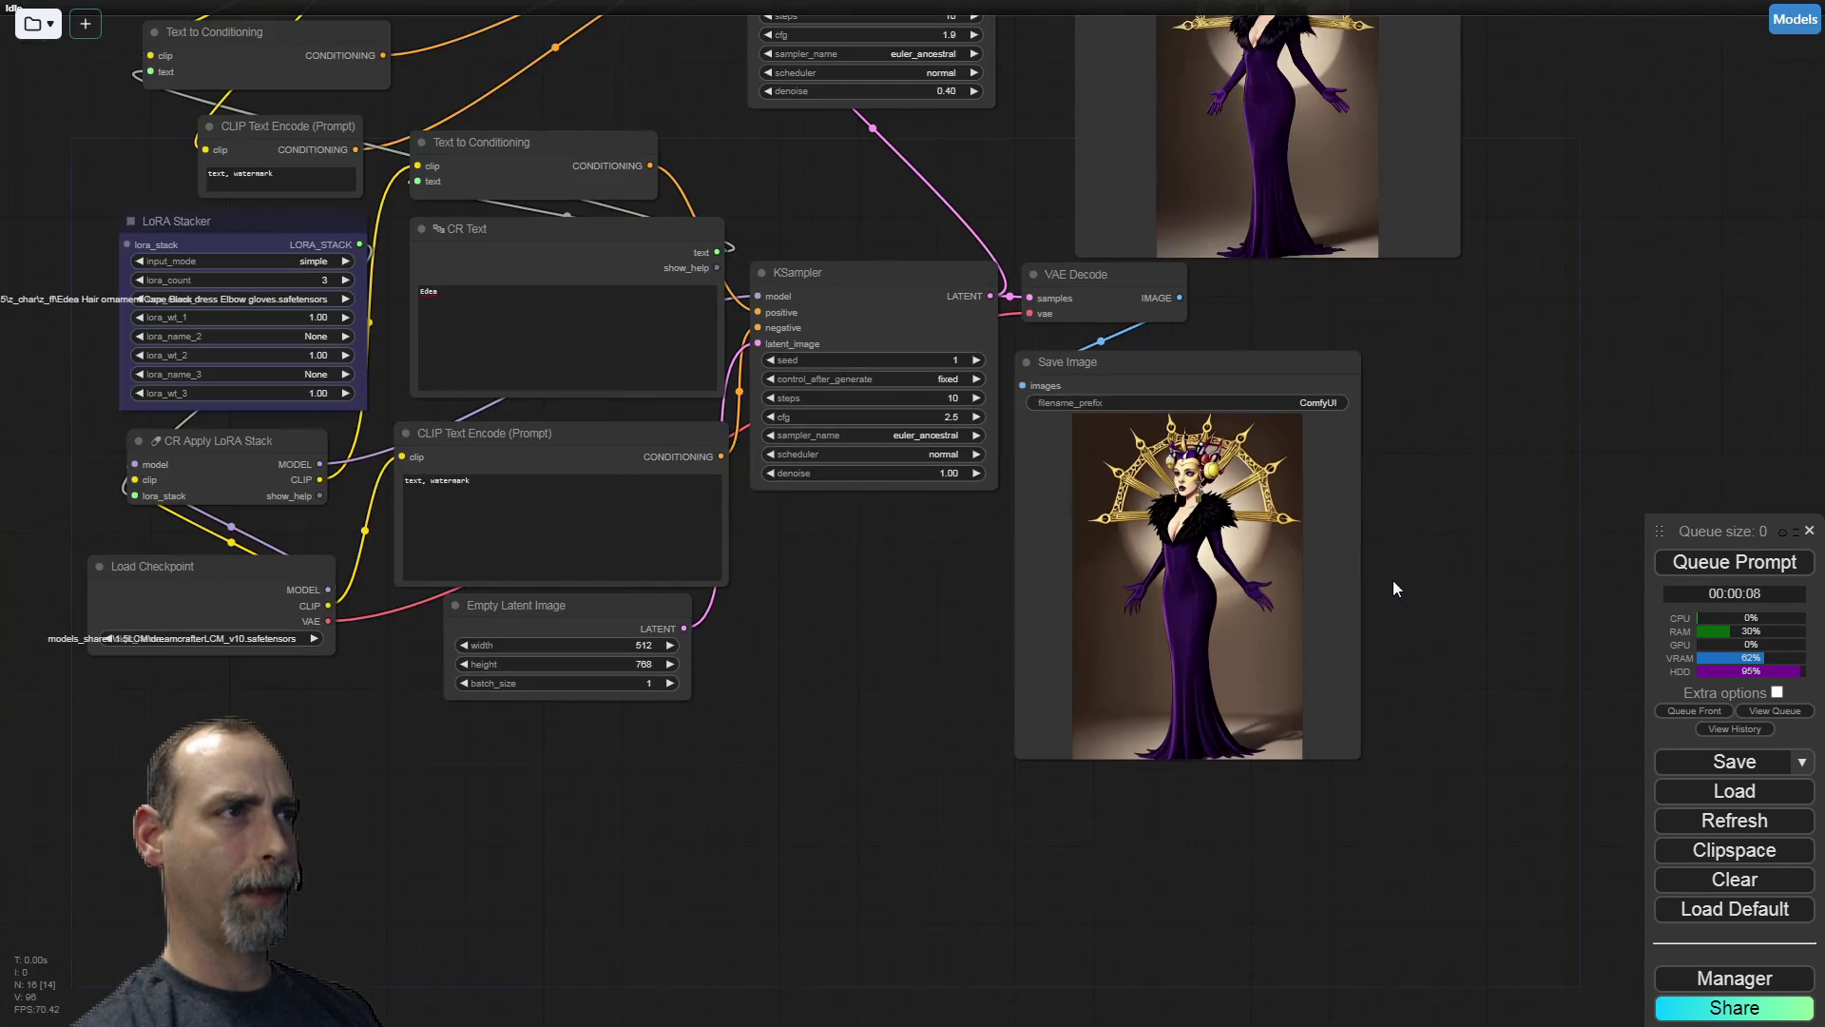
drag(1432, 475, 1310, 743)
scroll(1149, 406, up, 1)
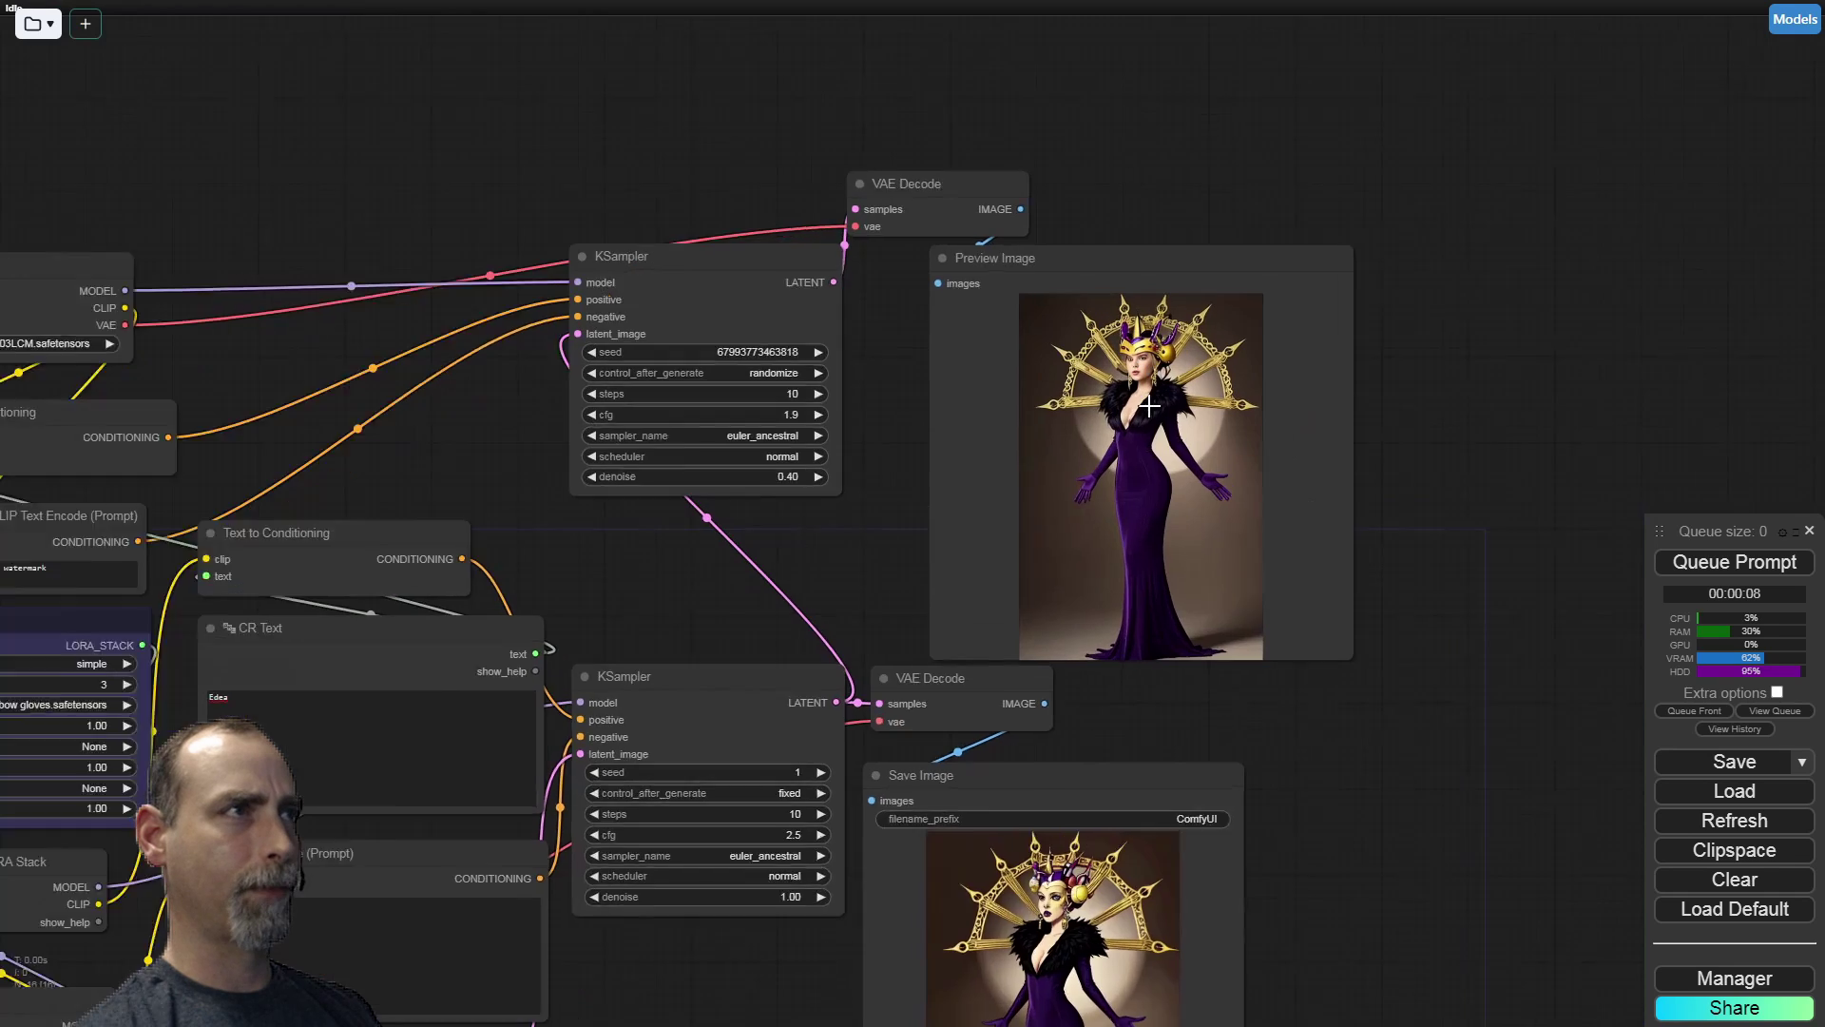
scroll(1149, 406, up, 6)
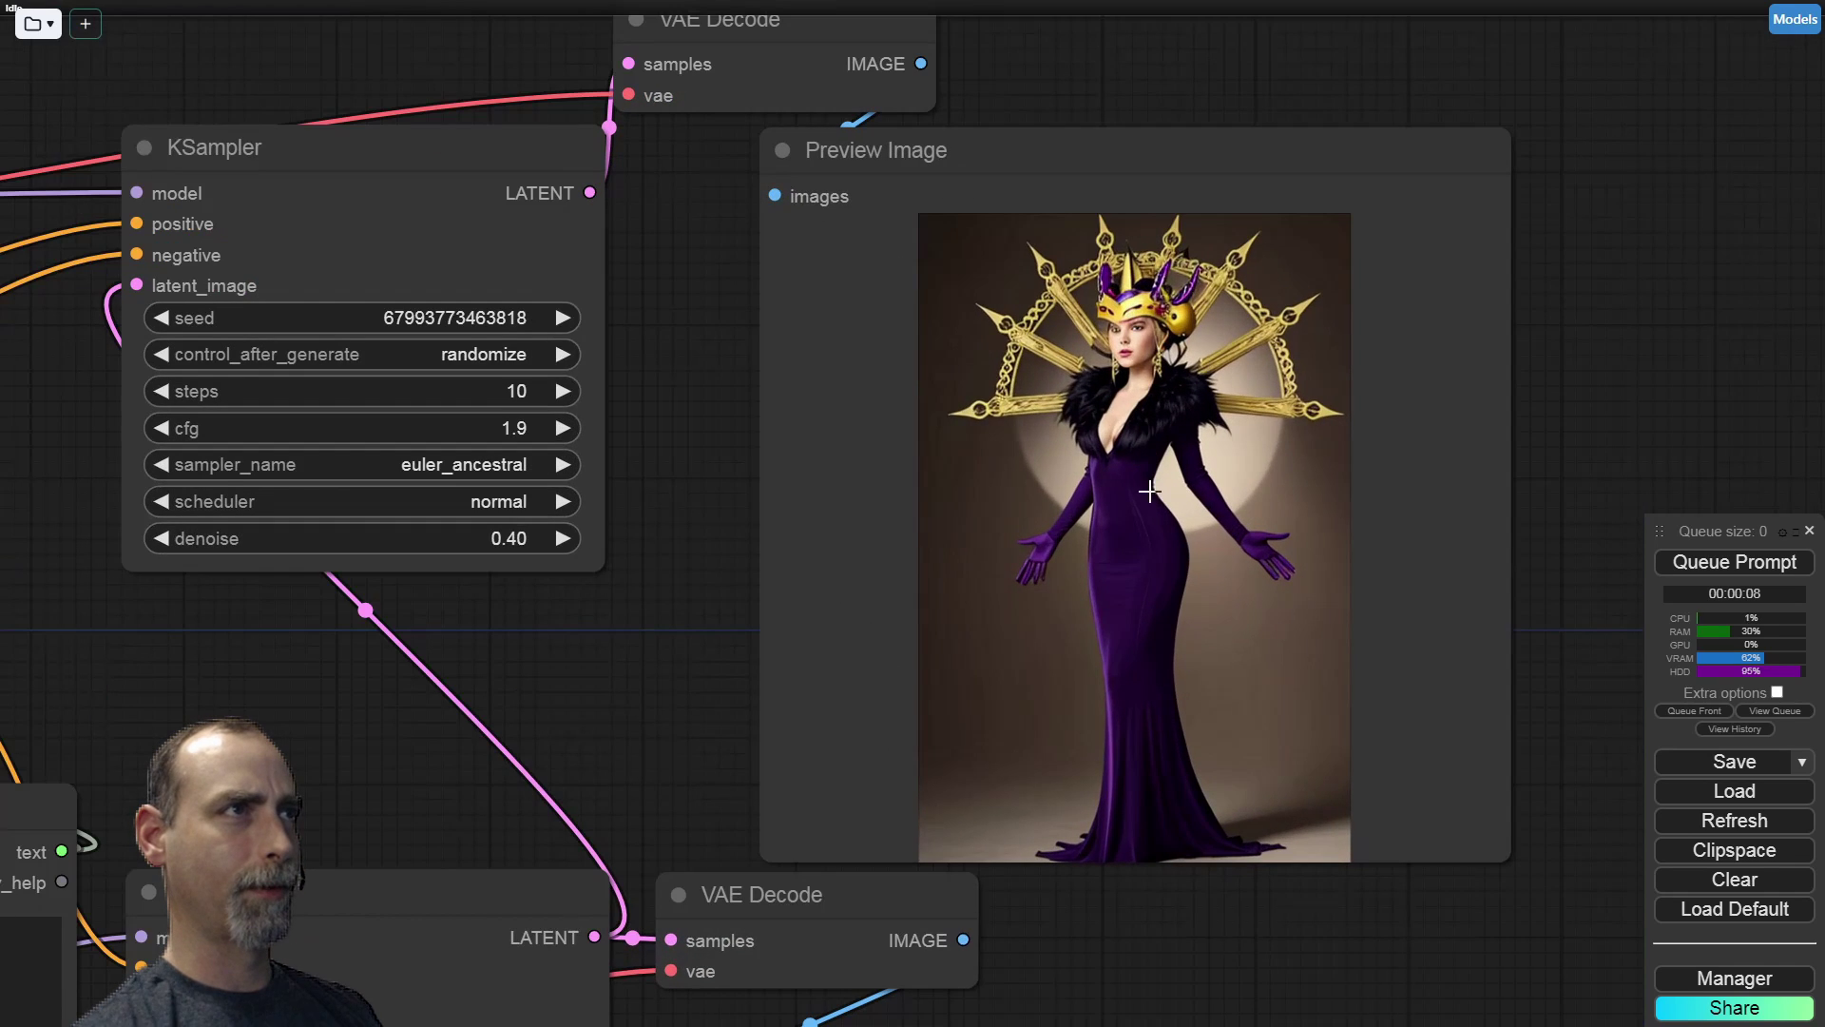
scroll(1144, 505, down, 3)
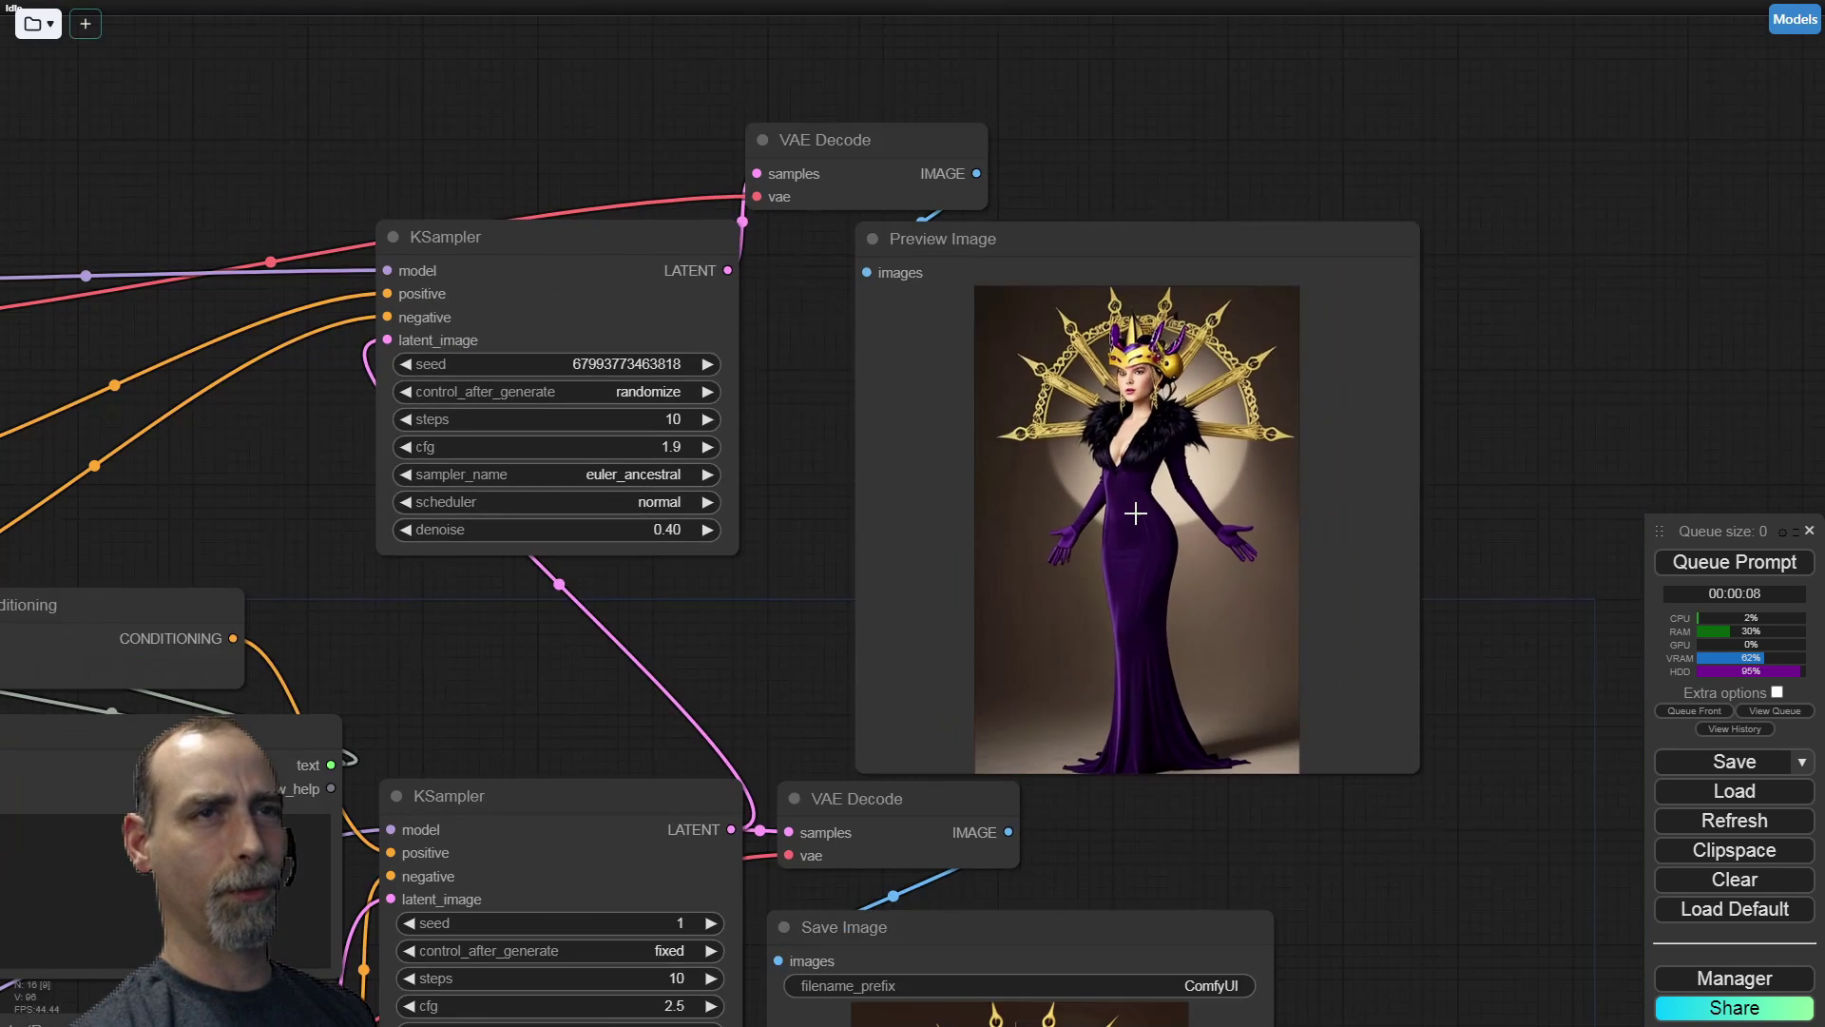
scroll(1136, 512, down, 3)
drag(860, 612, 1041, 555)
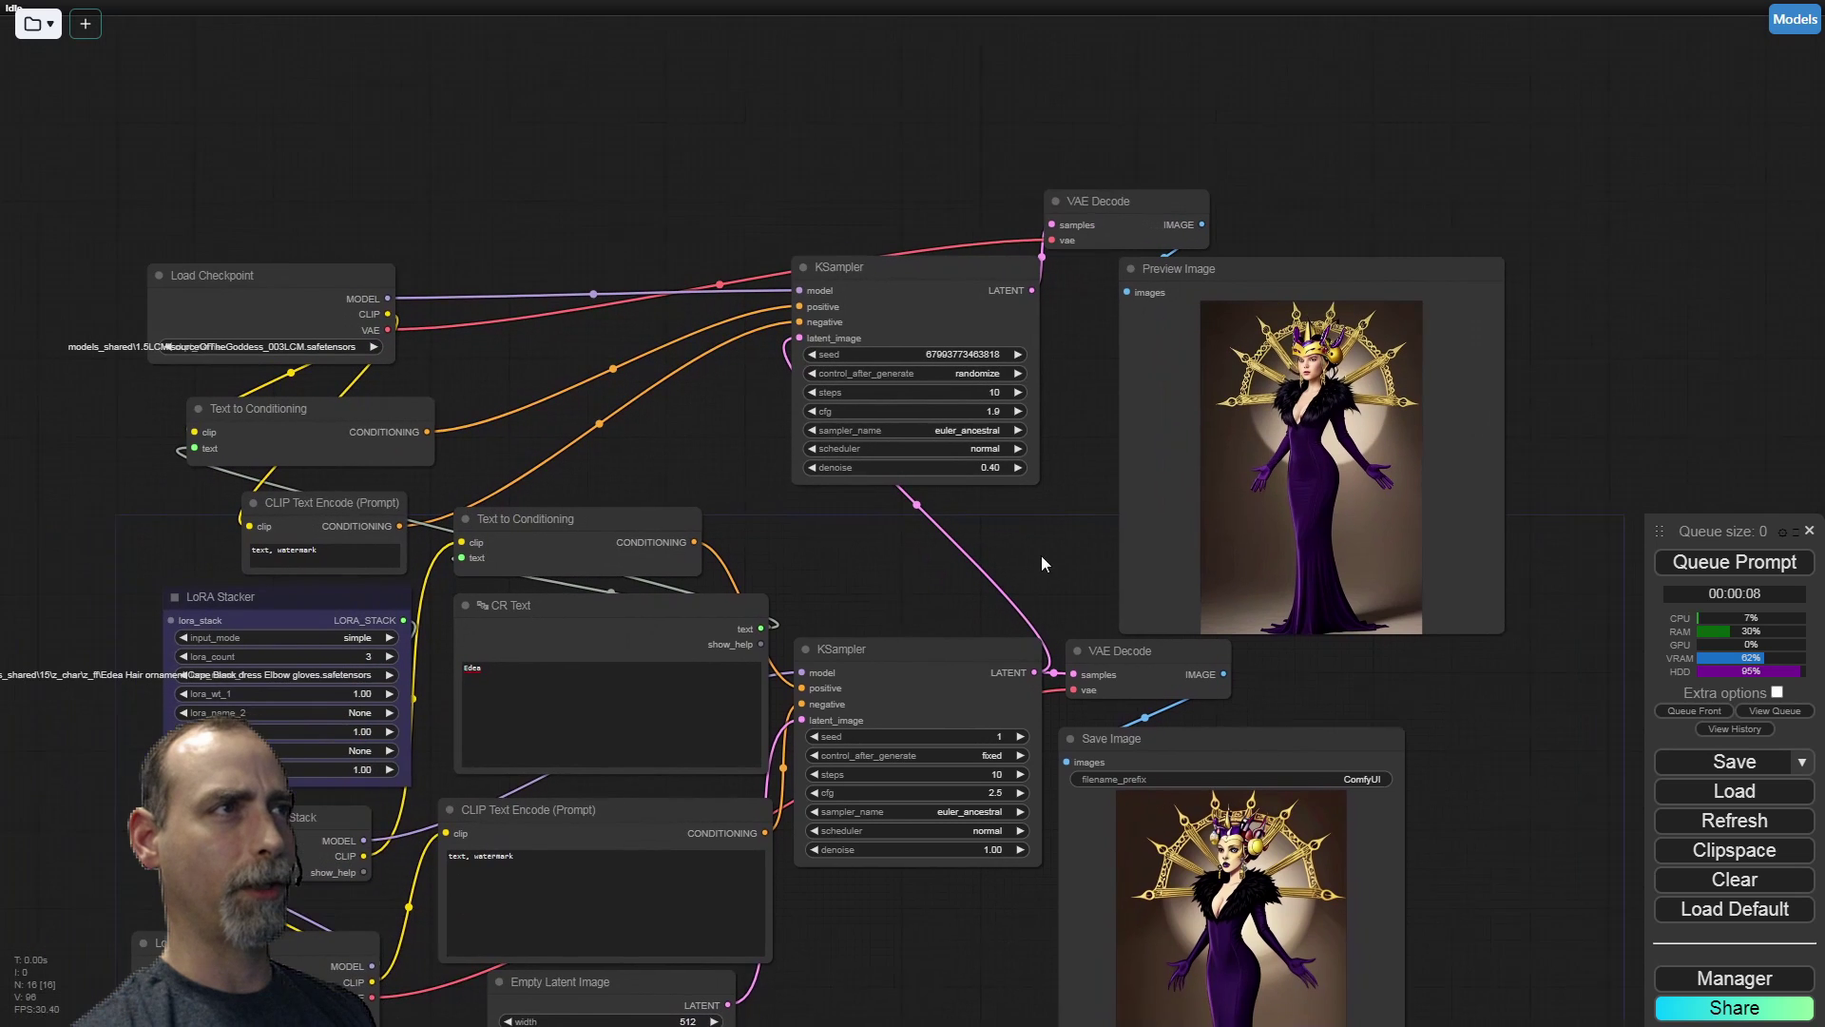
Set the upper KSampler's seed to 0 and its control_after_generate to fixed
click(974, 353)
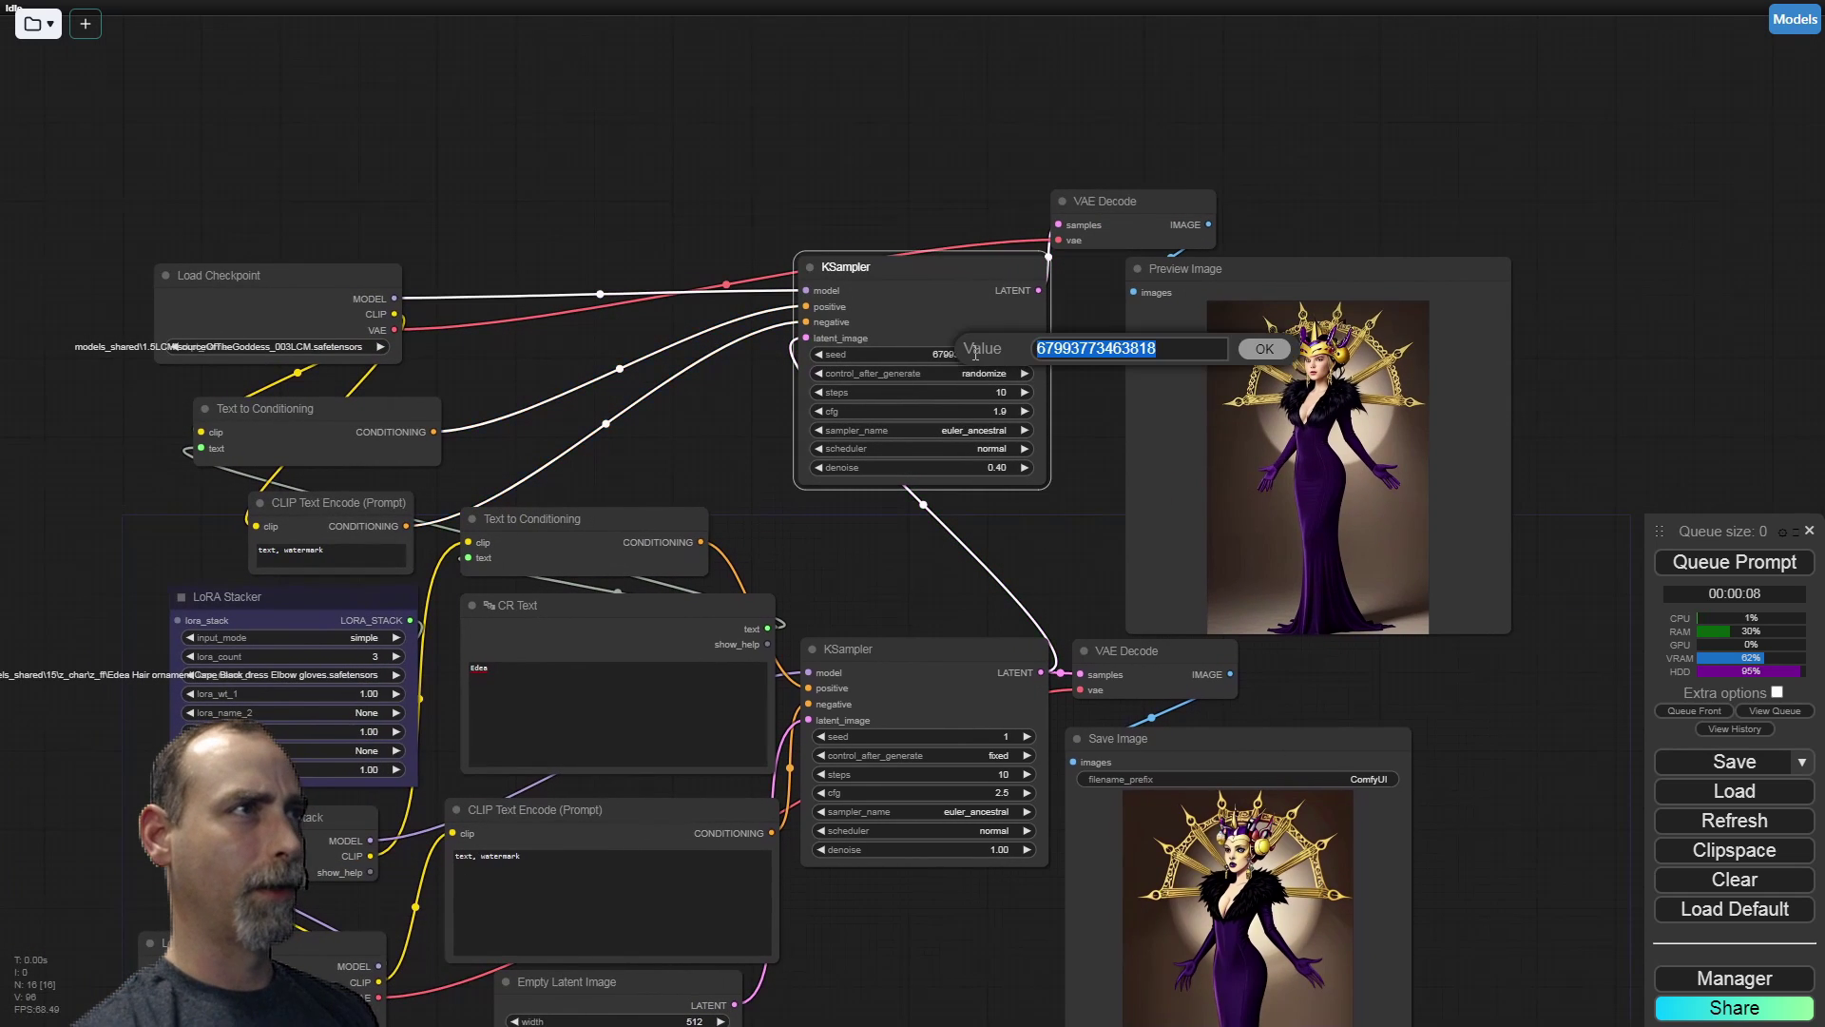
text(0)
key(Return)
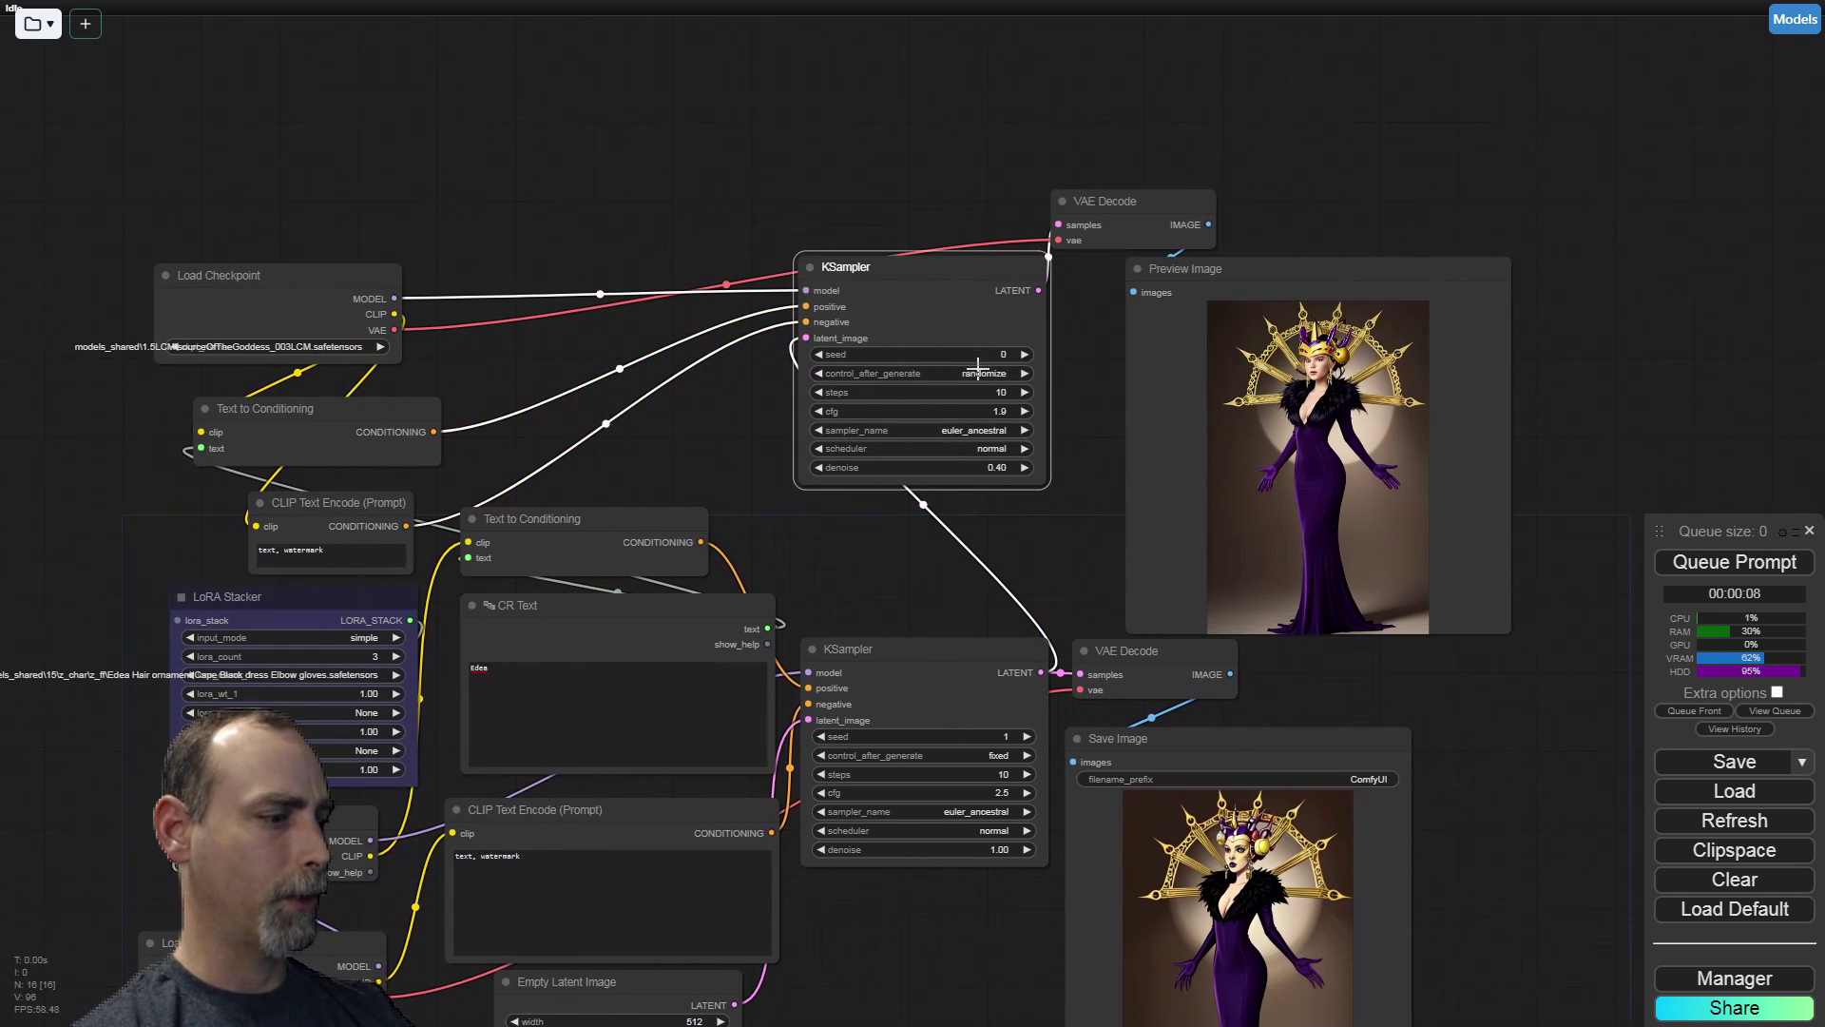
click(985, 376)
click(988, 377)
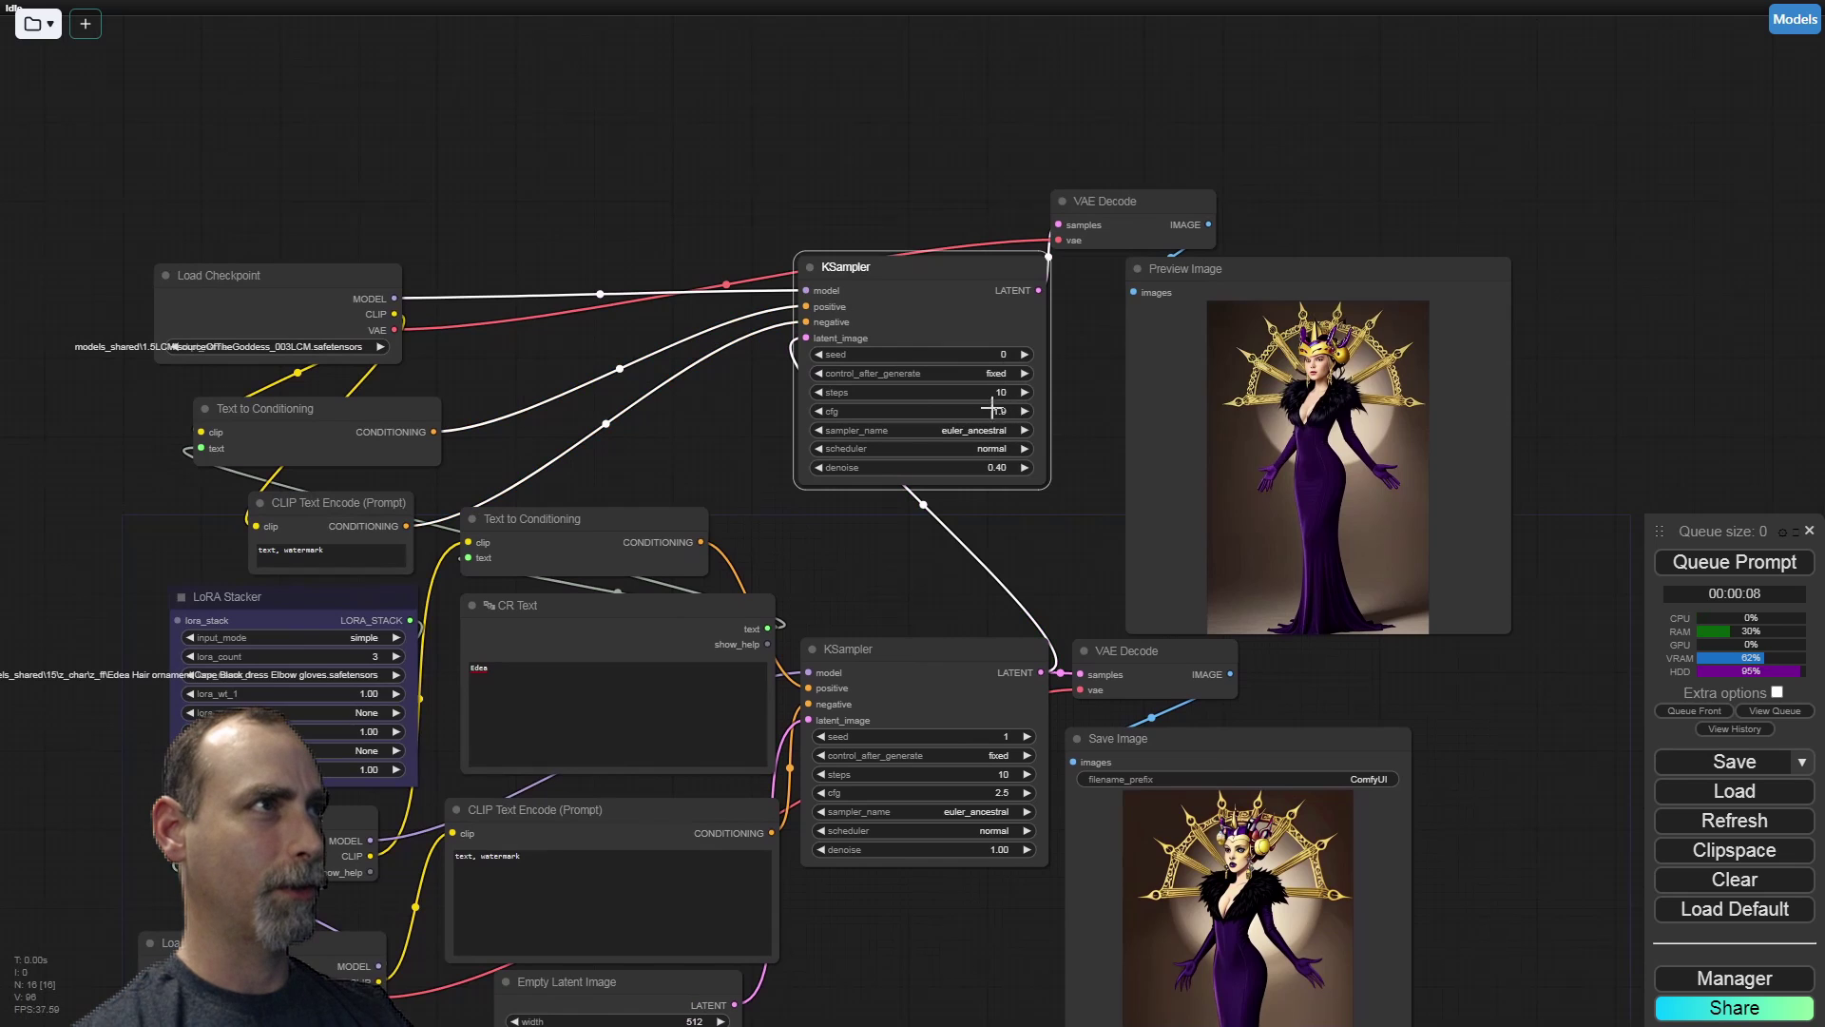
Switch the lower Load Checkpoint to the same TheGoddess_003LCM.safetensors checkpoint as the upper one and queue the prompt
drag(895, 585, 977, 452)
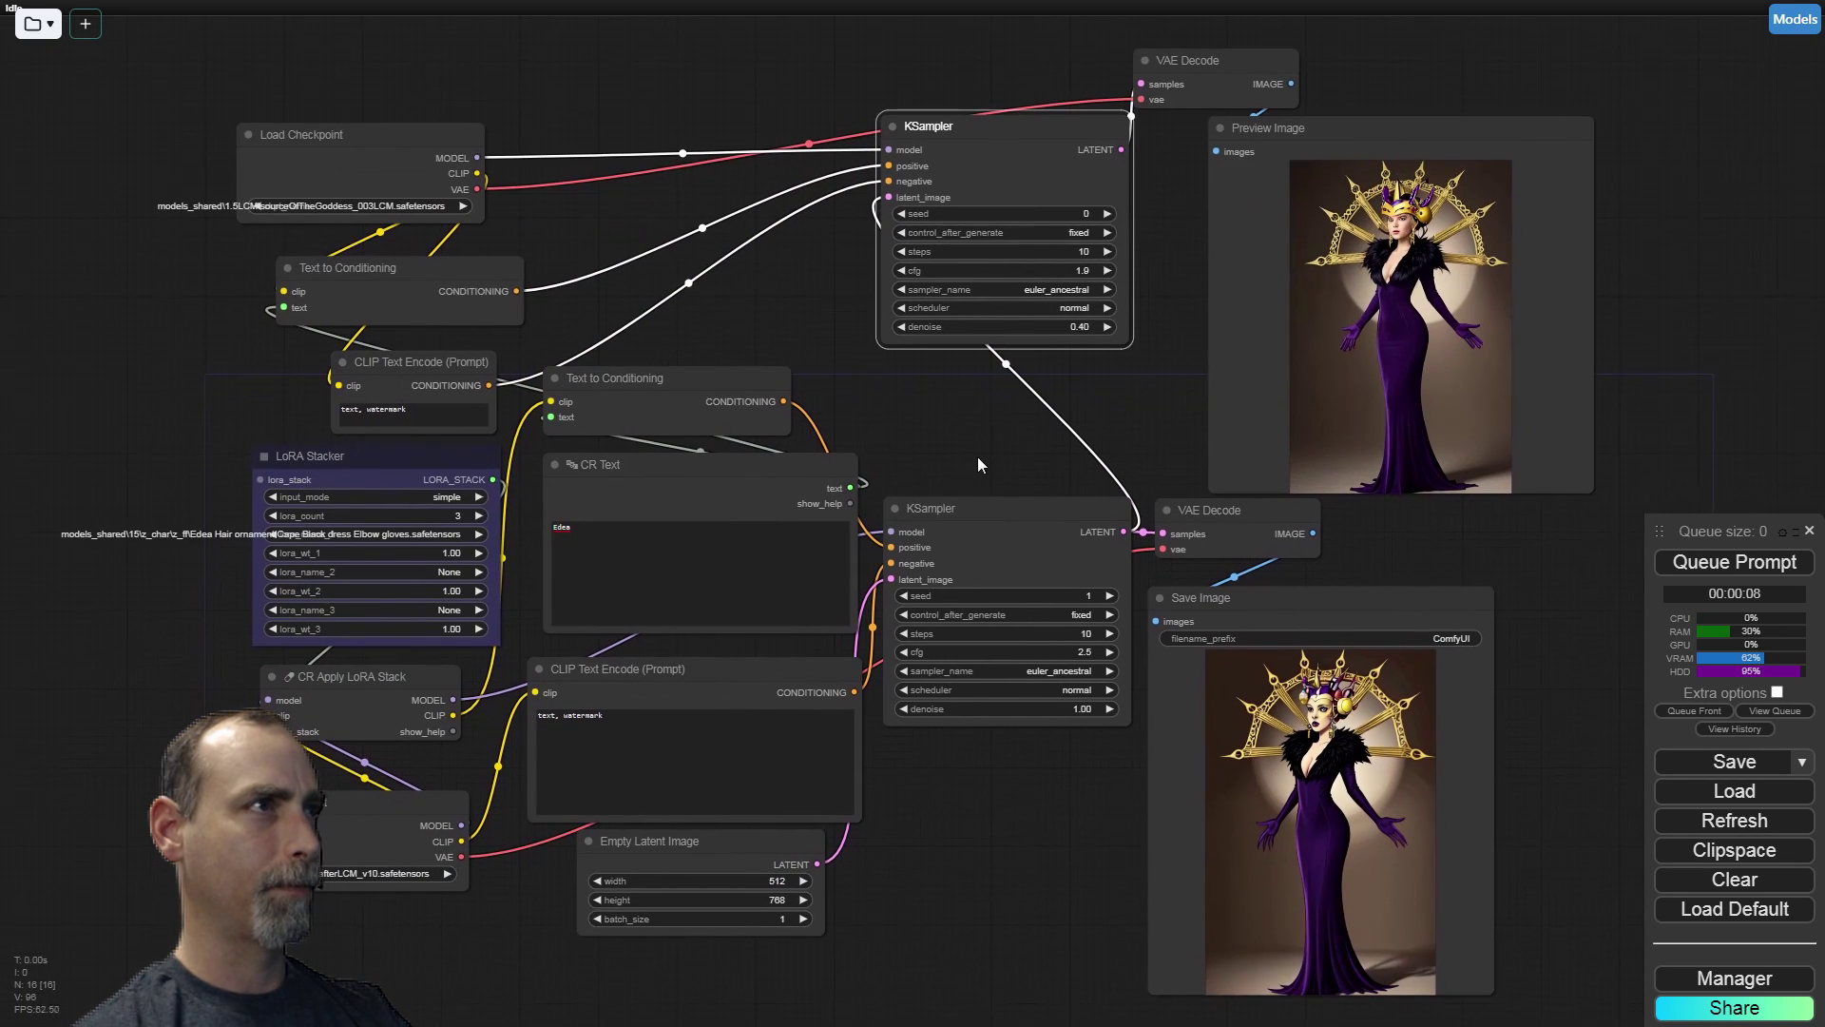
drag(937, 823, 806, 734)
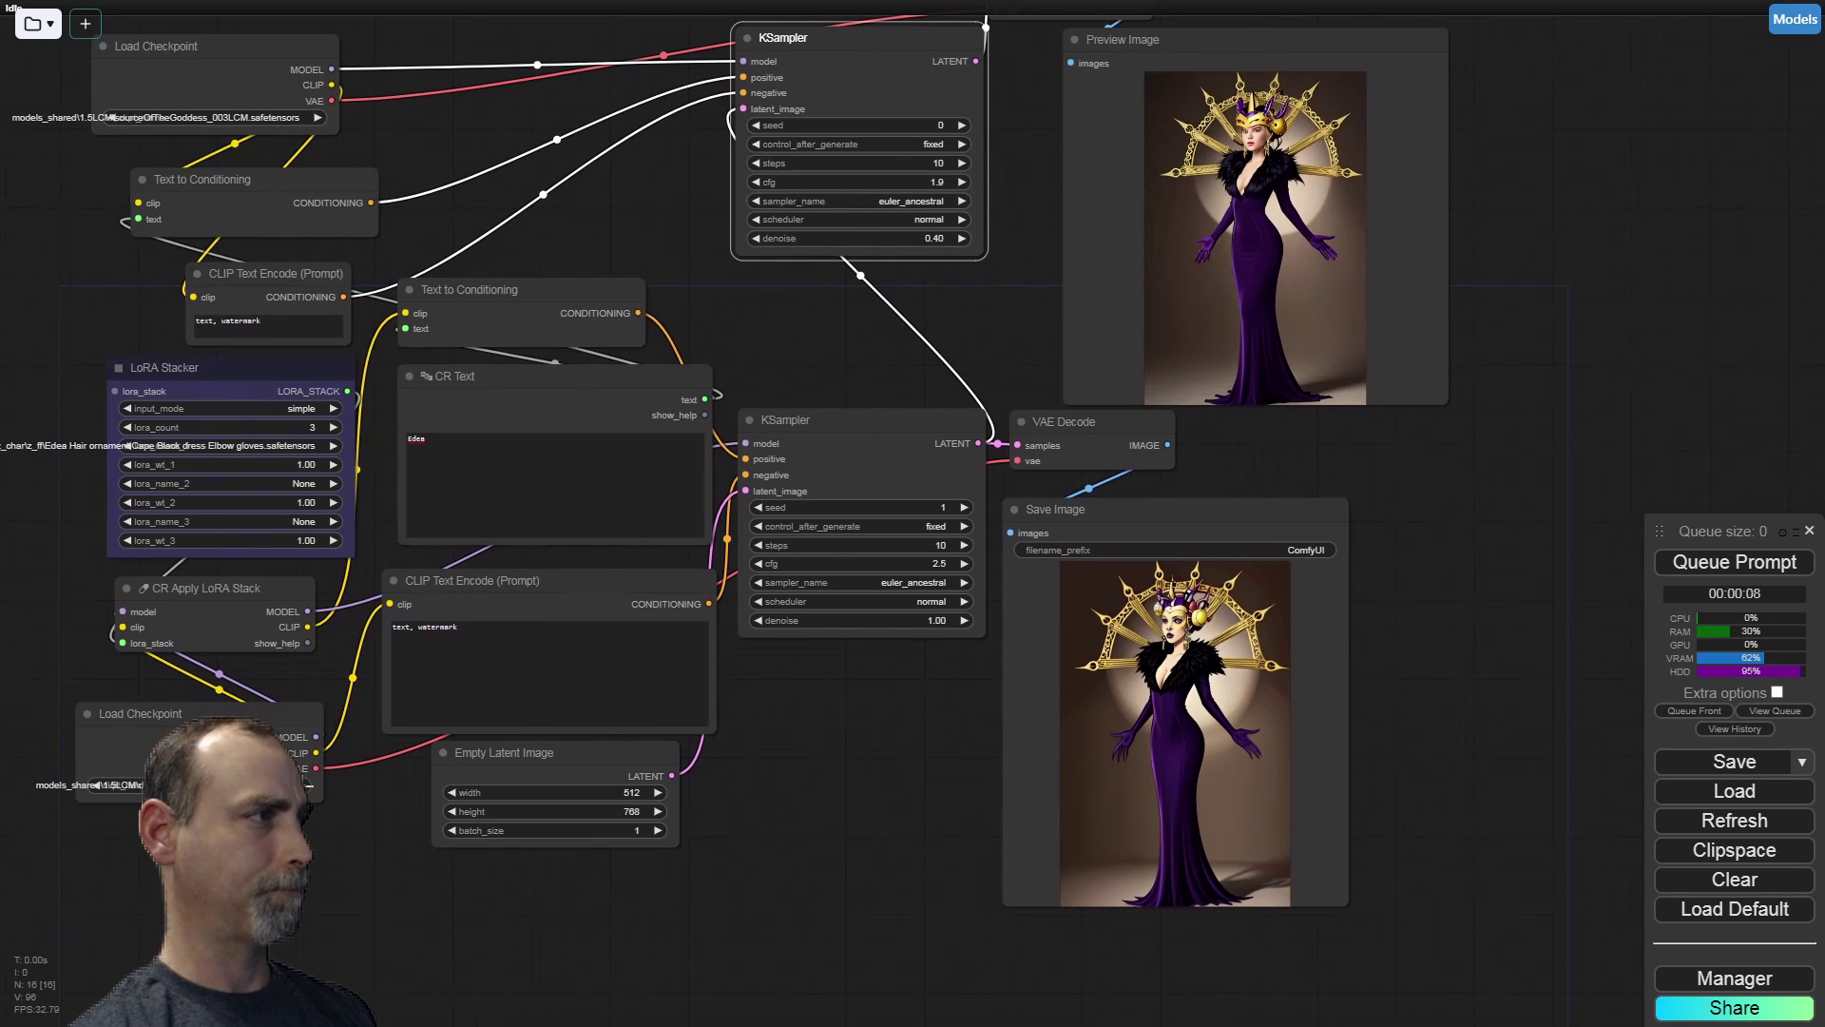
click(306, 785)
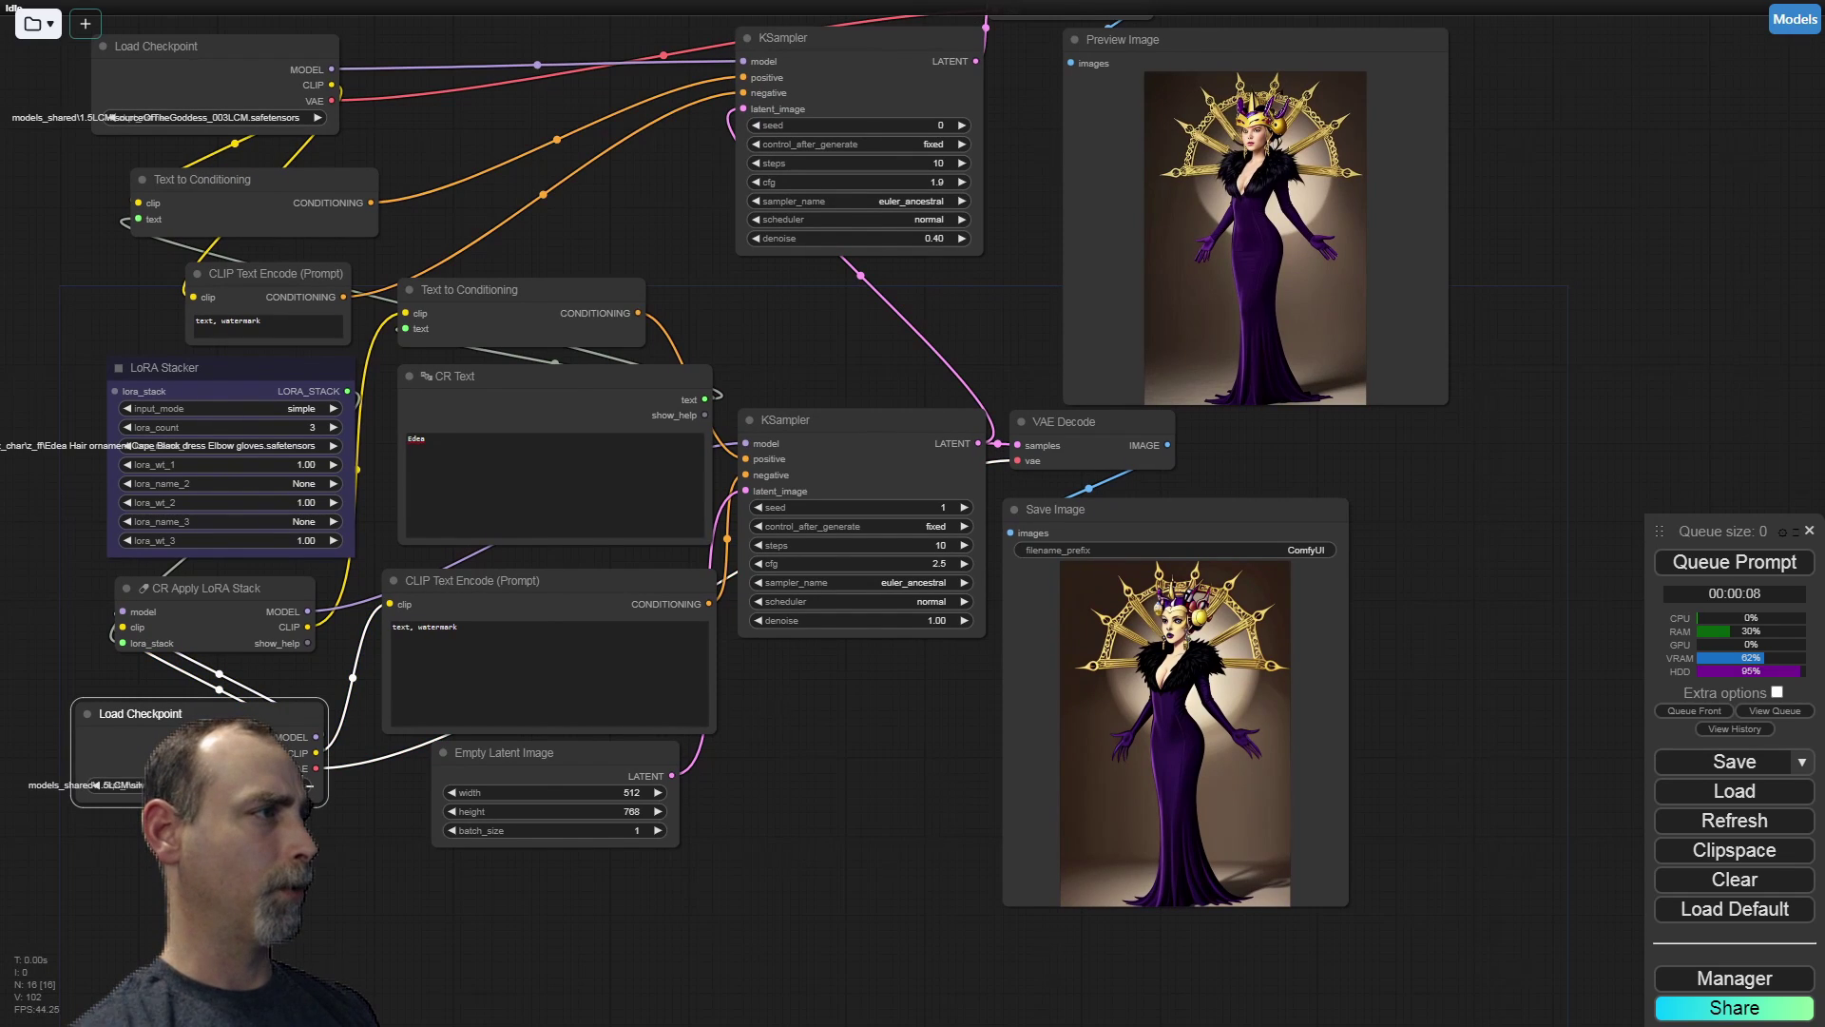
click(1721, 564)
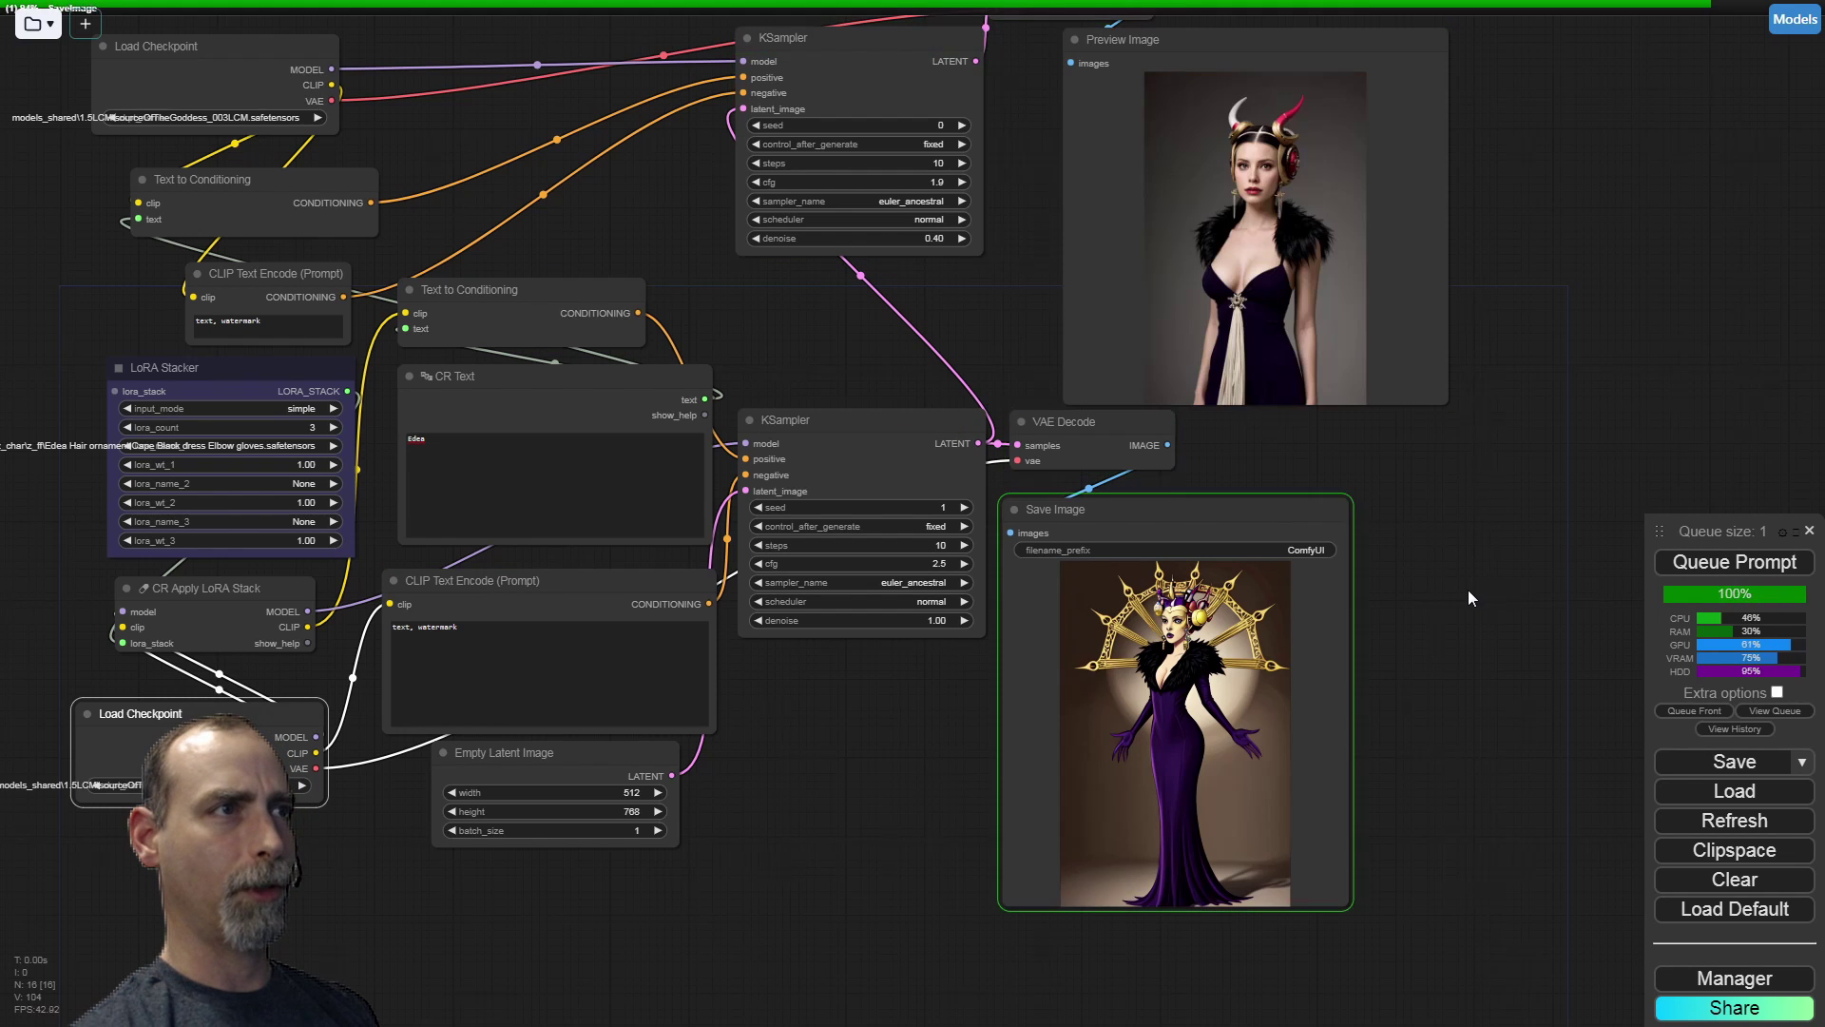
Compare the regenerated character images in the Save Image and Preview Image nodes up close
drag(1452, 596, 1314, 555)
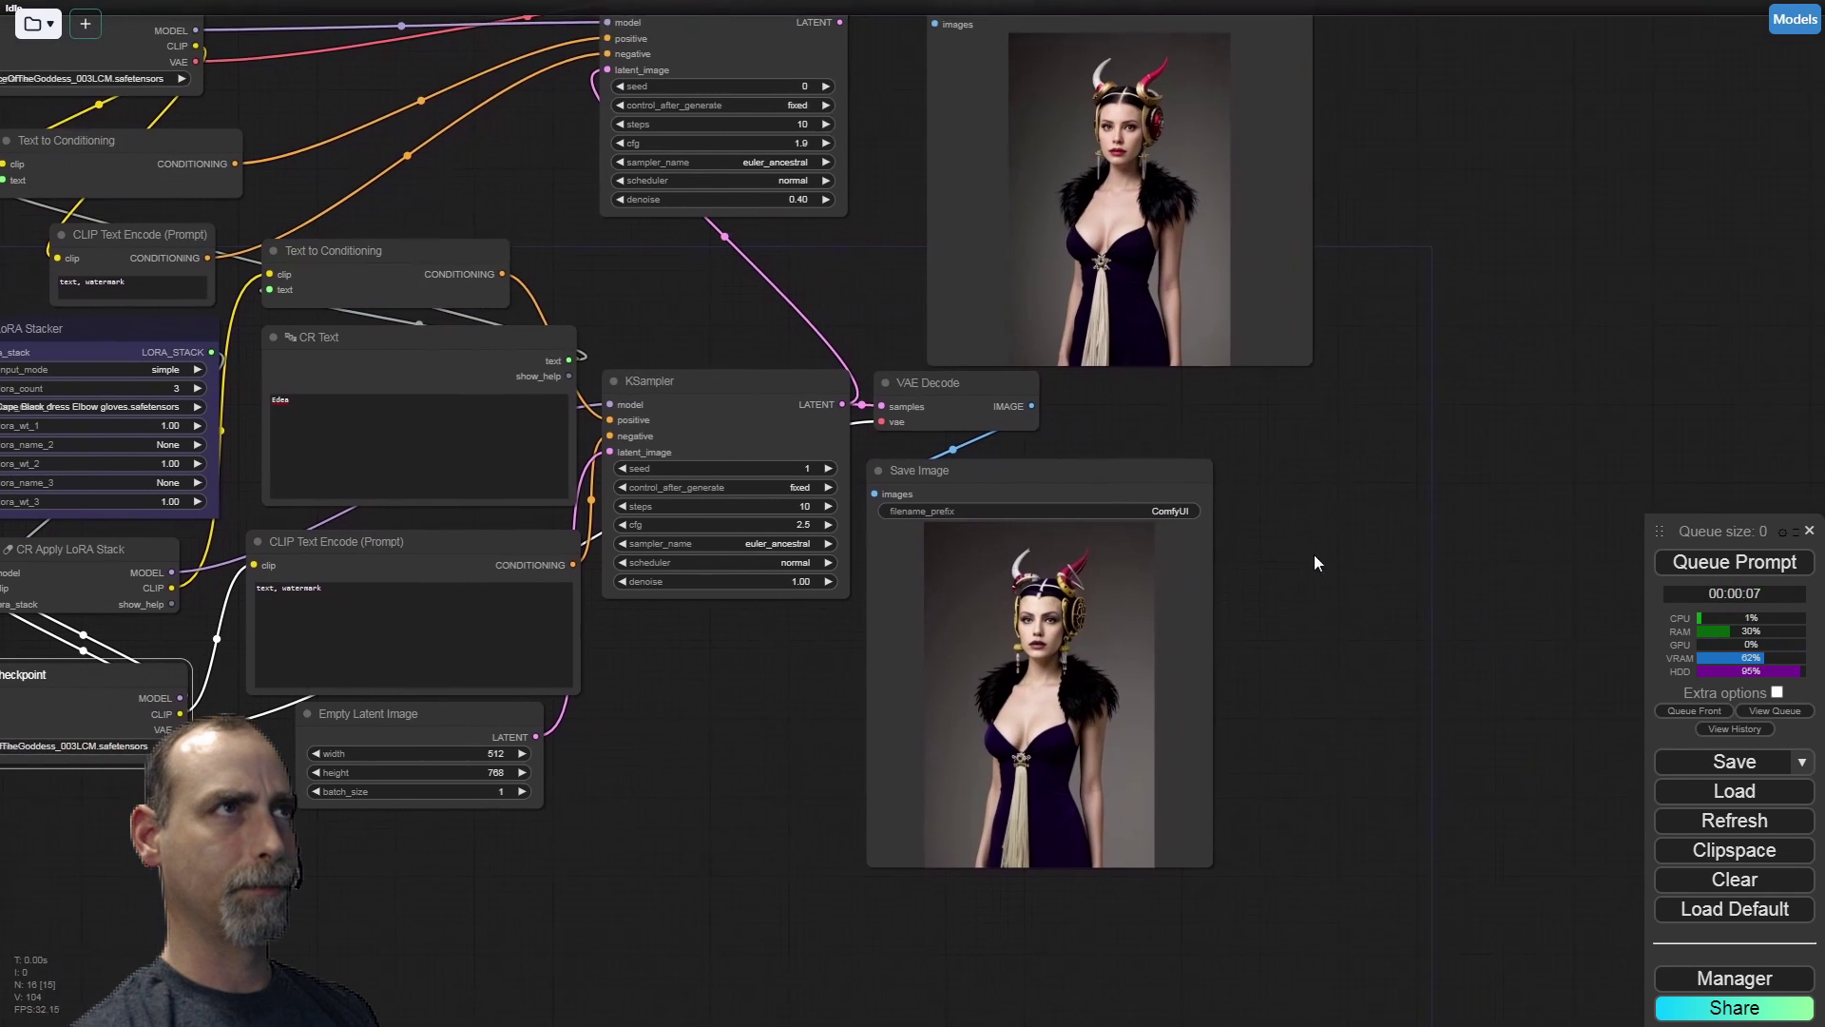
scroll(1314, 555, up, 4)
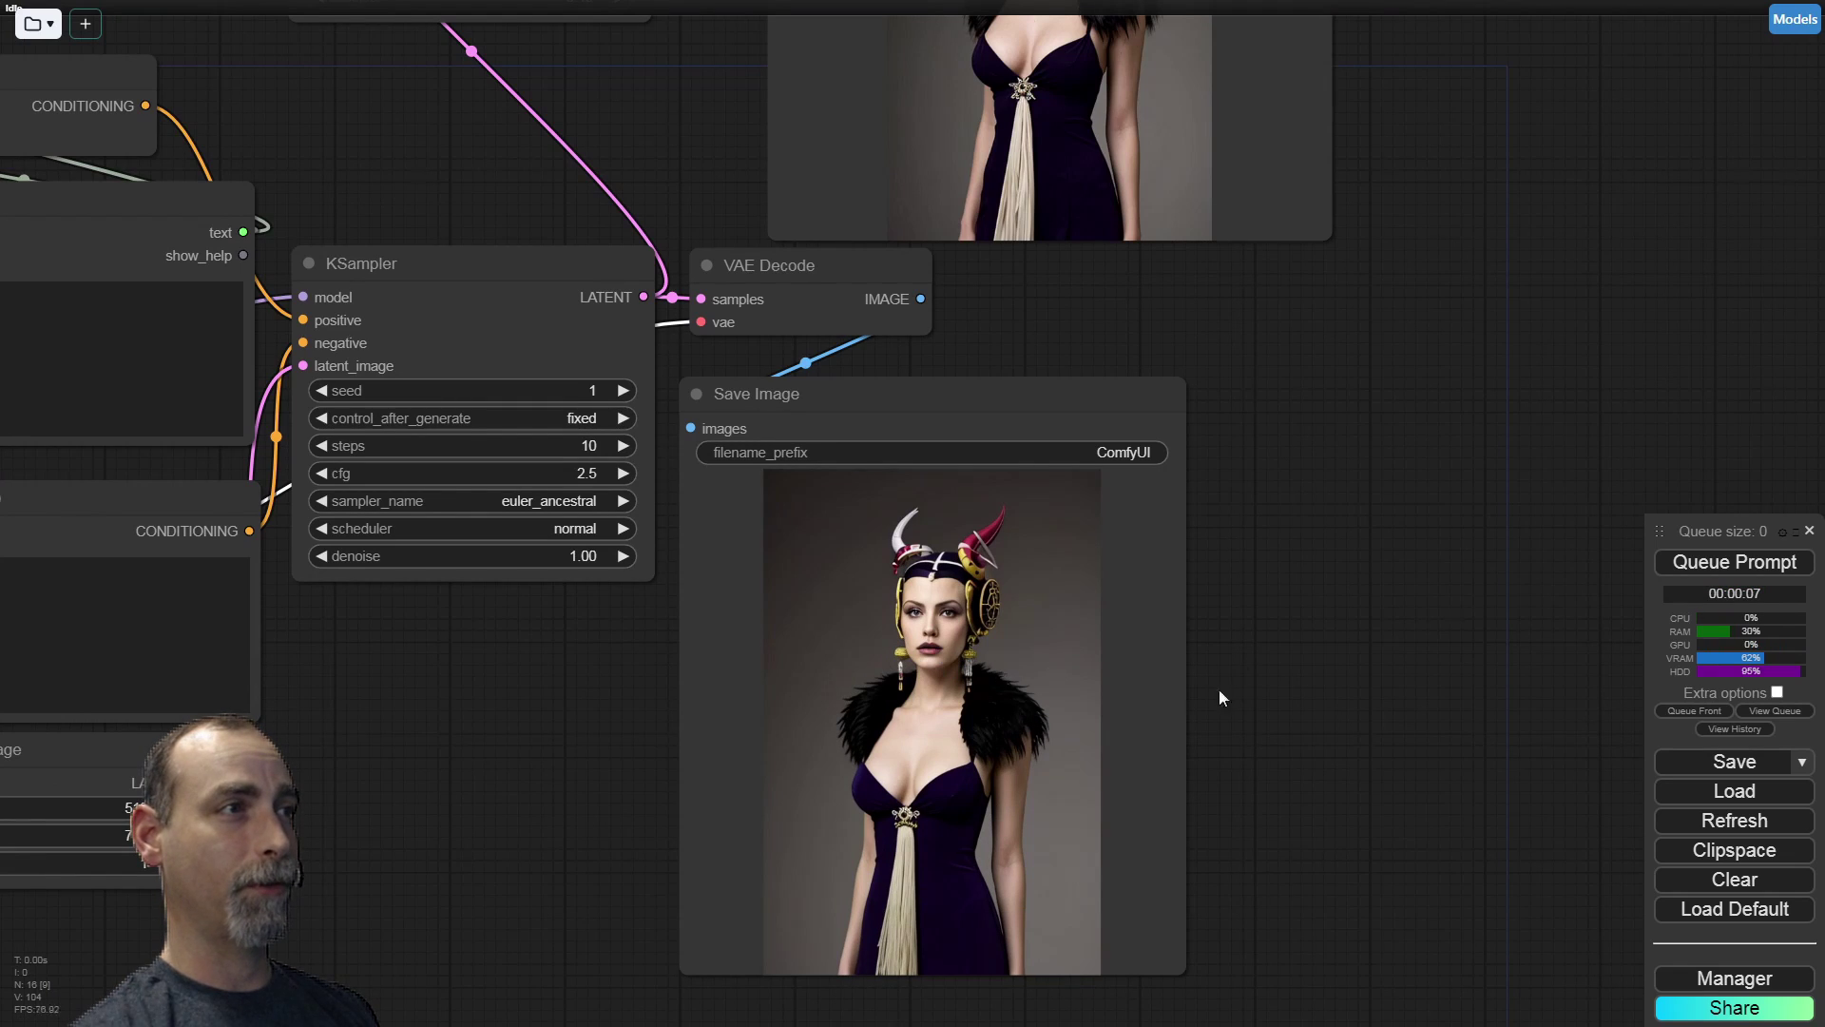
scroll(1276, 633, down, 1)
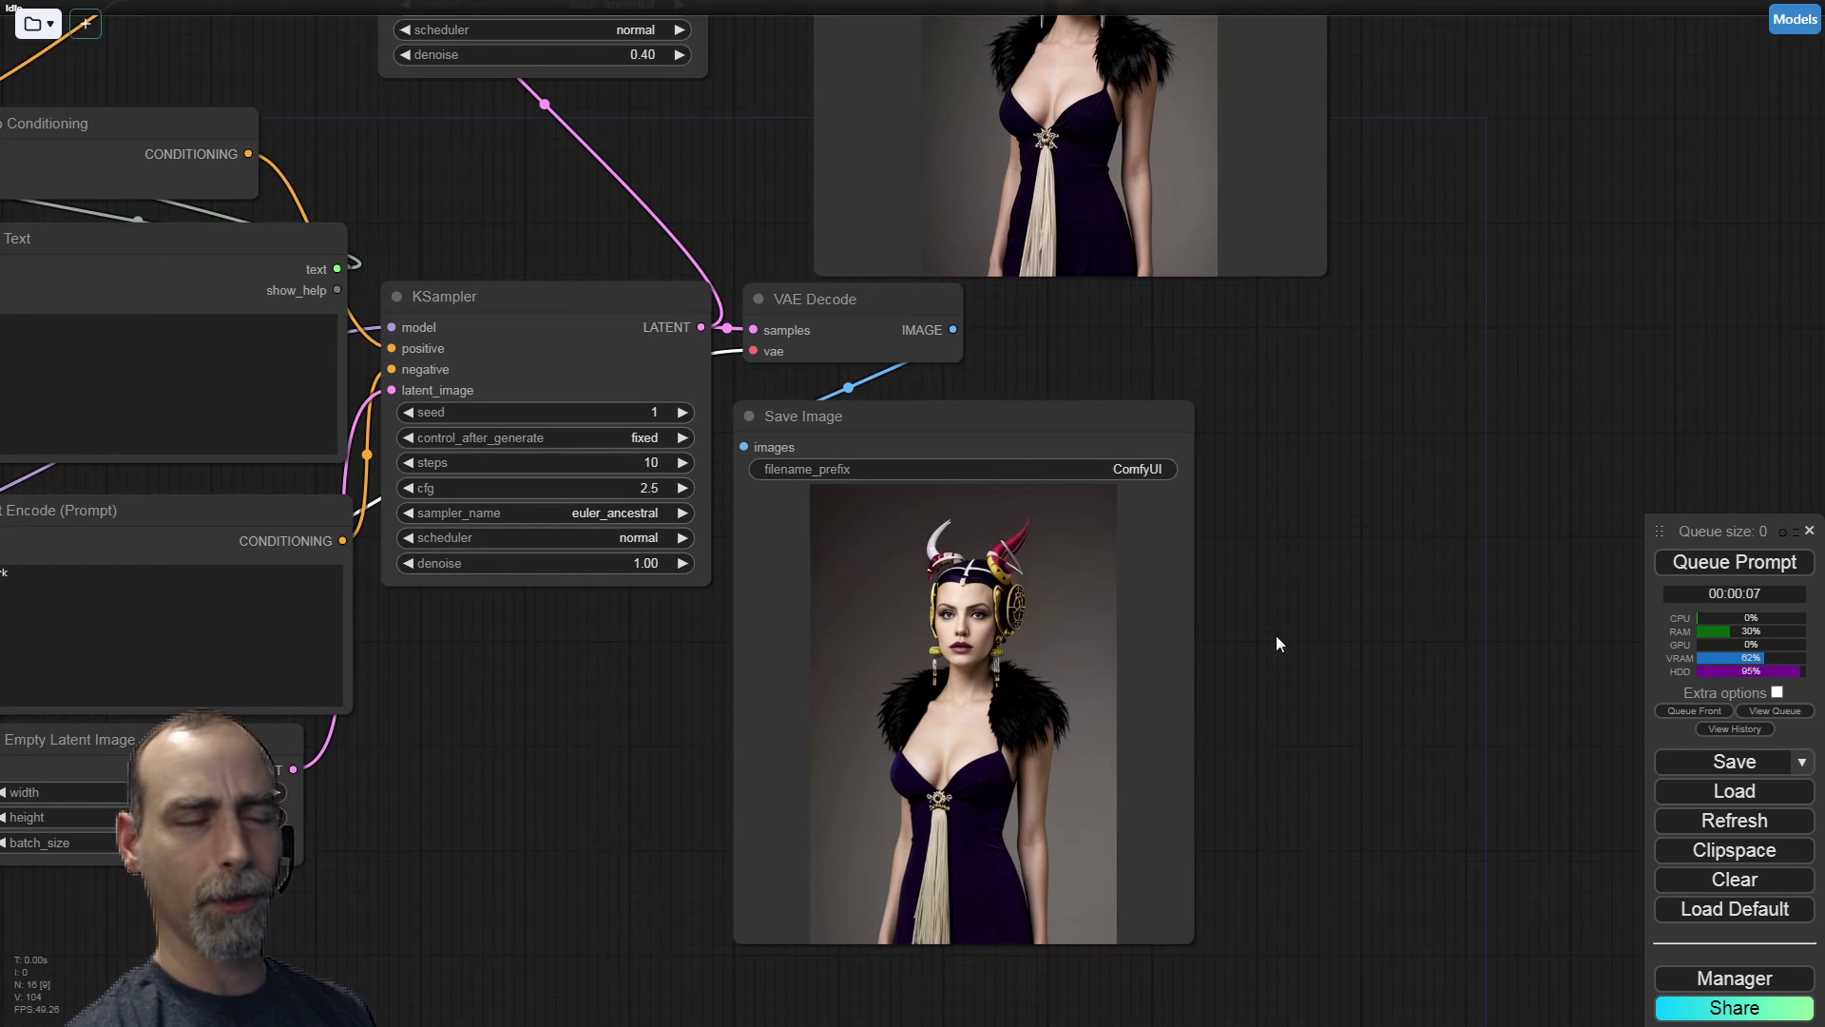
scroll(1257, 746, down, 1)
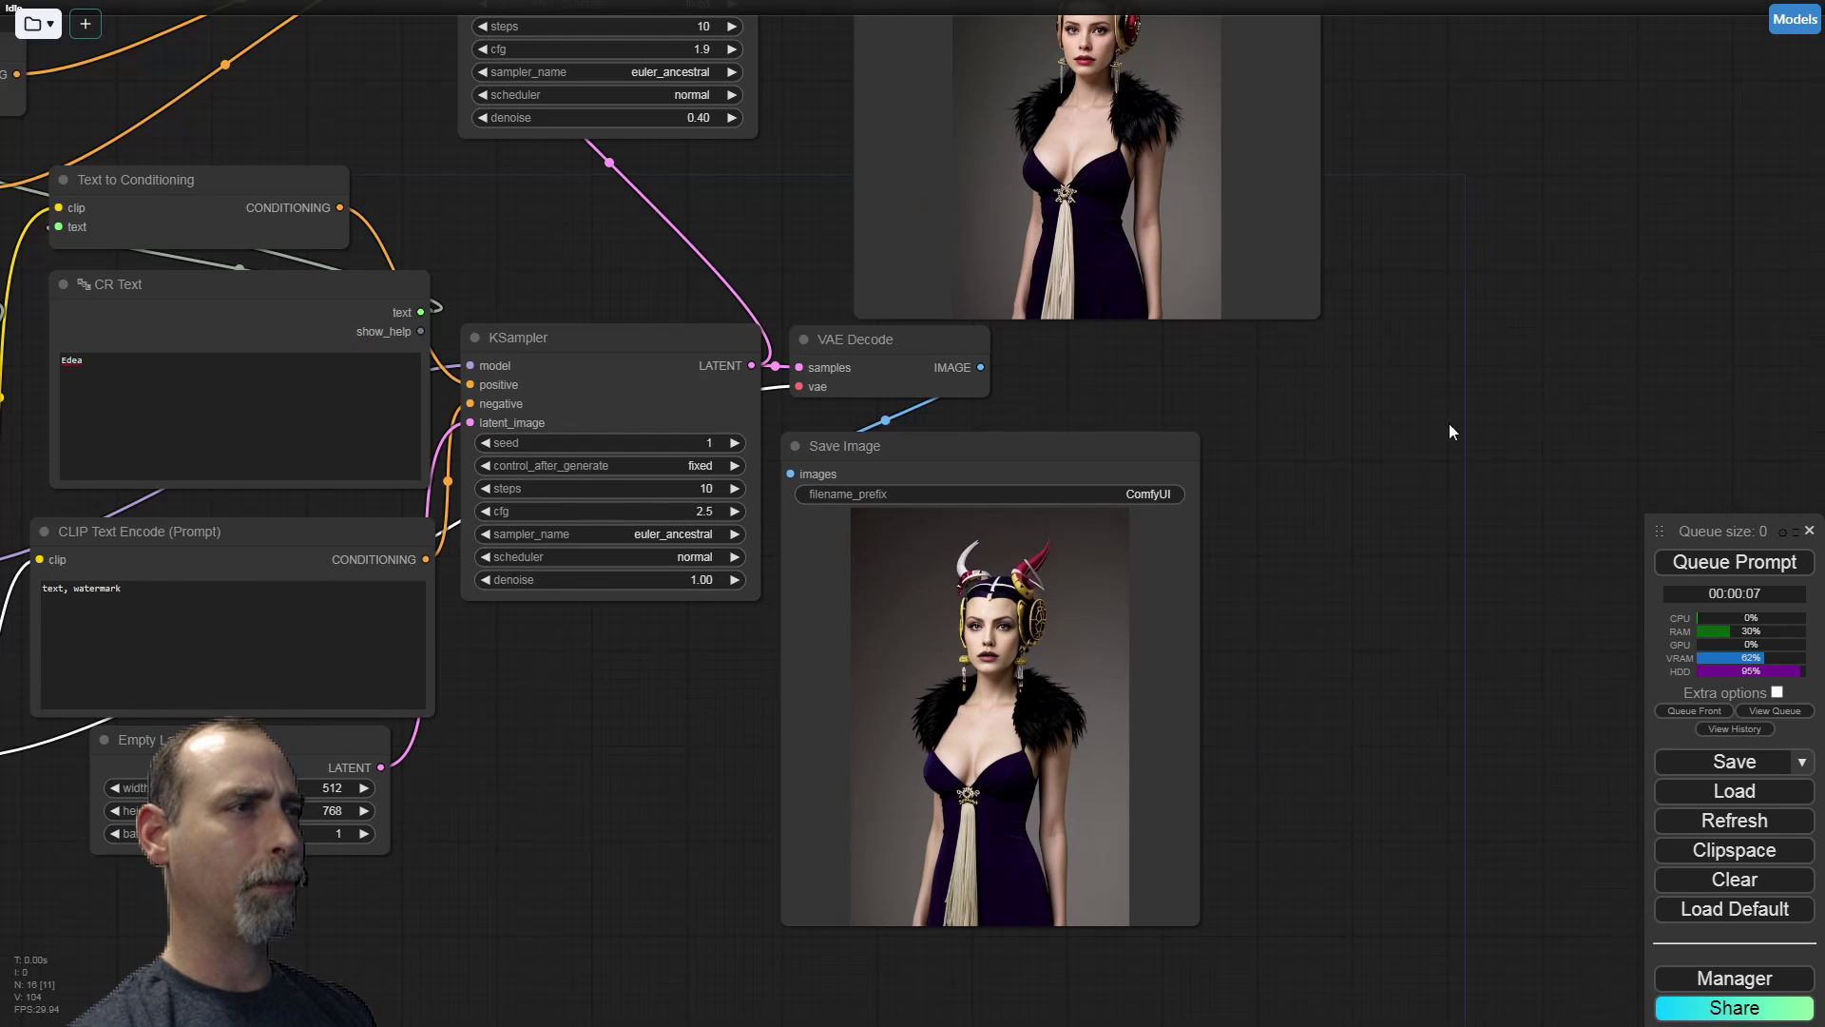
scroll(1440, 485, up, 3)
scroll(984, 732, up, 5)
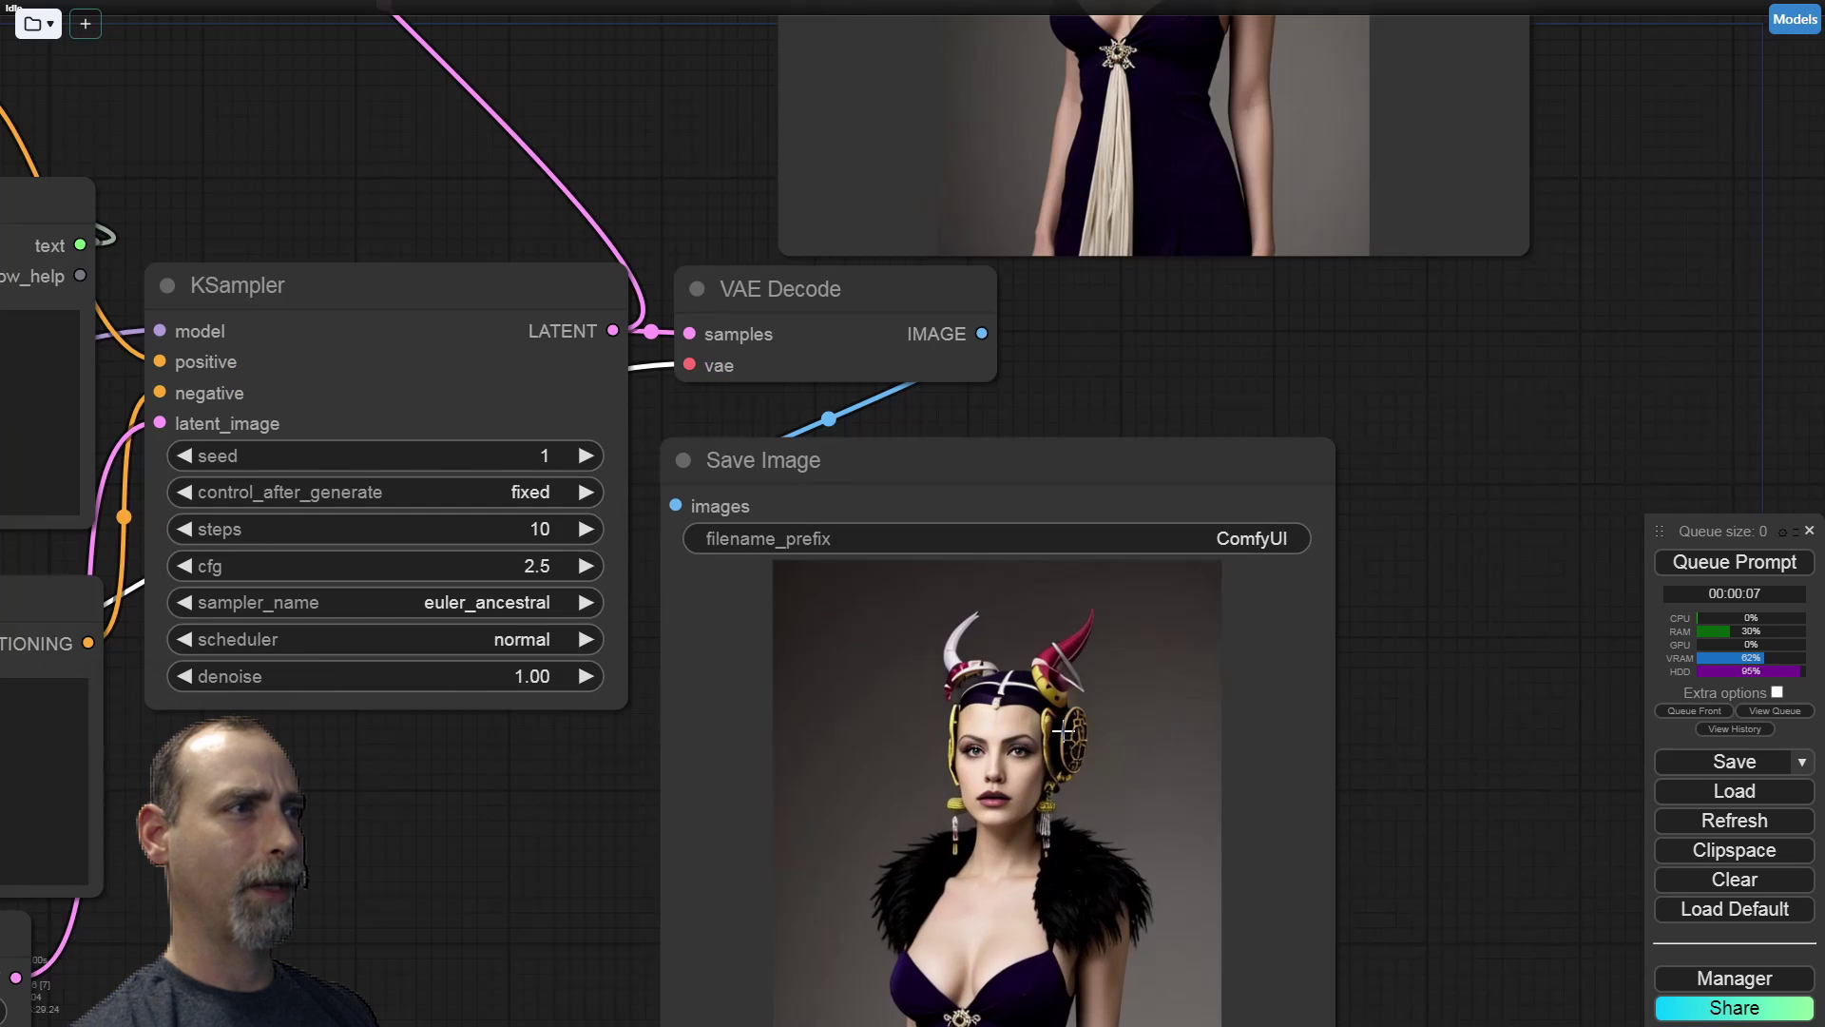
scroll(1493, 637, down, 4)
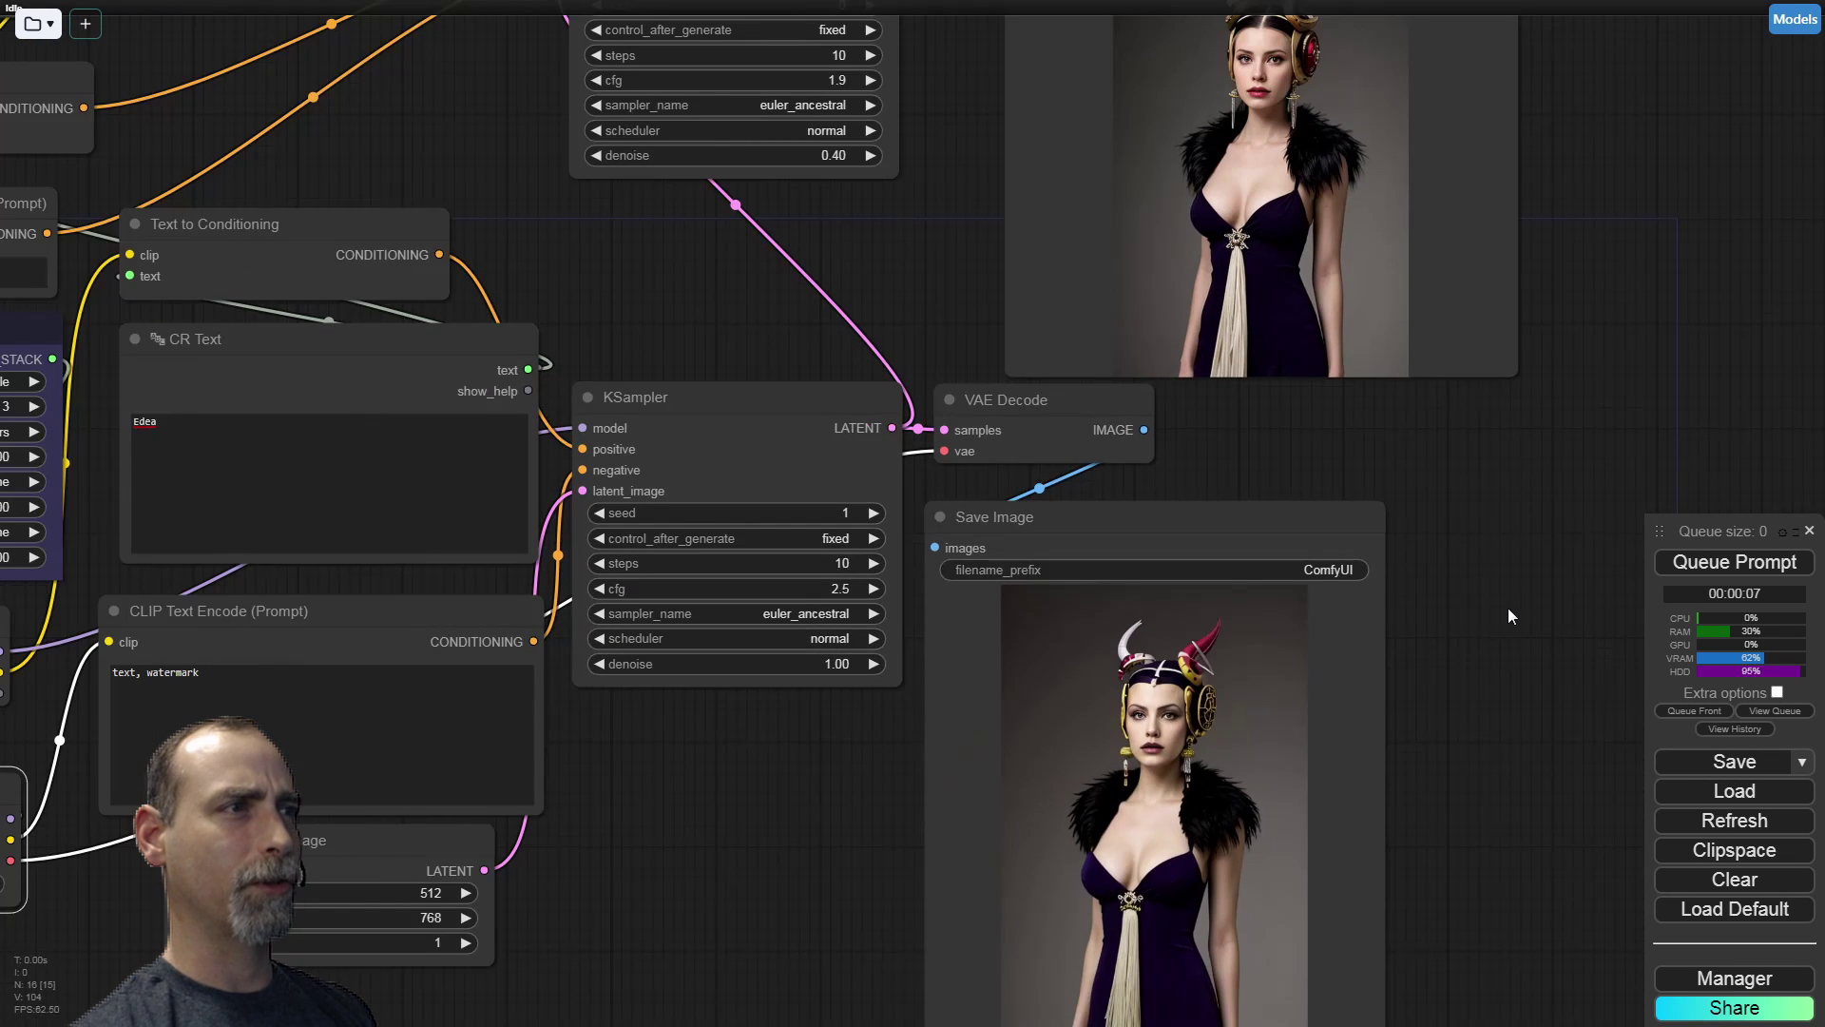
drag(1509, 610, 1379, 893)
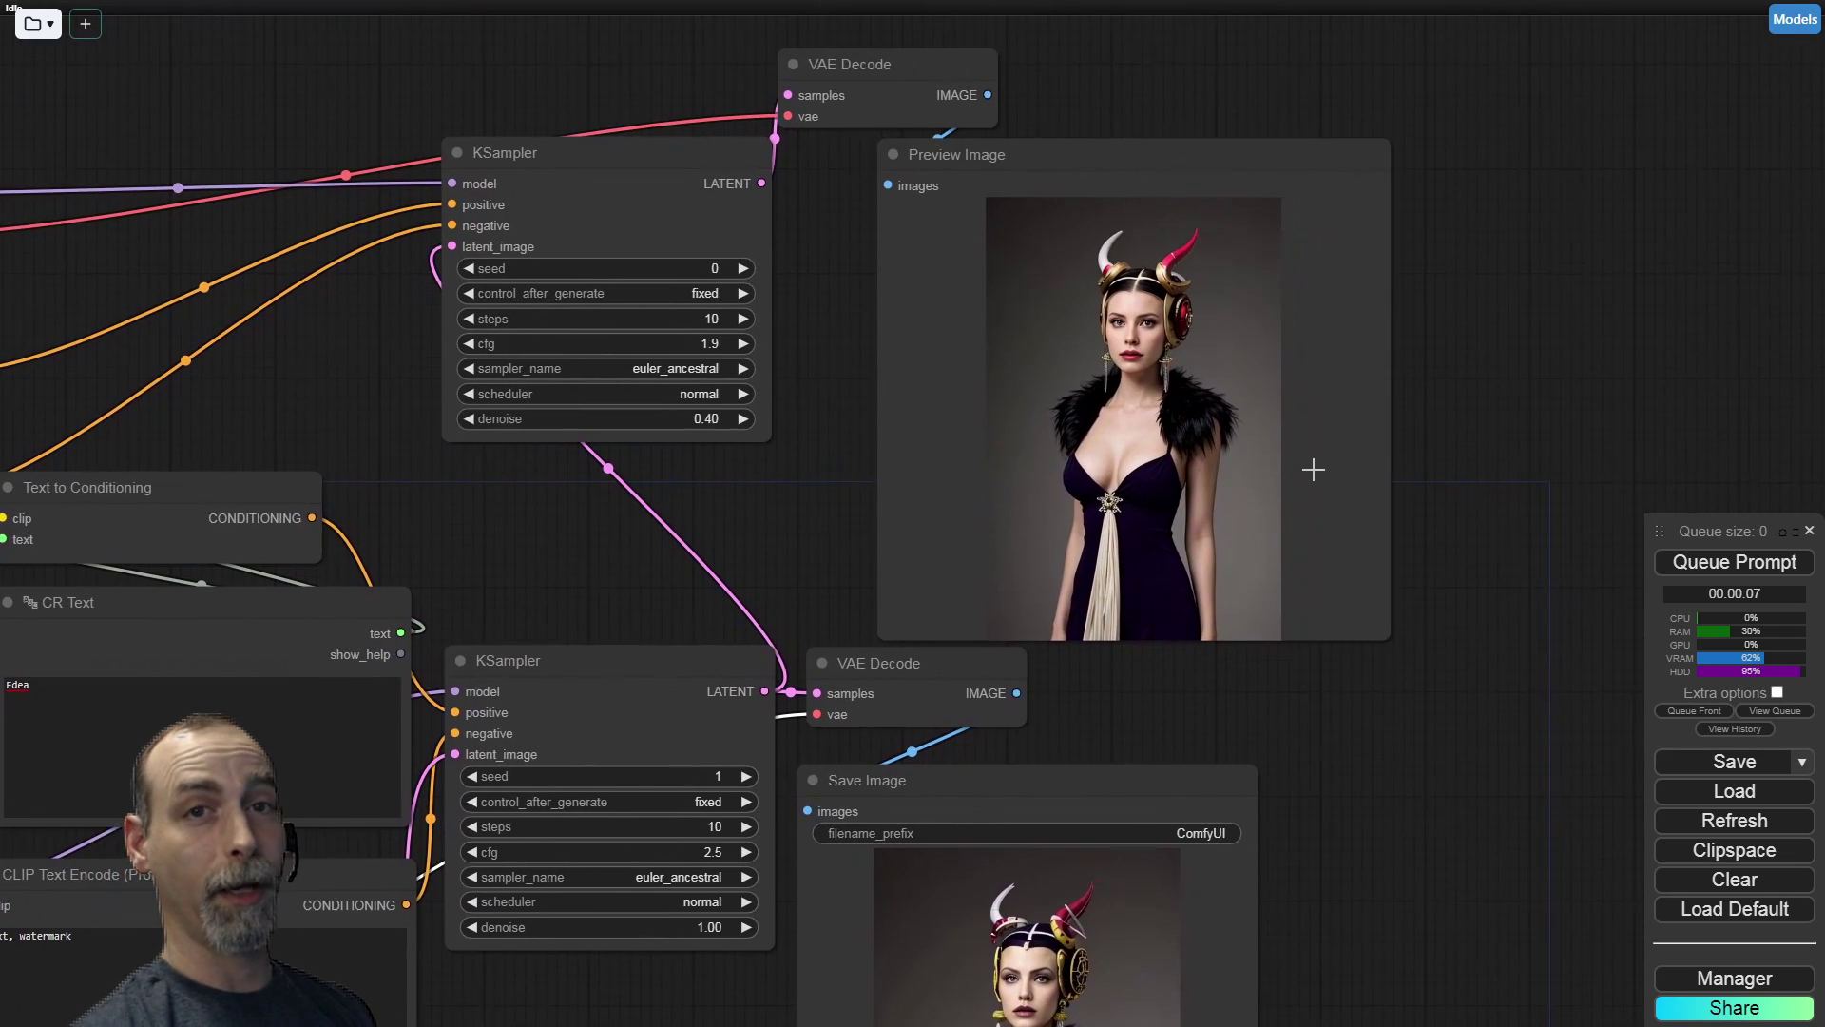
scroll(1123, 315, up, 4)
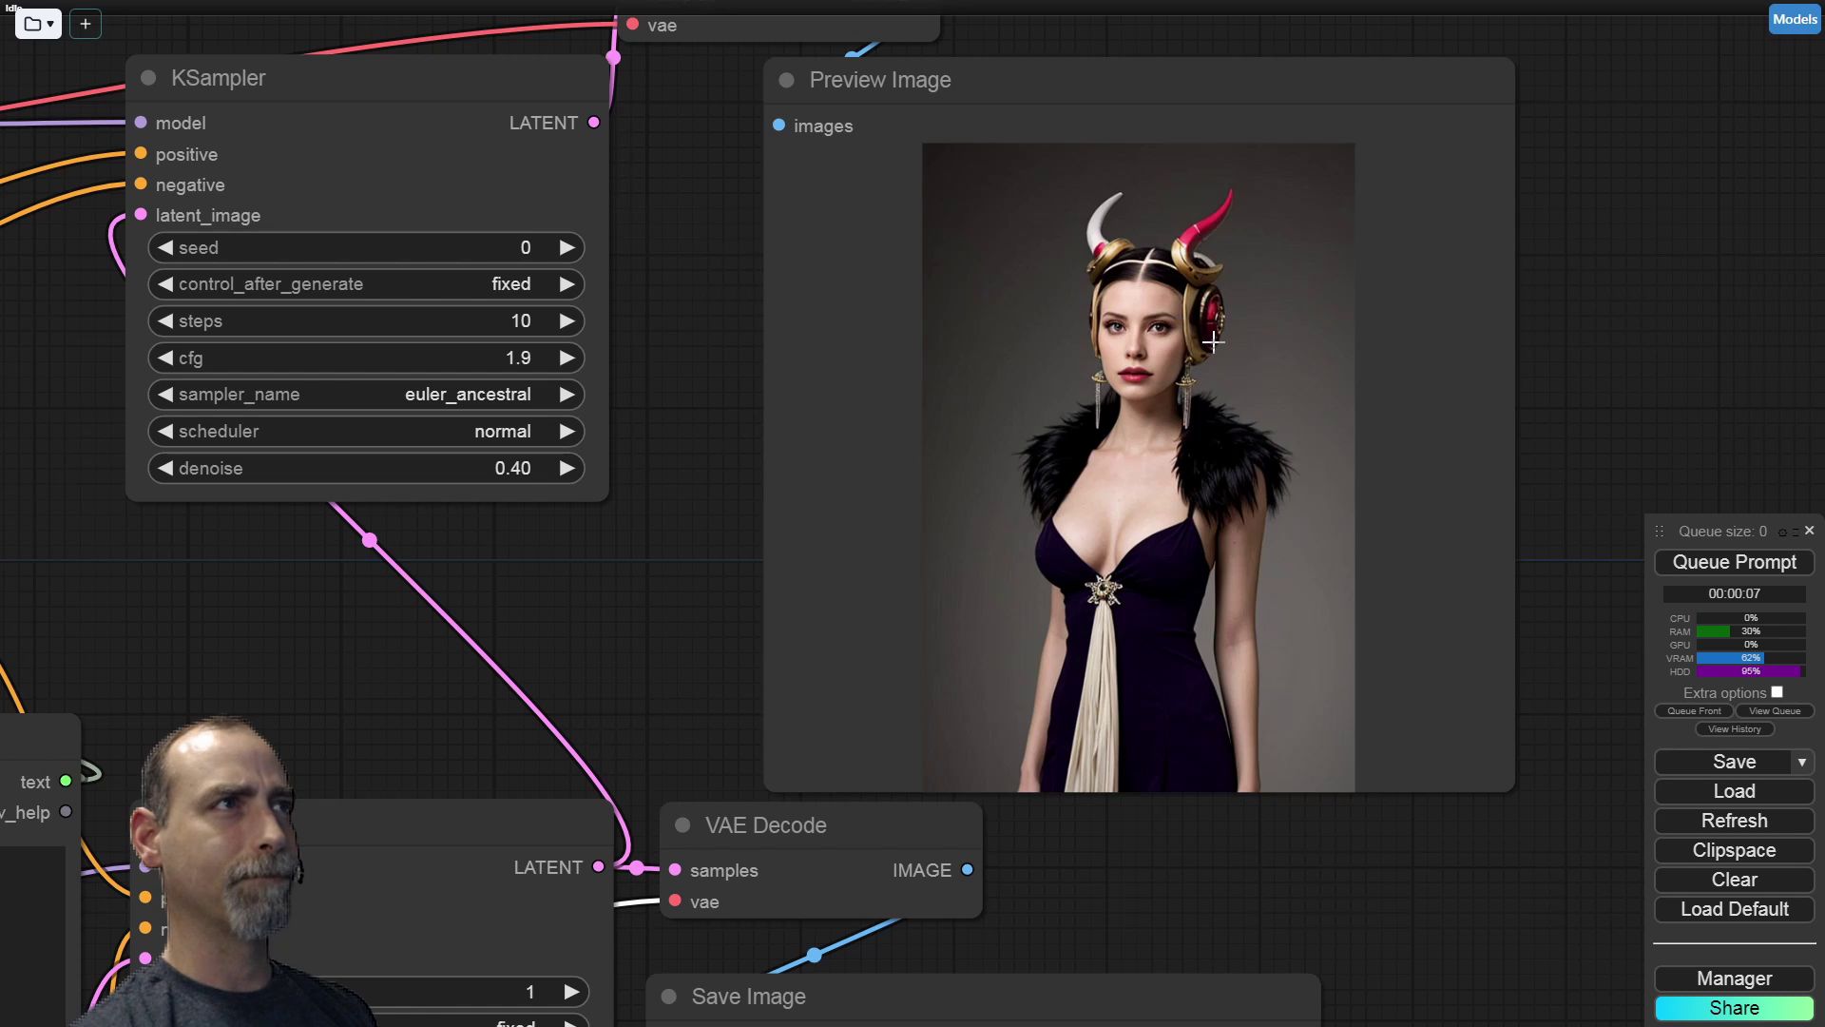
scroll(1217, 342, down, 7)
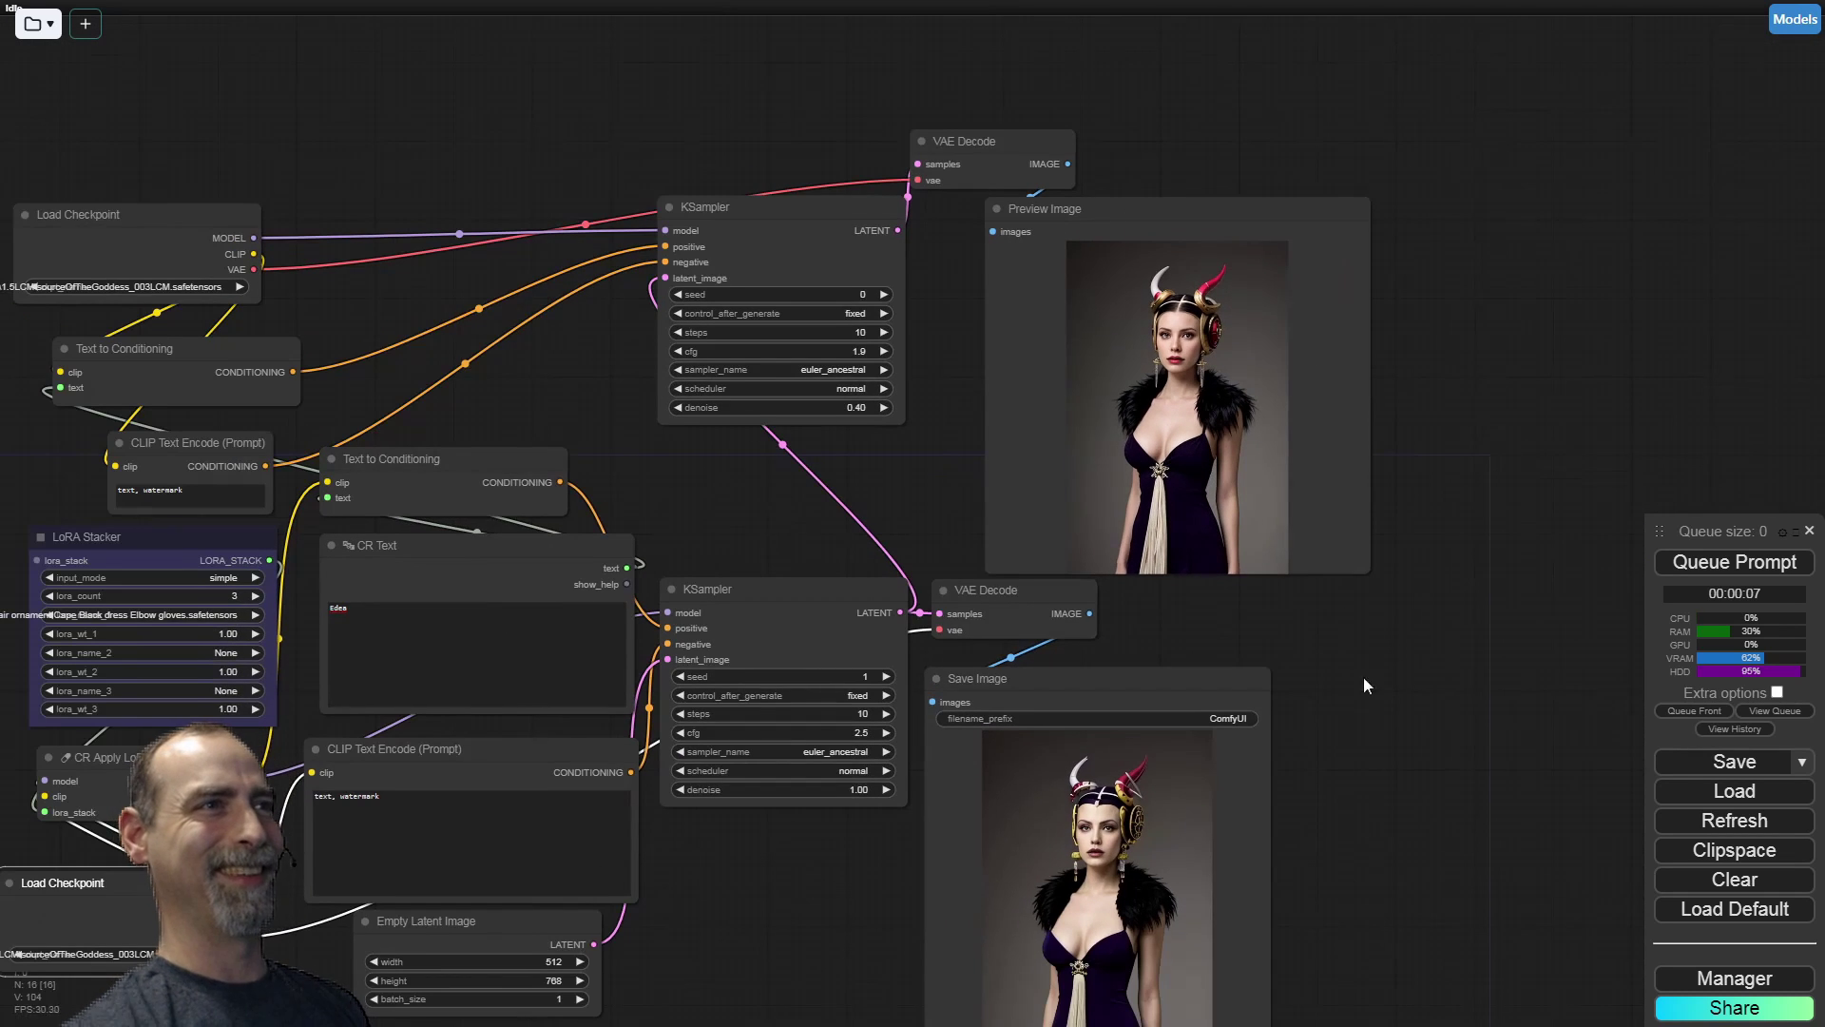
Switch the lower Load Checkpoint to dreamcrafterLCM_v10.safetensors, queue the prompt and inspect the saved image
drag(1363, 677, 1495, 472)
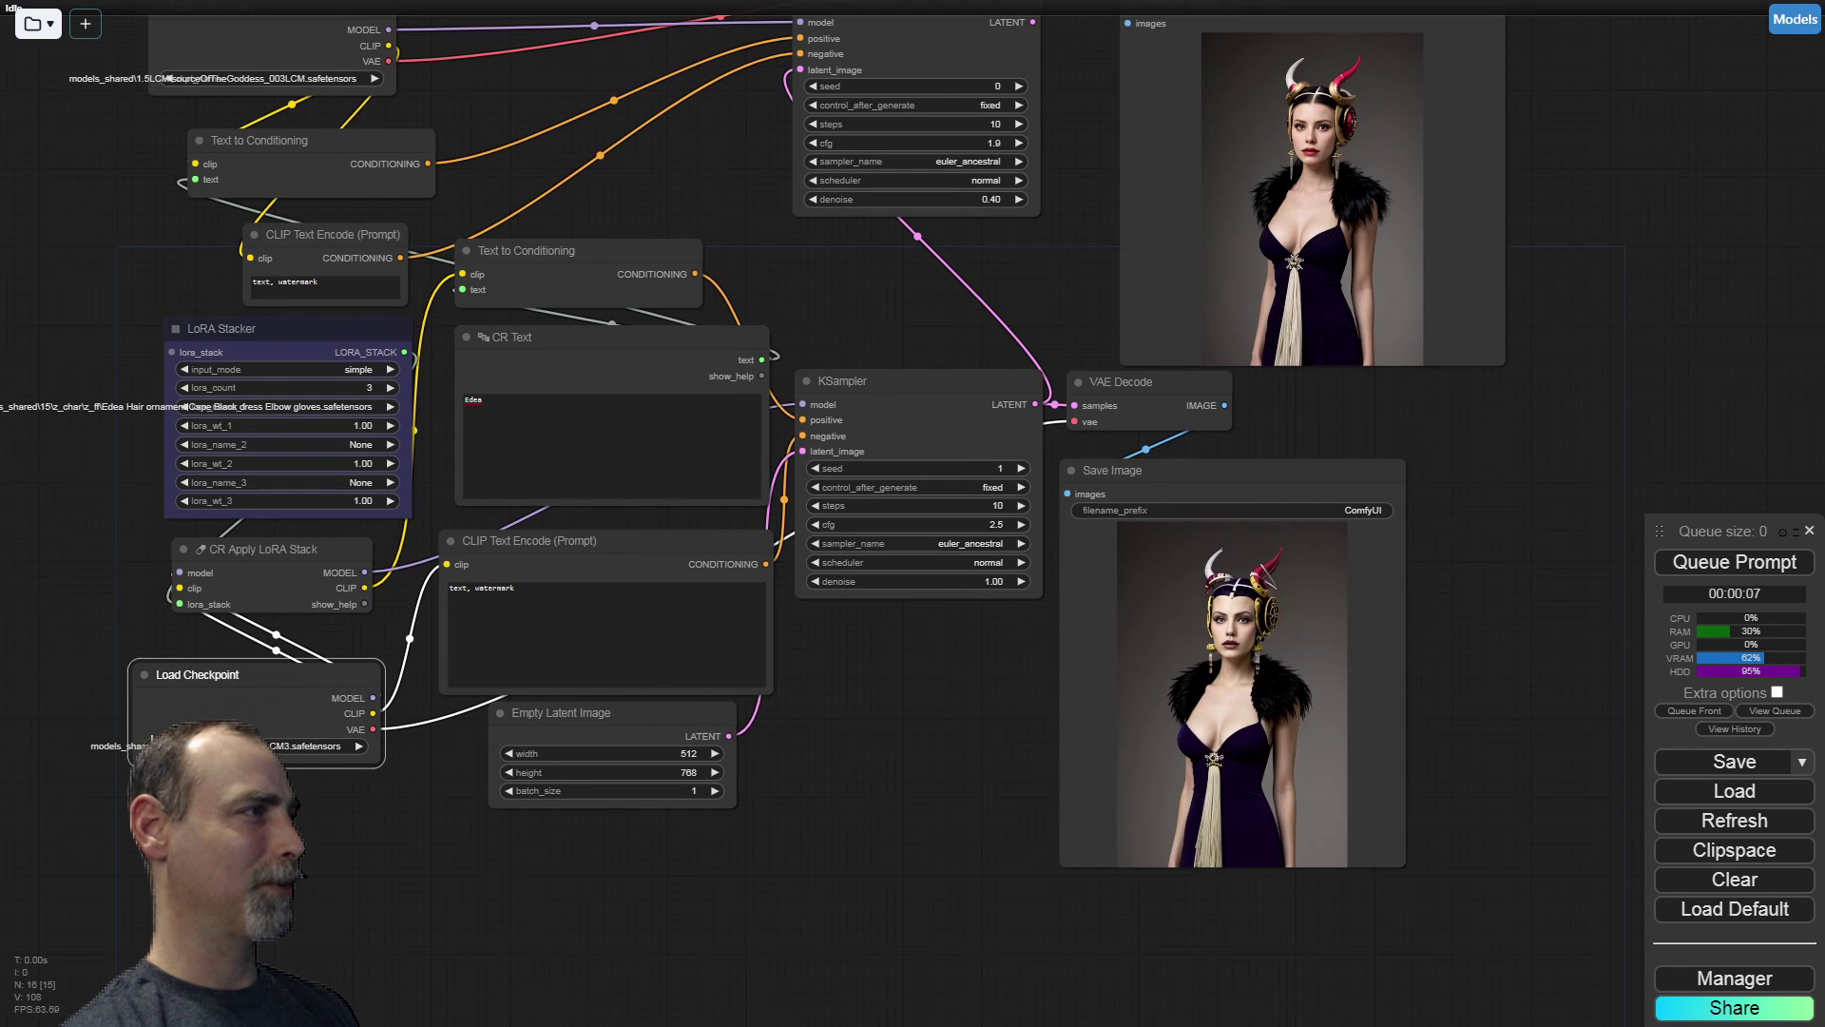
click(1716, 566)
drag(1446, 692, 1217, 637)
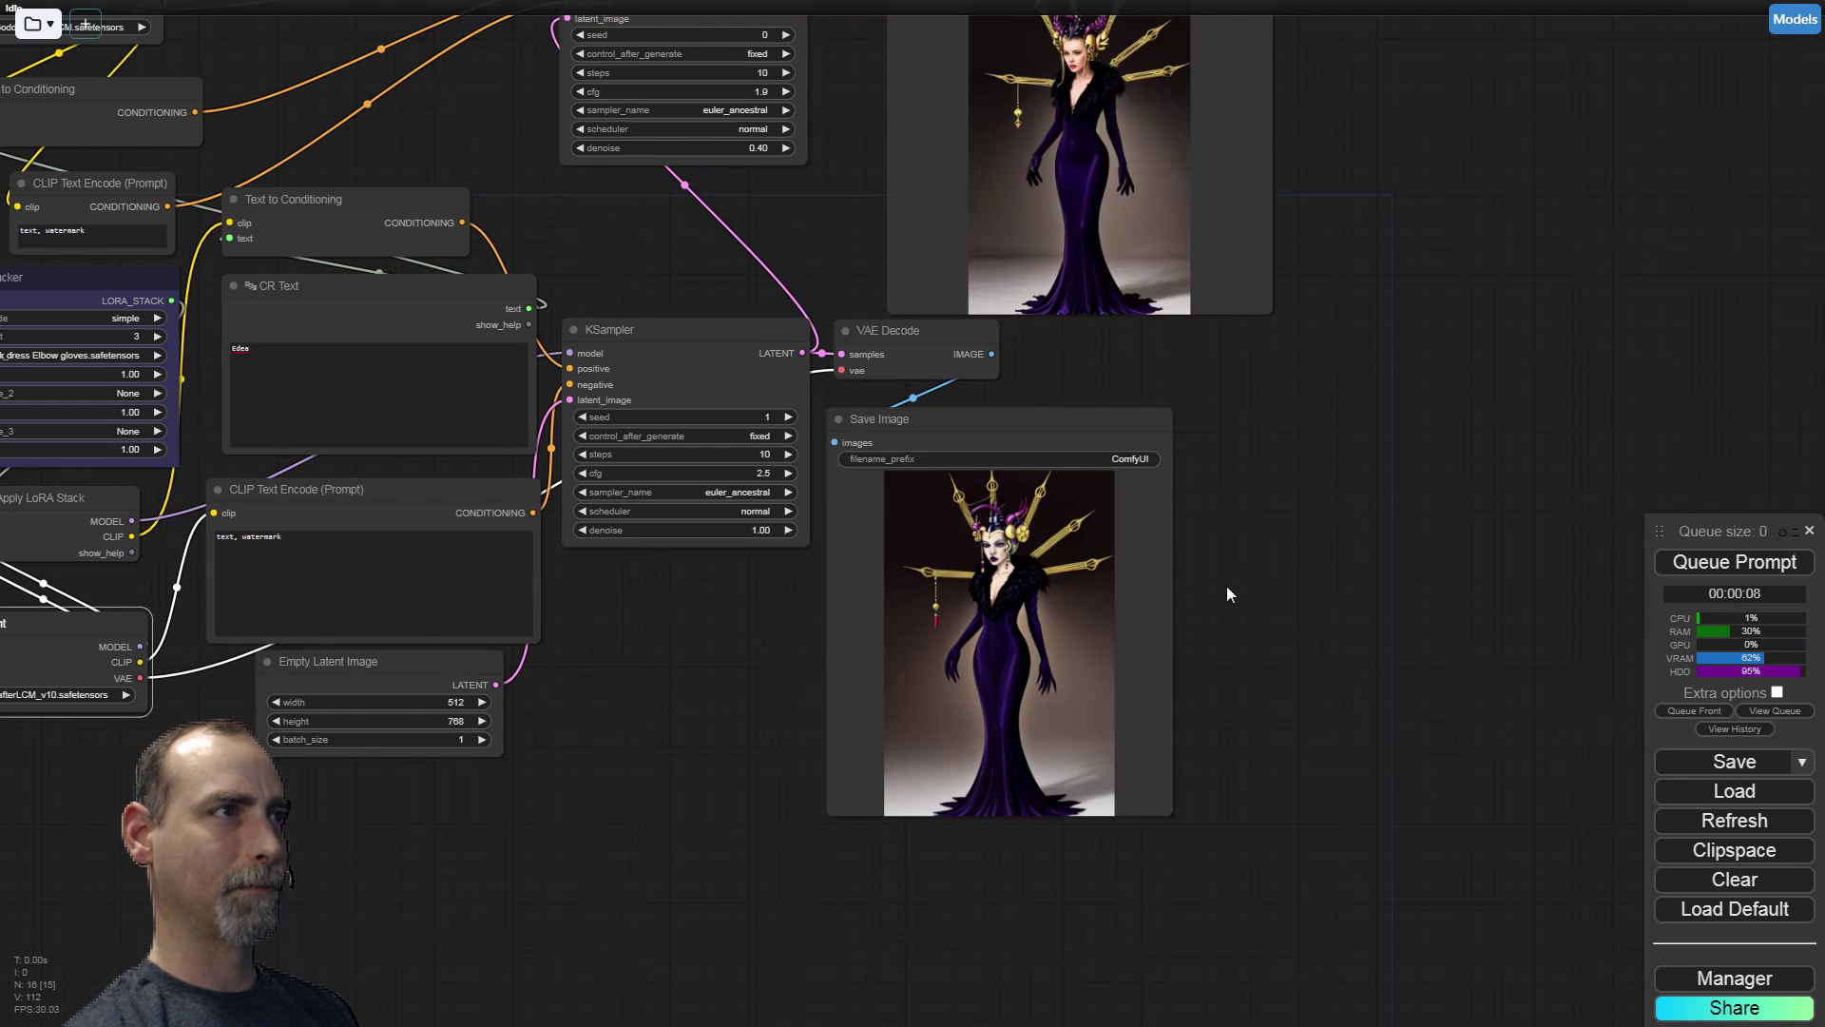
scroll(1225, 595, up, 4)
drag(1225, 595, 1343, 608)
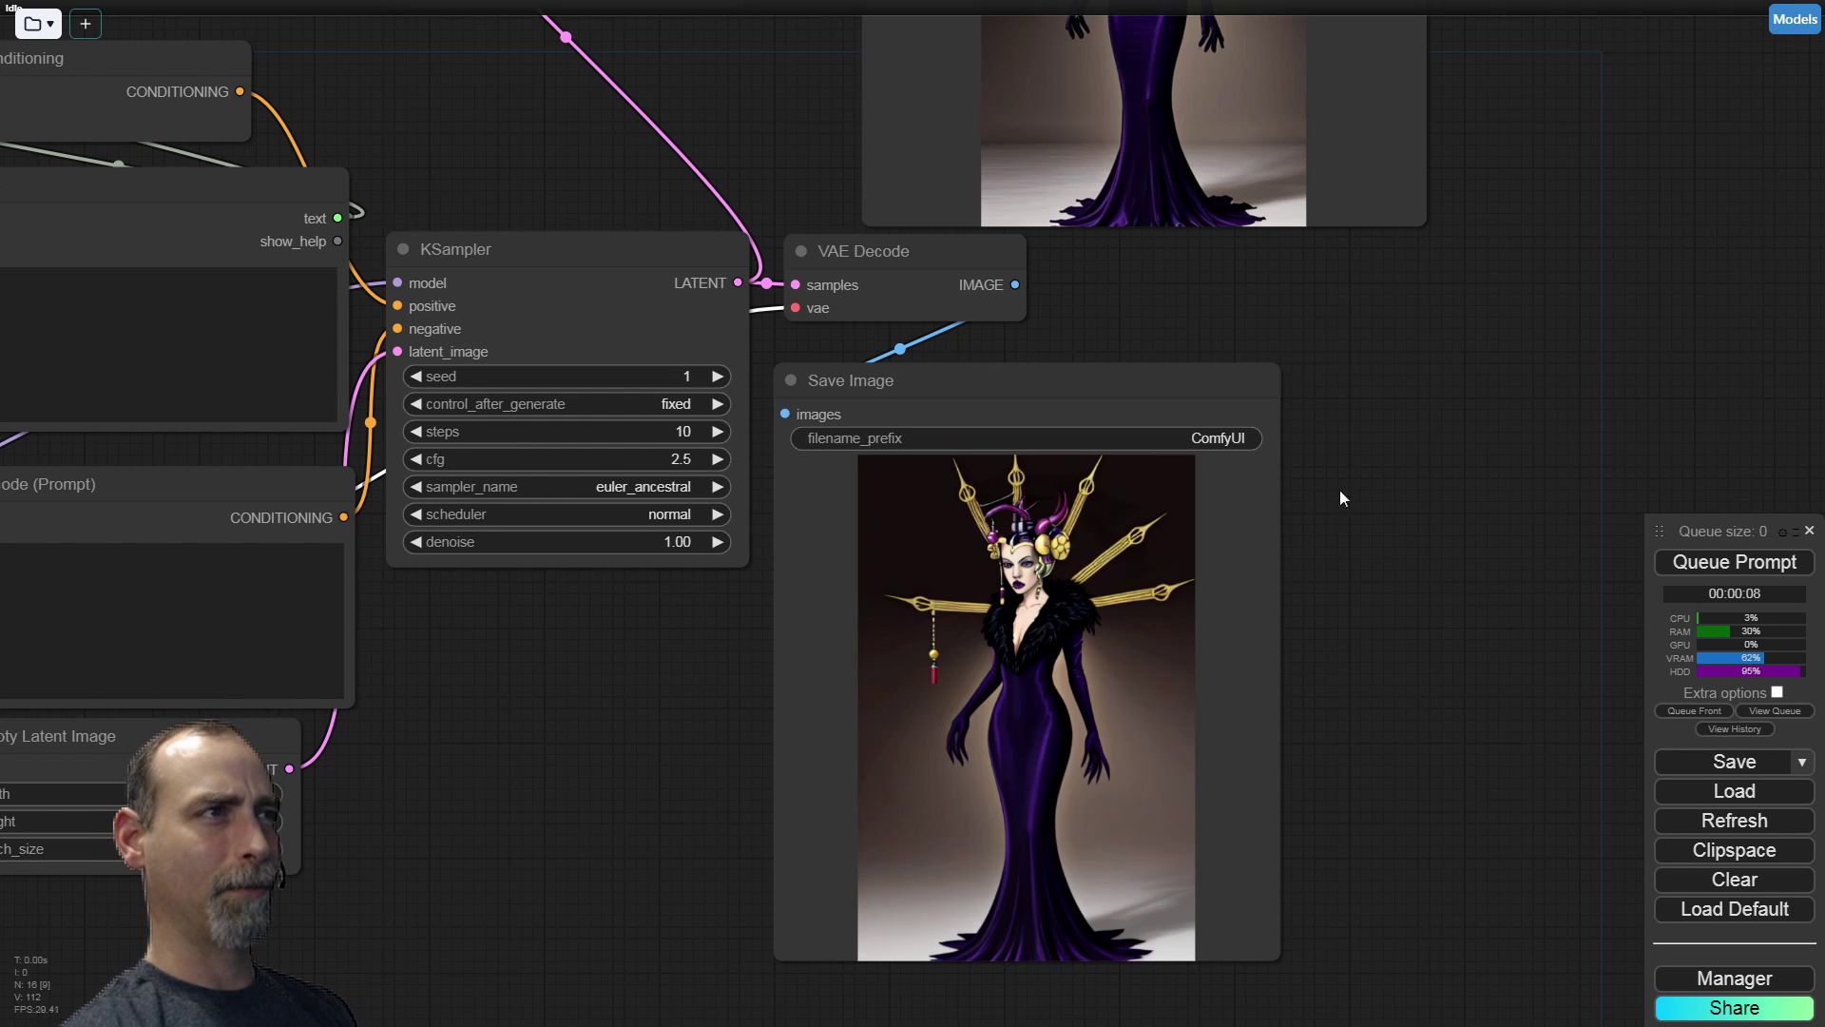
Set the lower KSampler's seed to 0, queue the prompt and inspect the new images
drag(1341, 498, 1360, 555)
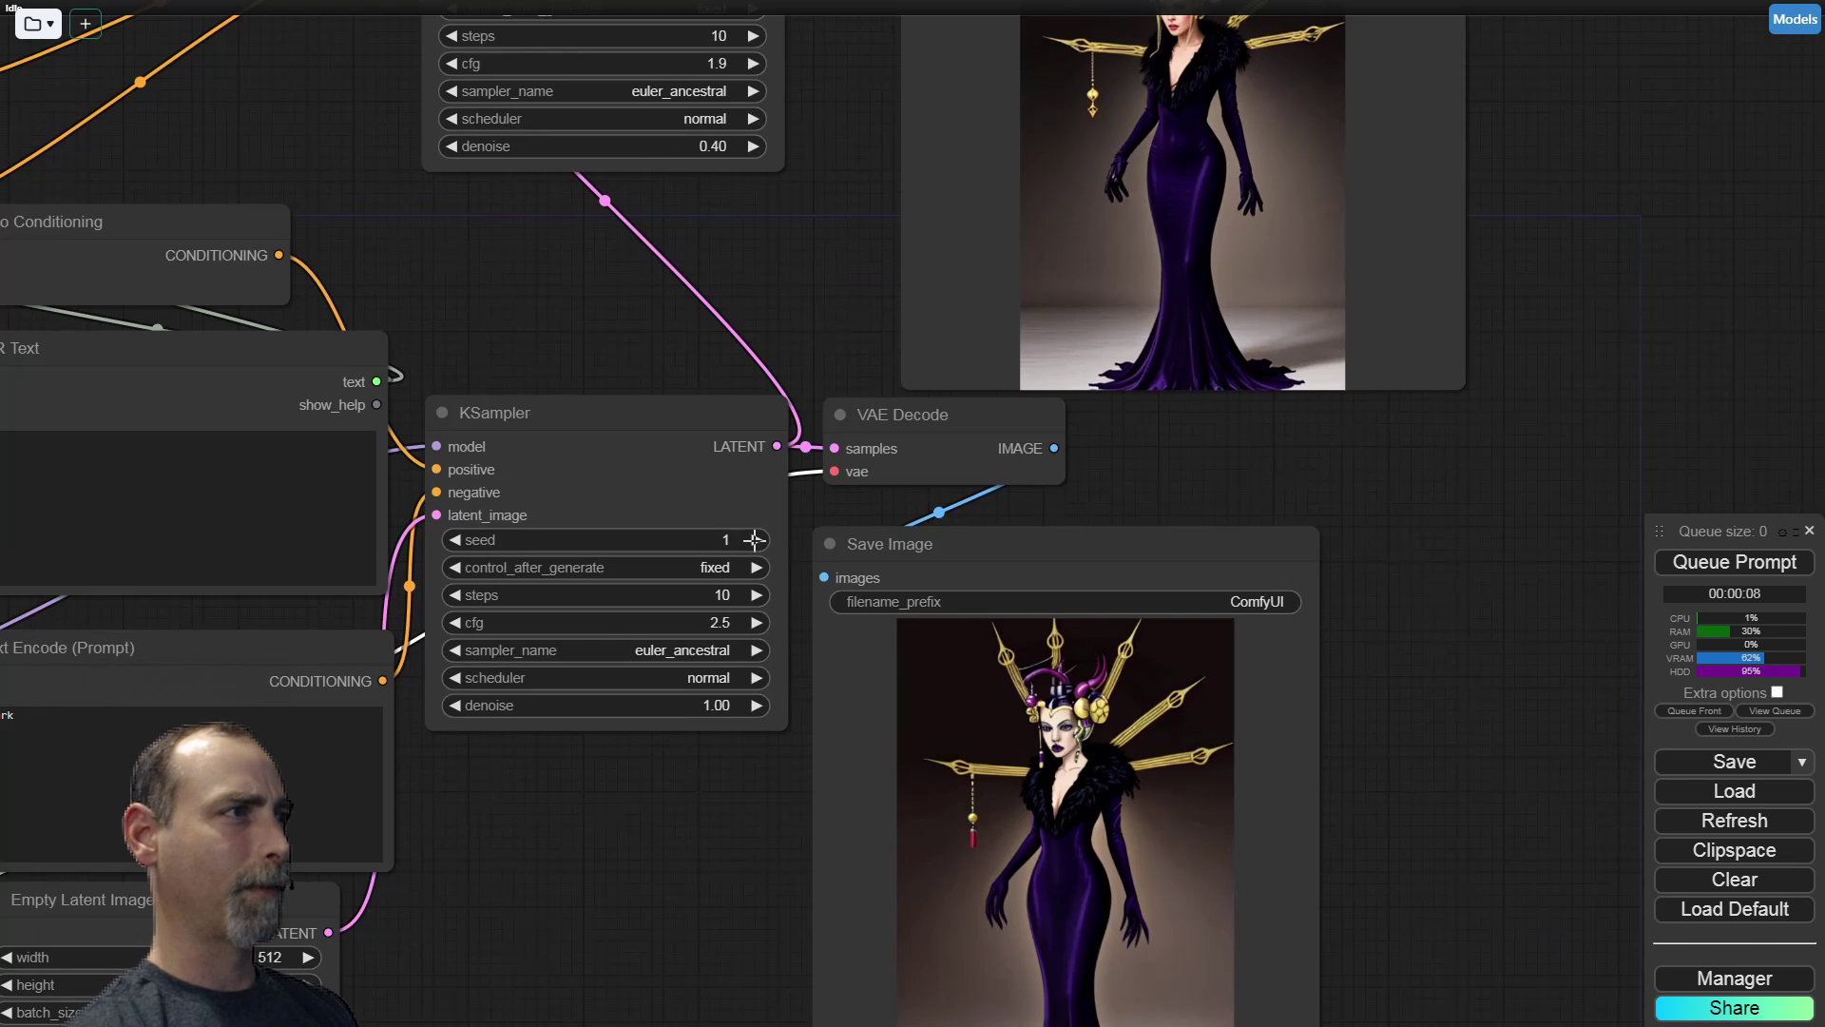
click(456, 540)
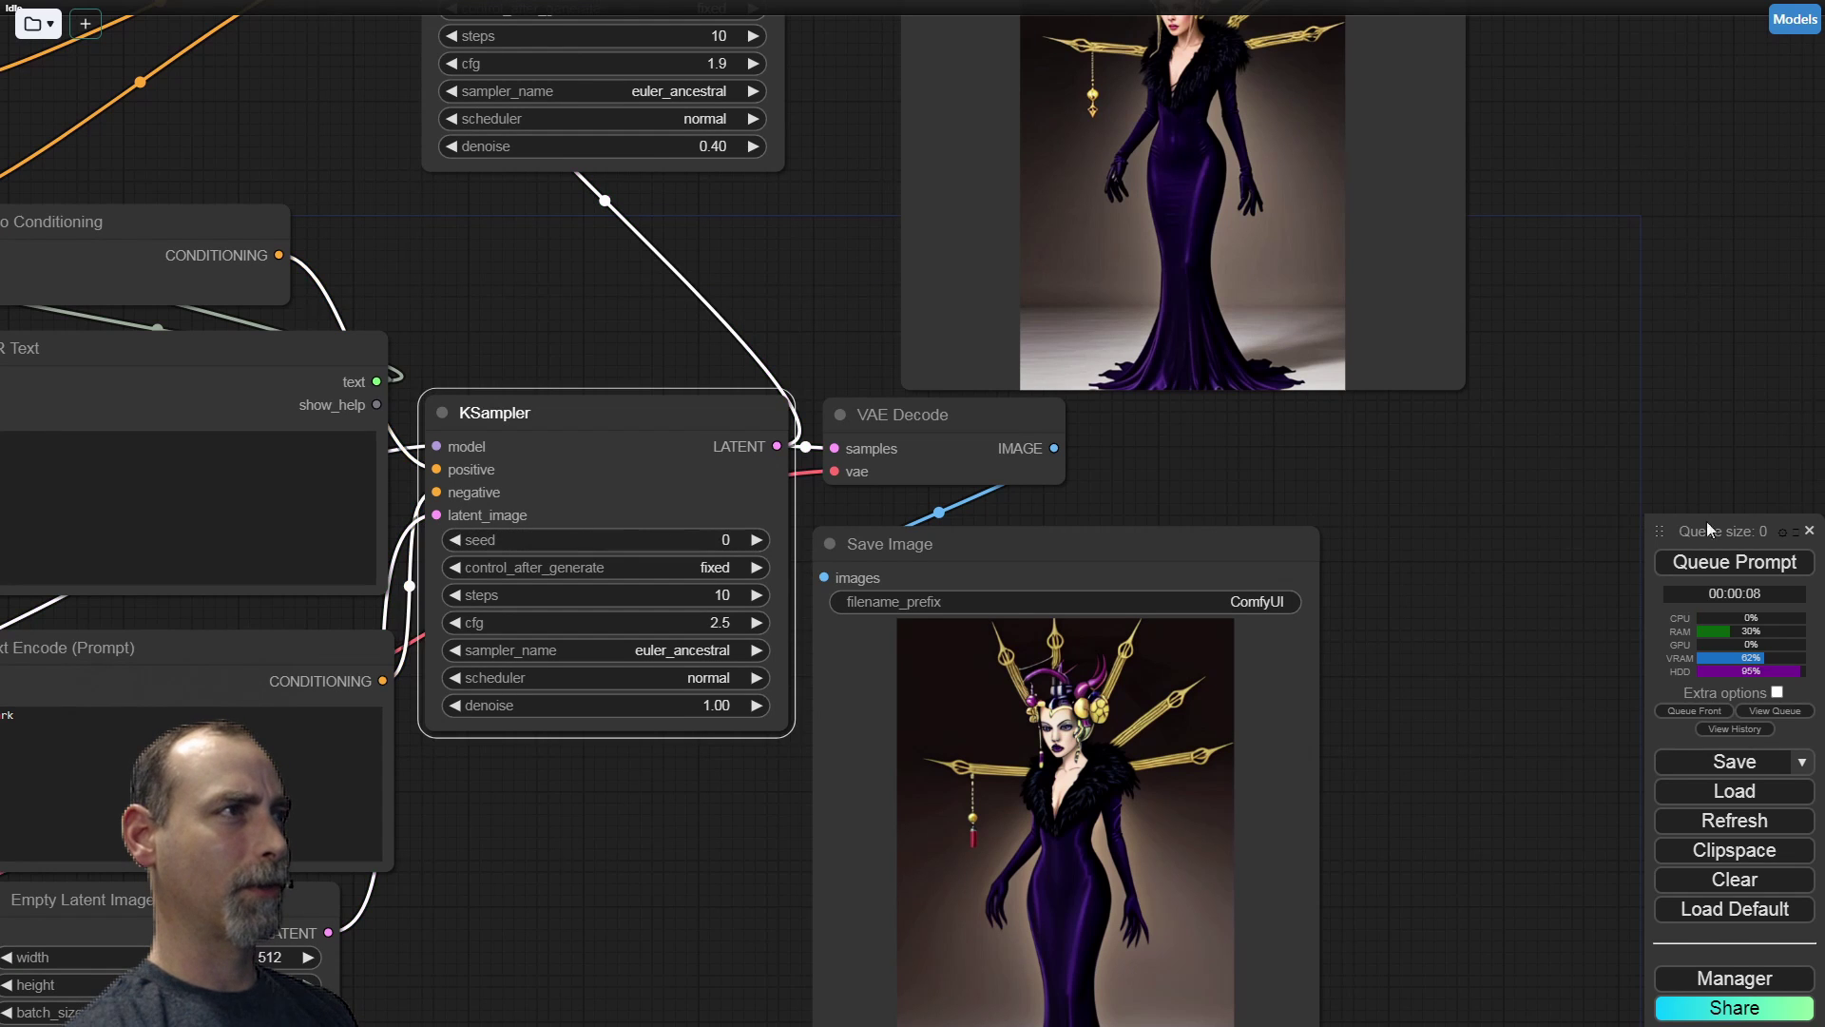
click(1716, 561)
drag(618, 861, 558, 713)
scroll(1055, 629, up, 1)
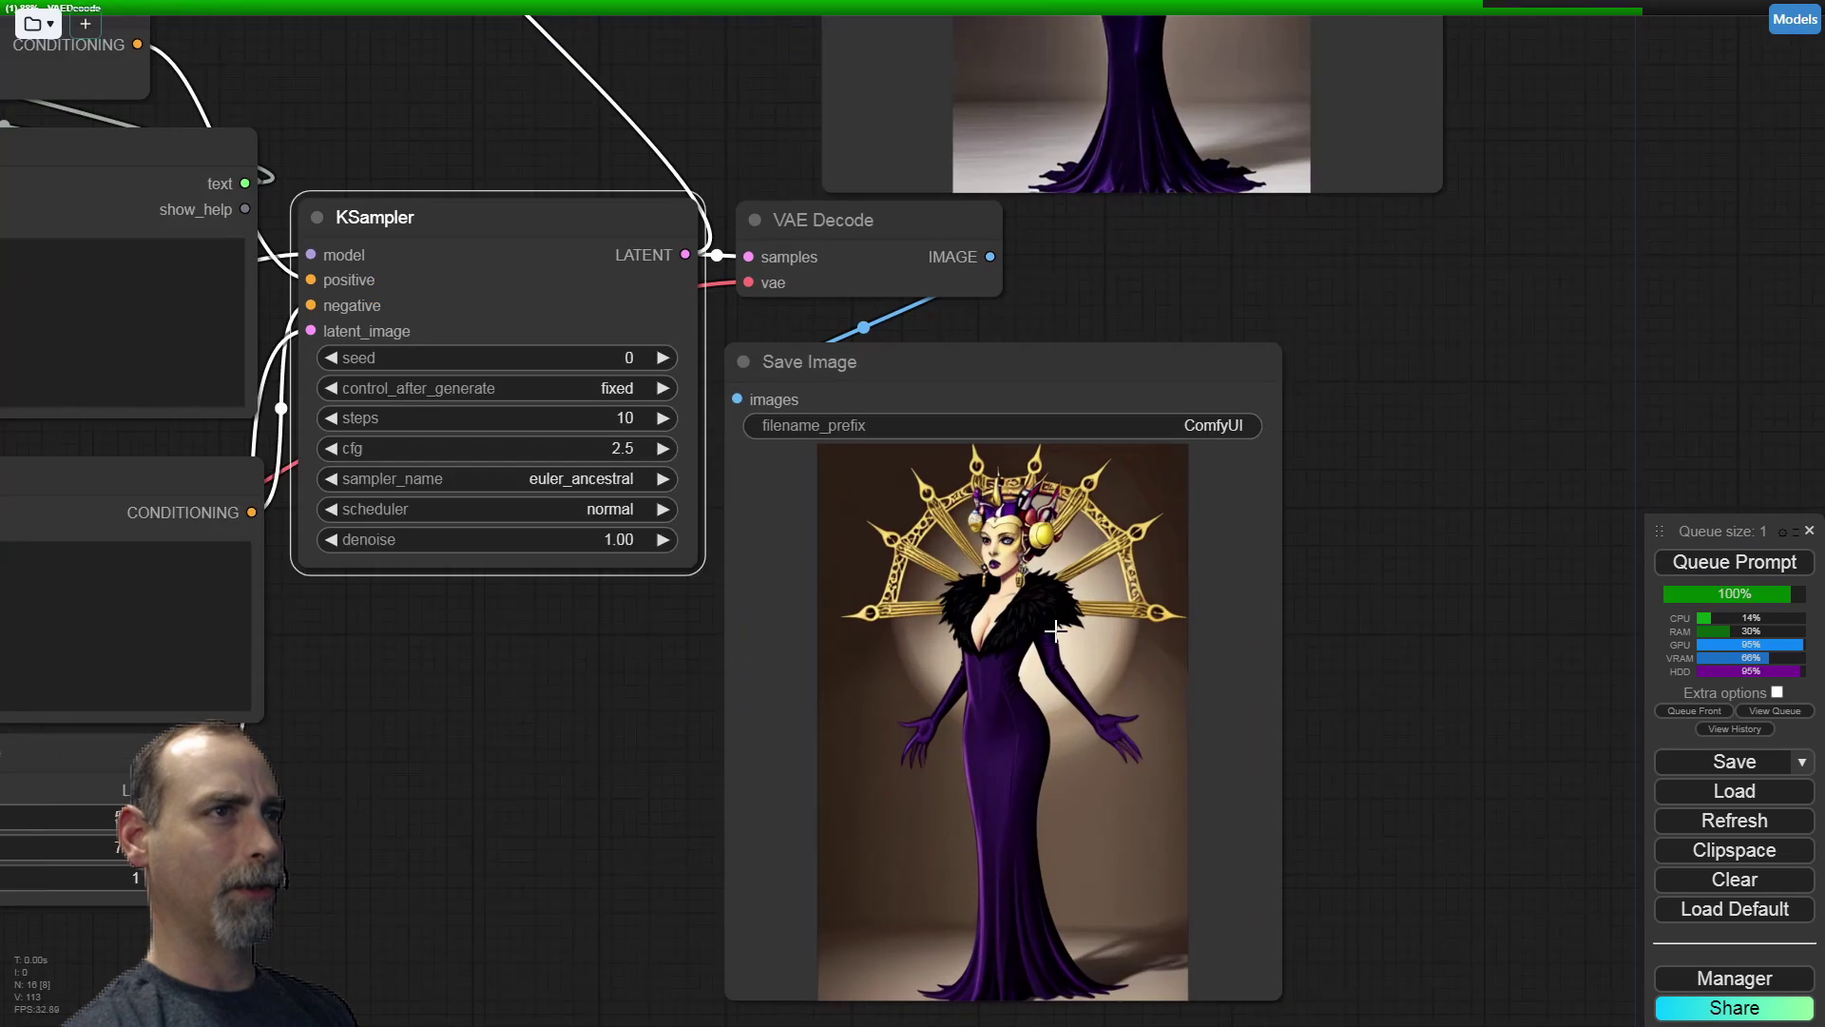
scroll(1055, 629, up, 2)
scroll(1046, 656, down, 5)
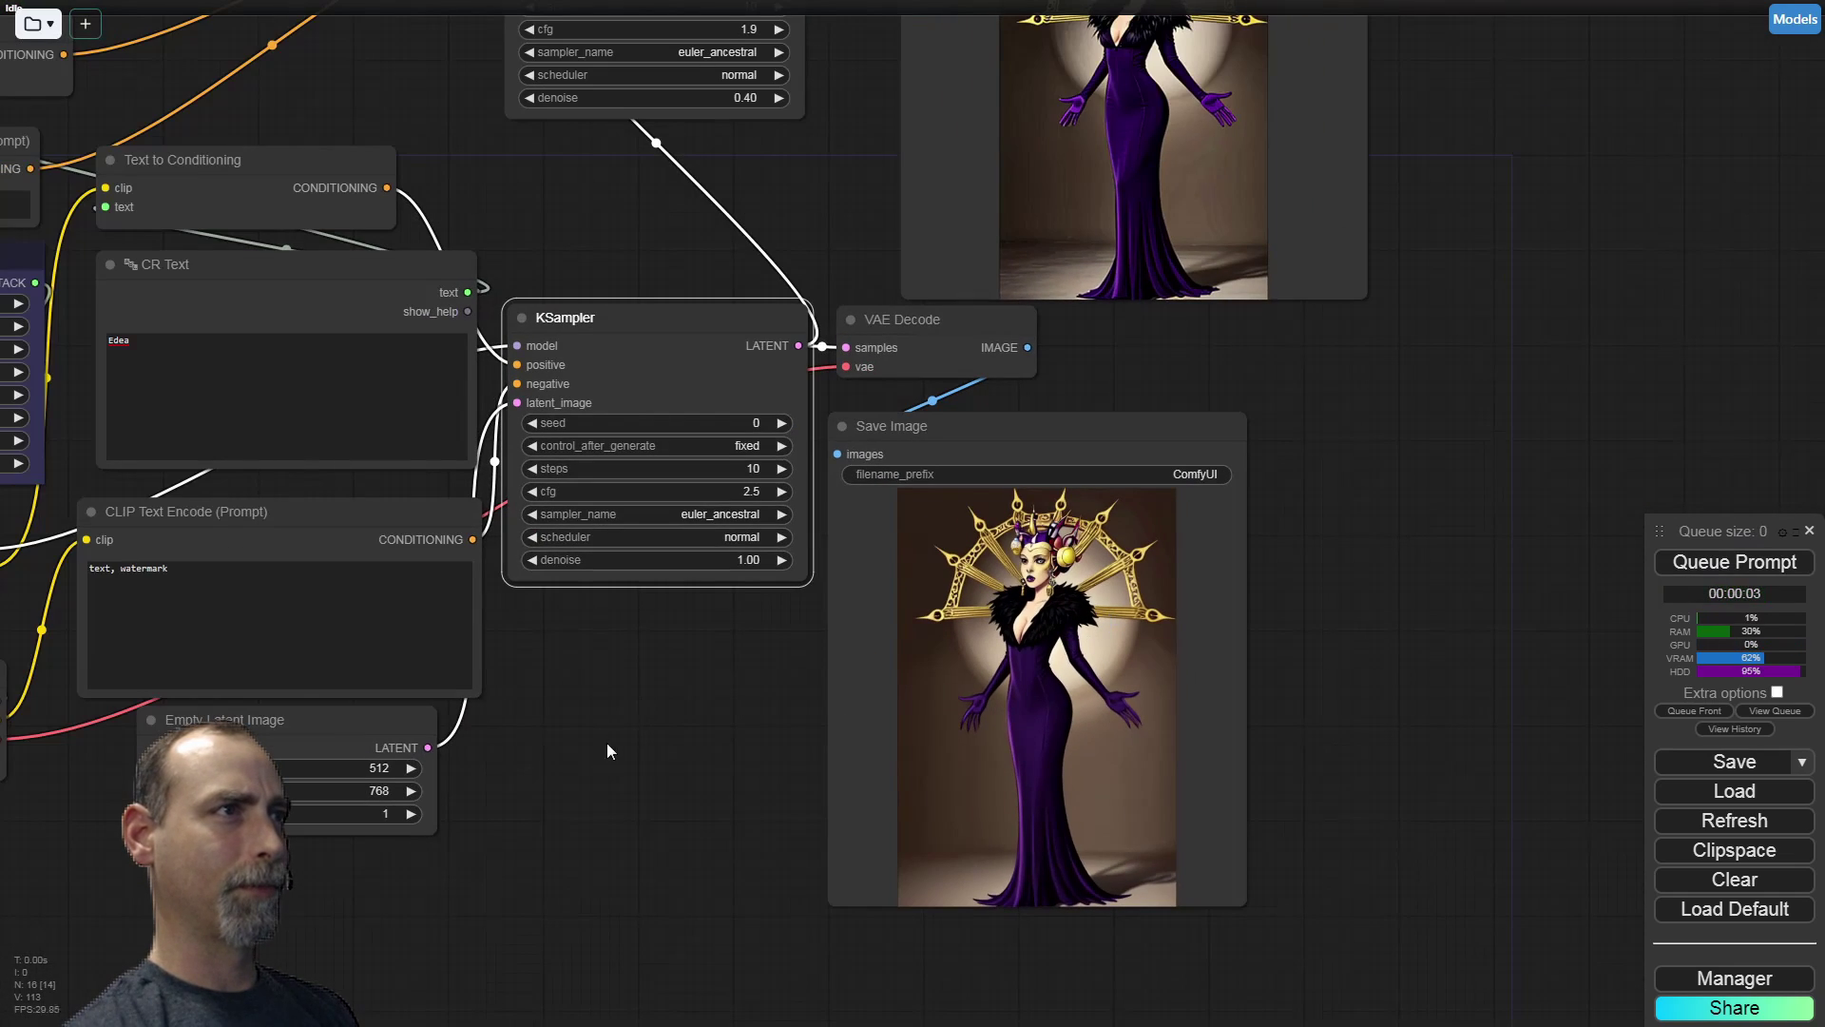
Add a third KSampler fed by the upper KSampler's LATENT output and place it beyond the Preview Image node
drag(606, 743, 744, 854)
scroll(848, 794, down, 3)
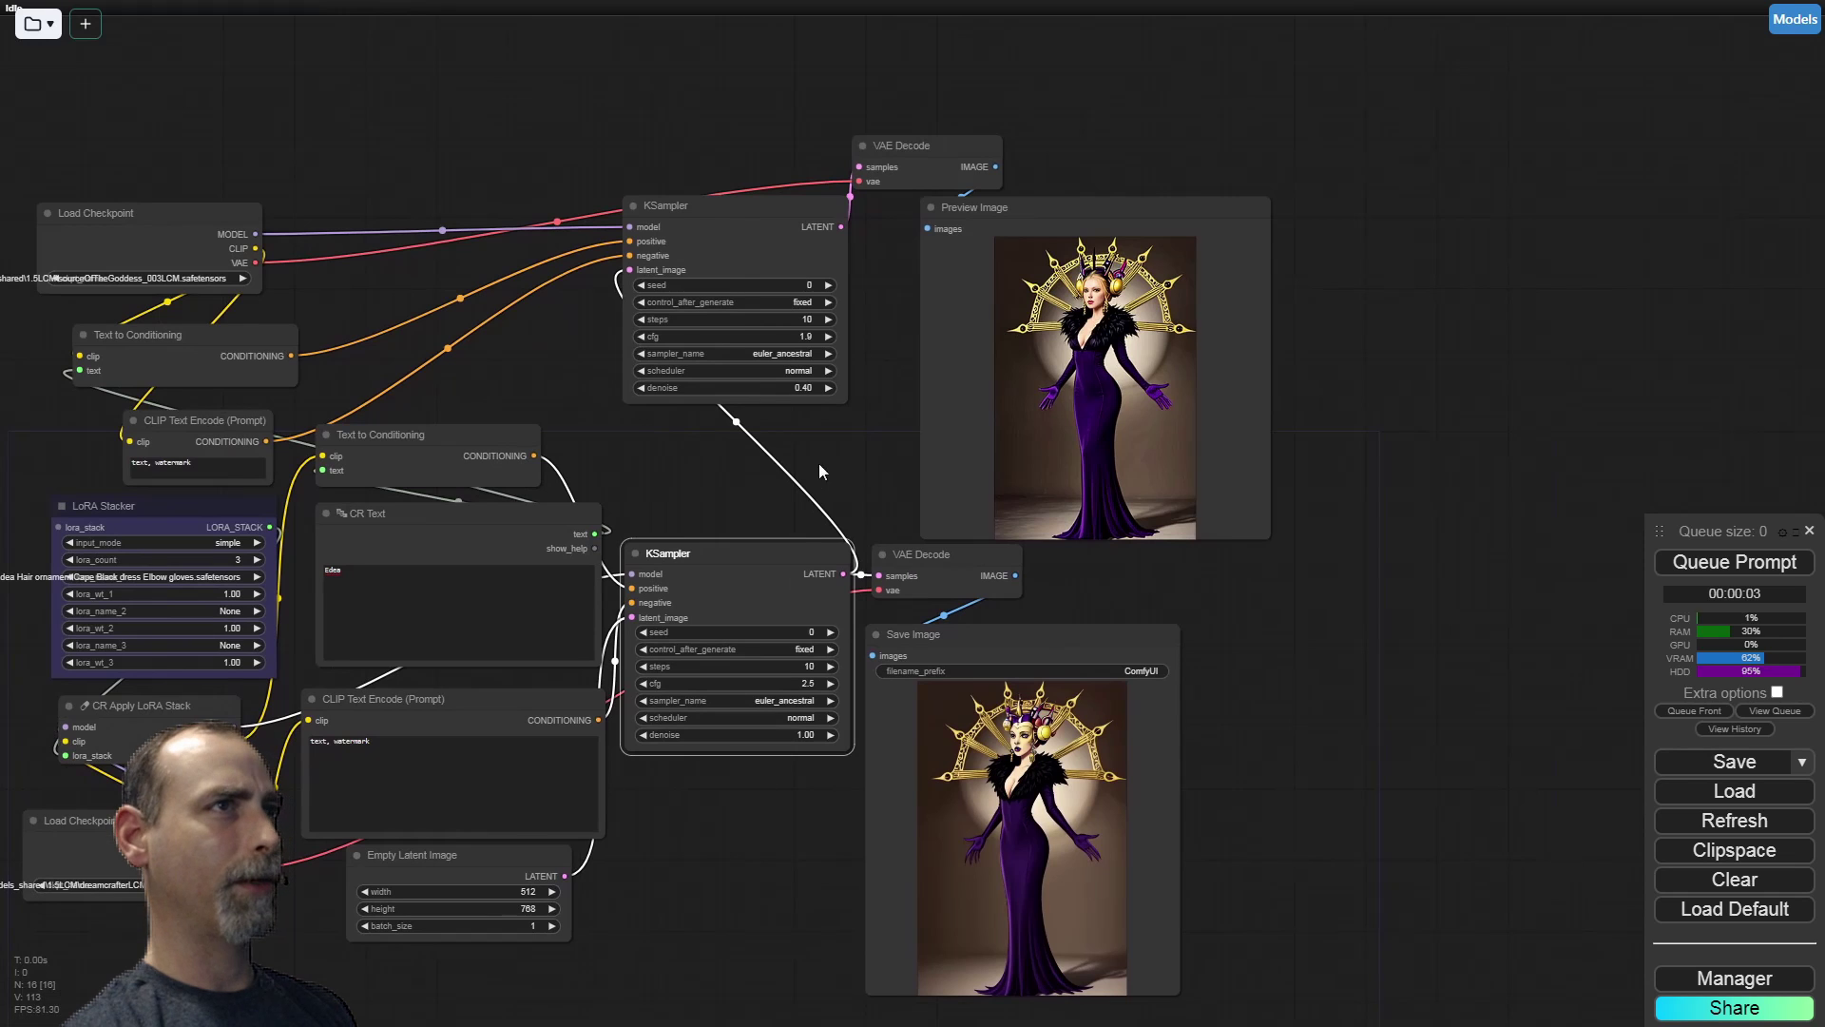
drag(869, 463, 460, 464)
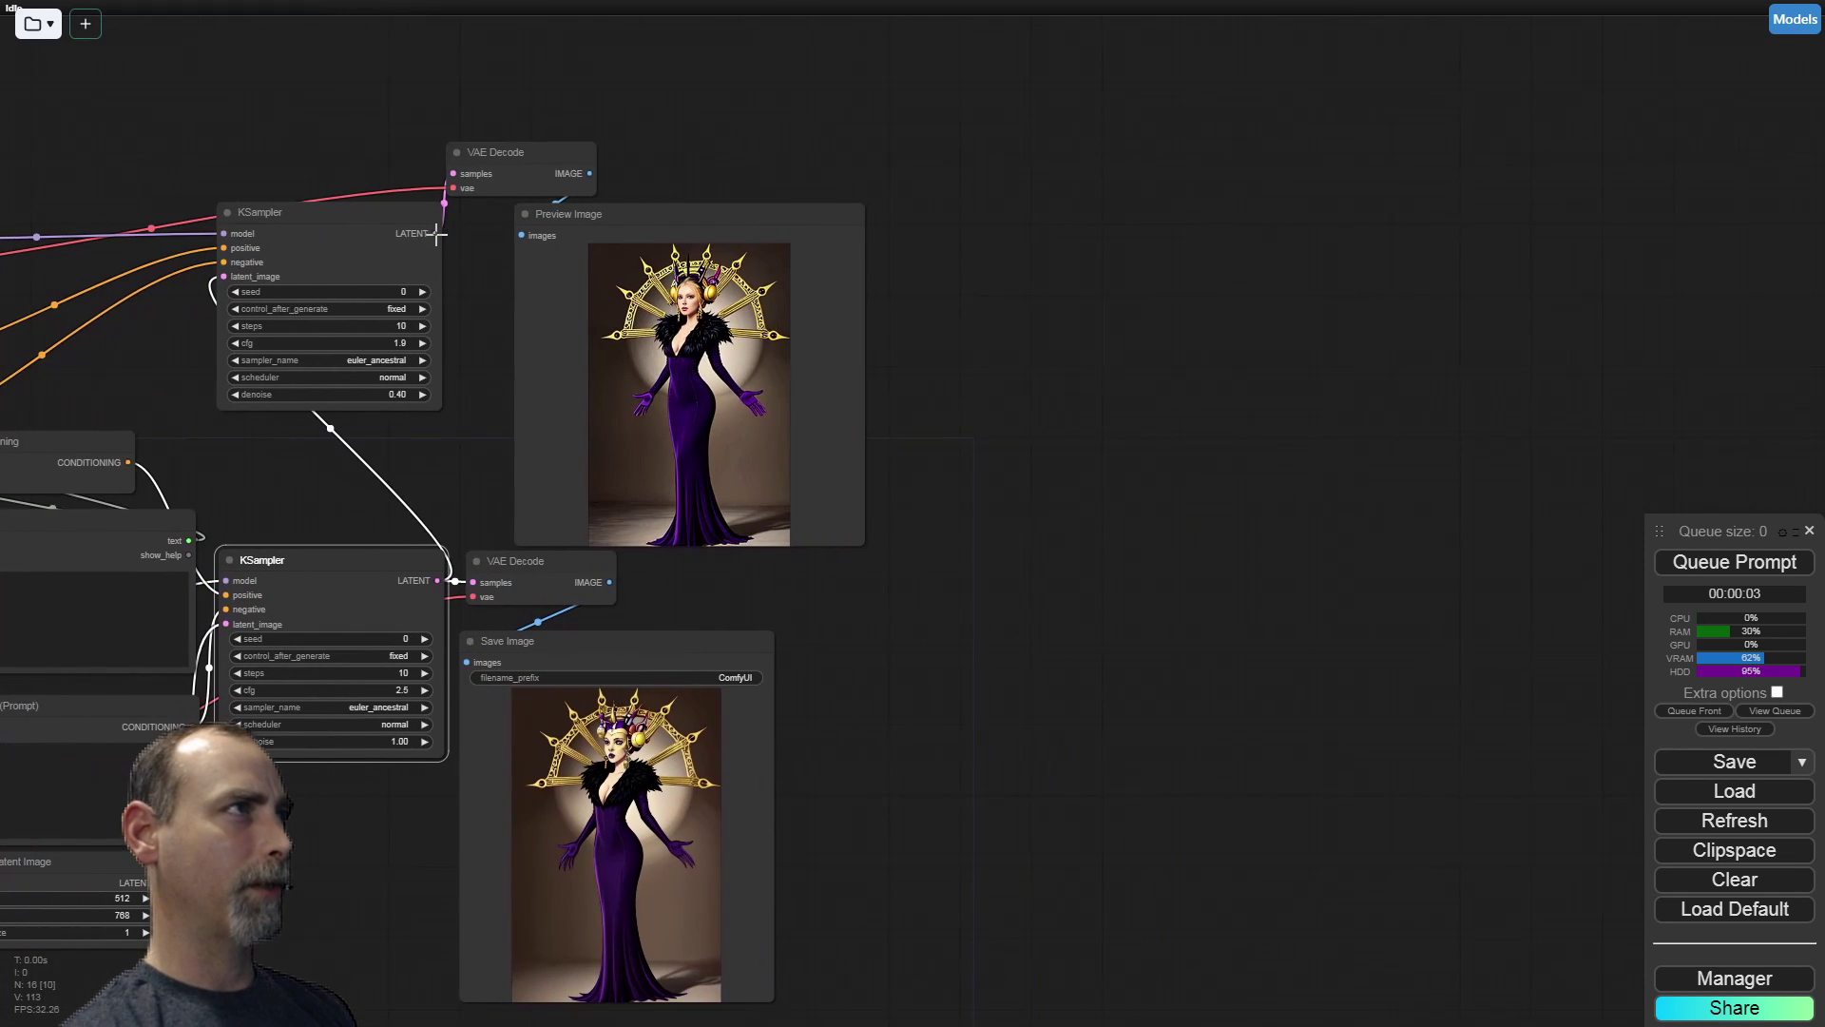
drag(437, 233, 929, 373)
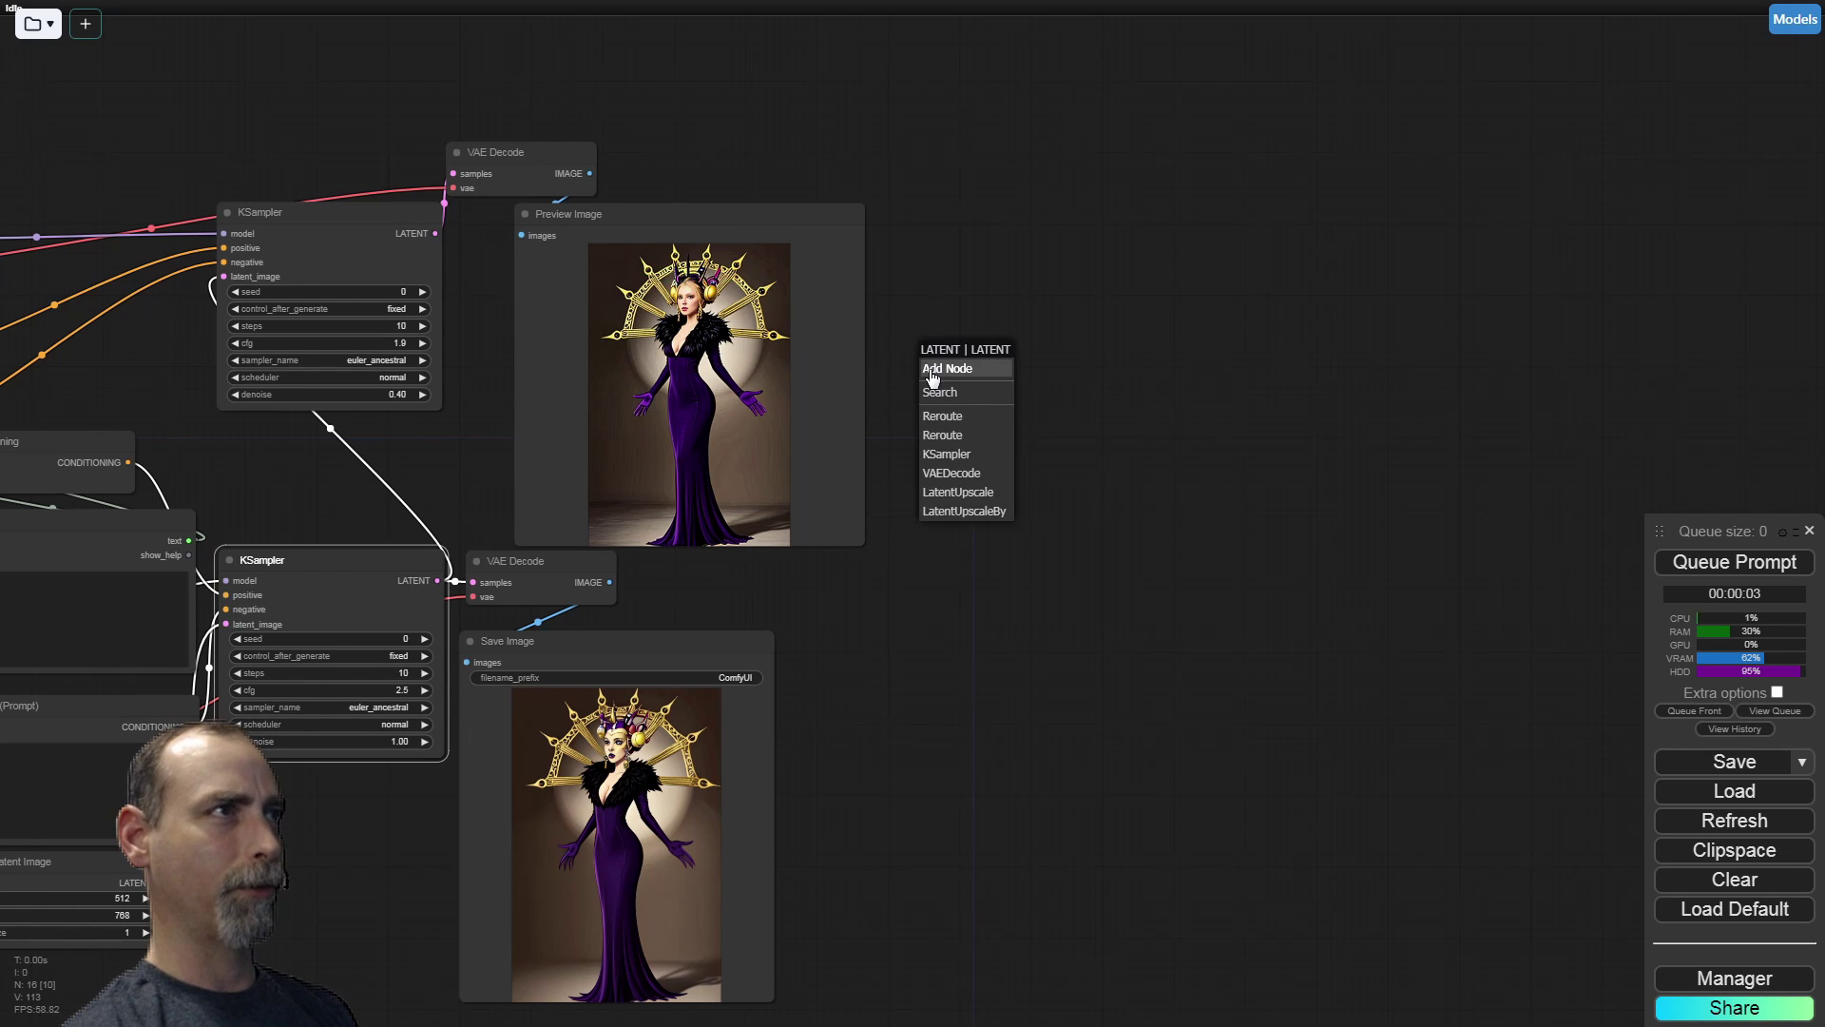
click(947, 456)
drag(1020, 357, 1218, 357)
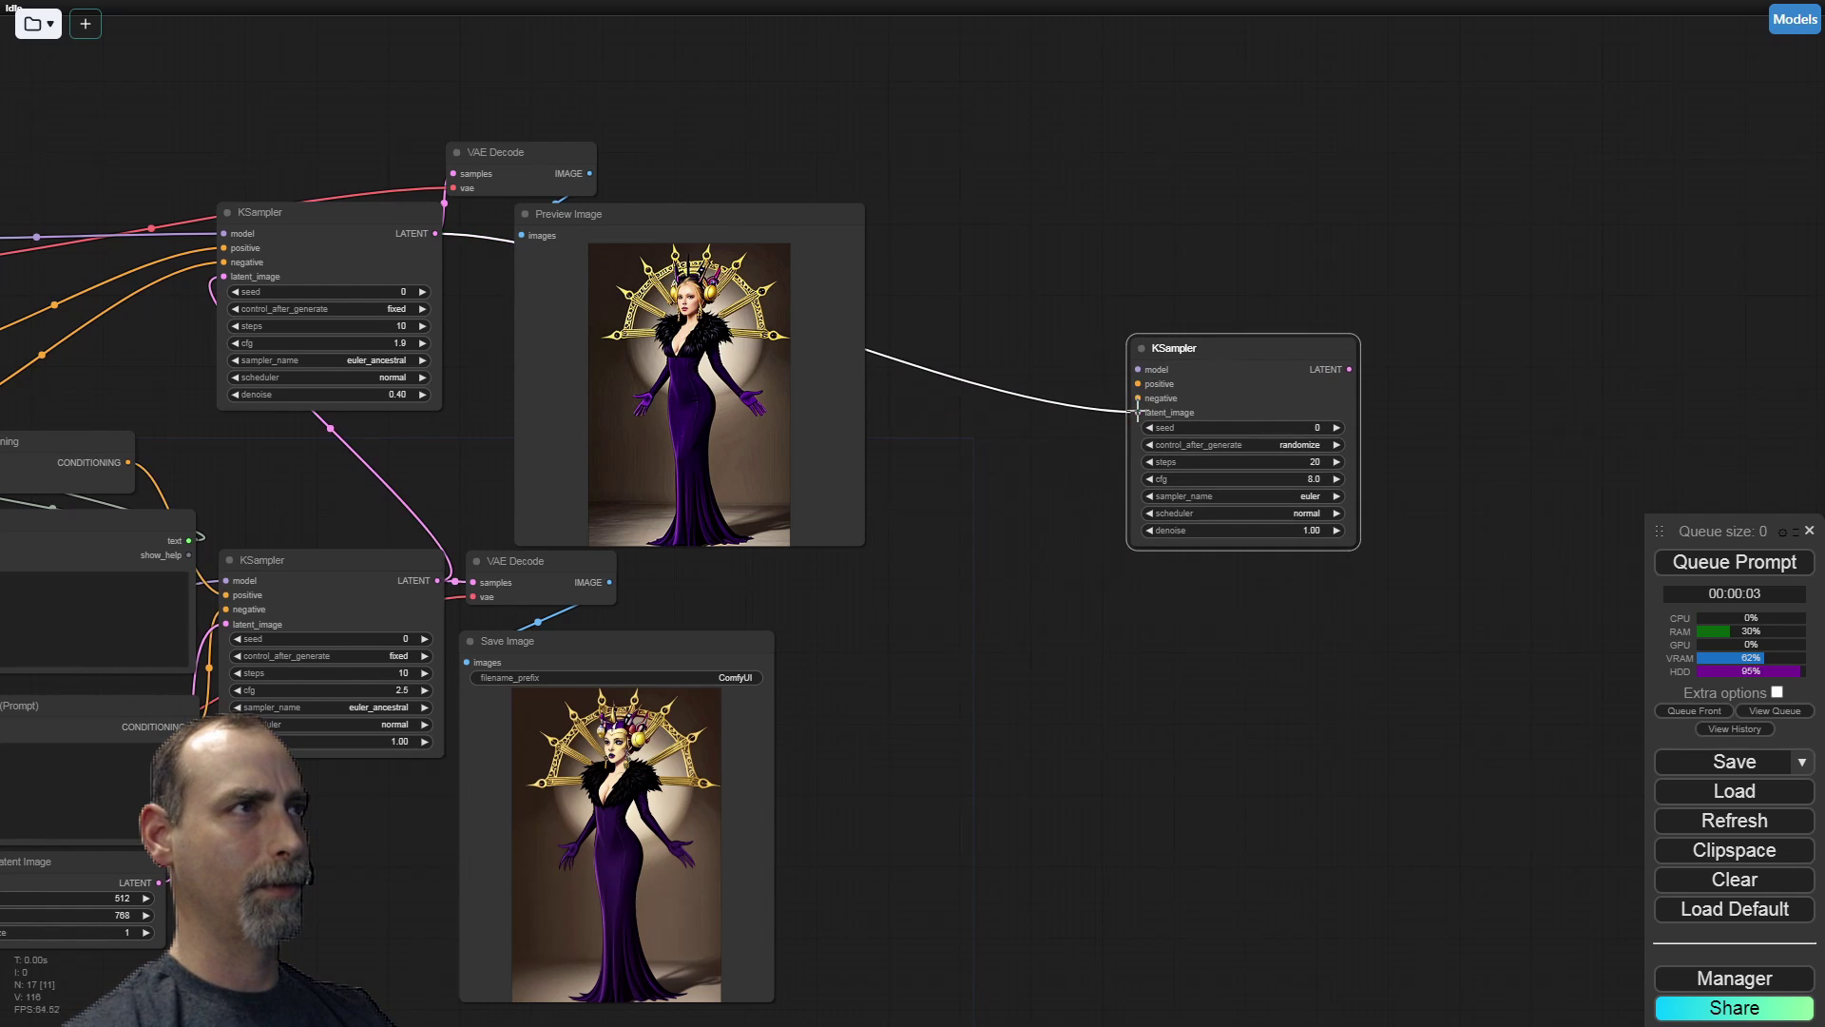
Add an Upscale Latent node and place it between the Preview Image node and the new KSampler
double_click(977, 455)
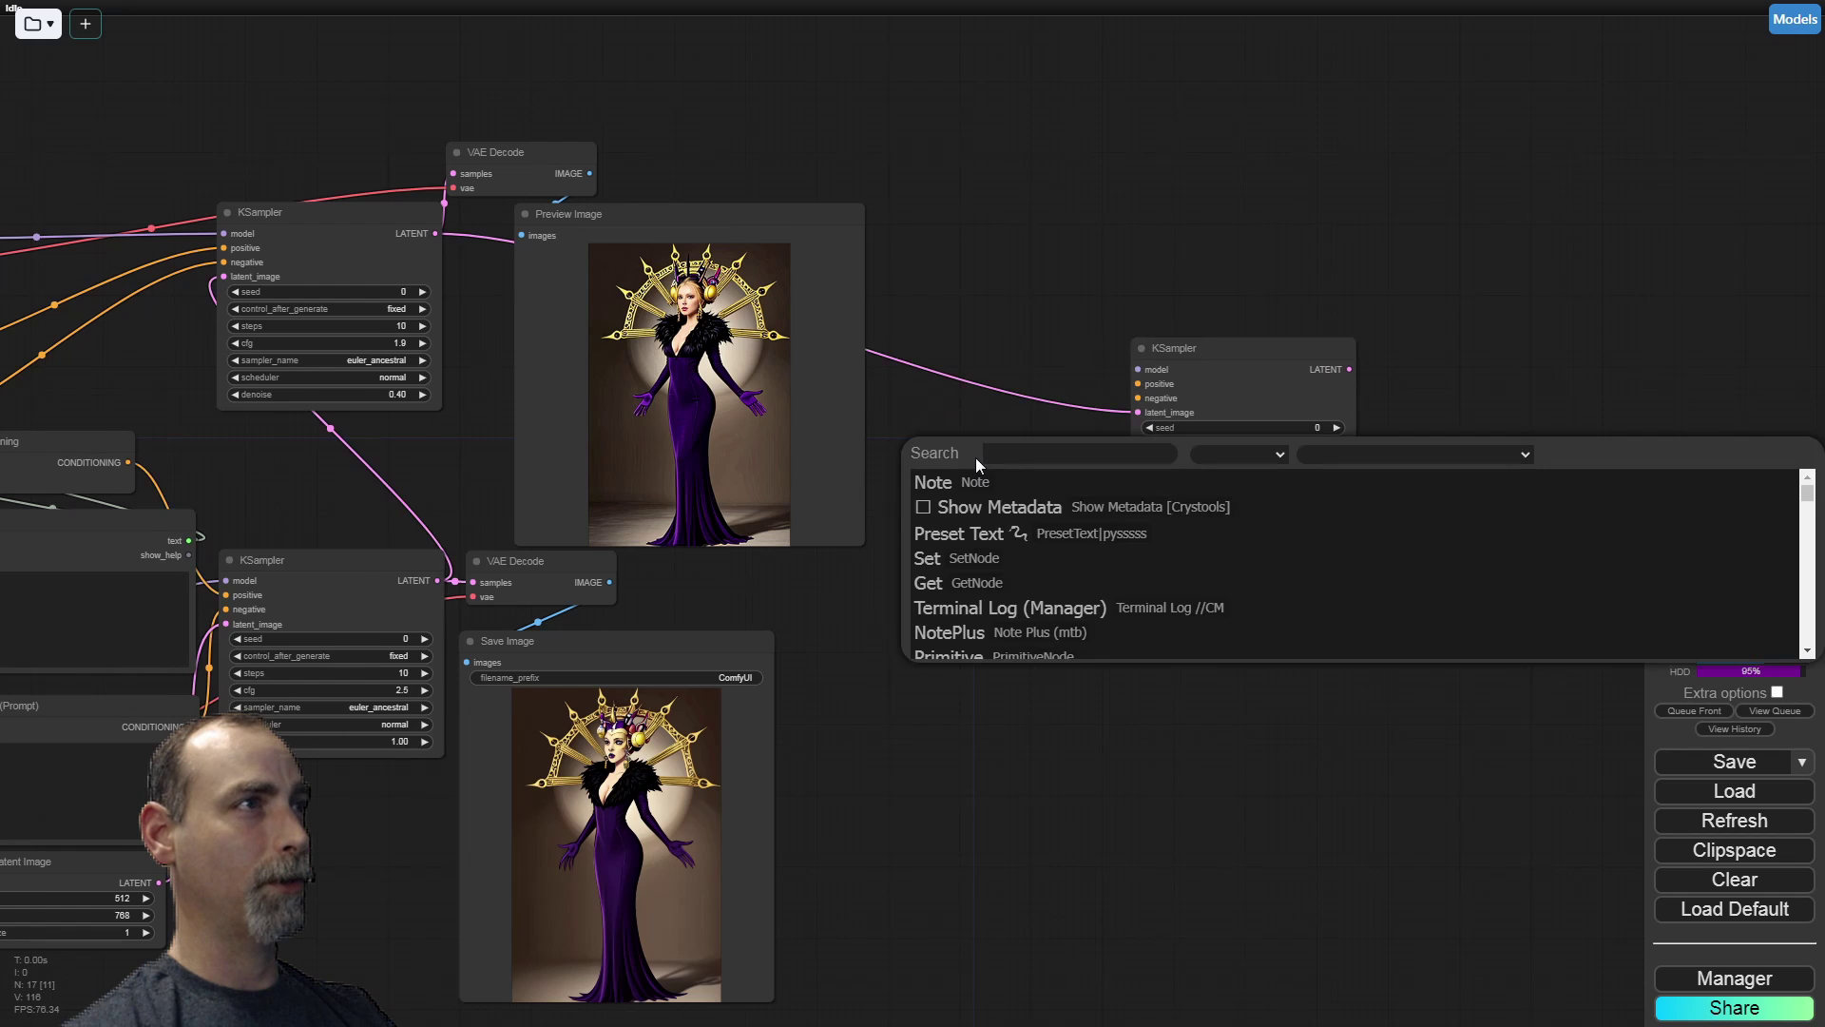
text(upsca)
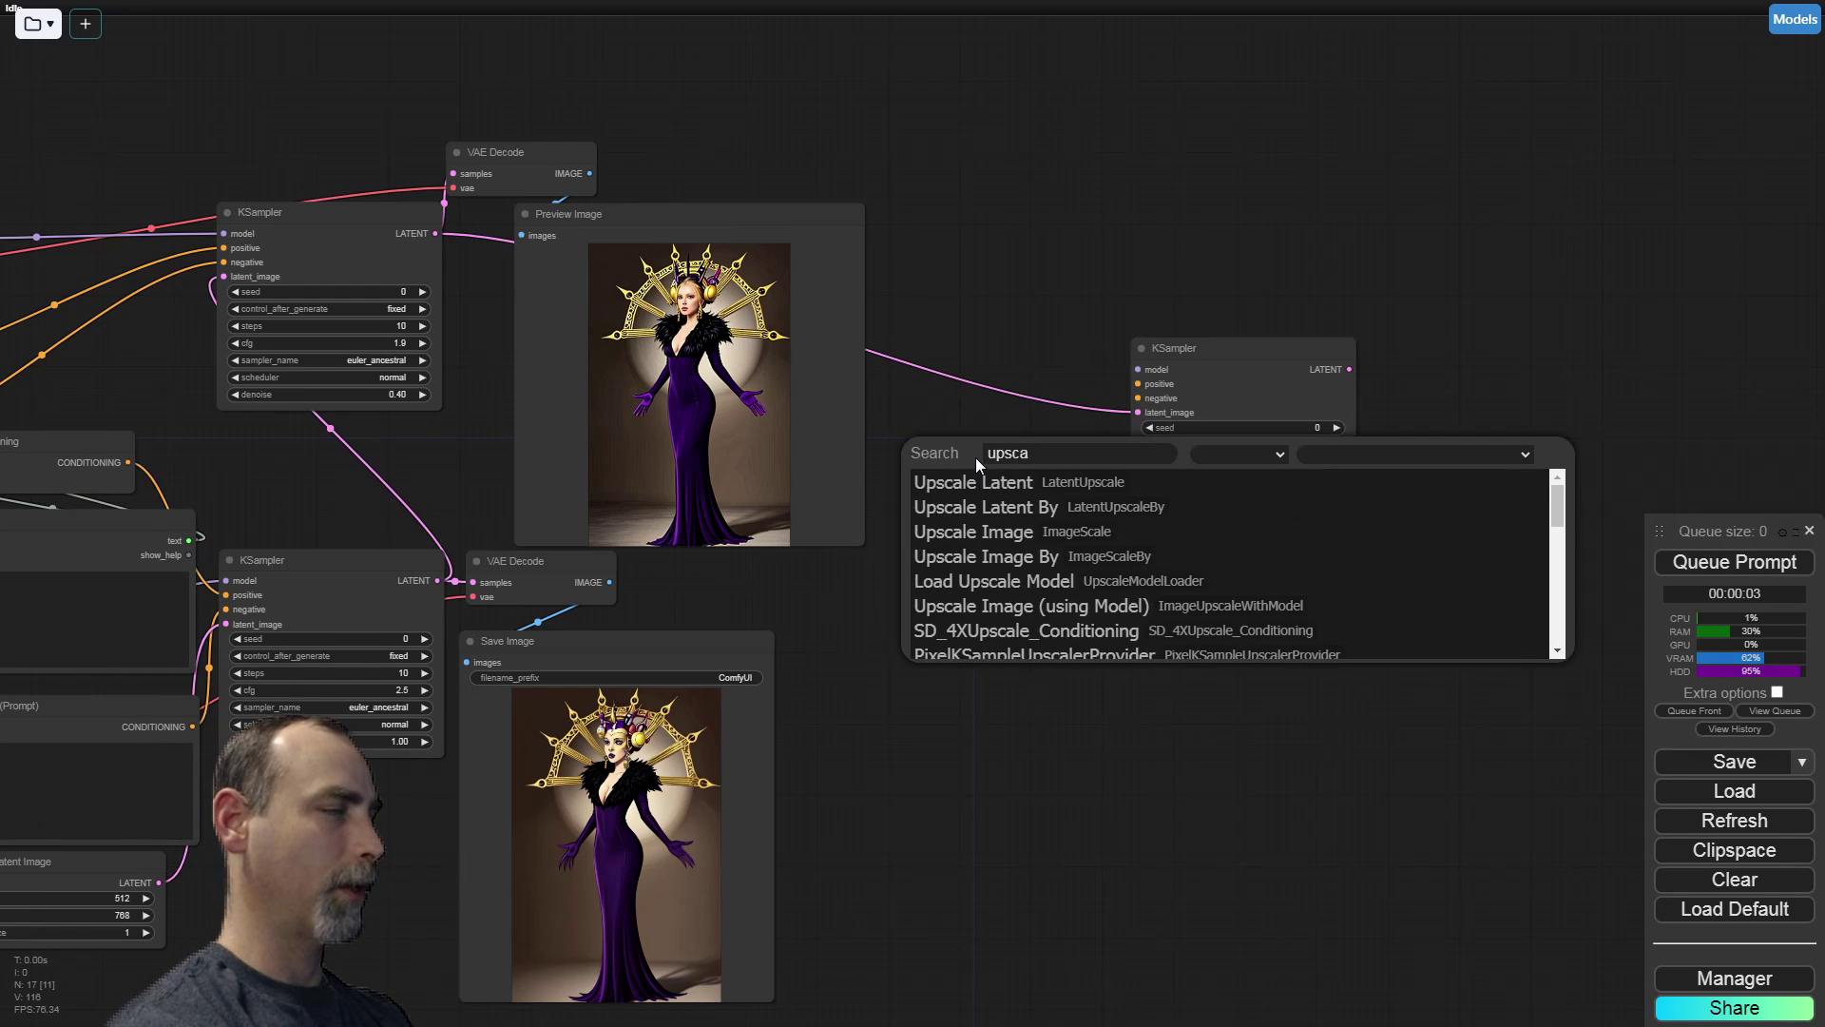
click(957, 481)
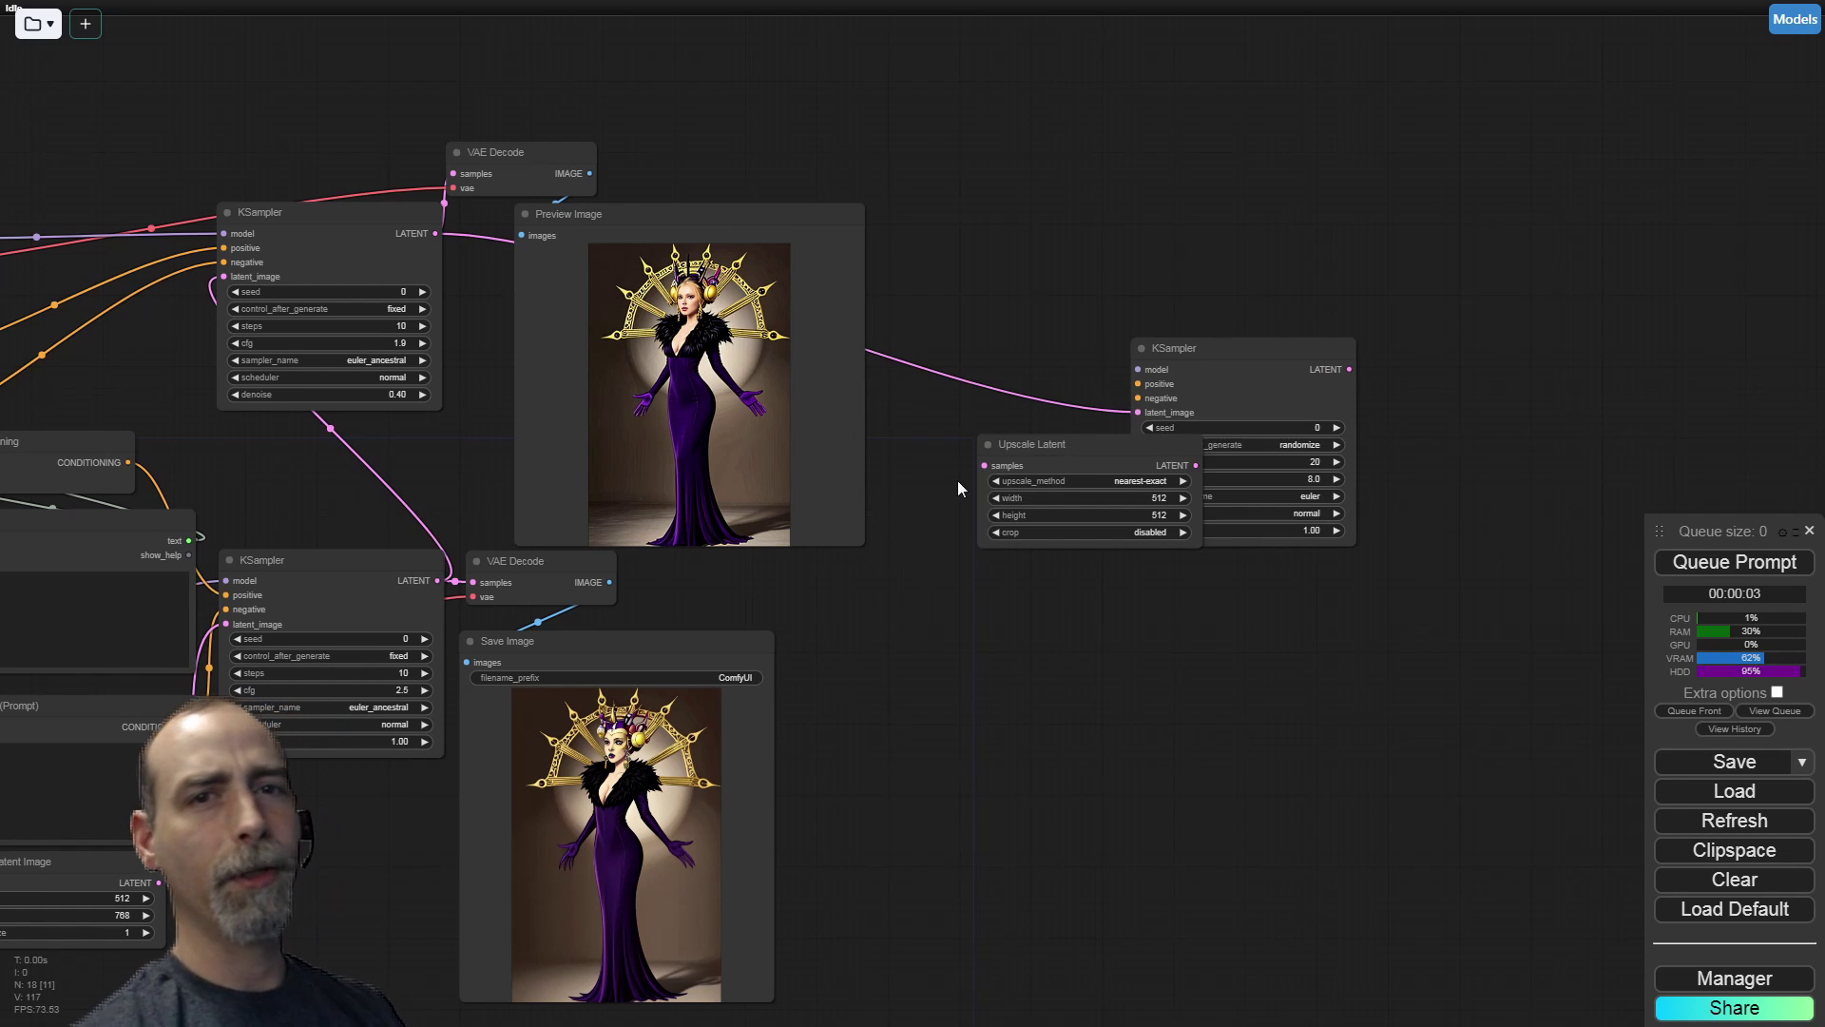
drag(1078, 450, 990, 454)
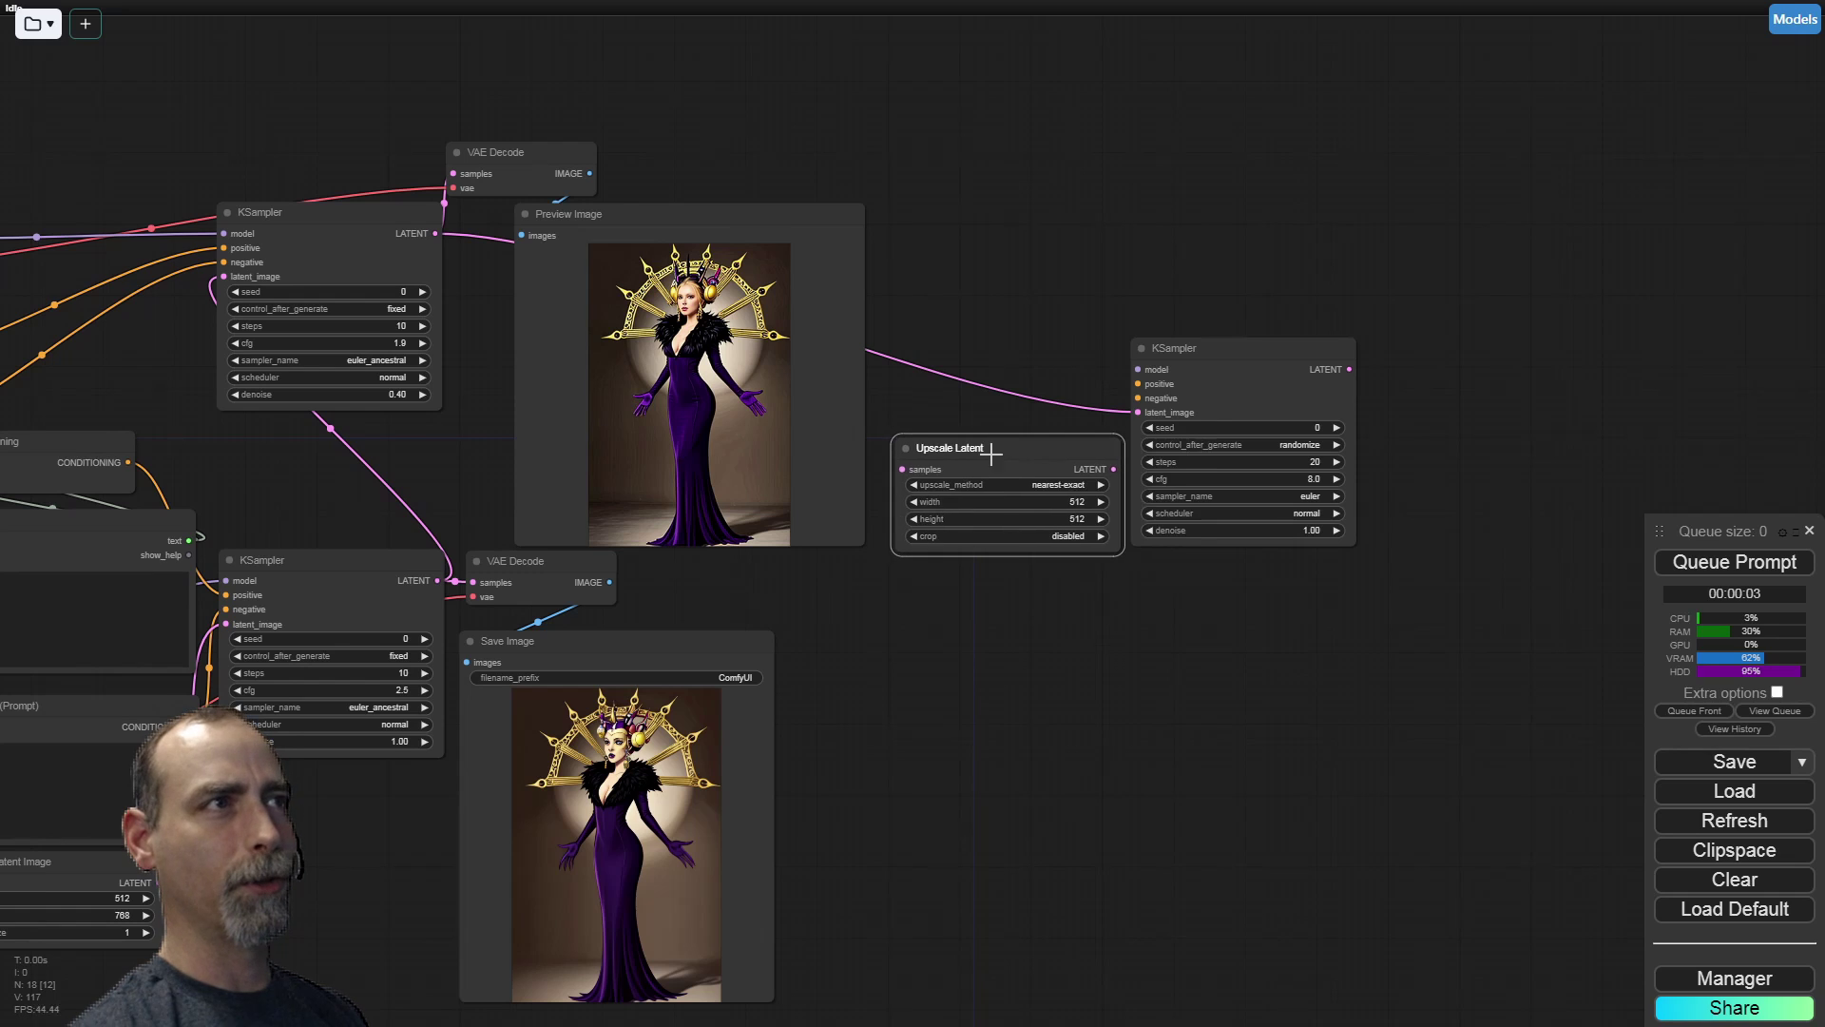
Set the Upscale Latent node to 1.5 times the original latent size, with width 768 and height 1152
click(1066, 501)
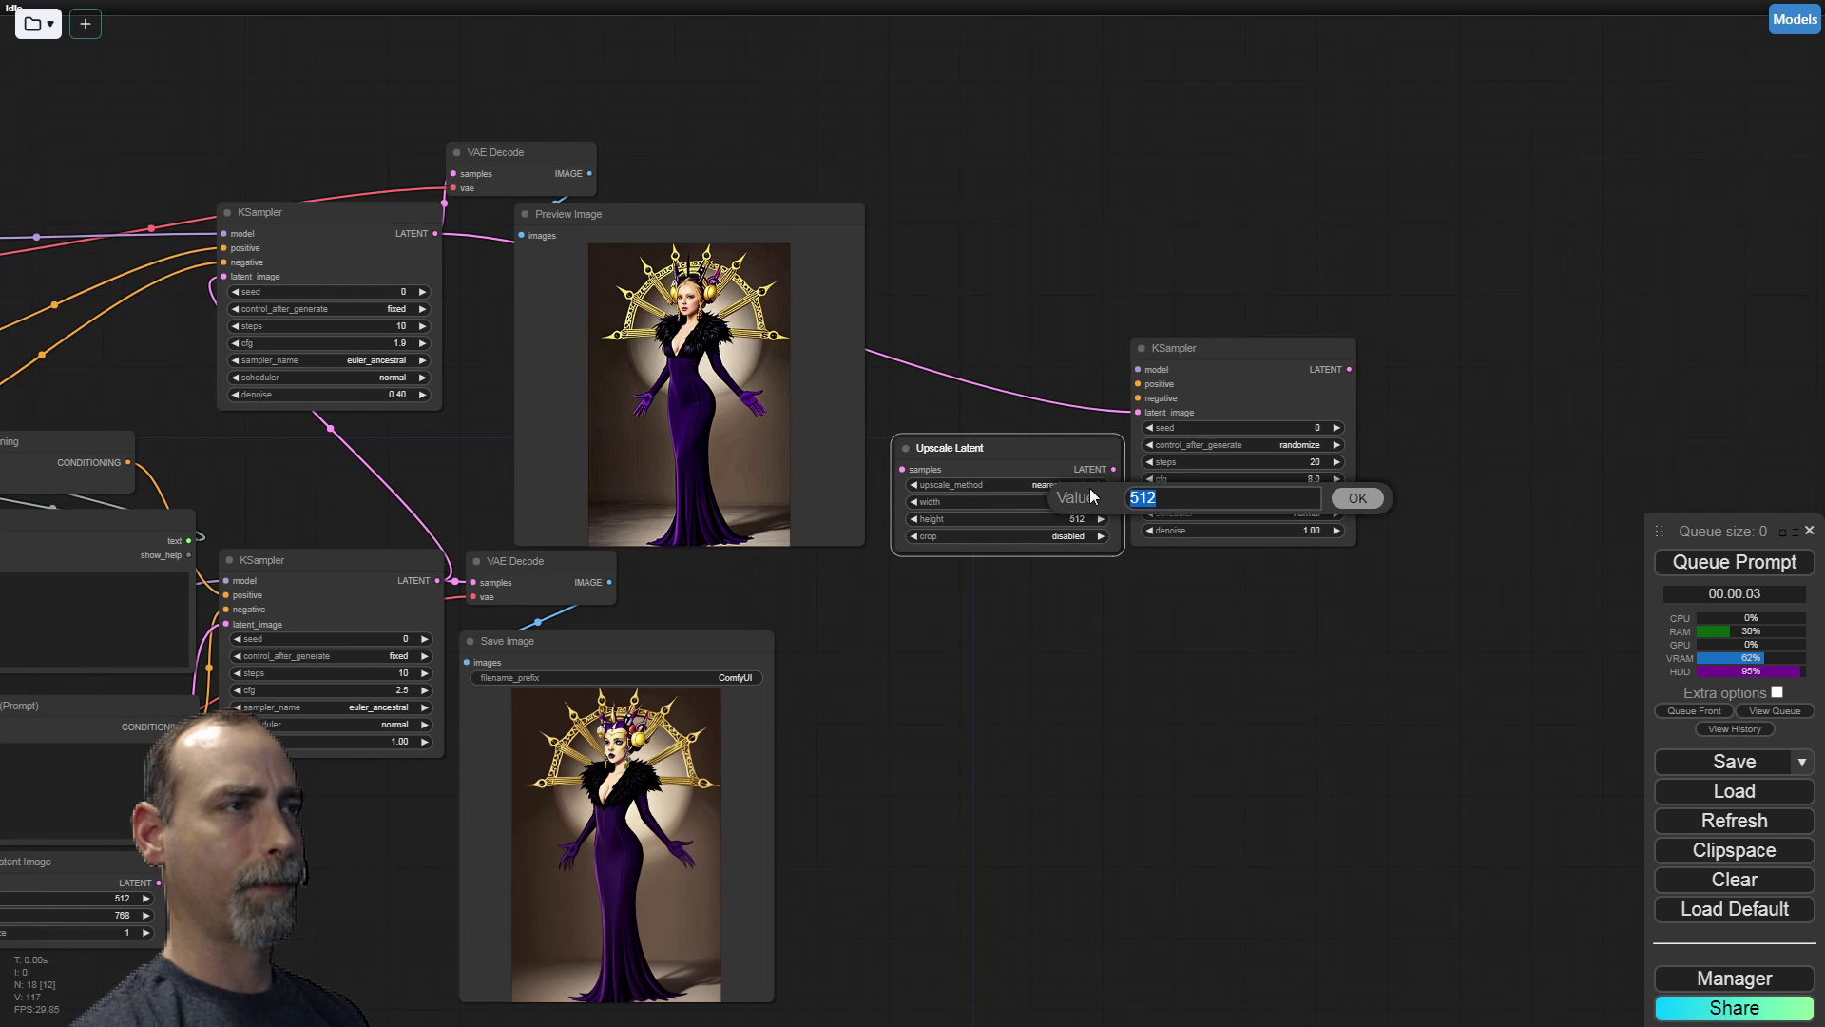
key(Right)
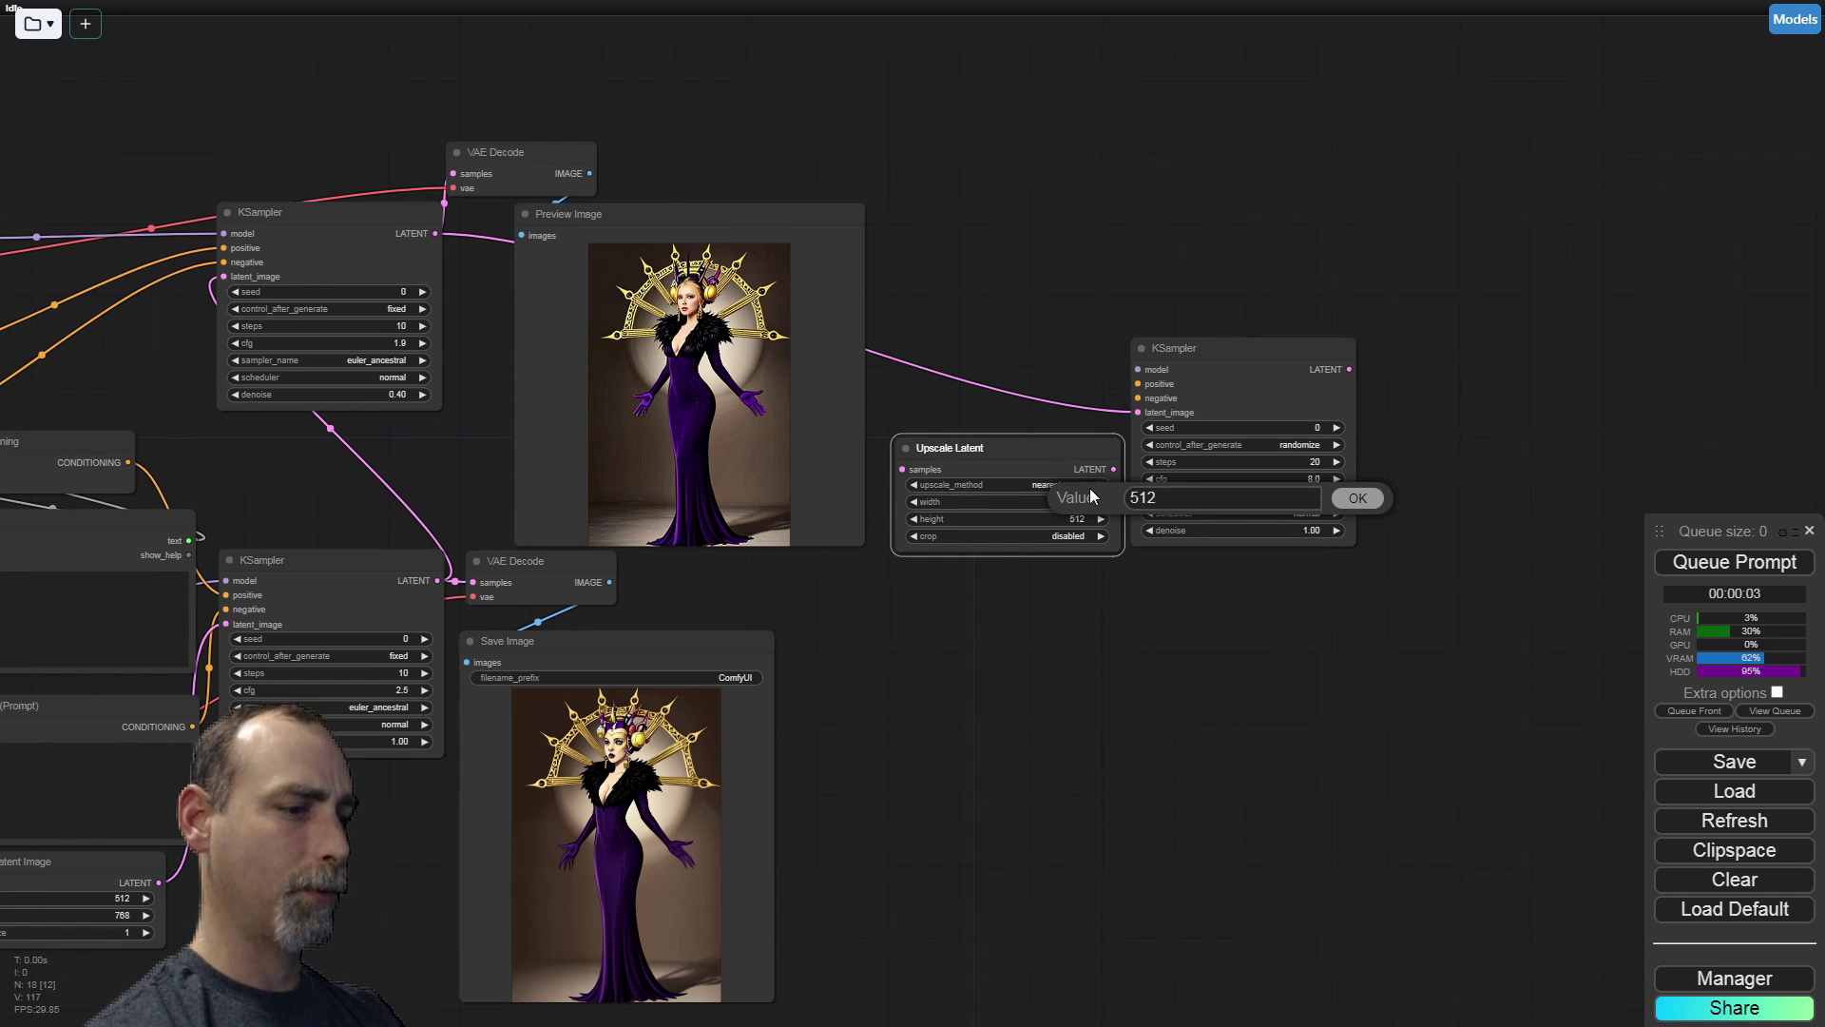
text(*)
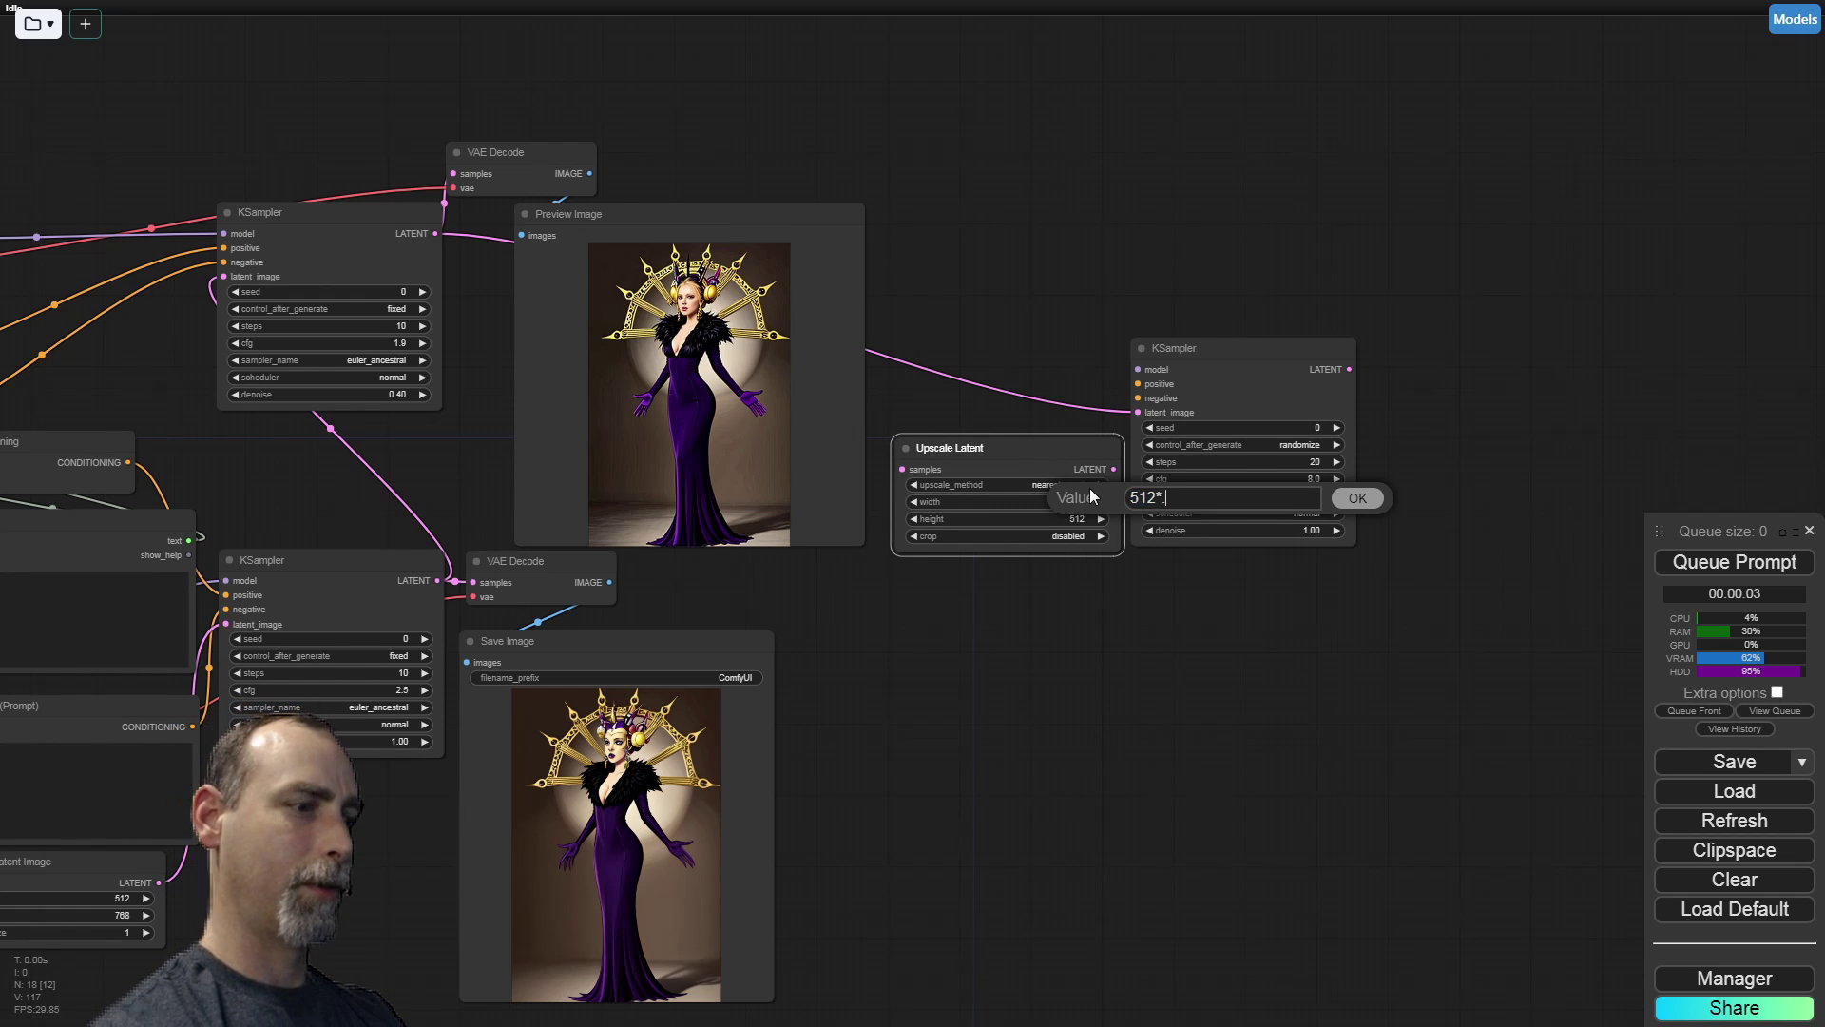
text(.)
key(BackSpace)
text(1.5)
key(Return)
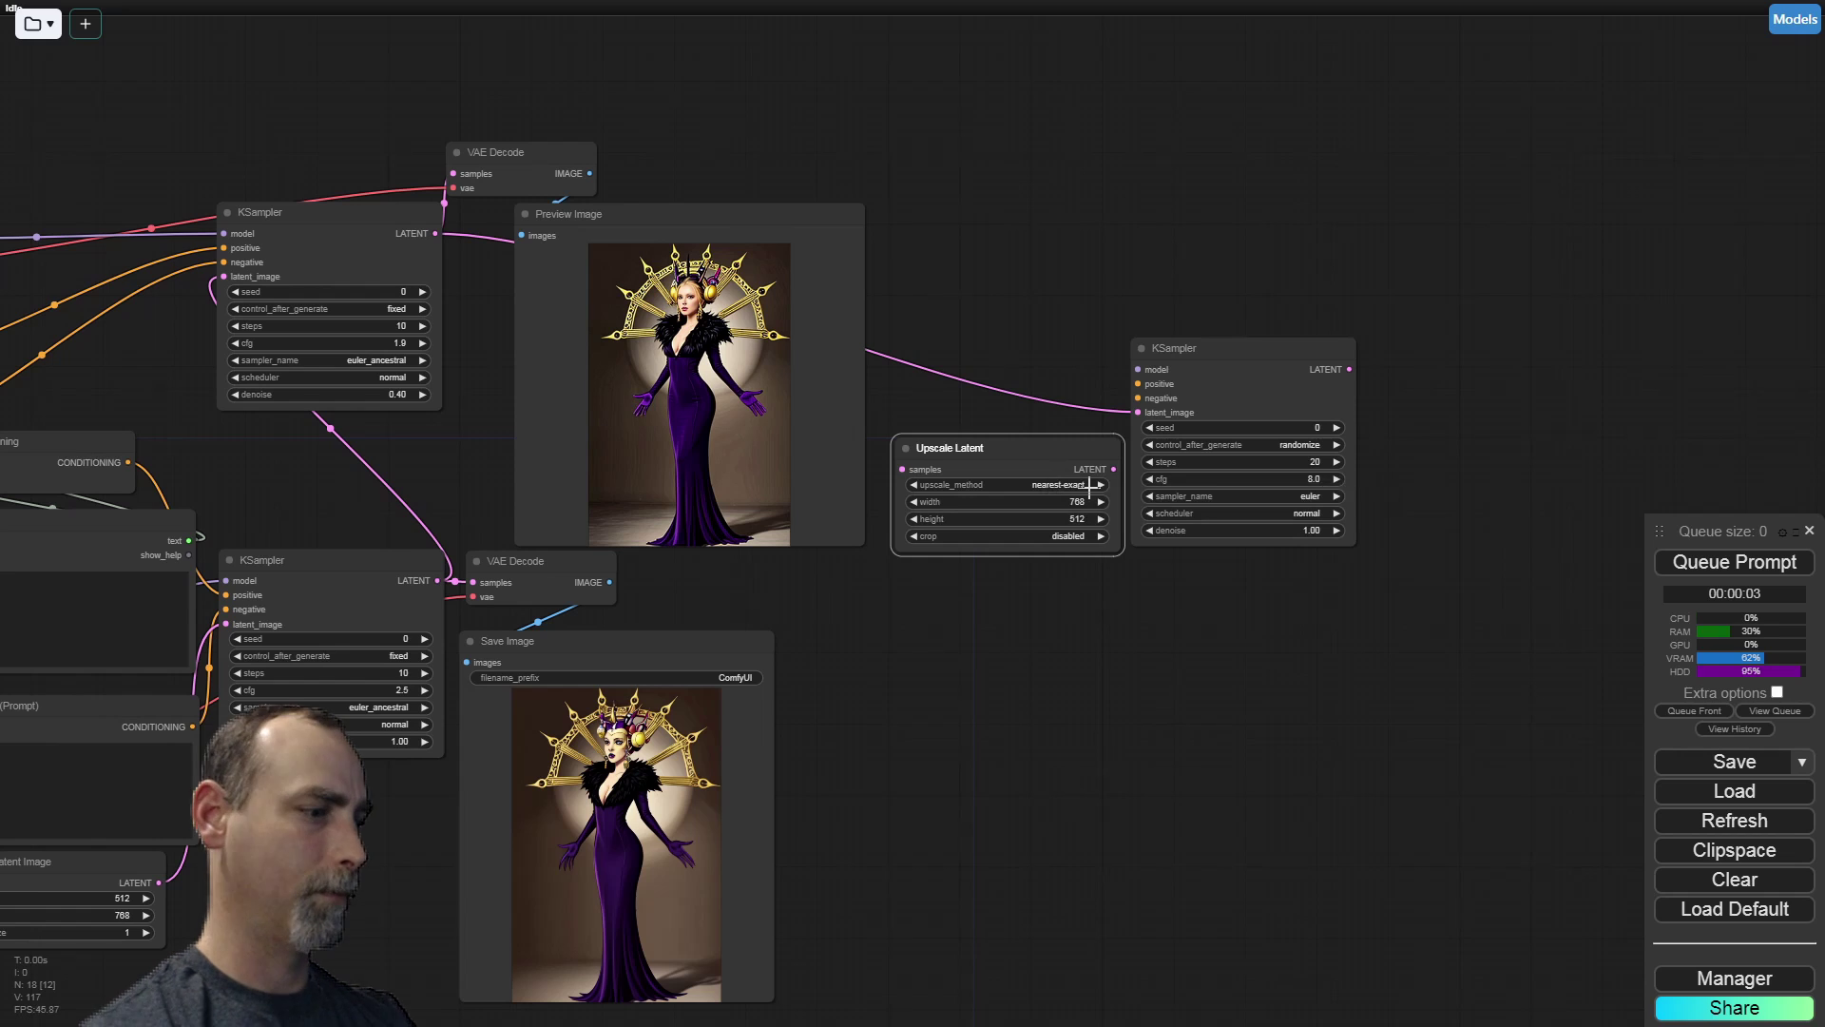
click(1063, 517)
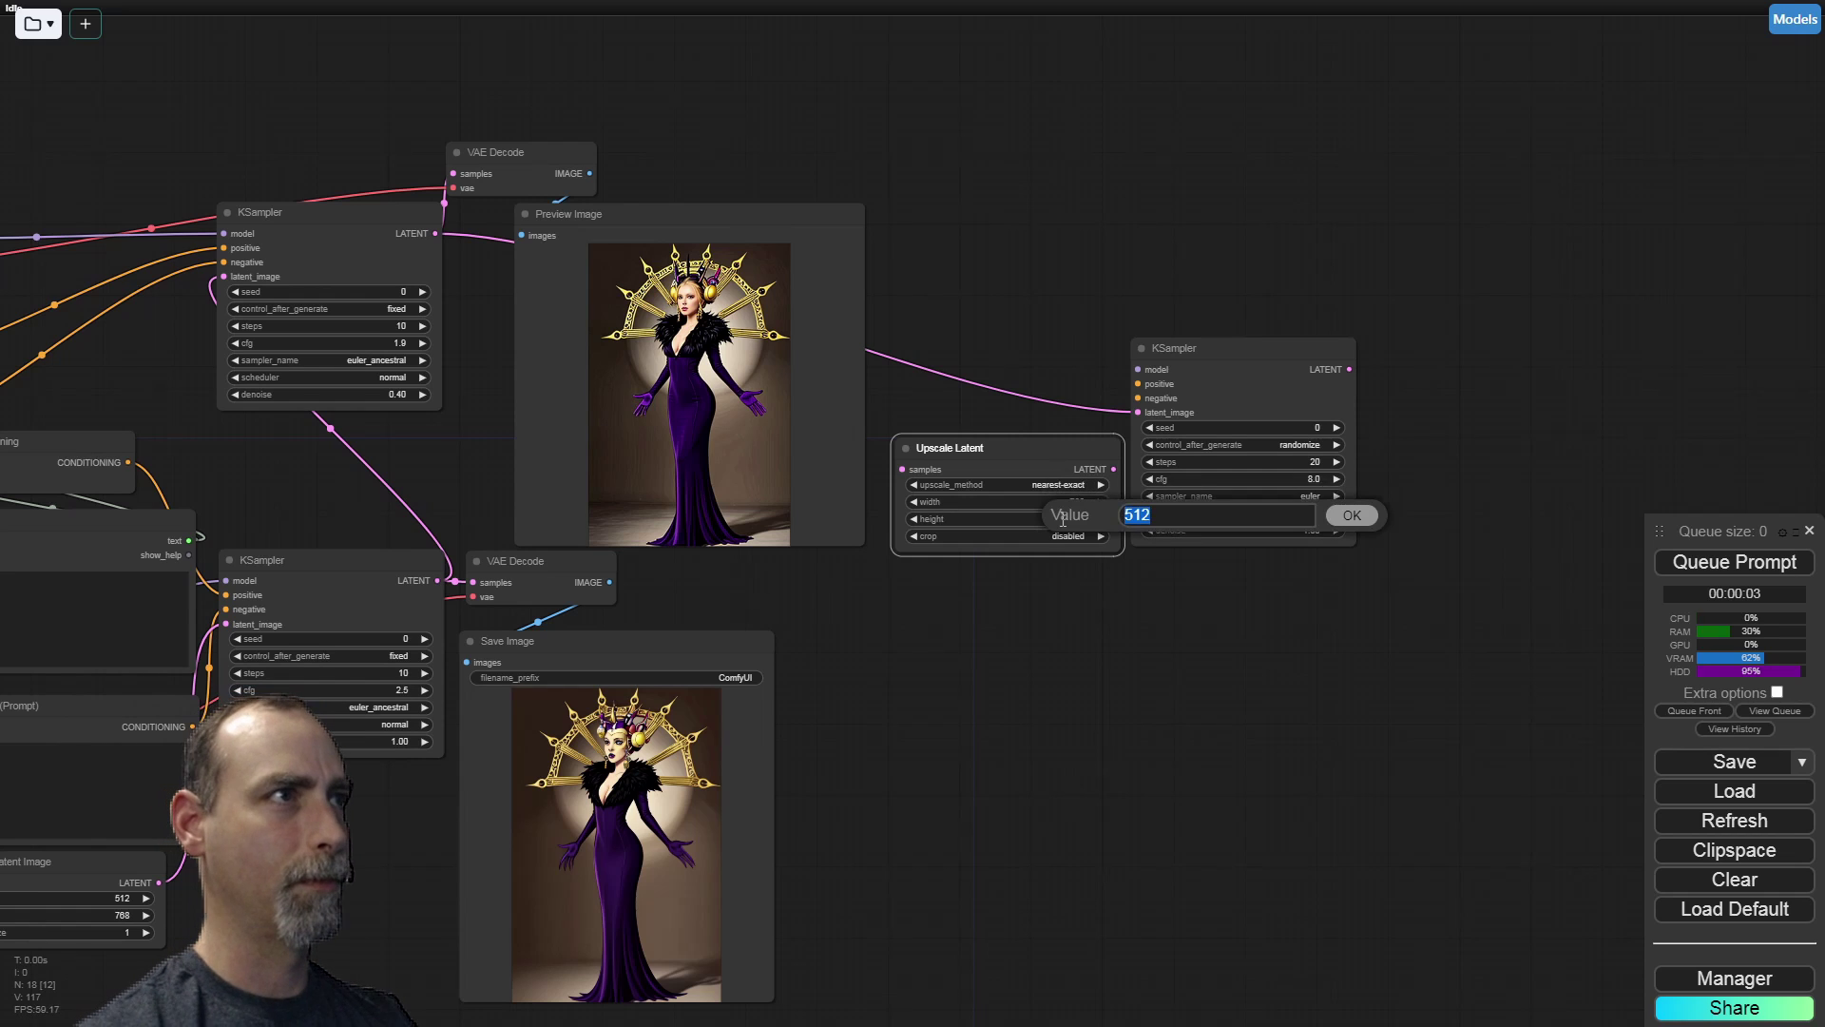
text(768)
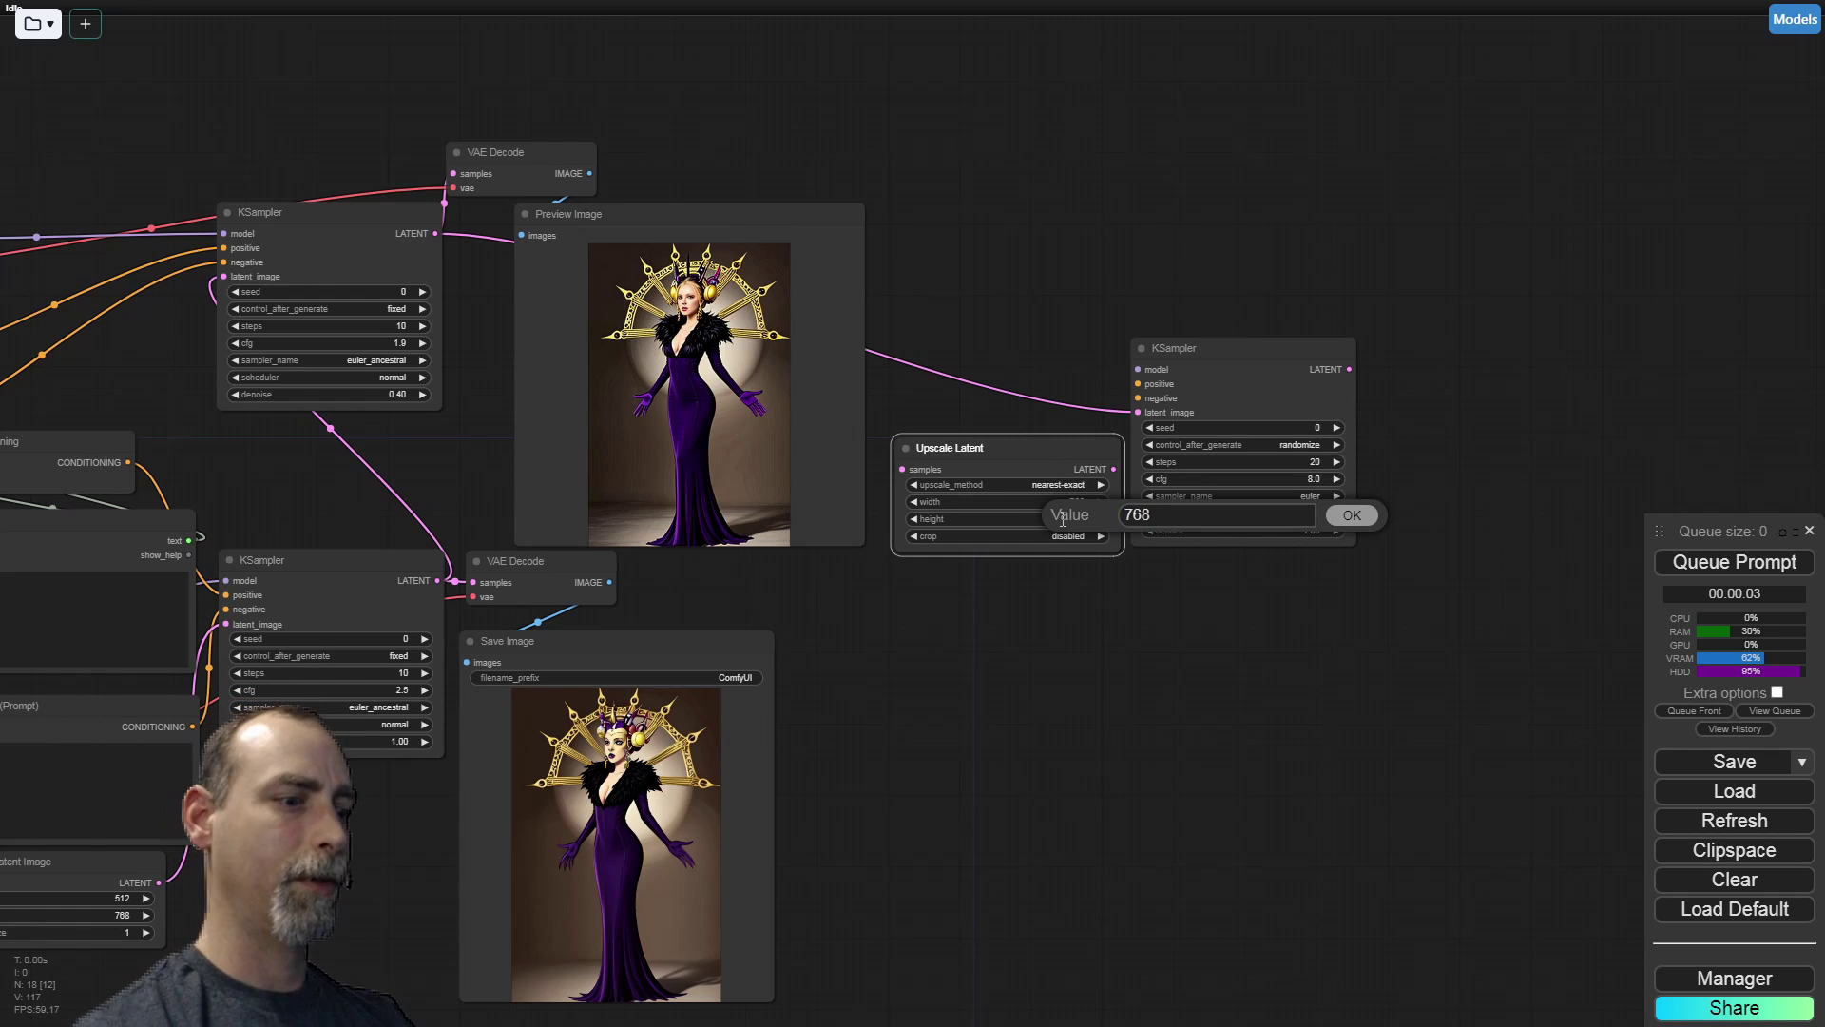
text(*1.5)
key(Return)
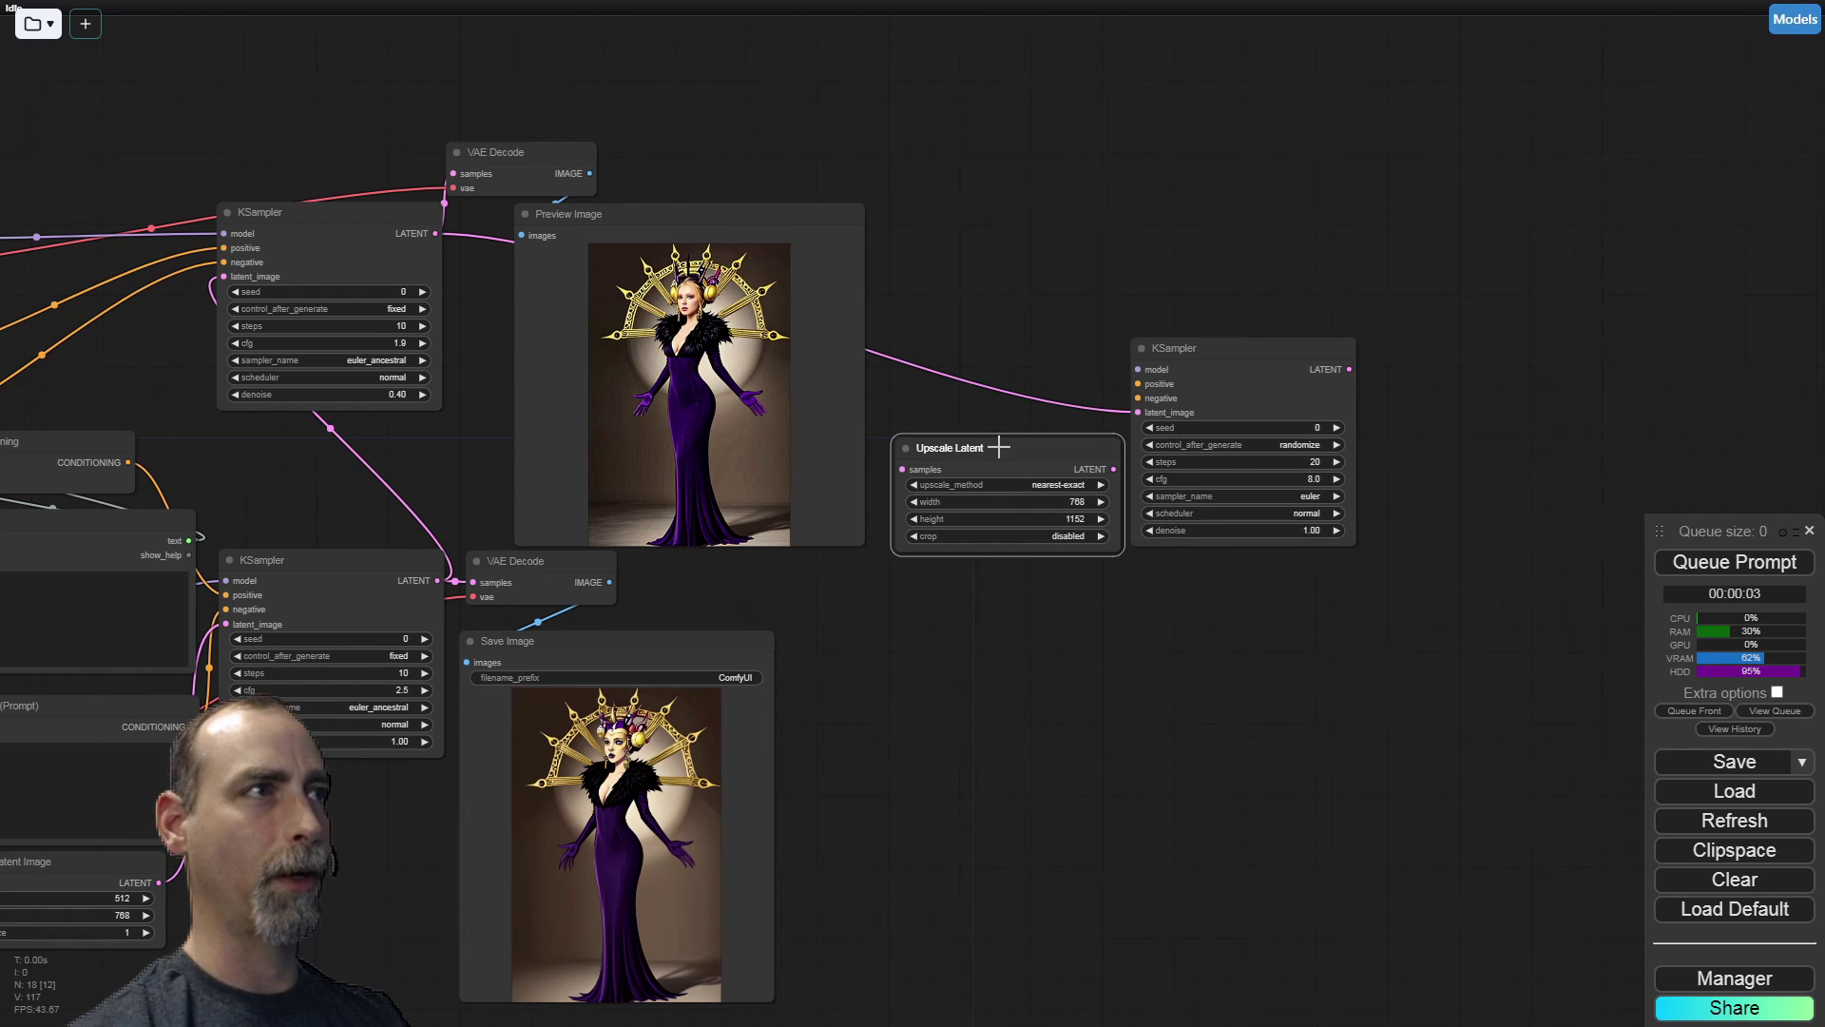
Route the upper KSampler's latent through Upscale Latent into the new KSampler, and connect the upper checkpoint's MODEL and the upper positive and negative conditioning
drag(1138, 412, 904, 469)
drag(1115, 468, 1137, 414)
drag(903, 356, 1186, 344)
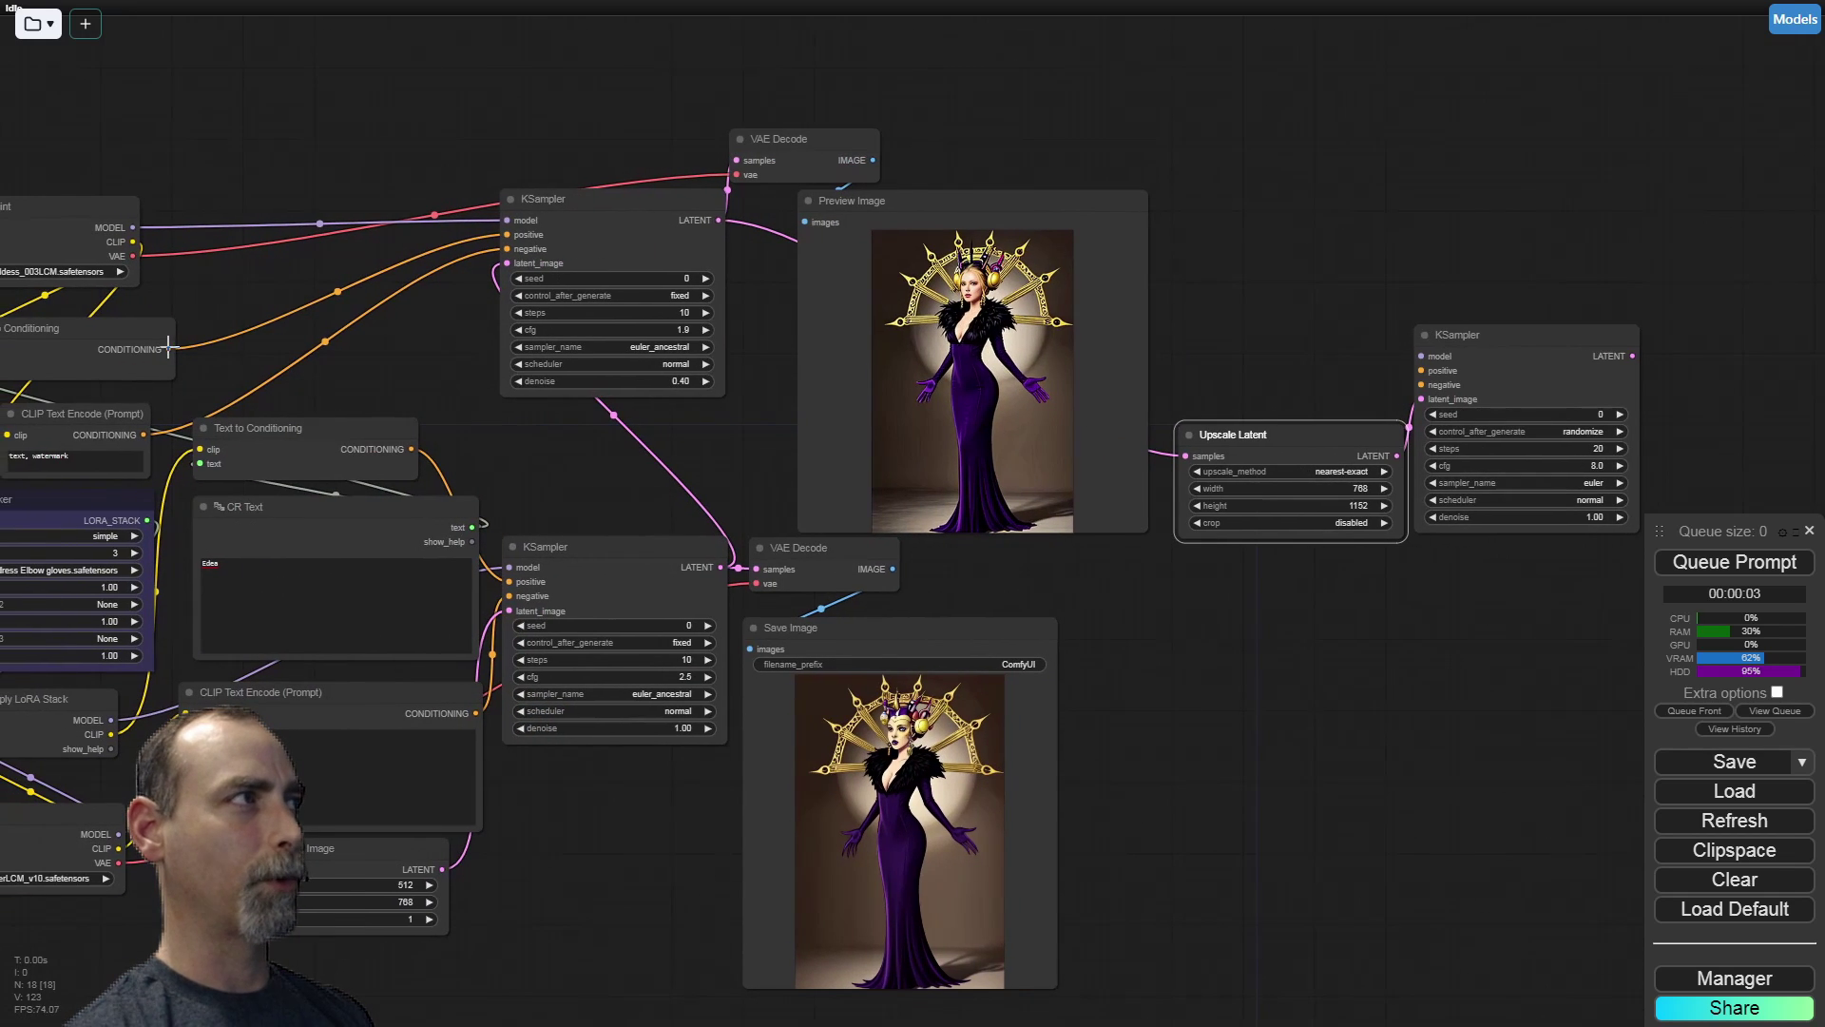
drag(168, 348, 1420, 369)
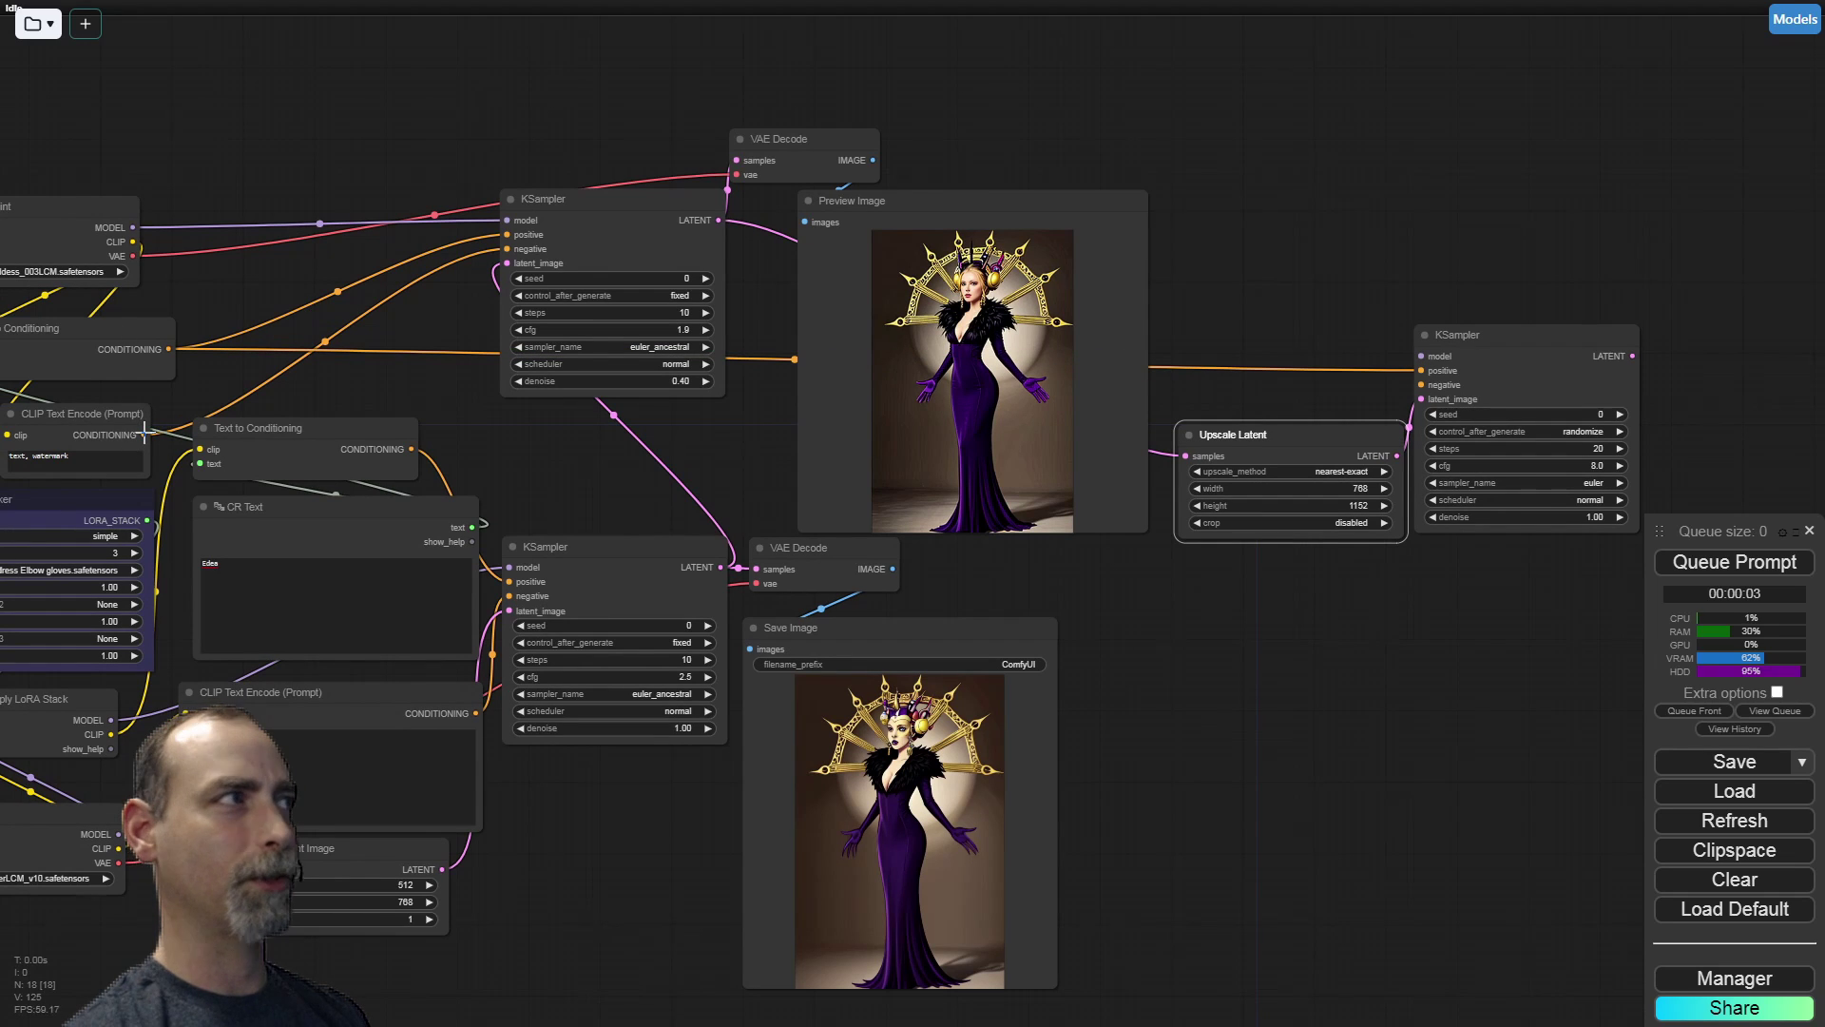
drag(143, 433, 1420, 384)
drag(1270, 254, 1236, 269)
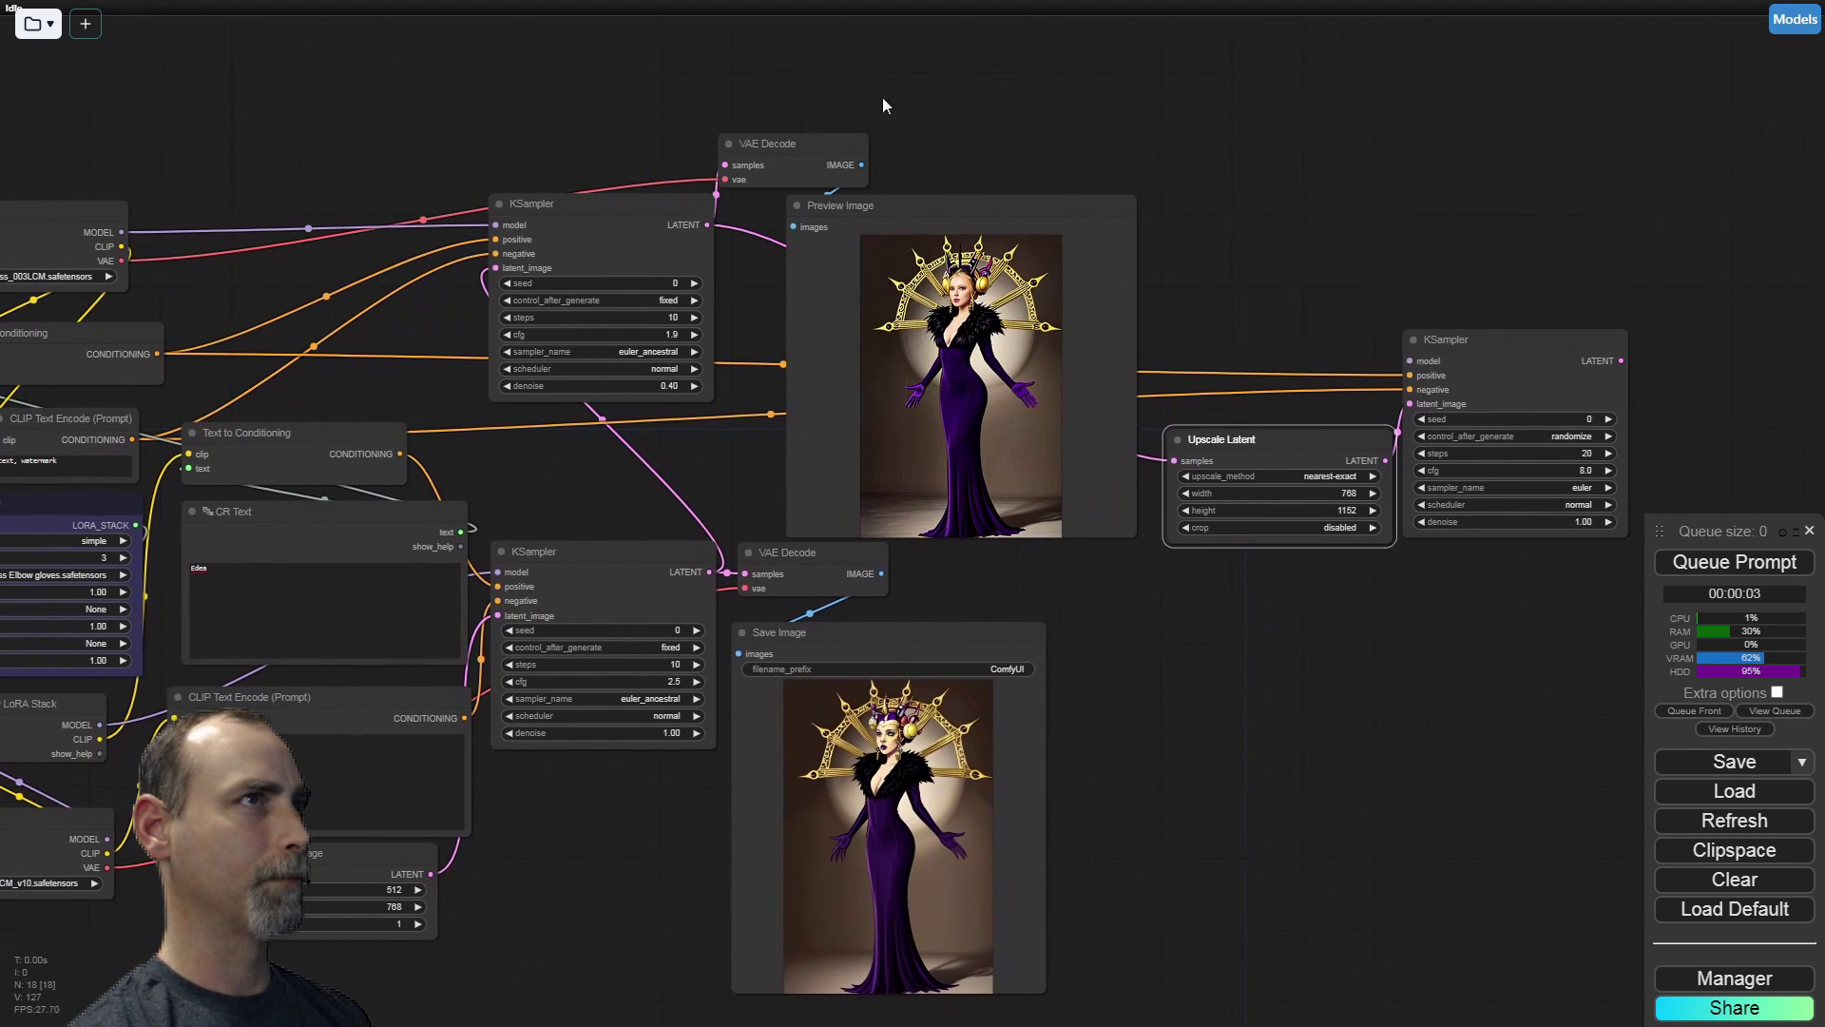
drag(122, 232, 884, 291)
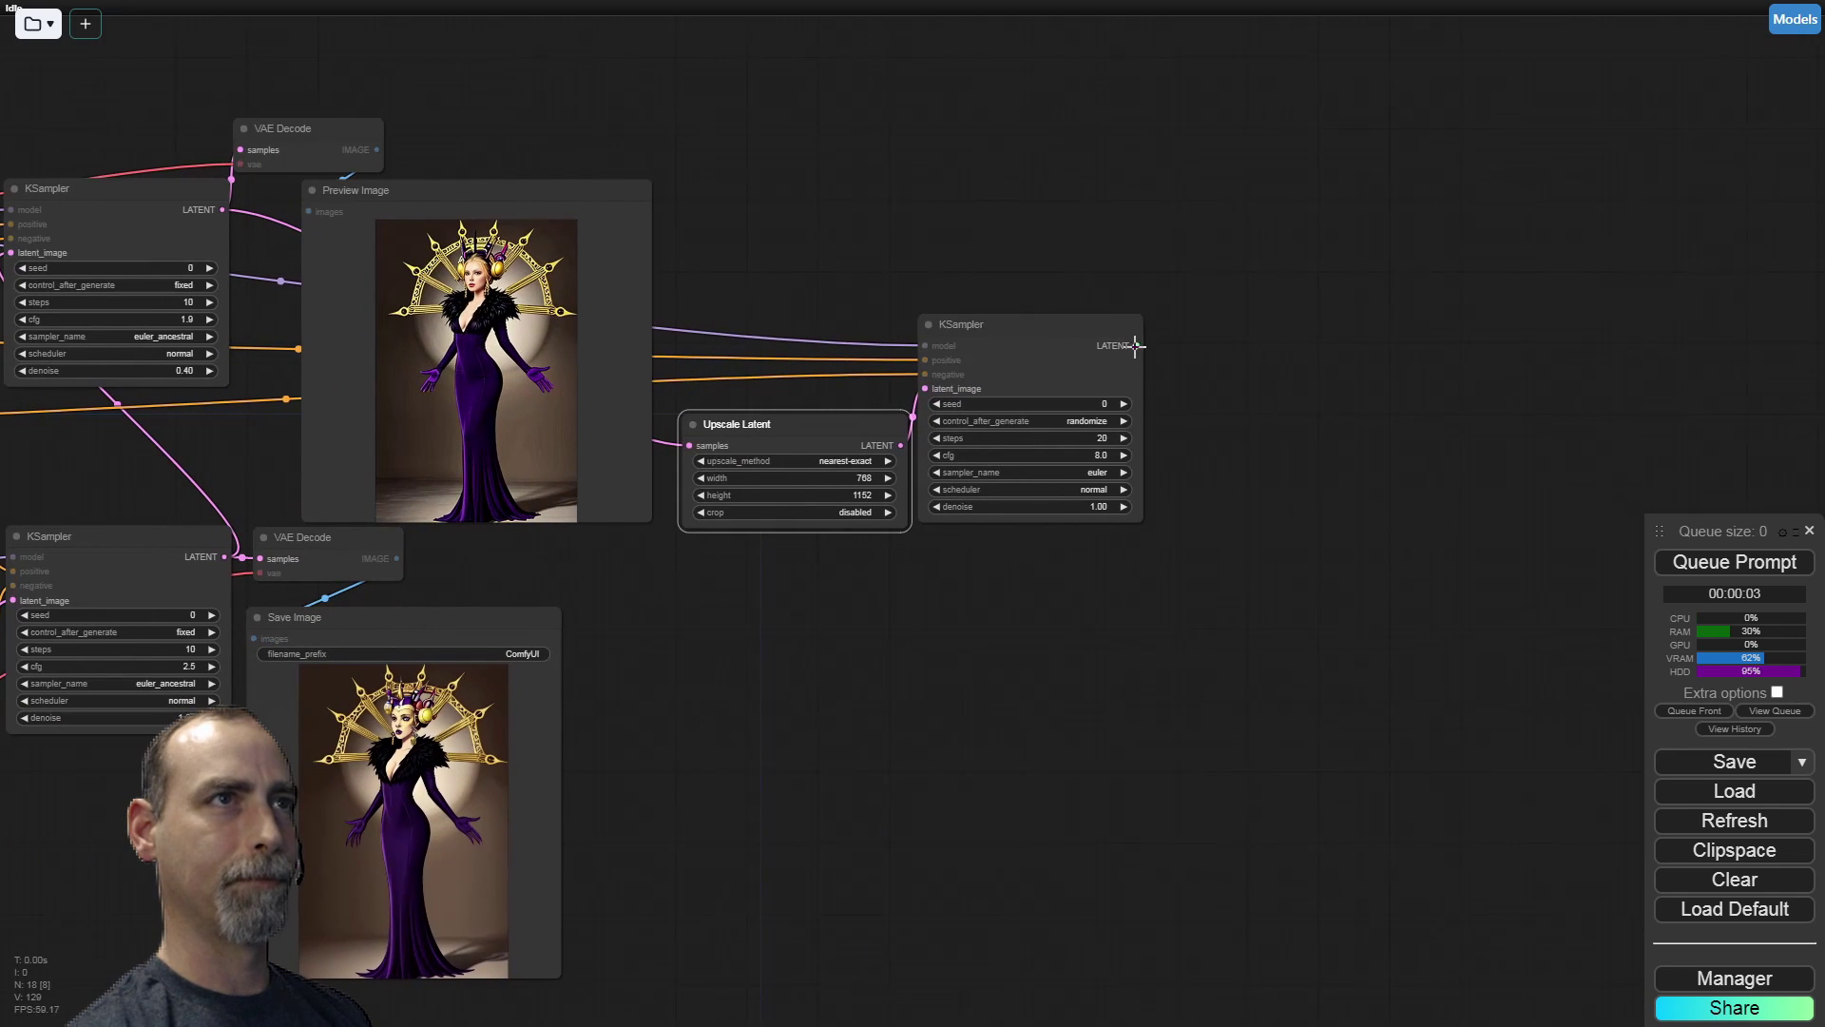
Add a VAE Decode node fed by the third KSampler's latent, place it above that sampler, and connect the upper checkpoint's VAE
drag(1137, 344, 1136, 276)
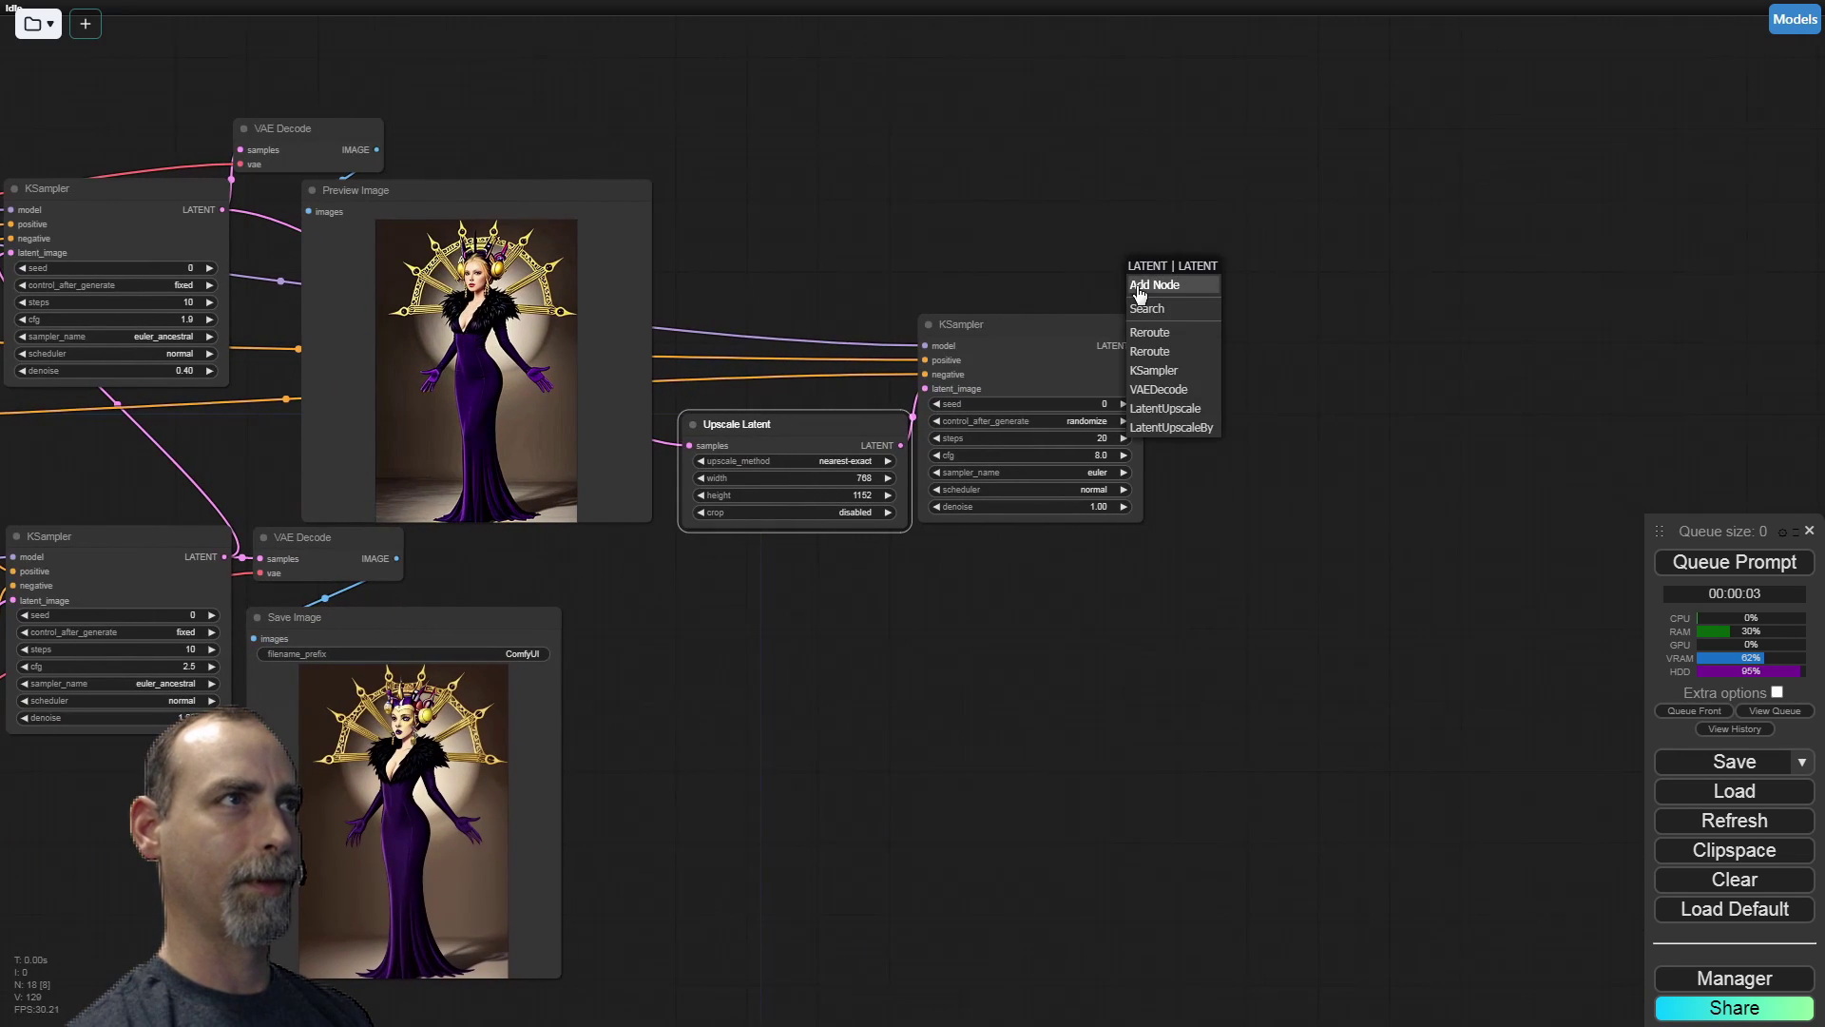
click(1169, 391)
drag(1201, 267, 1233, 255)
drag(858, 259, 1291, 253)
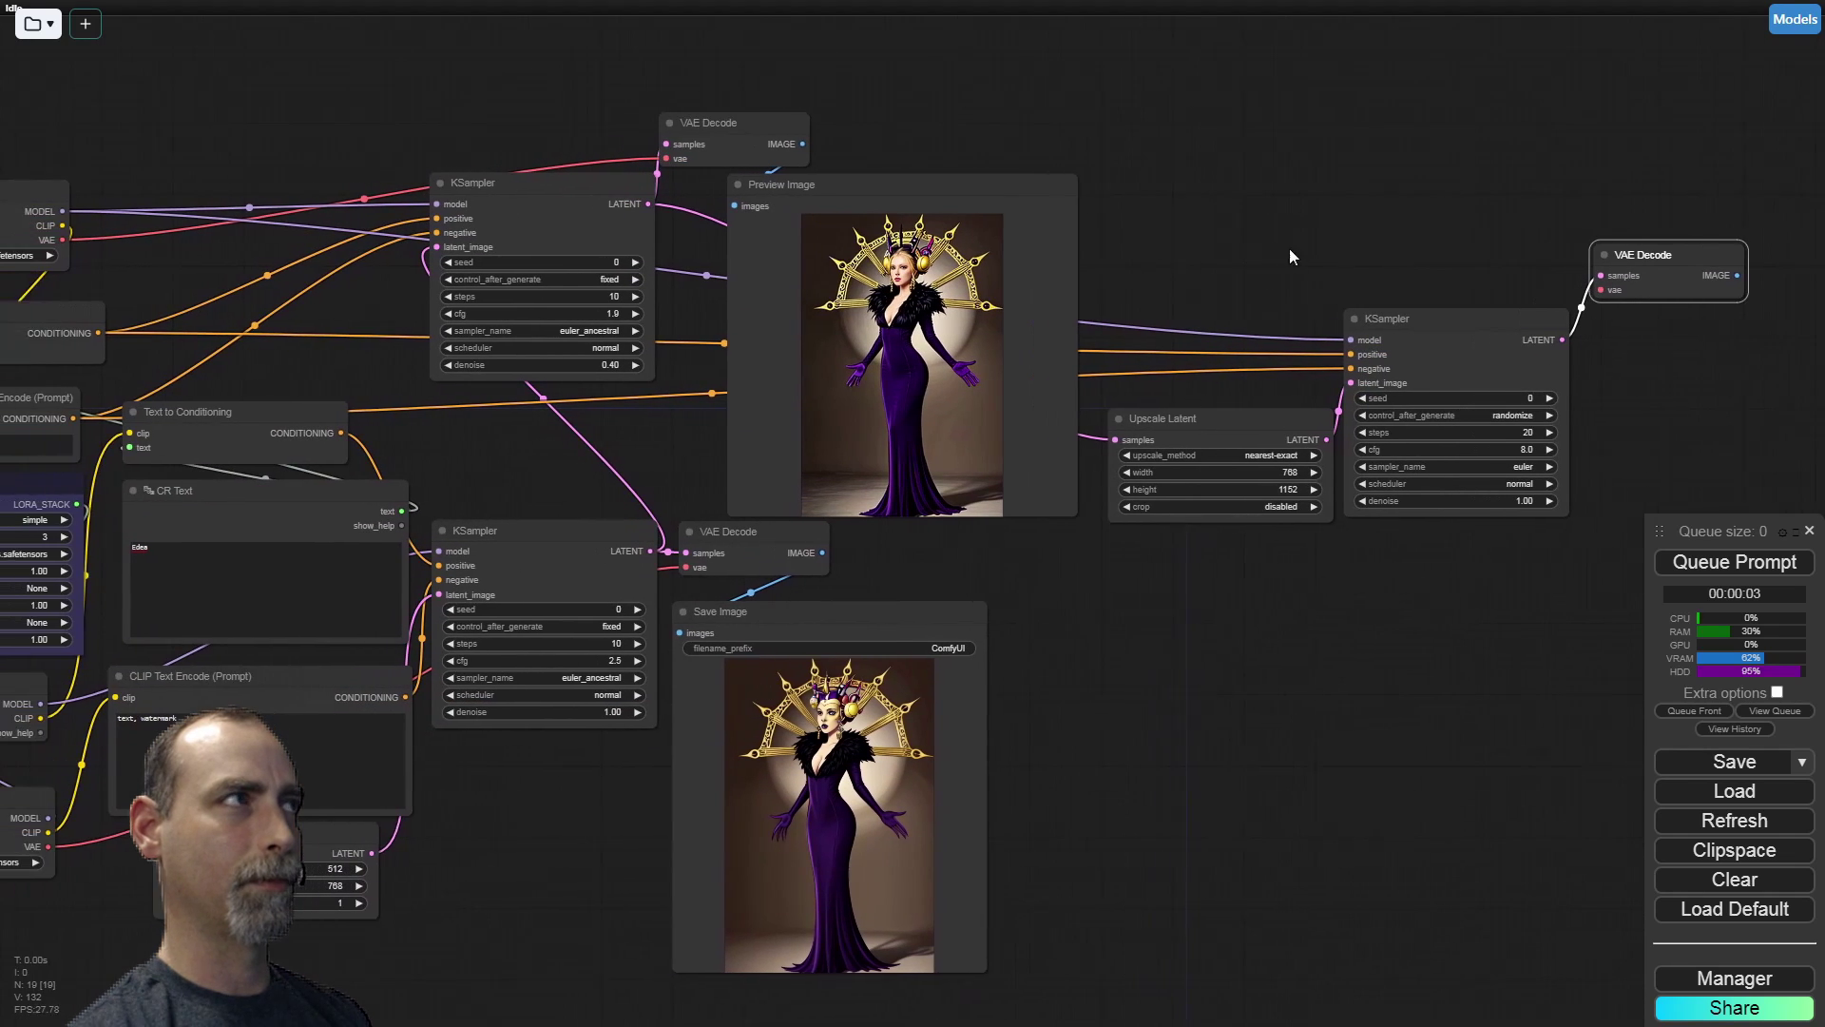
drag(74, 240, 1616, 291)
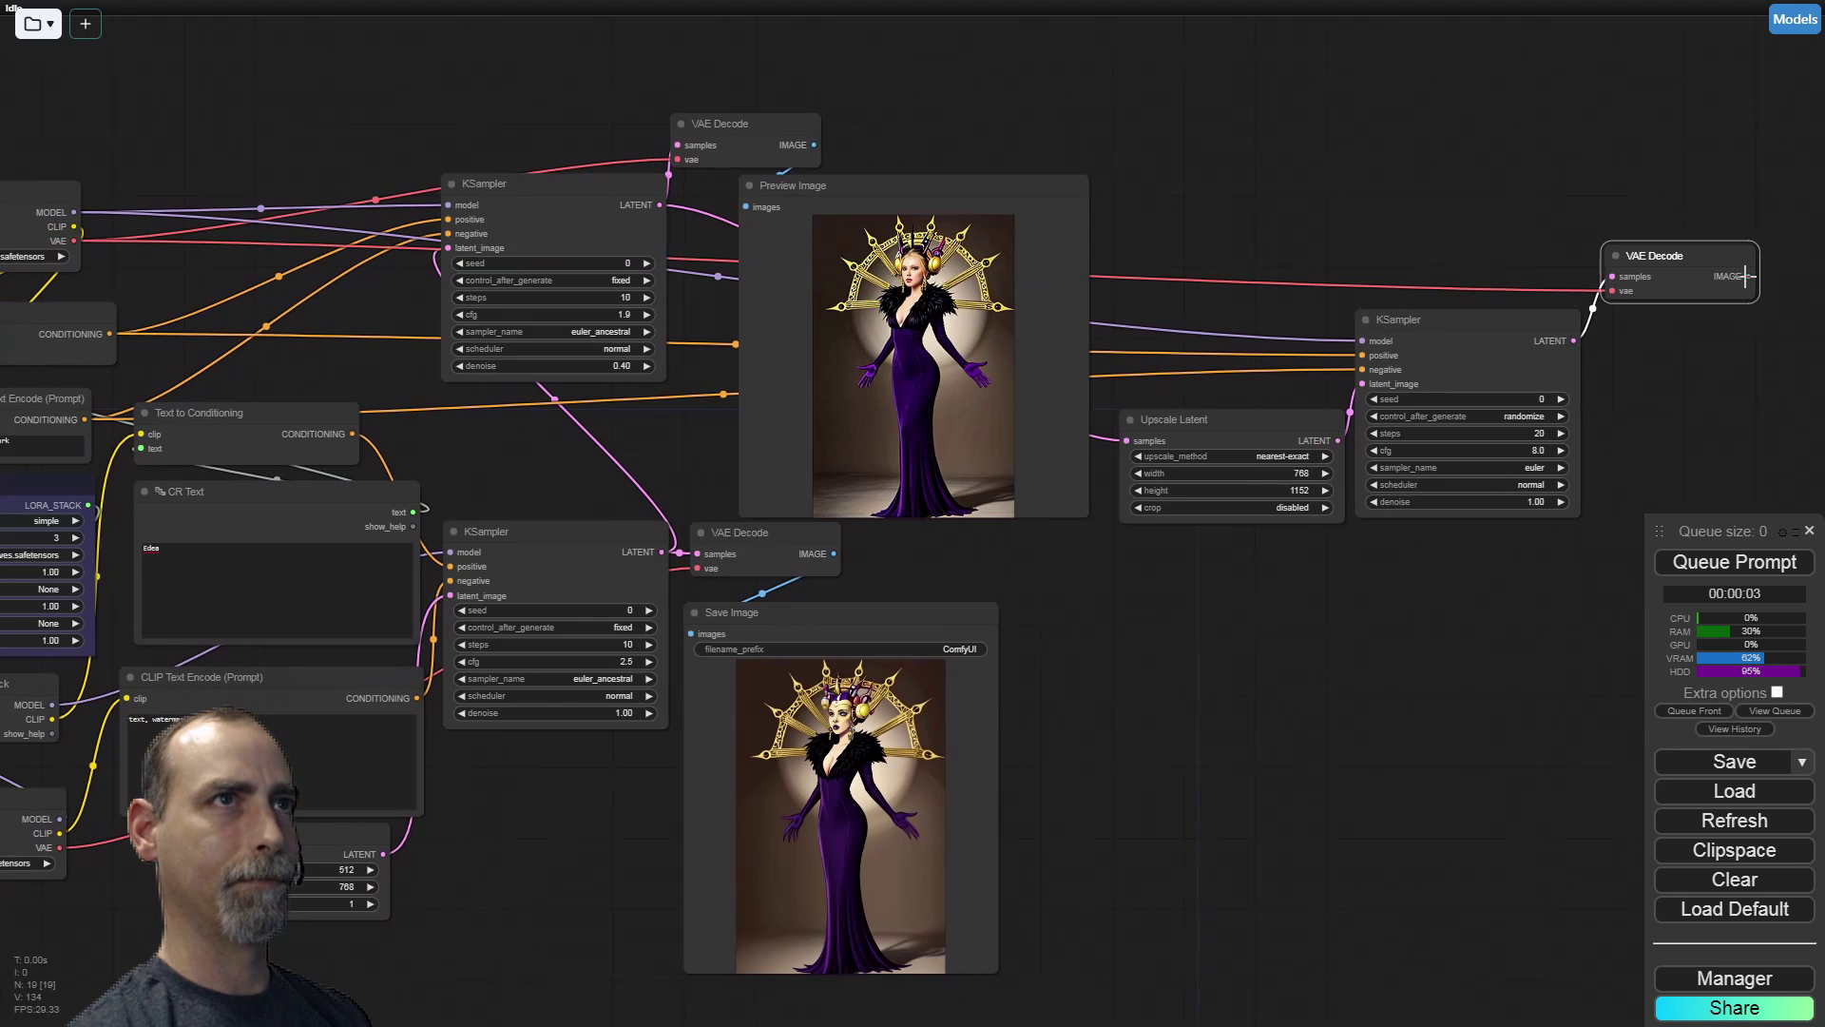
Add a Preview Image node fed by the new VAE Decode's image output and place it below the Upscale Latent node
drag(1731, 284, 1098, 586)
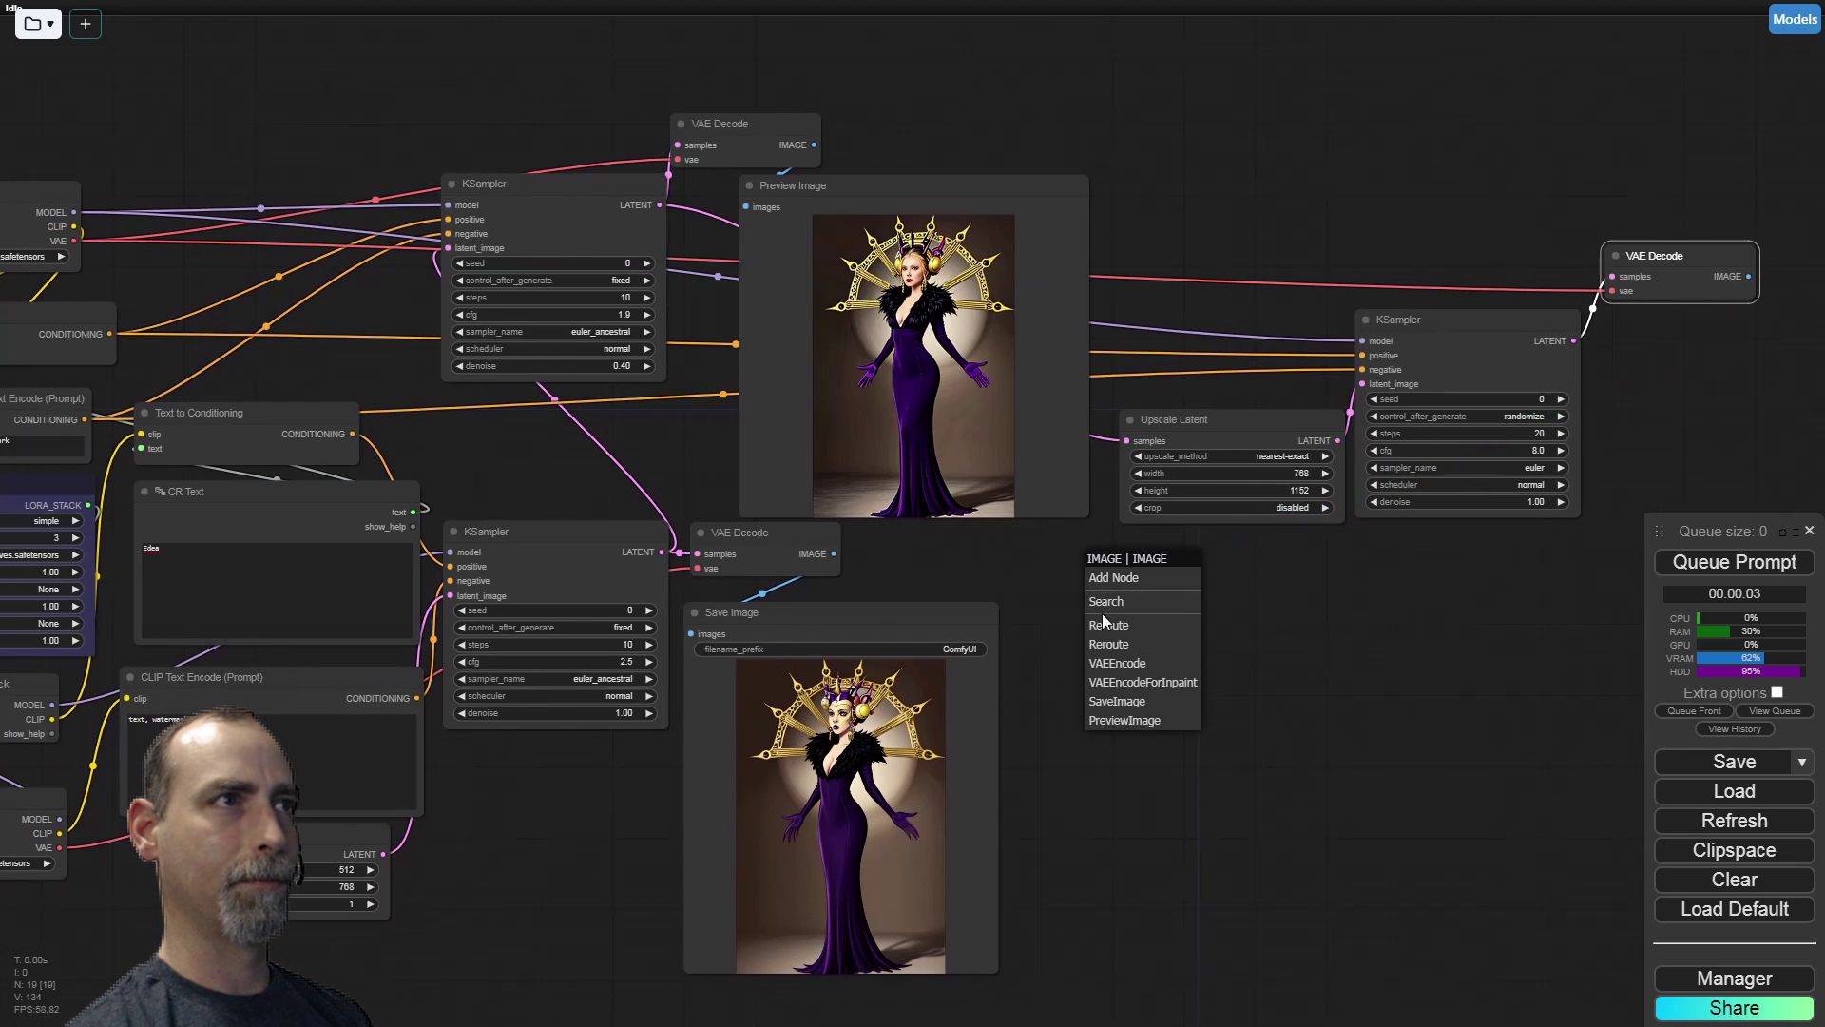
click(1101, 721)
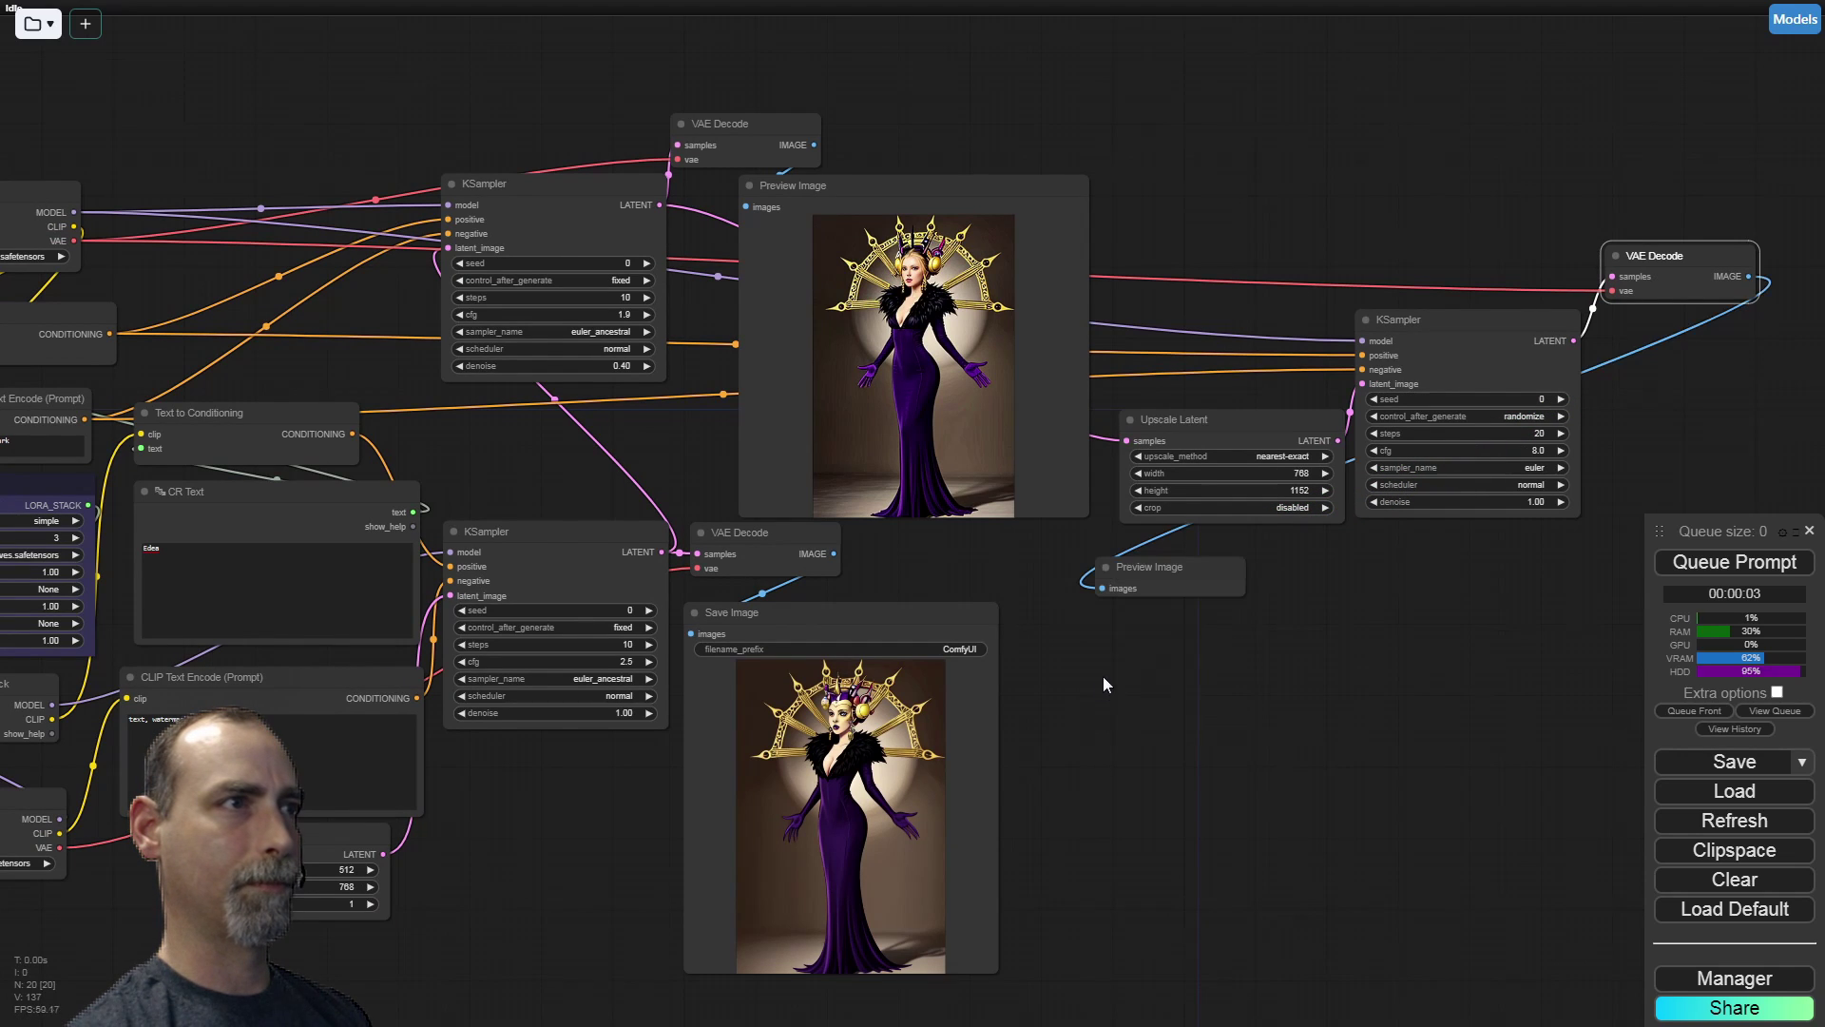
click(1139, 573)
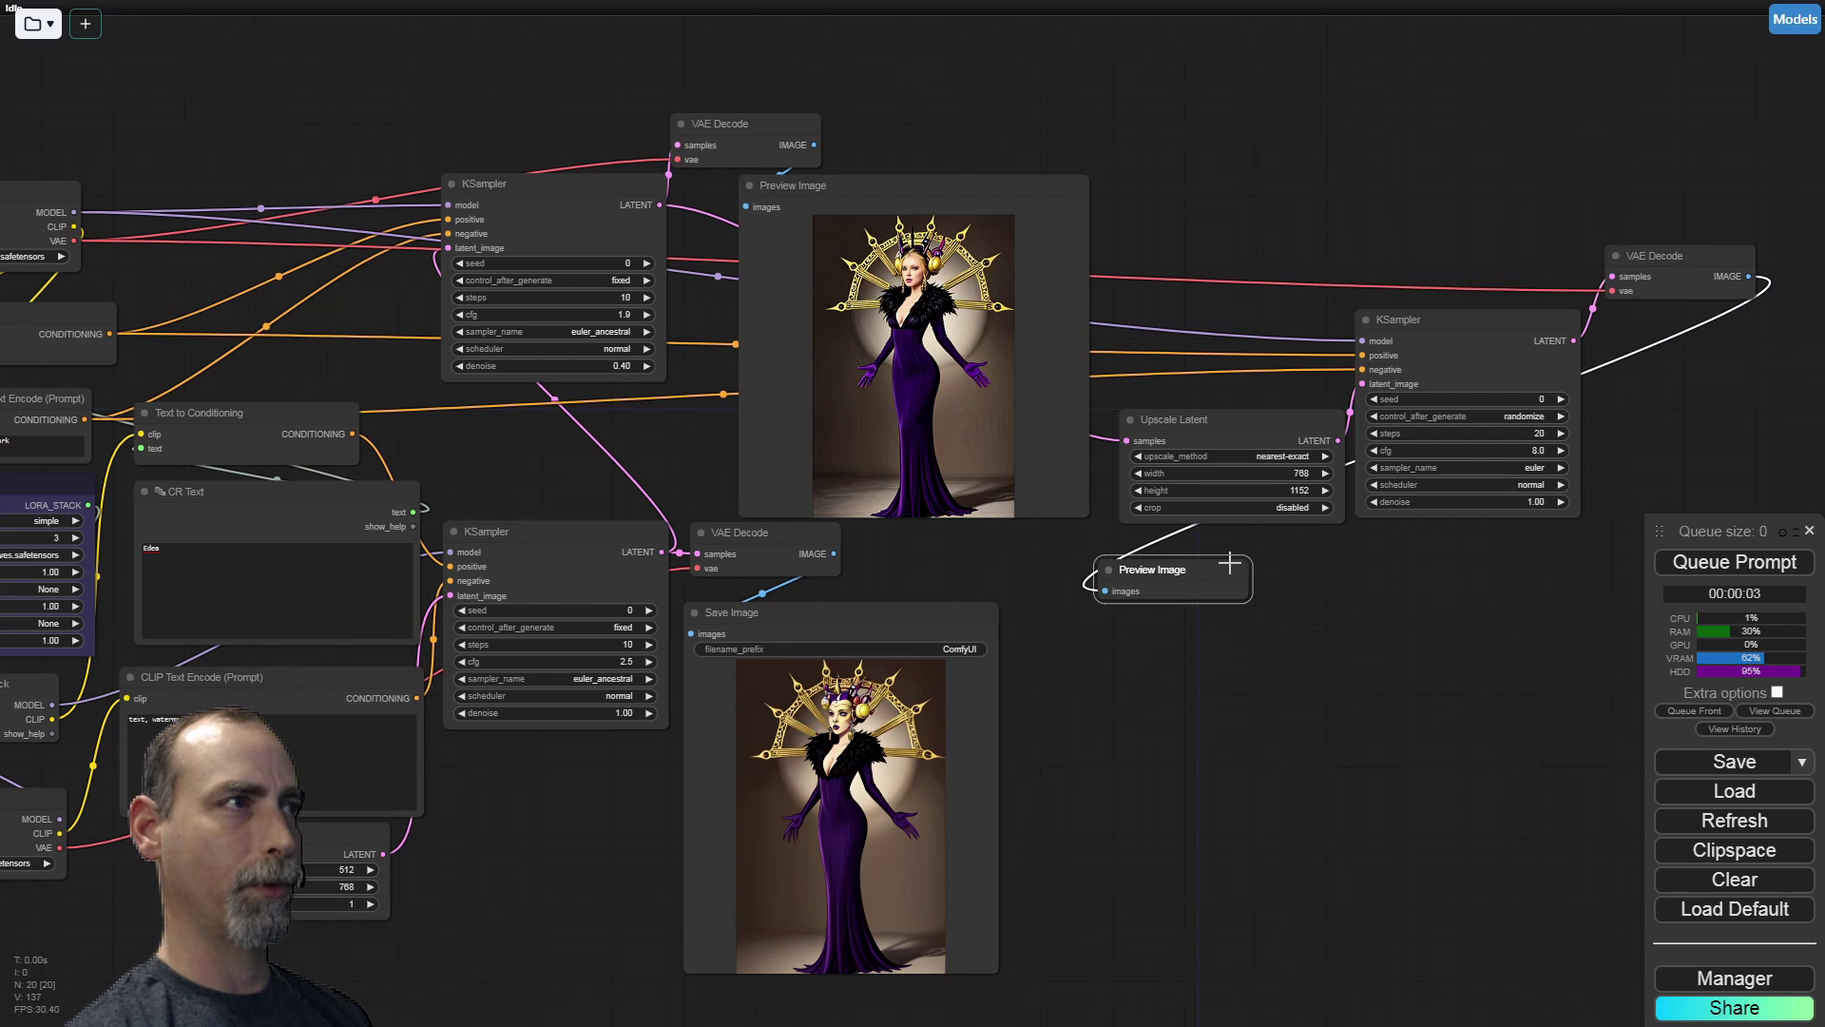
Move the lower VAE Decode above its KSampler, shift Save Image up, and enlarge the new Preview Image node beside it
drag(759, 534, 602, 464)
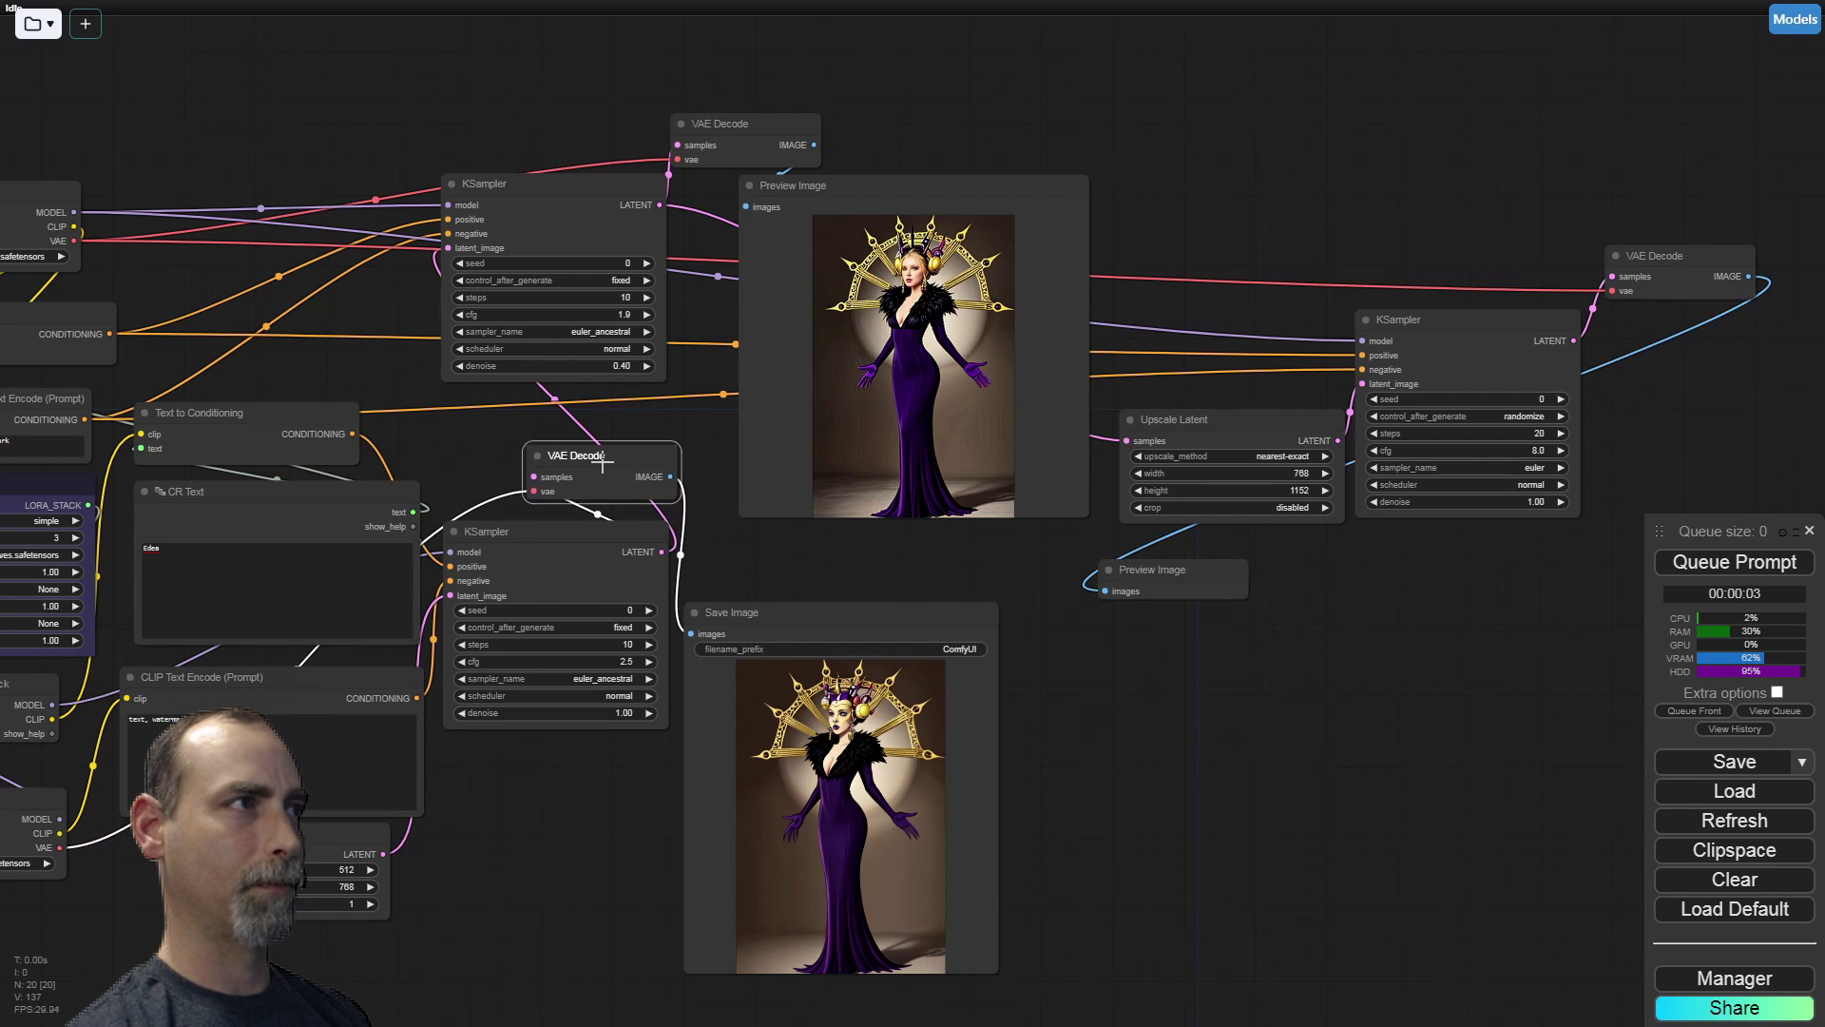
drag(816, 615, 816, 551)
drag(1176, 572, 1347, 906)
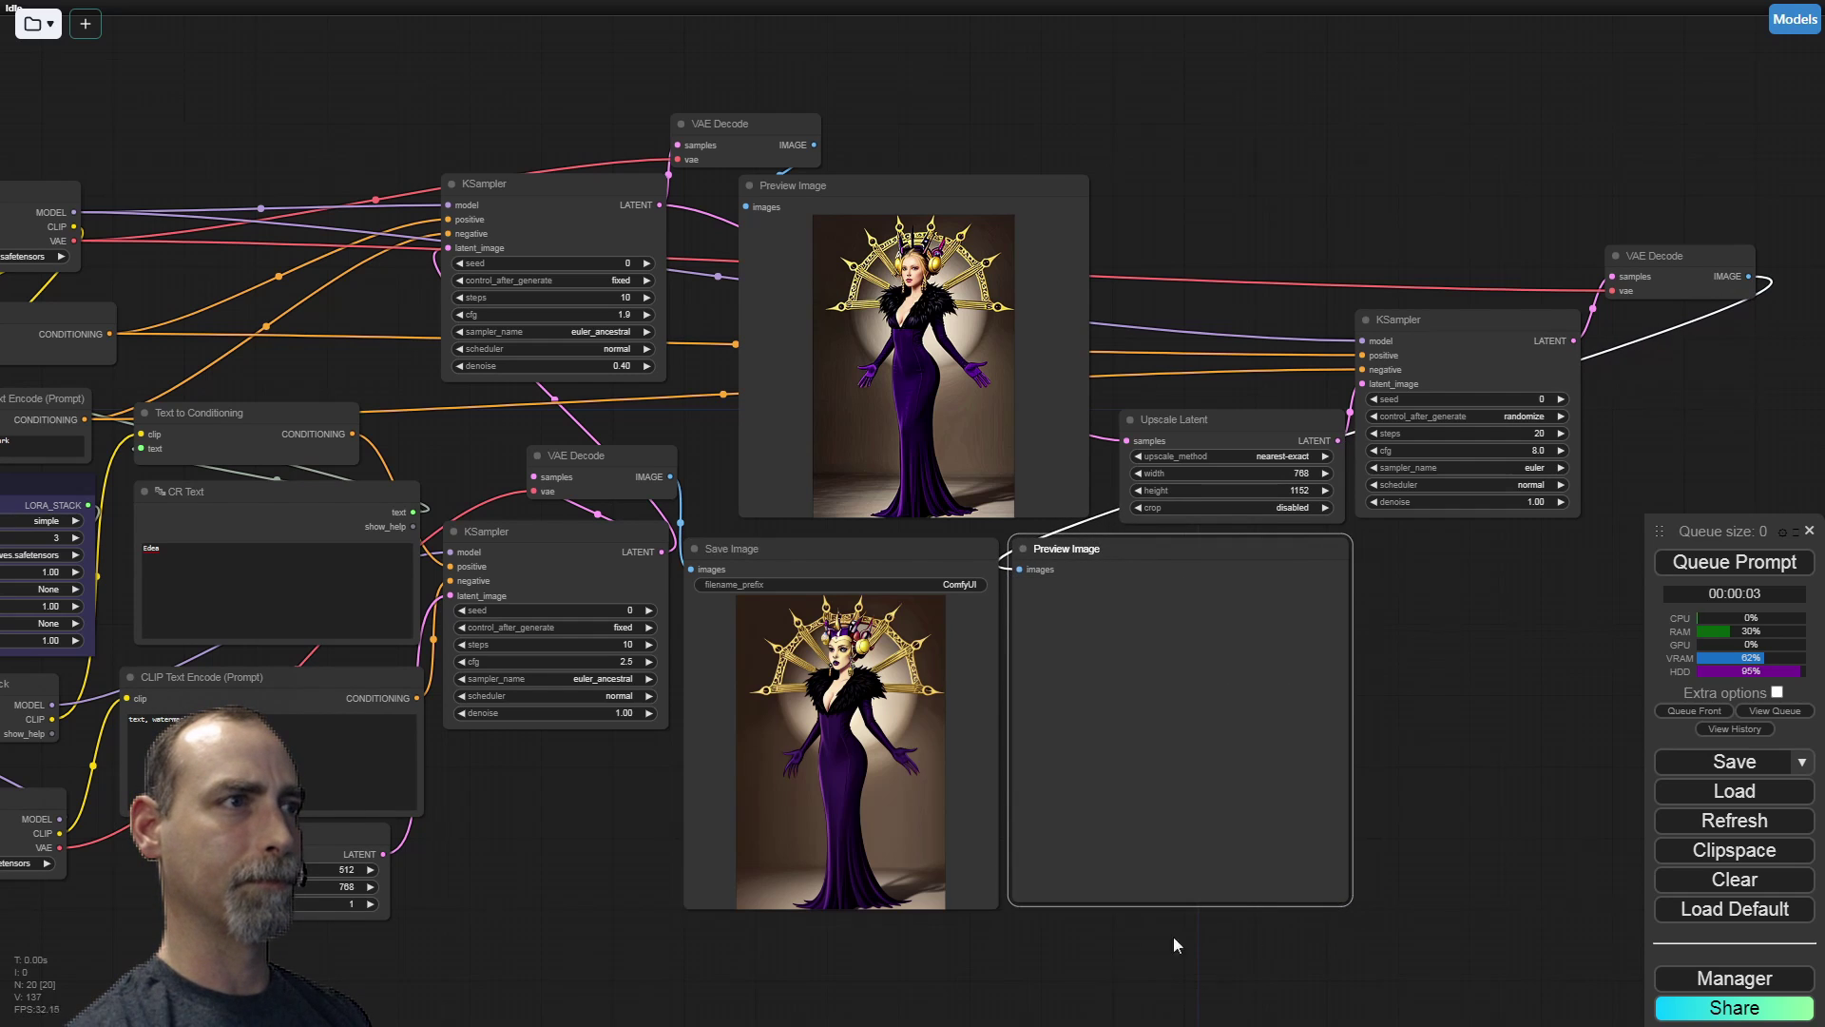
click(554, 813)
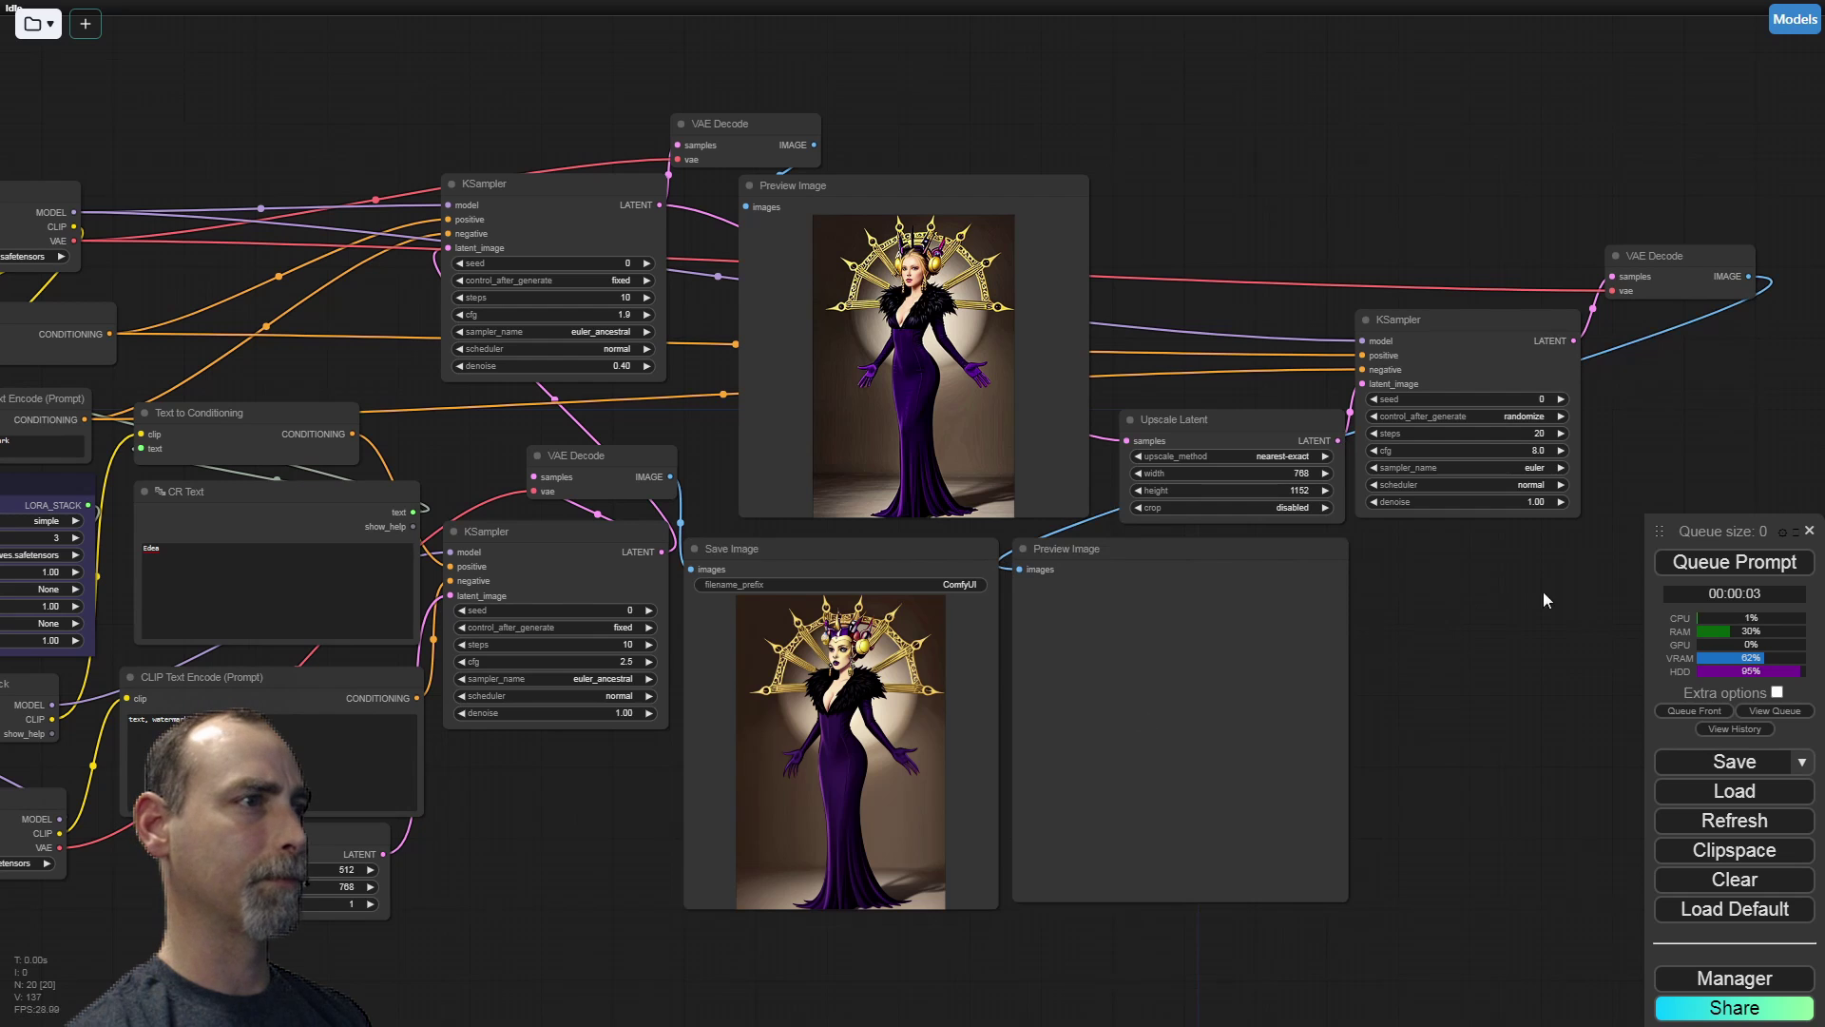
Set the third KSampler's control_after_generate to fixed, steps to 10 and cfg to 1.3
drag(1543, 591, 1261, 683)
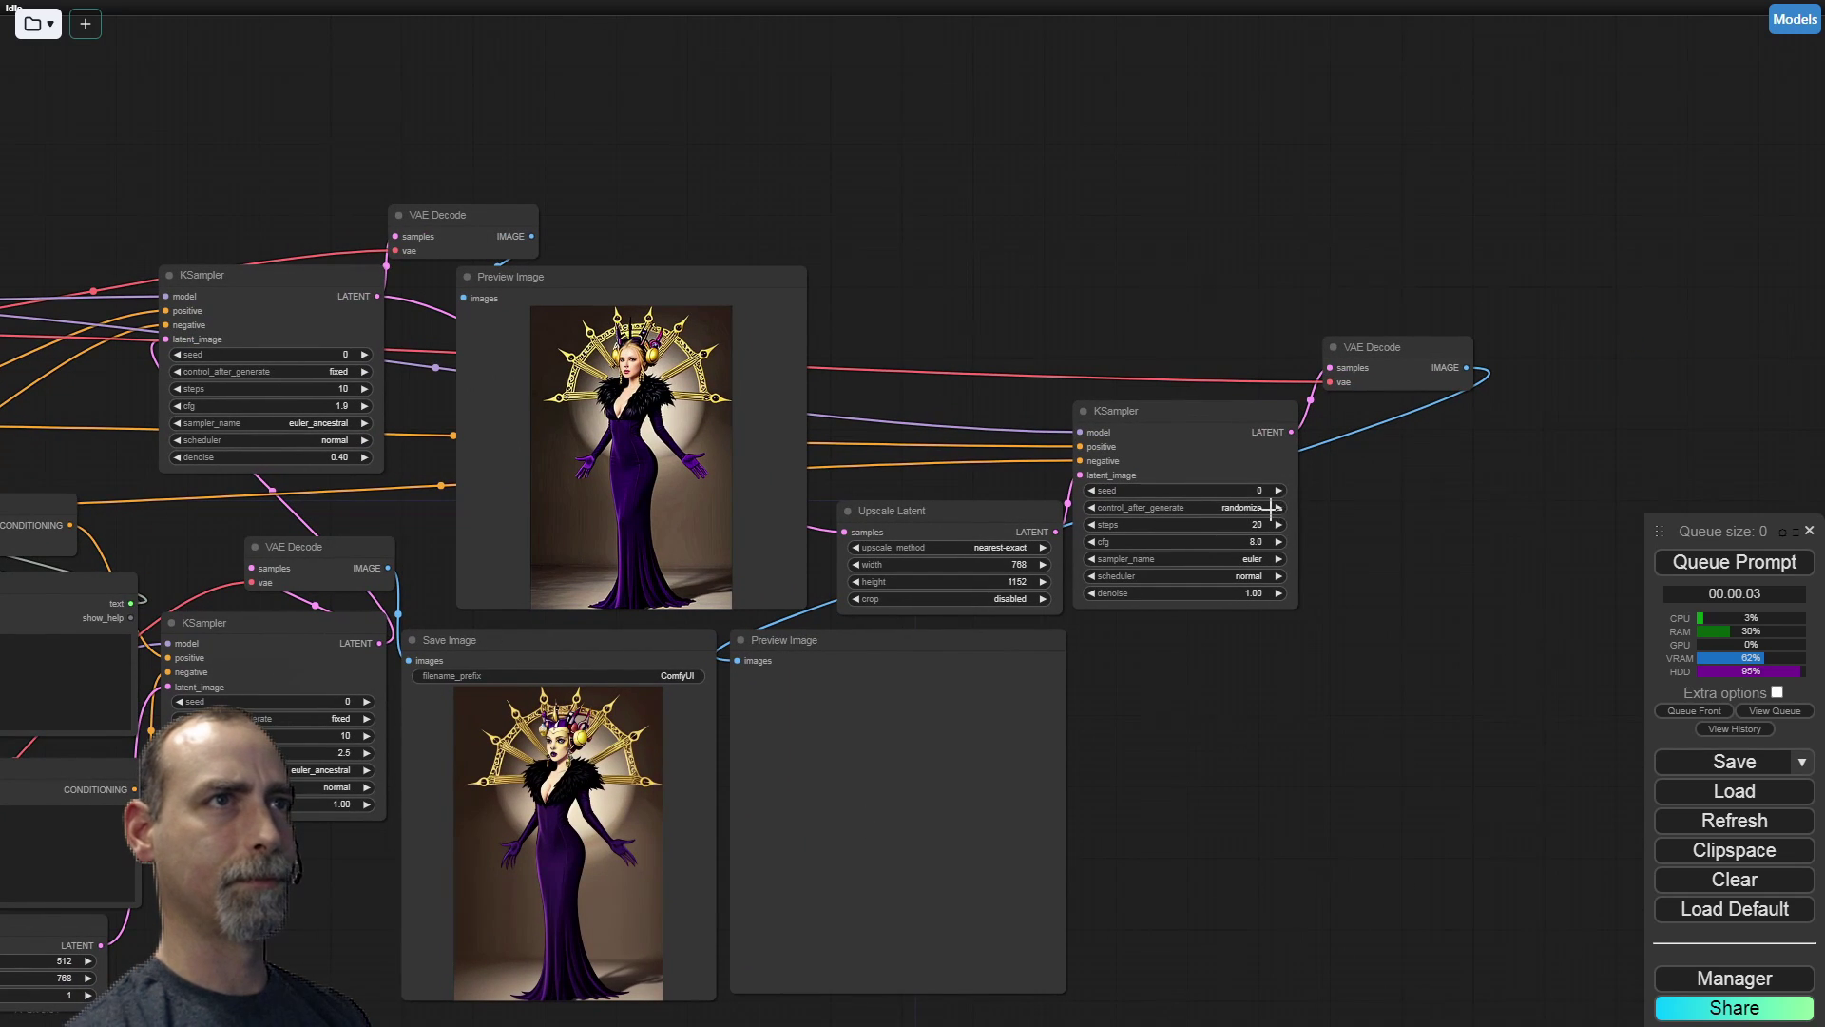
click(1271, 507)
click(1251, 511)
click(1247, 524)
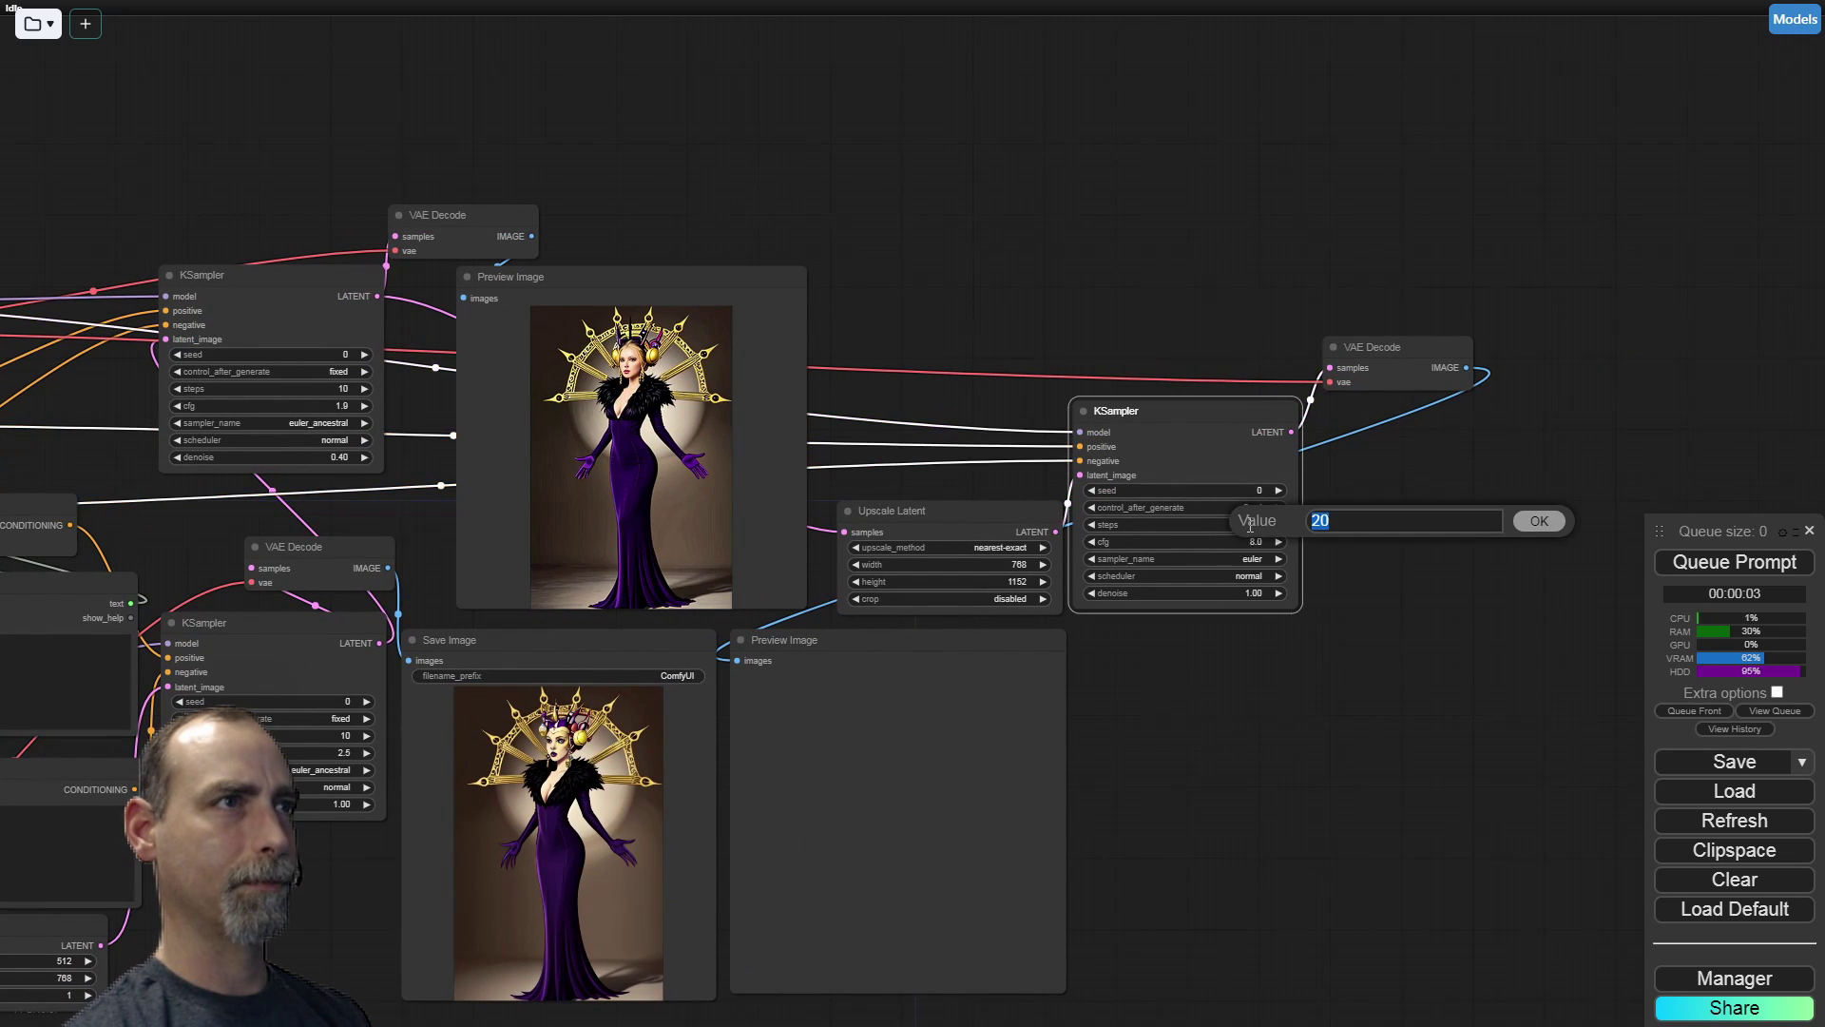
text(10)
key(Return)
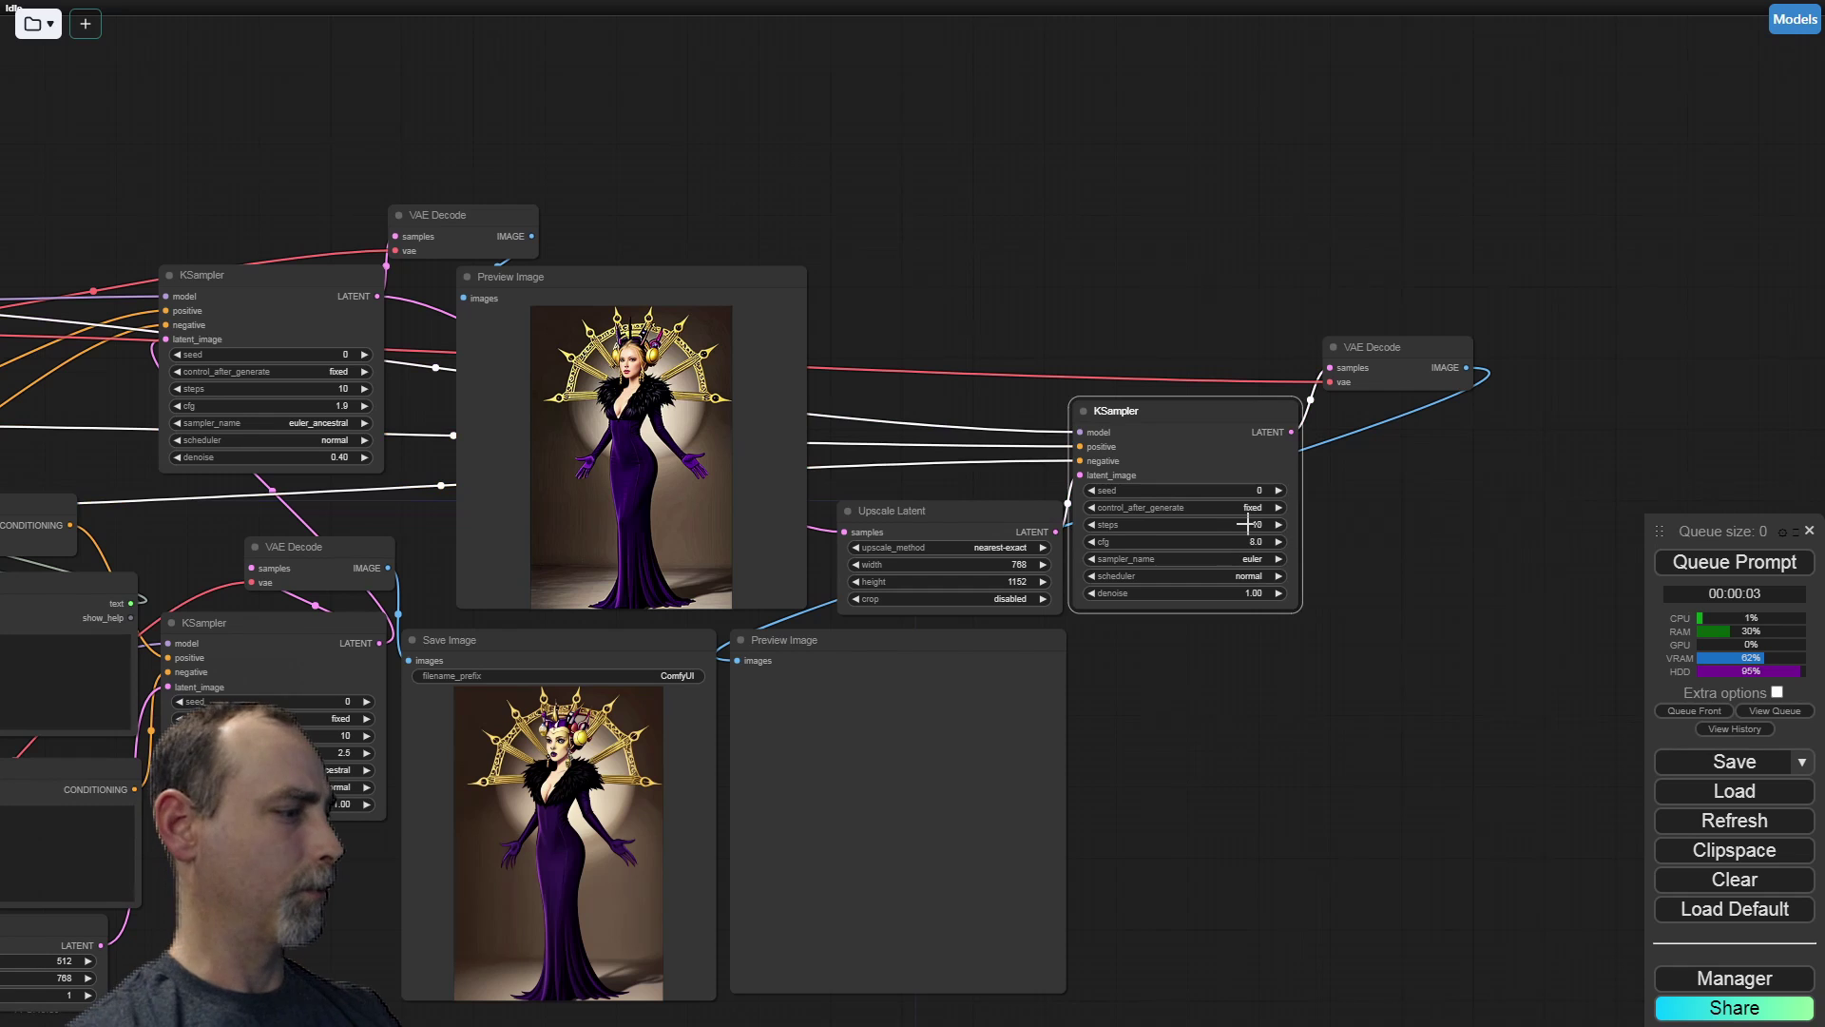
click(1243, 542)
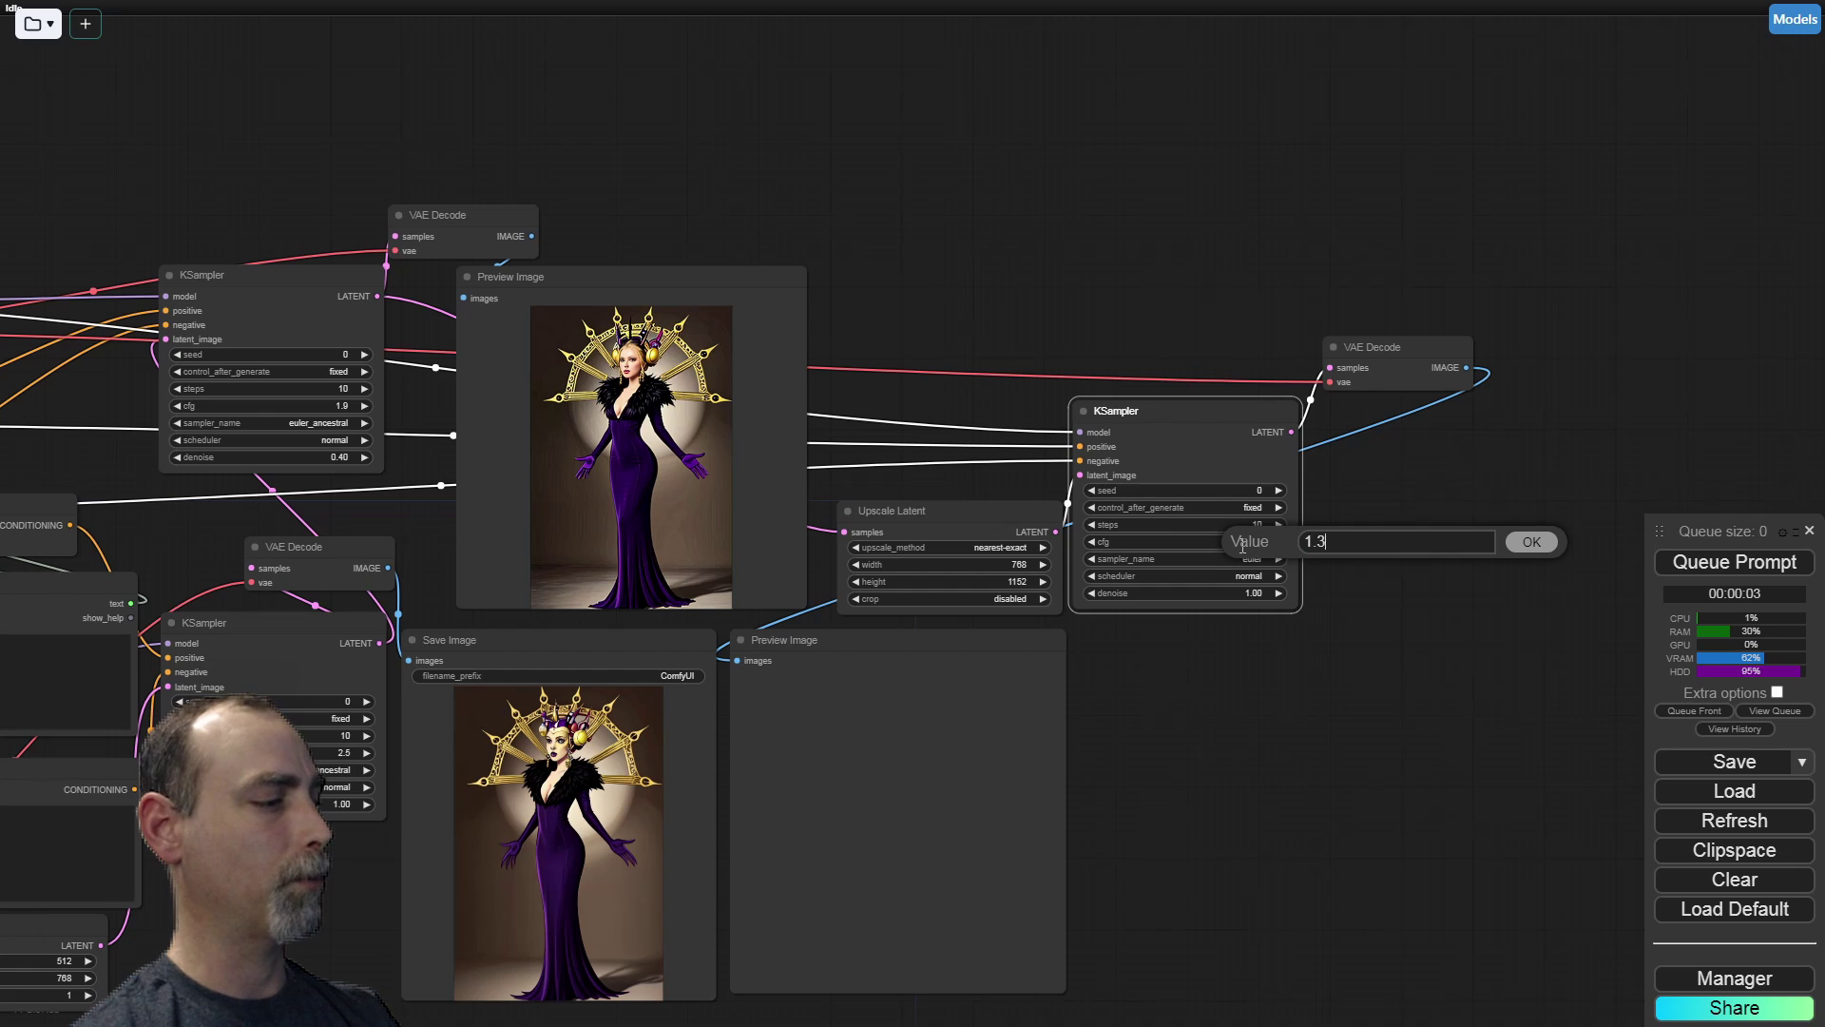
key(Return)
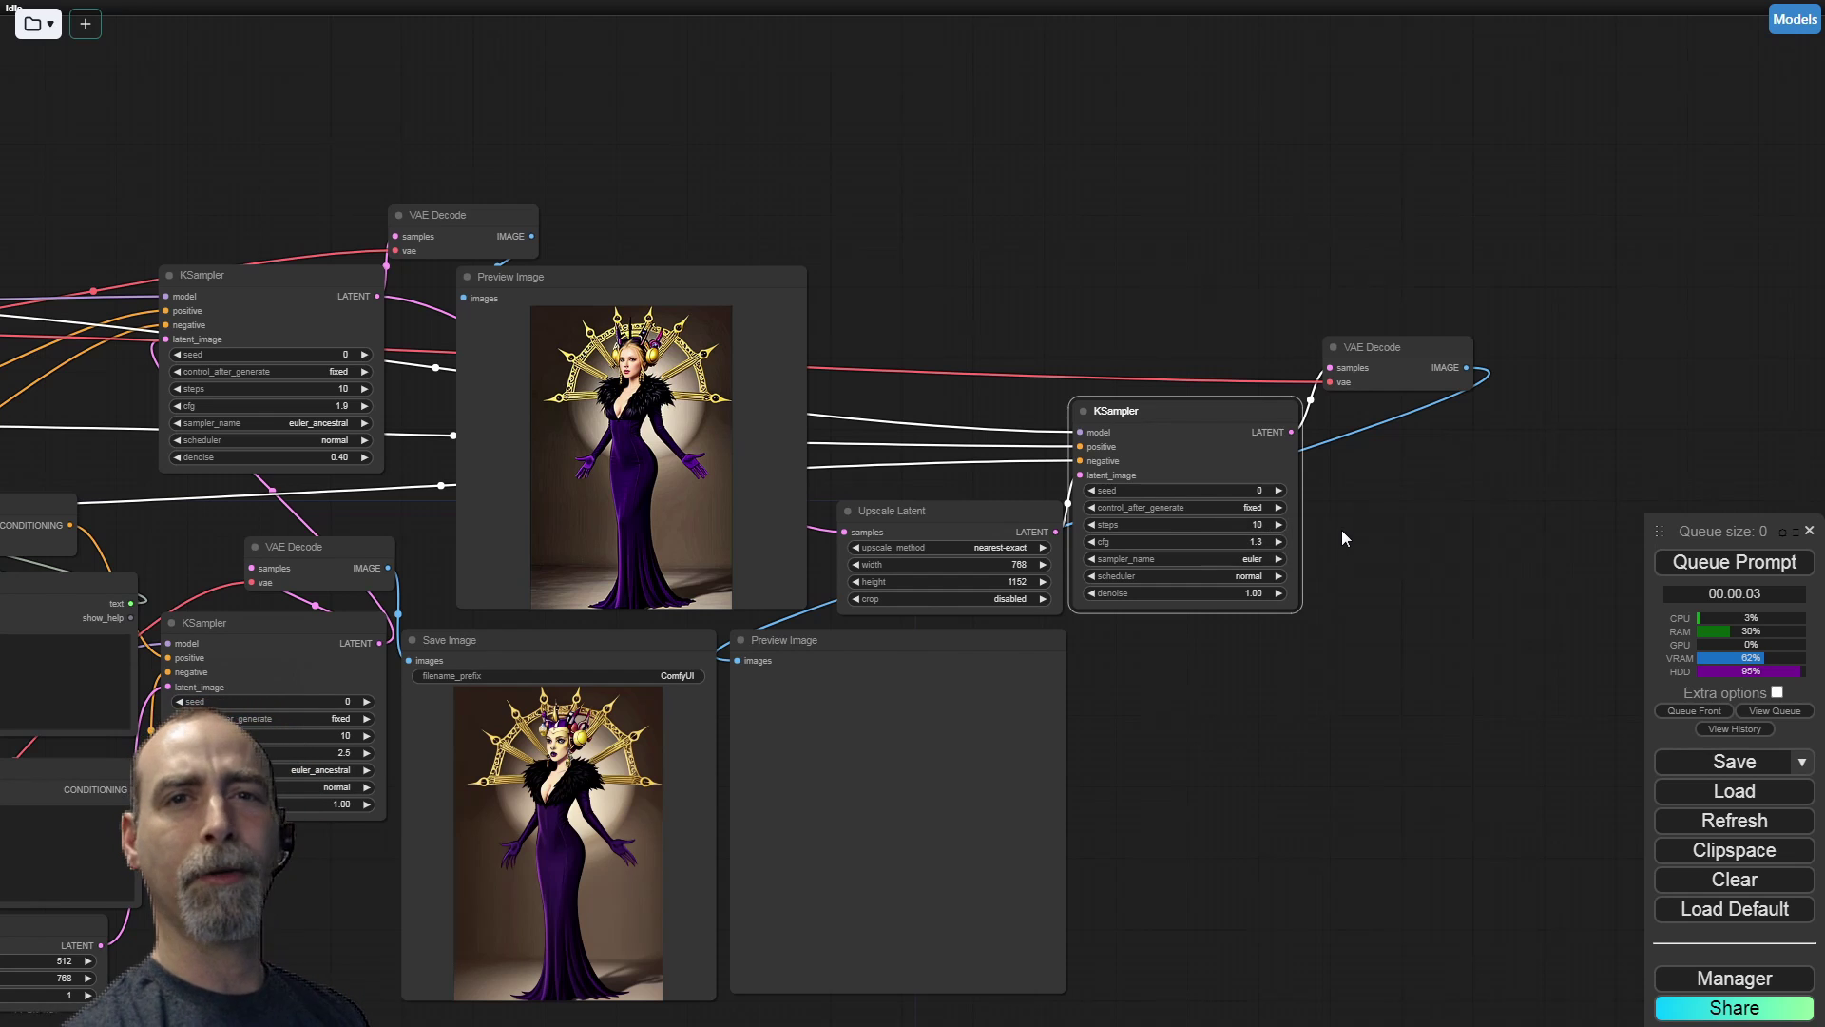
Set the third KSampler's sampler to euler_ancestral and its denoise to 0.50
click(1245, 560)
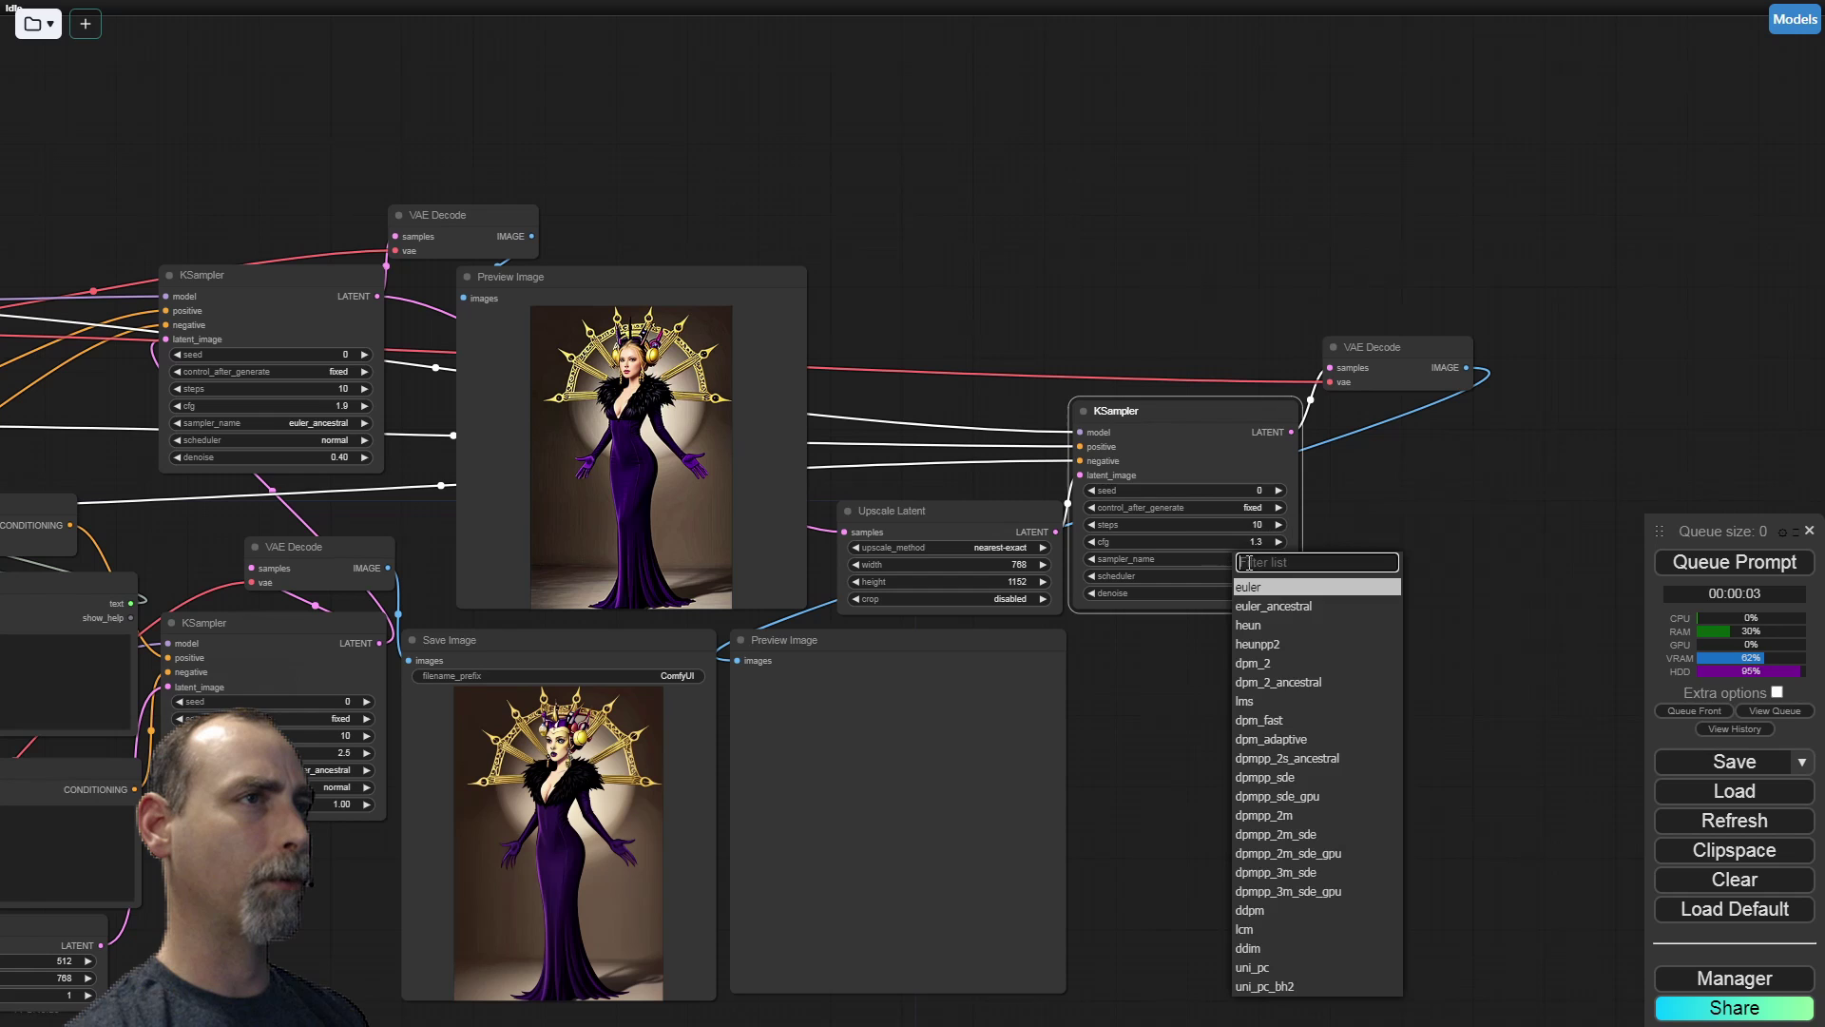
click(1271, 607)
click(1236, 593)
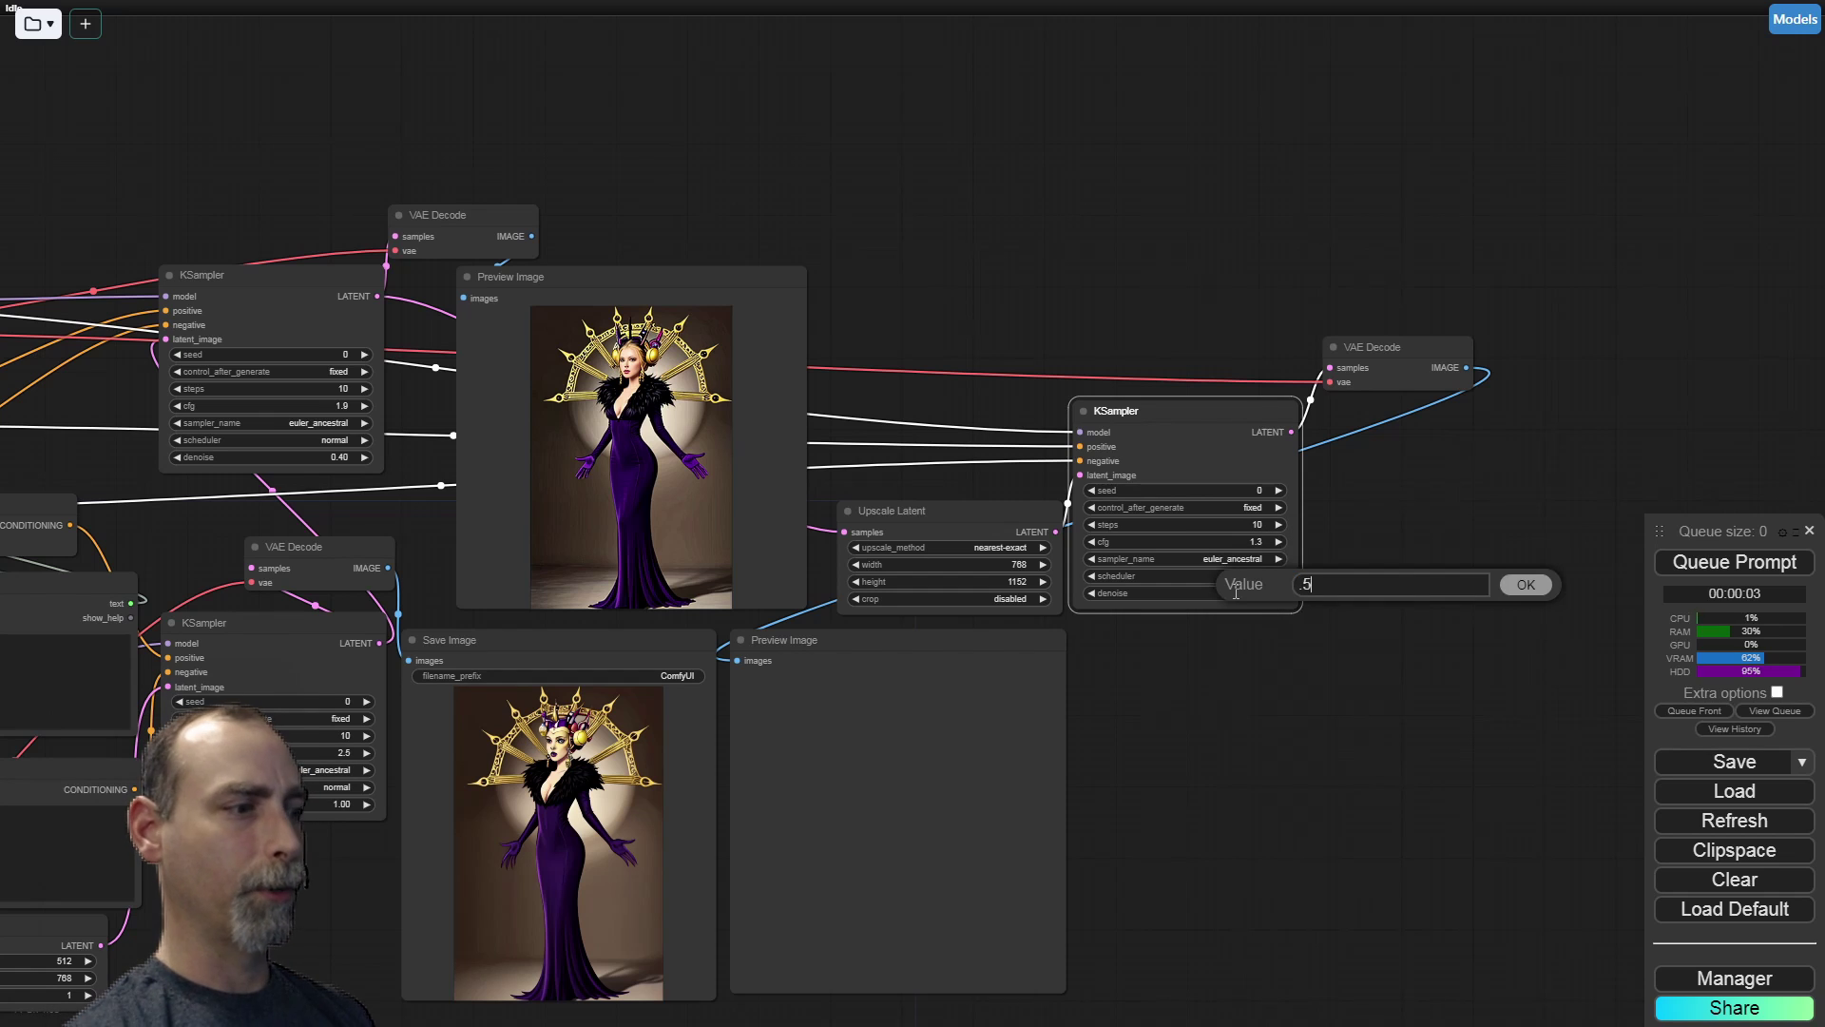
text(.5)
key(Return)
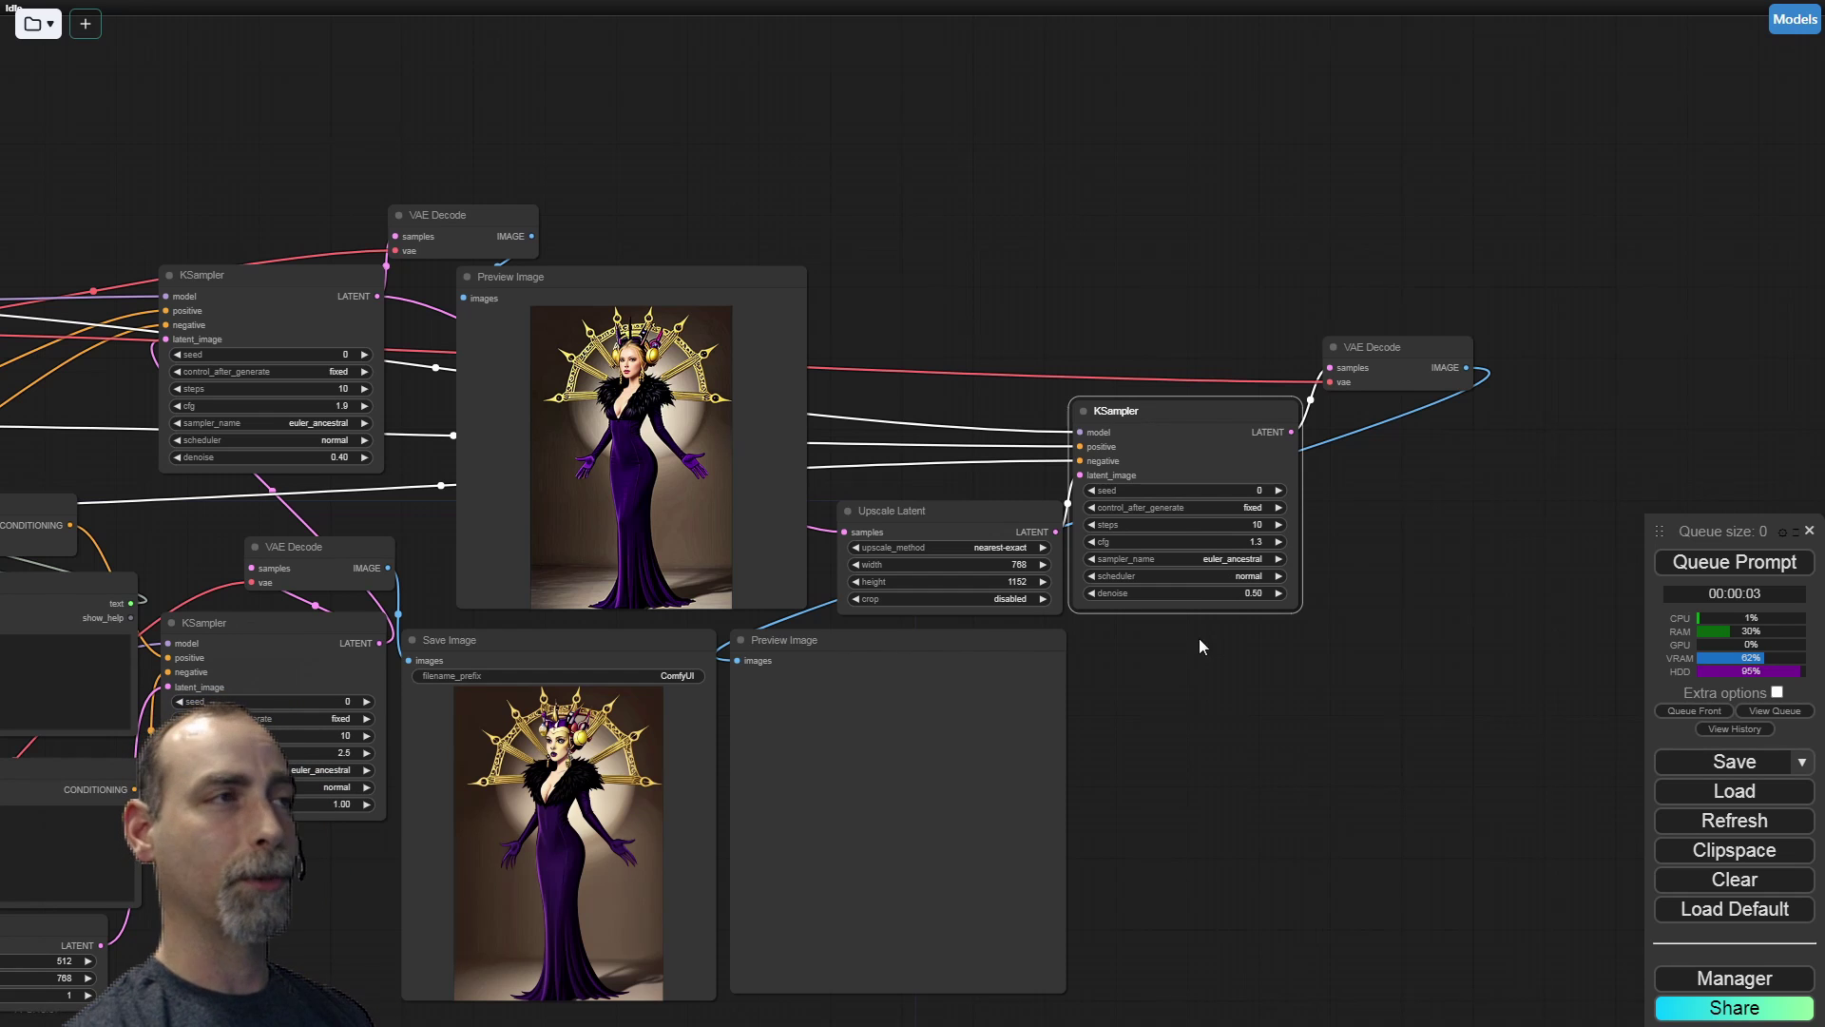
Tidy the loader nodes, moving LoRA Stacker beside CR Apply LoRA Stack and the lower Text to Conditioning directly above CR Apply LoRA Stack
drag(1154, 672, 1171, 674)
drag(1210, 663, 1543, 591)
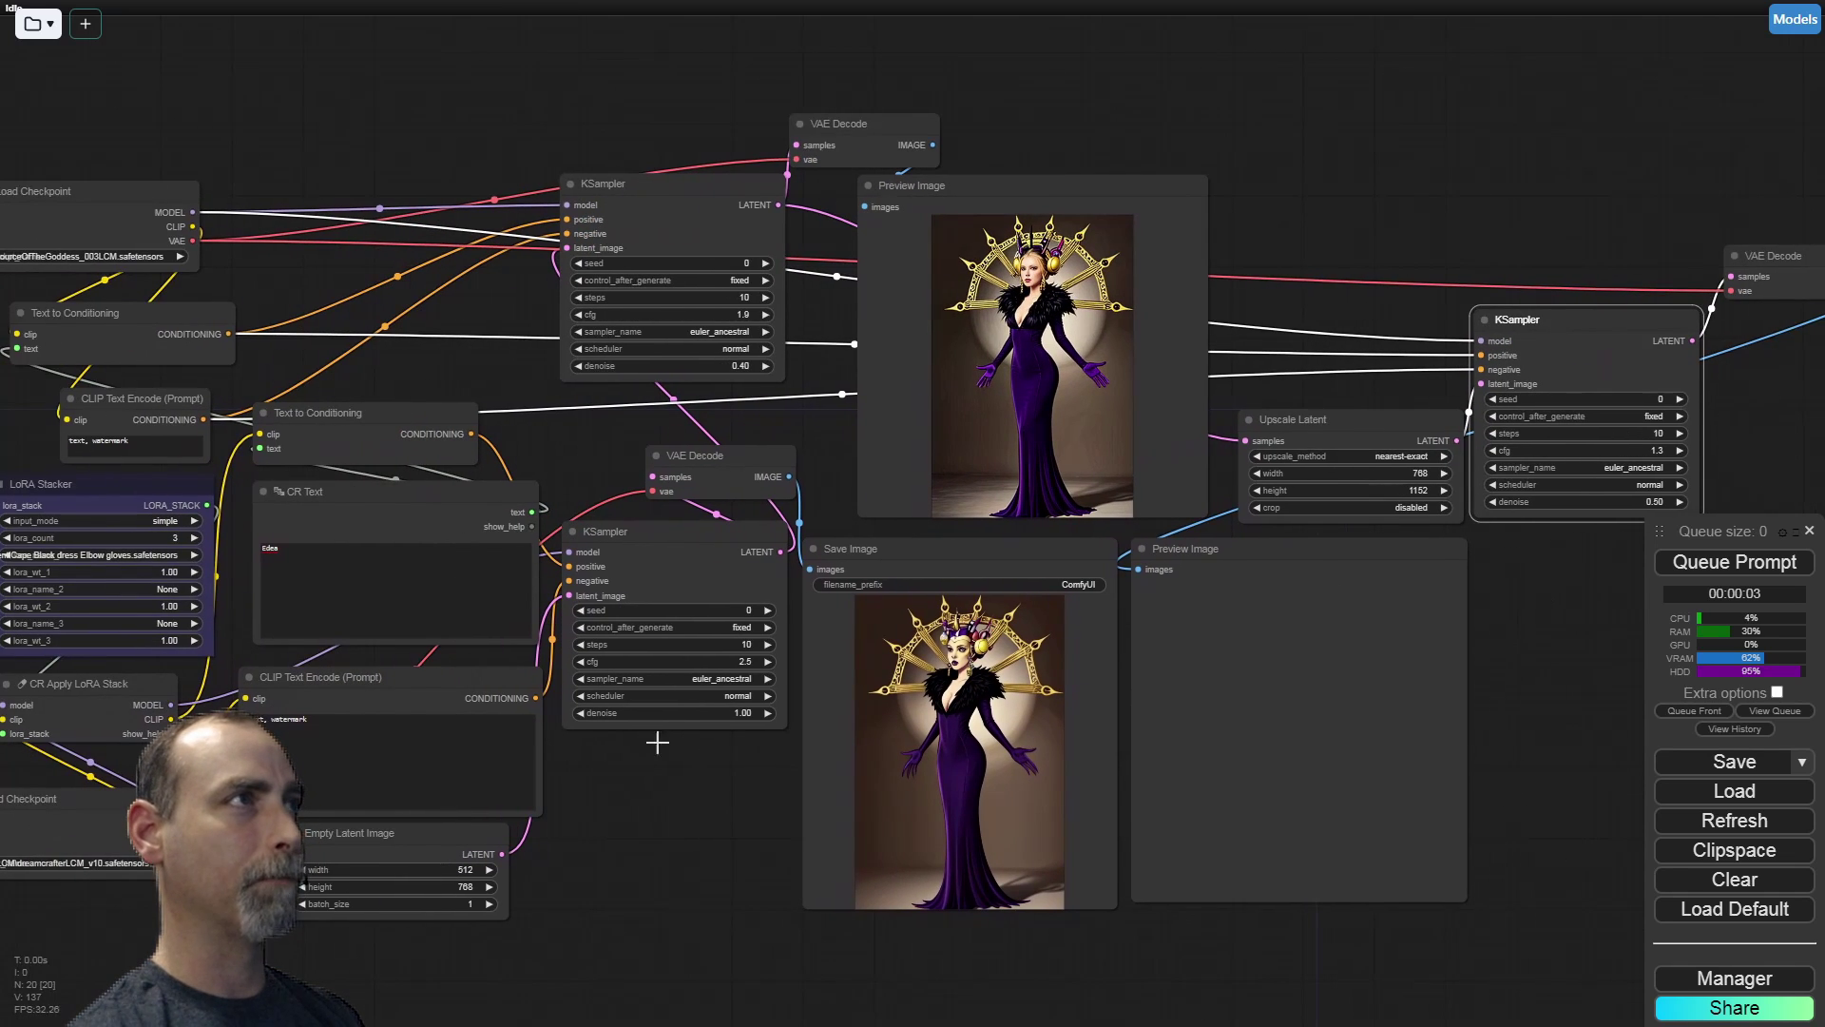
drag(629, 813, 941, 836)
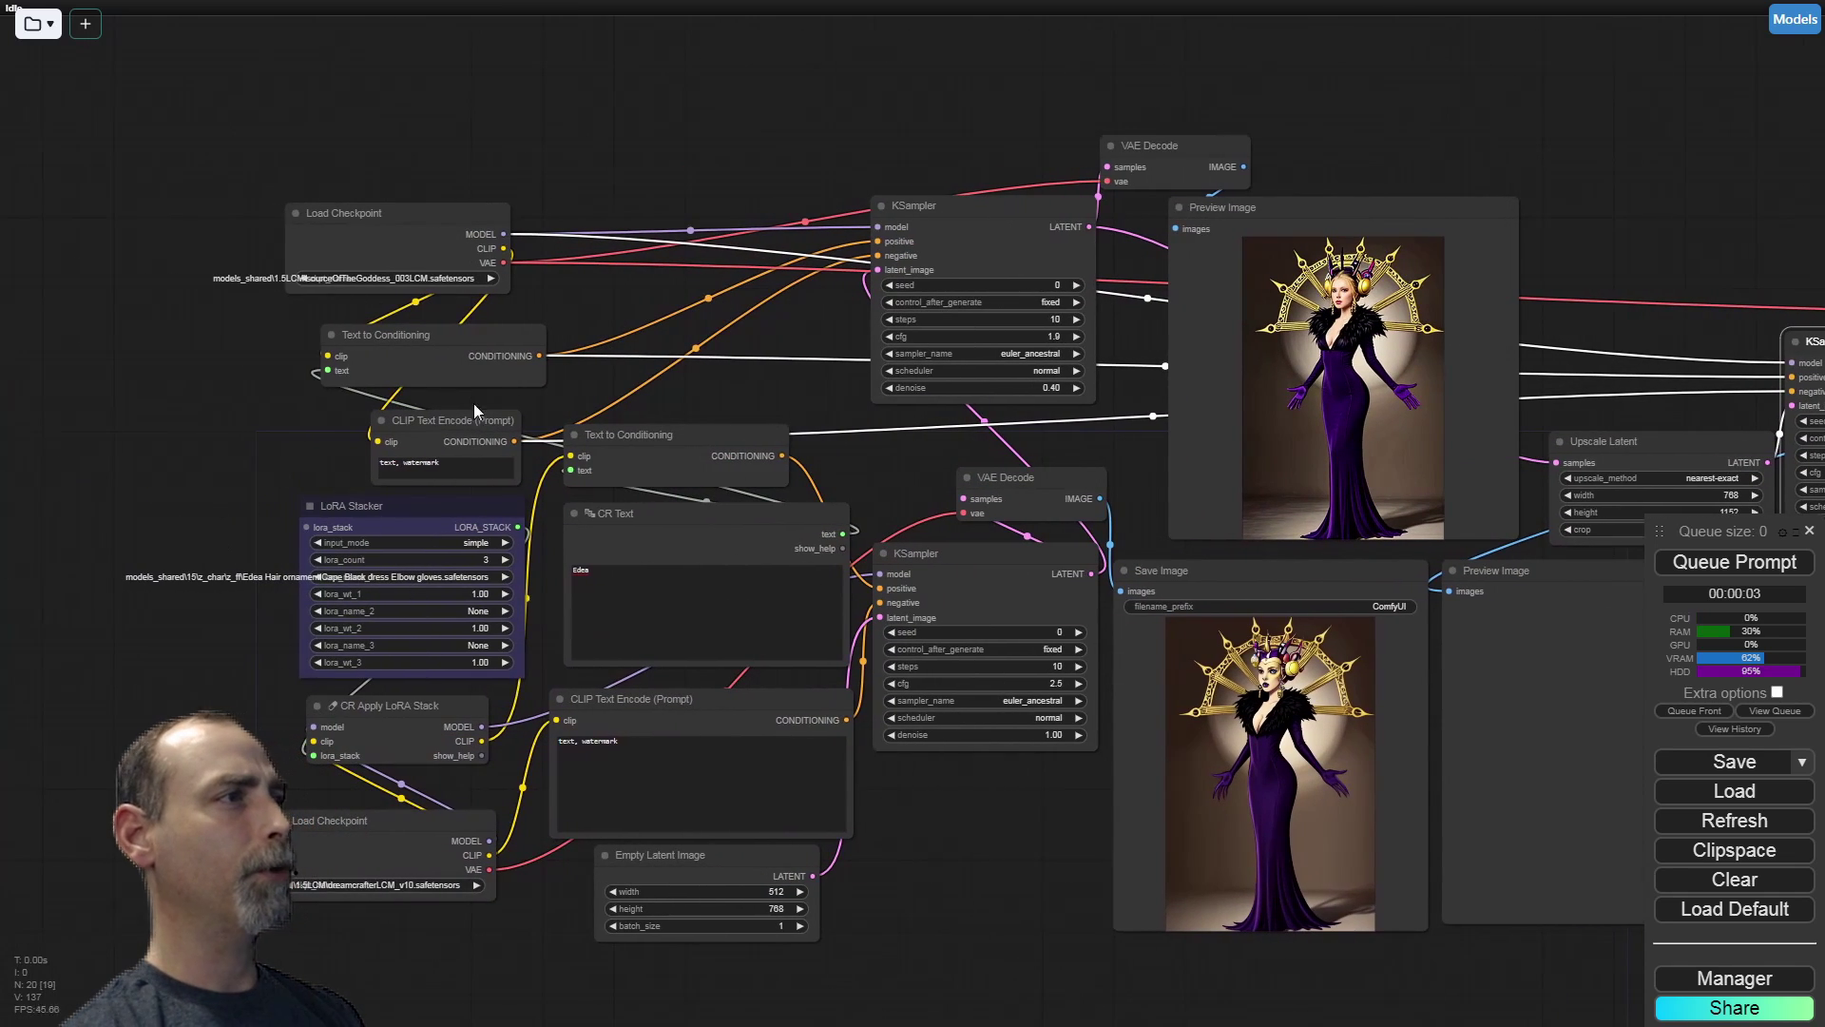
drag(408, 509, 117, 734)
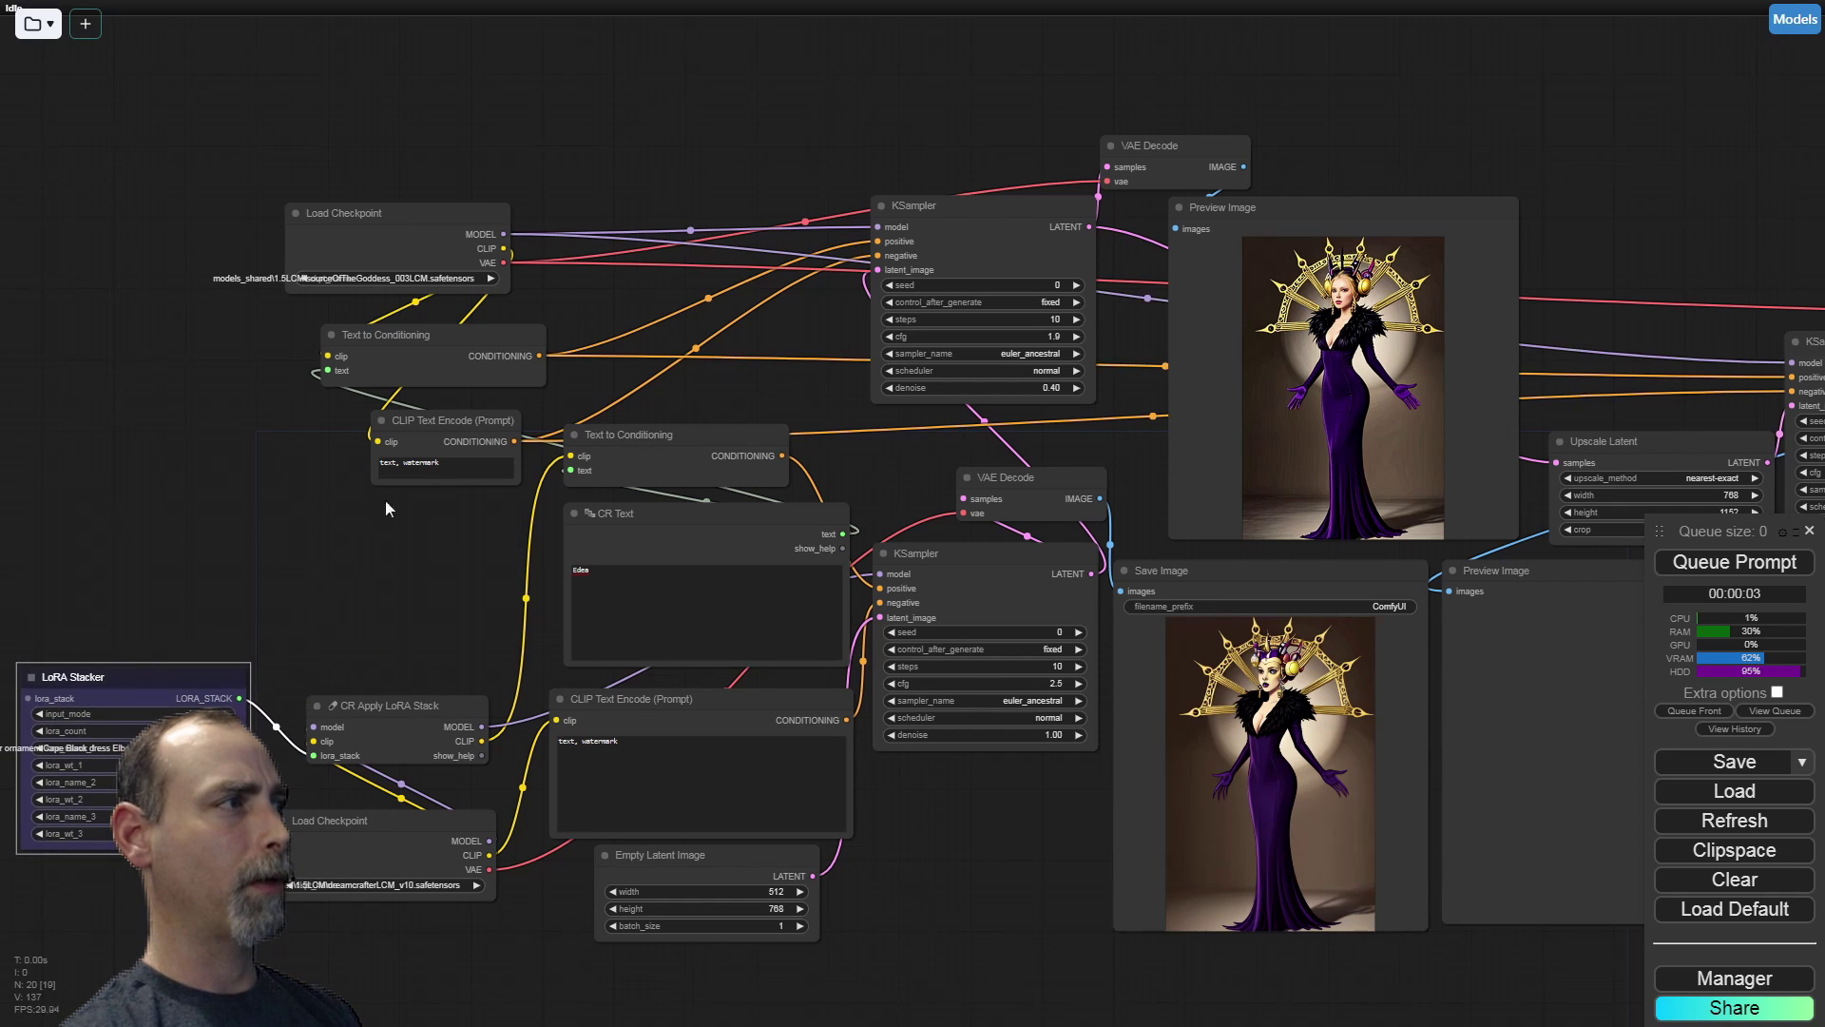
mouse_move(406, 212)
mouse_down()
mouse_move(408, 184)
mouse_move(393, 198)
mouse_up()
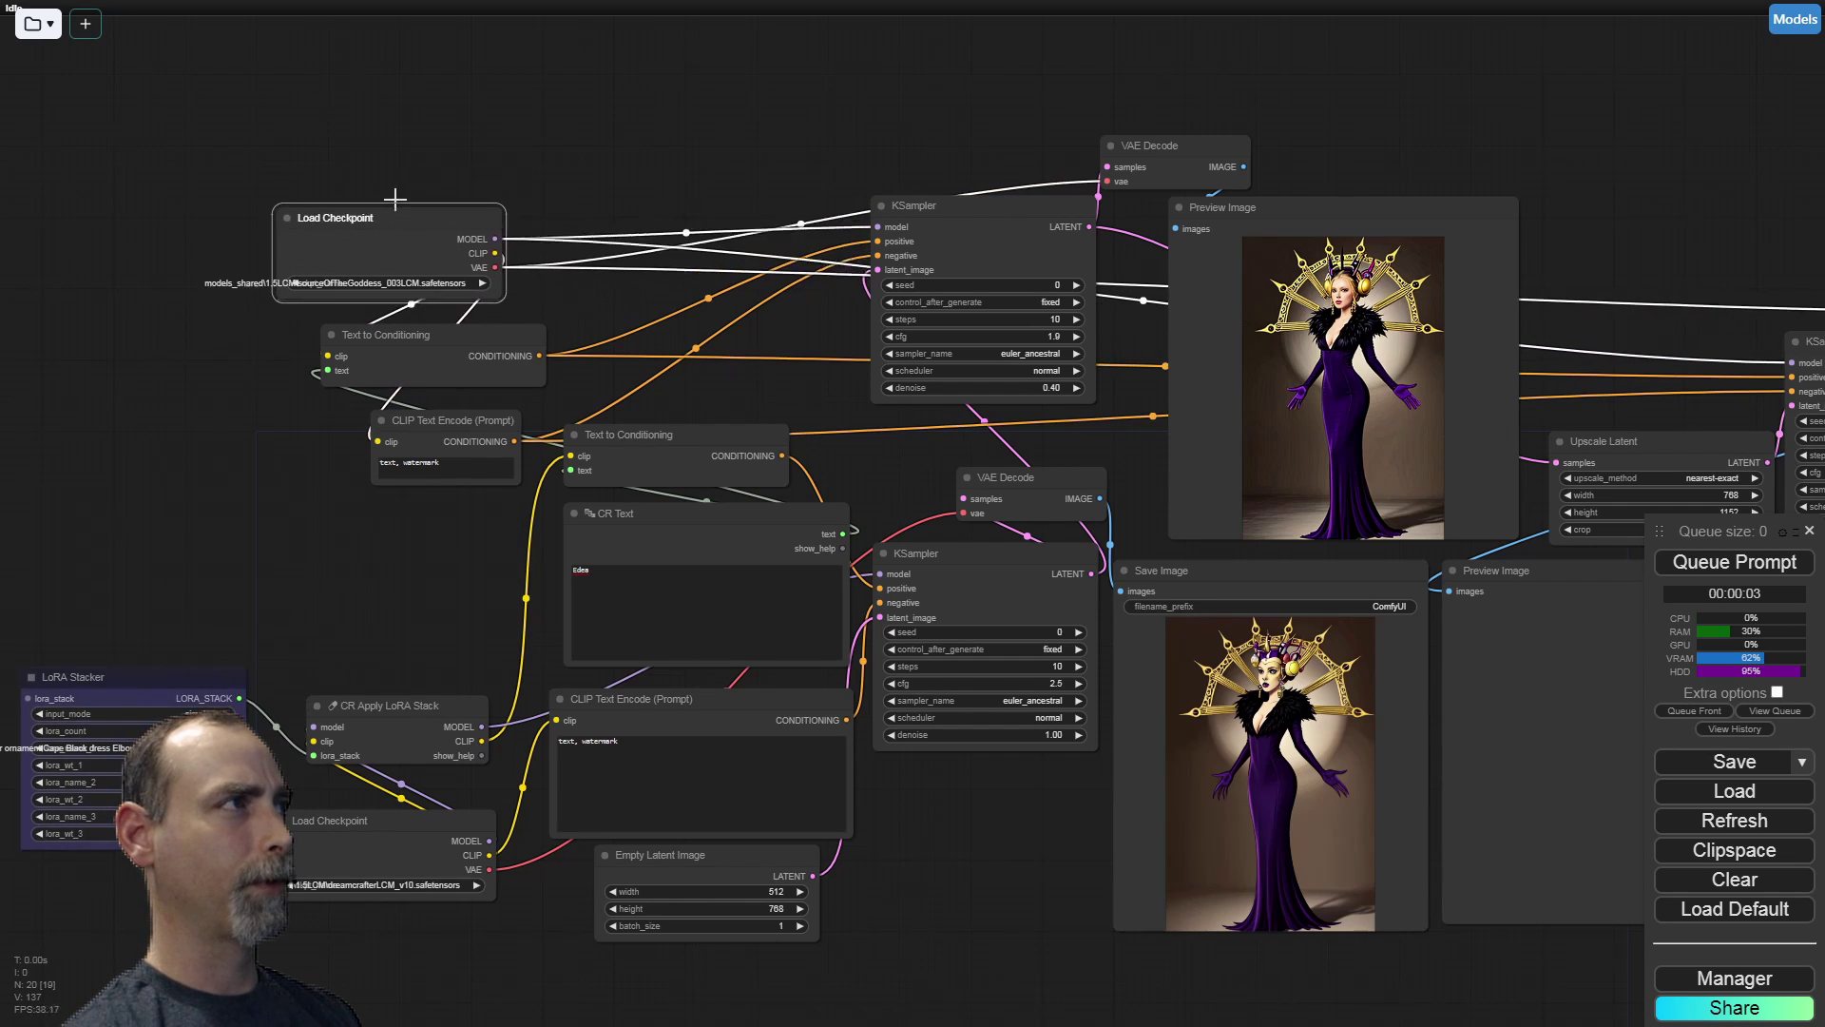
drag(397, 714, 417, 663)
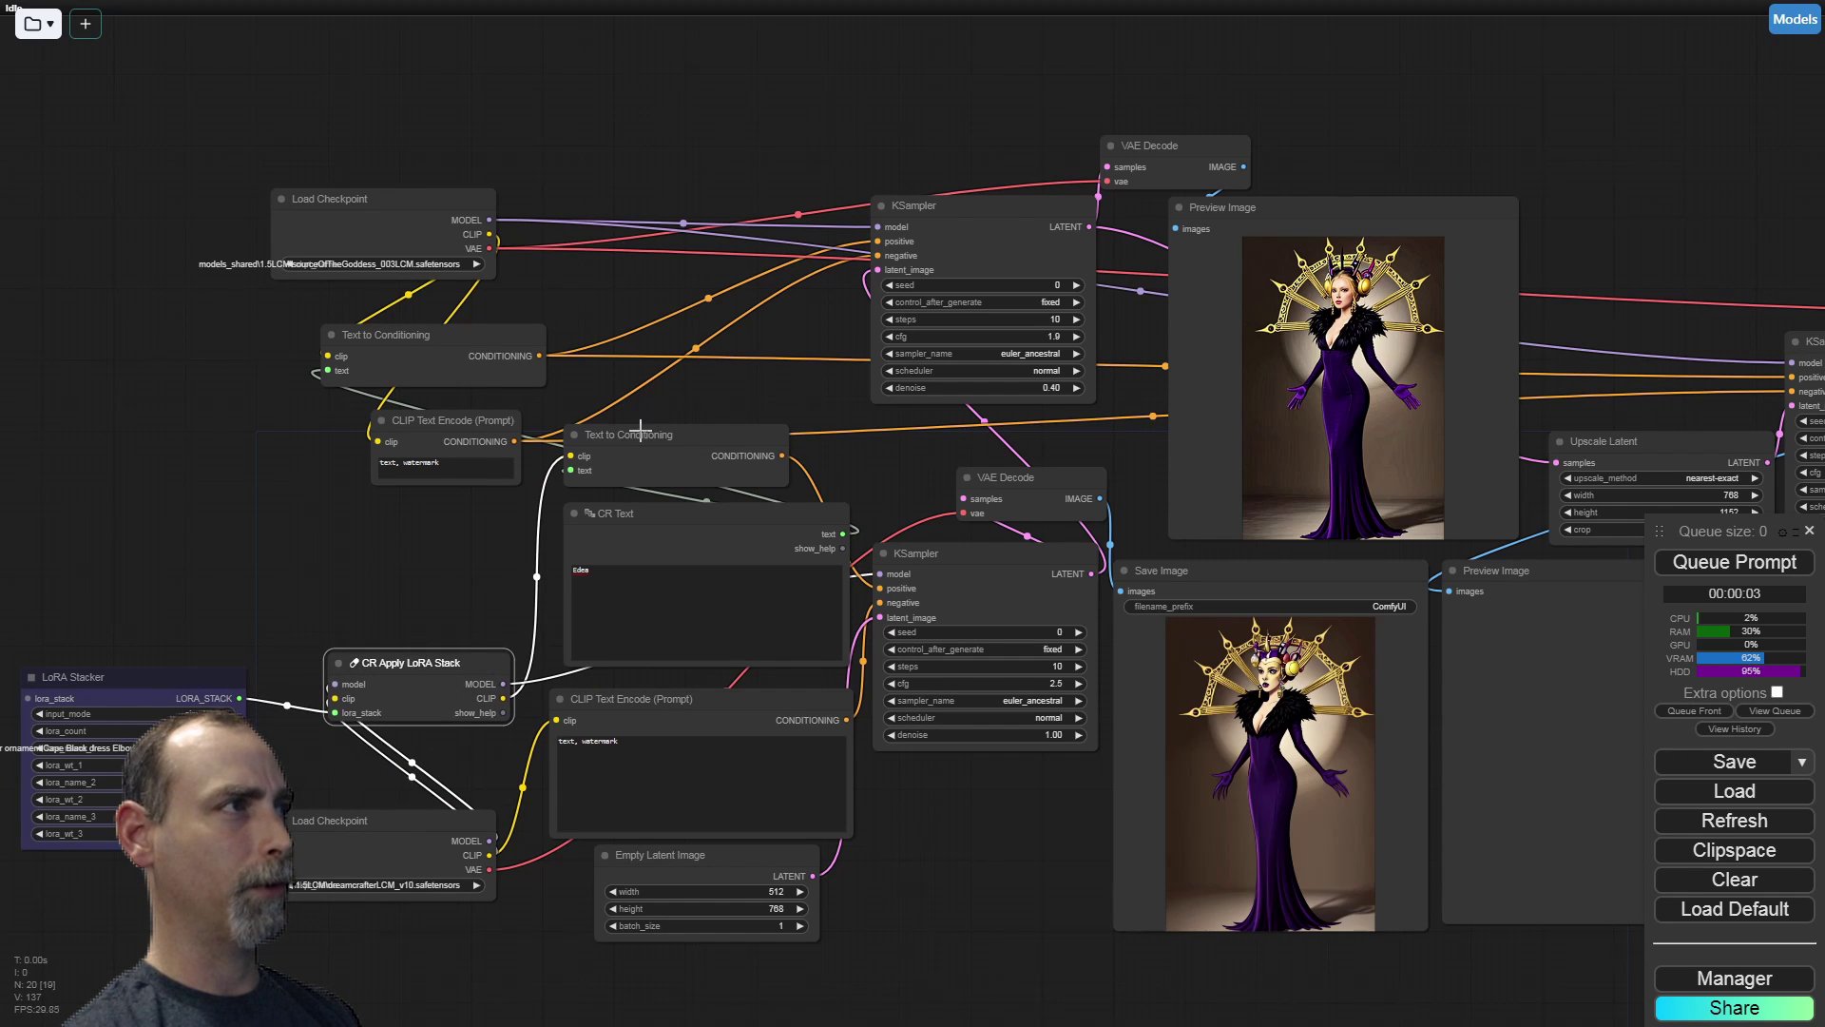
drag(640, 427, 395, 577)
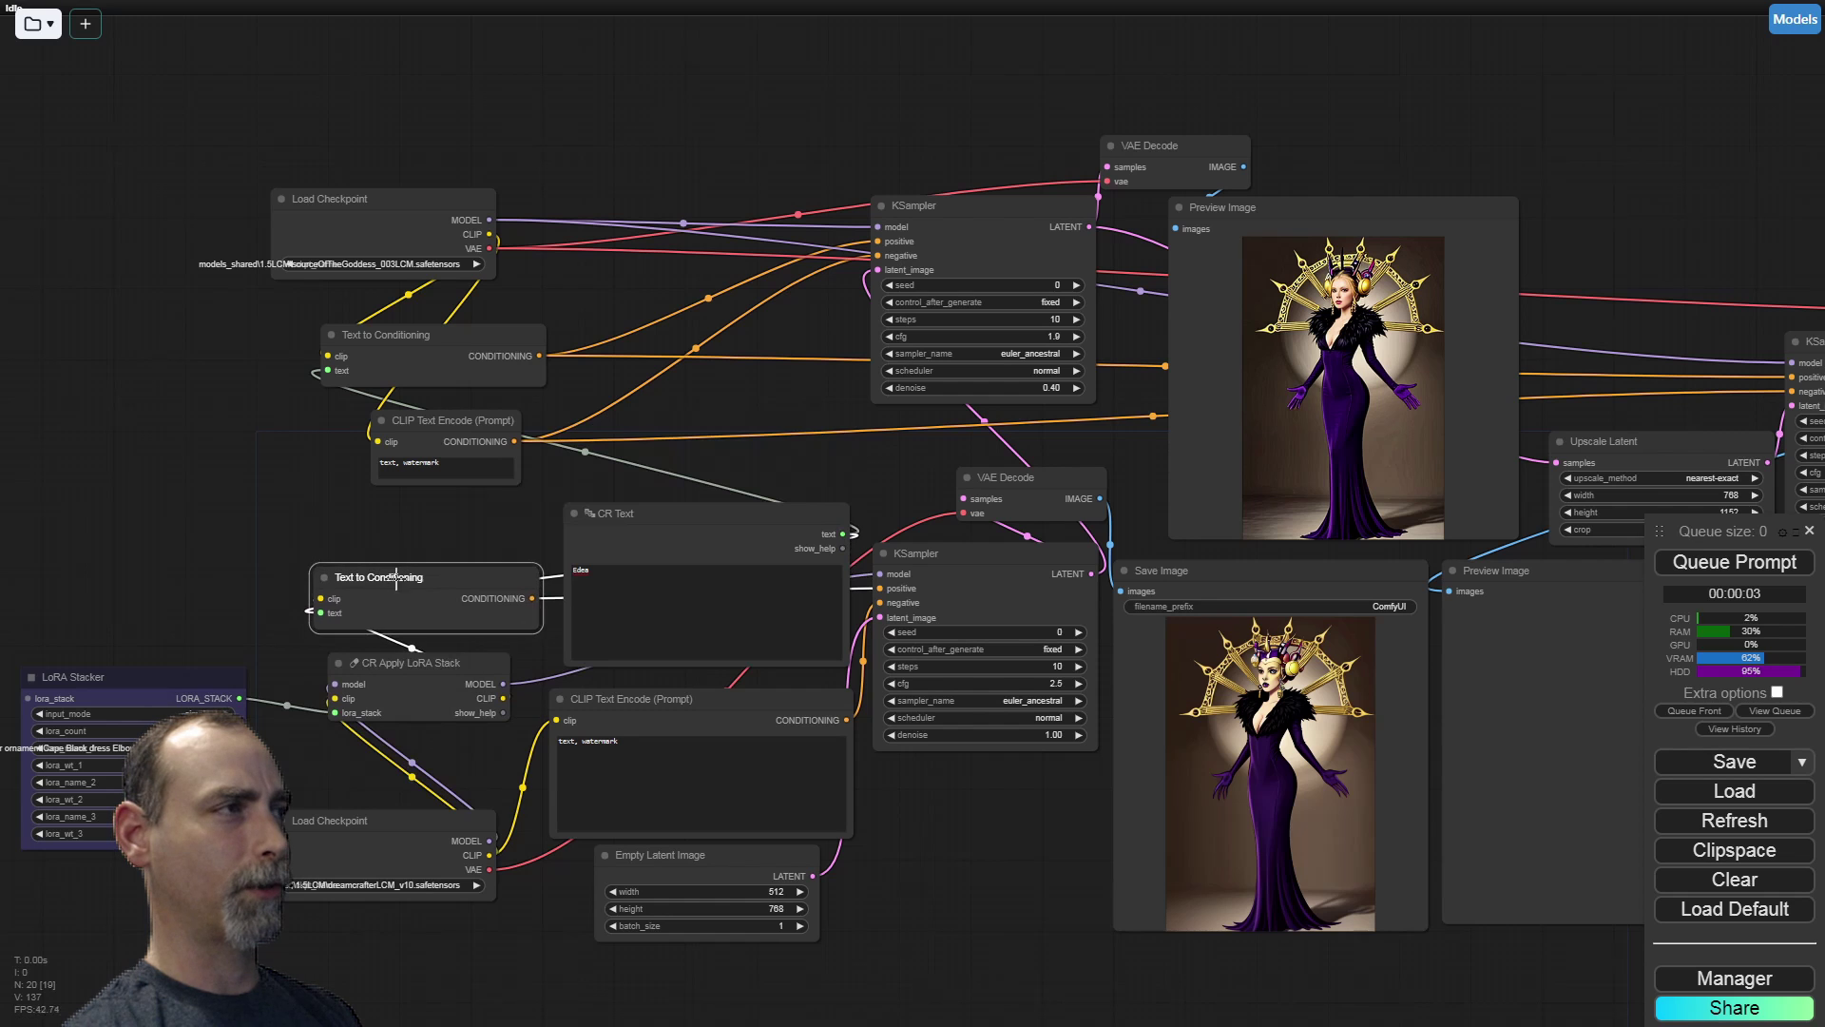
drag(950, 560, 949, 563)
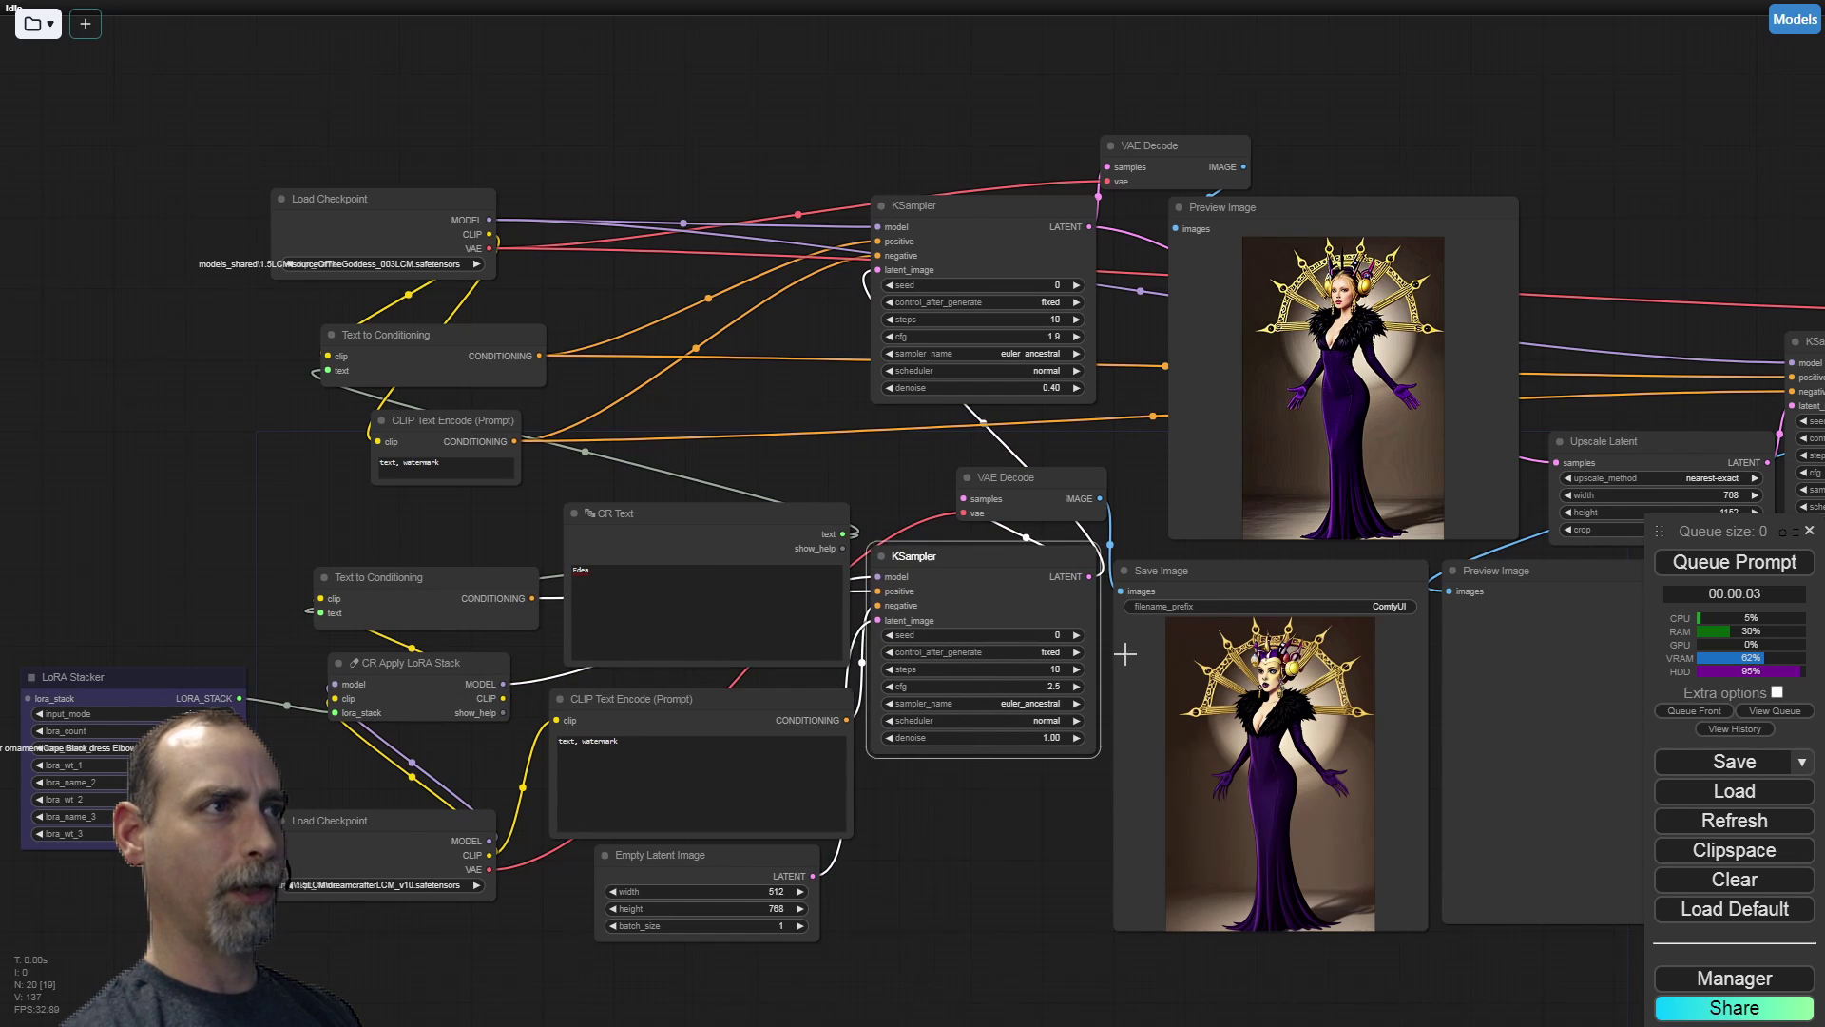
Examine the first-pass and second-pass images up close, and review the checkpoint, LoRA and conditioning nodes feeding both samplers
scroll(1299, 760, up, 9)
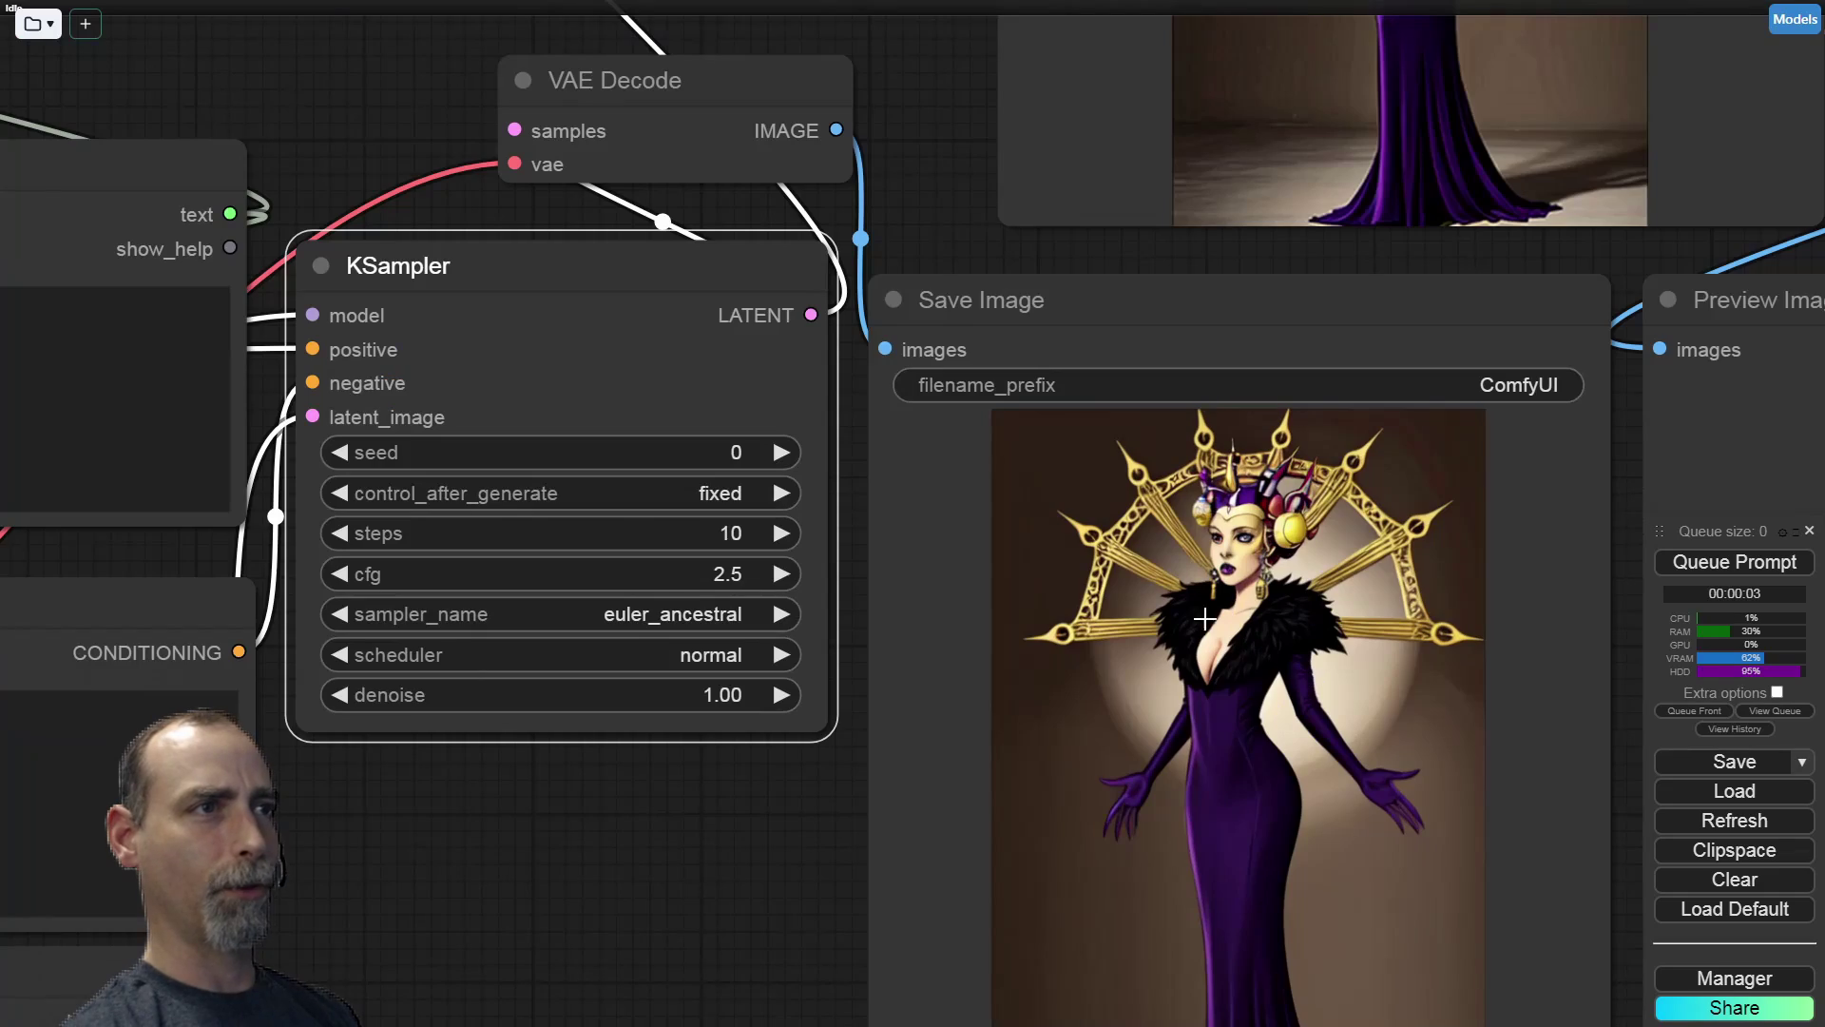
scroll(1206, 599, down, 6)
scroll(1260, 676, down, 4)
drag(1115, 405, 822, 499)
scroll(924, 384, up, 8)
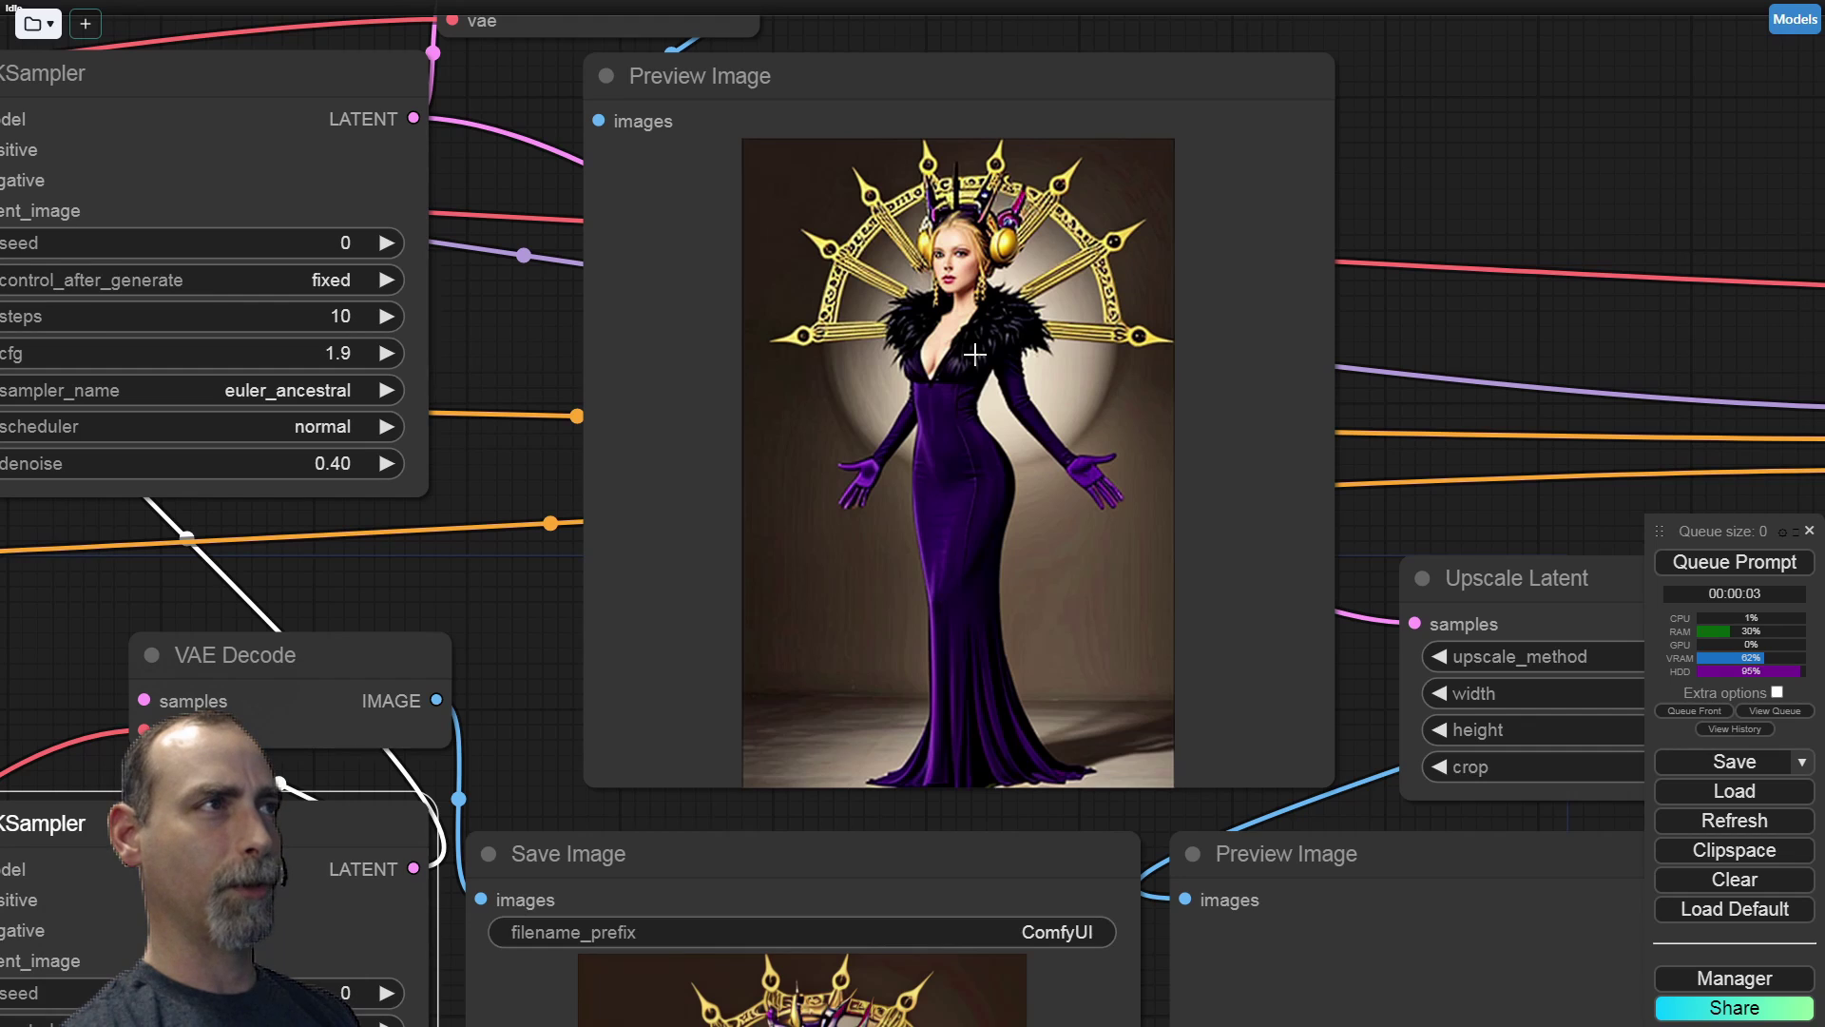
scroll(975, 355, down, 6)
drag(707, 539, 981, 441)
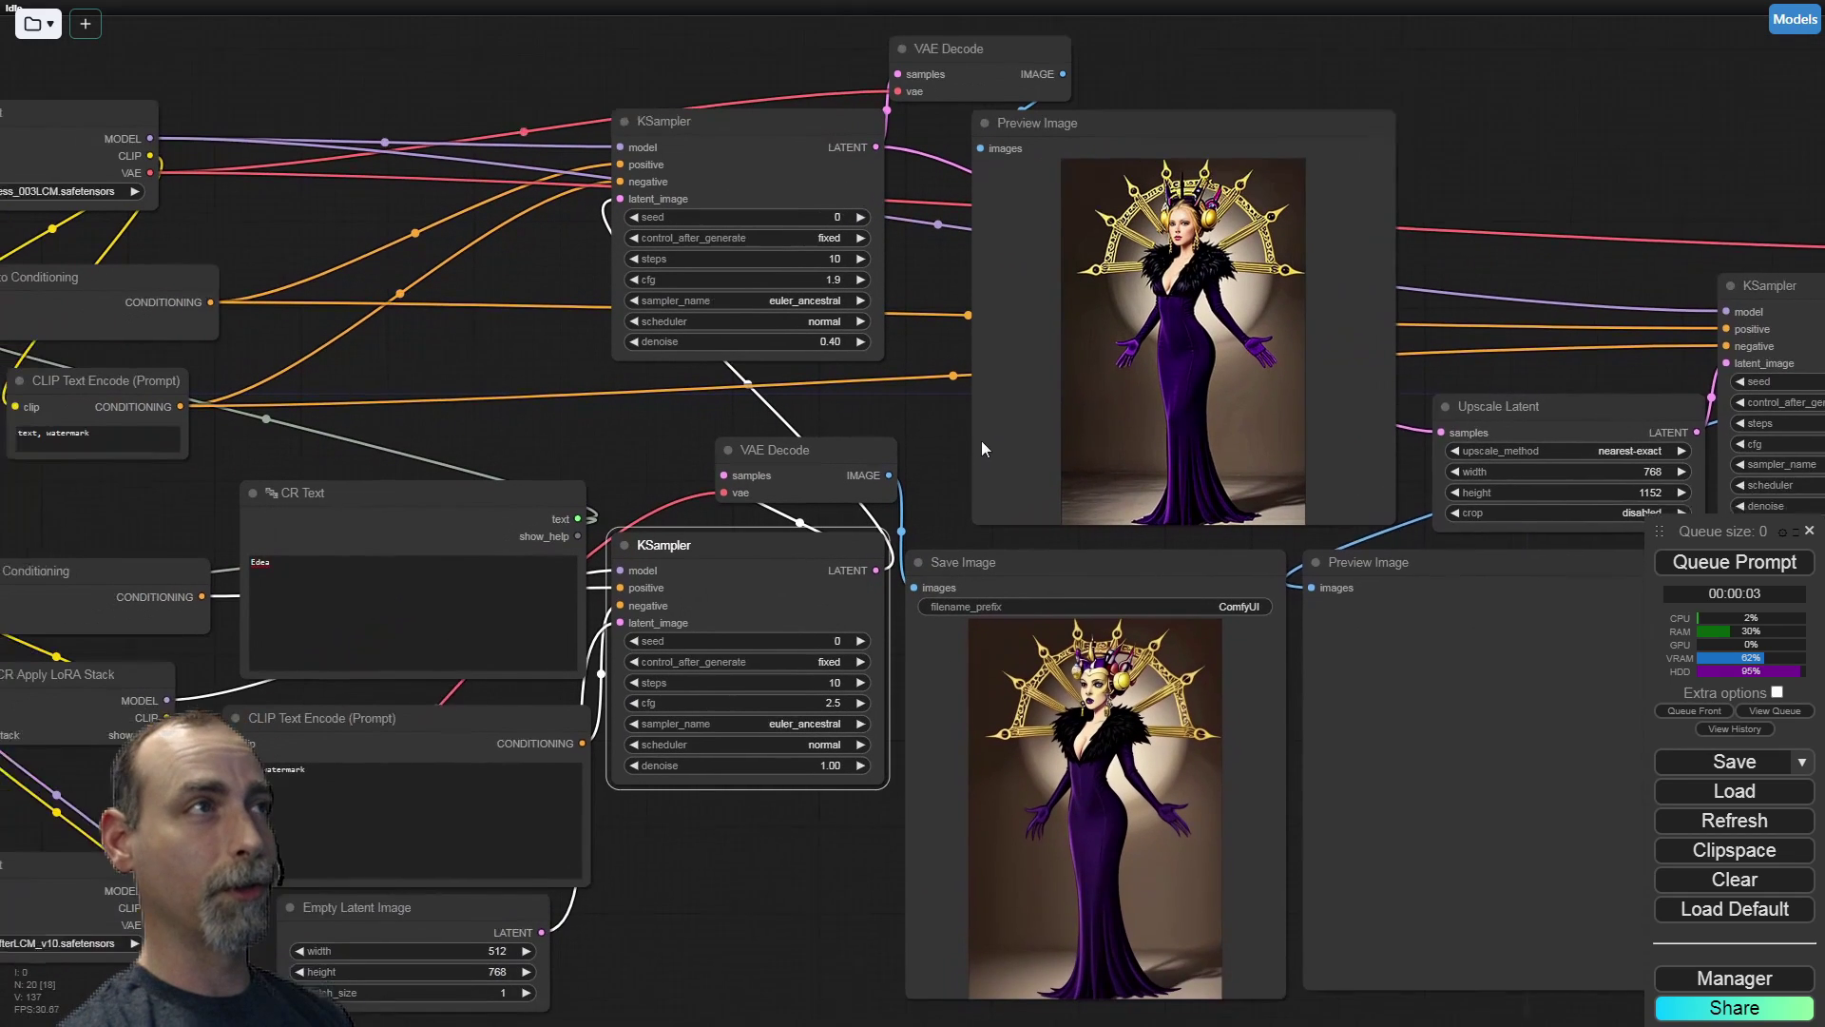
drag(523, 346, 835, 408)
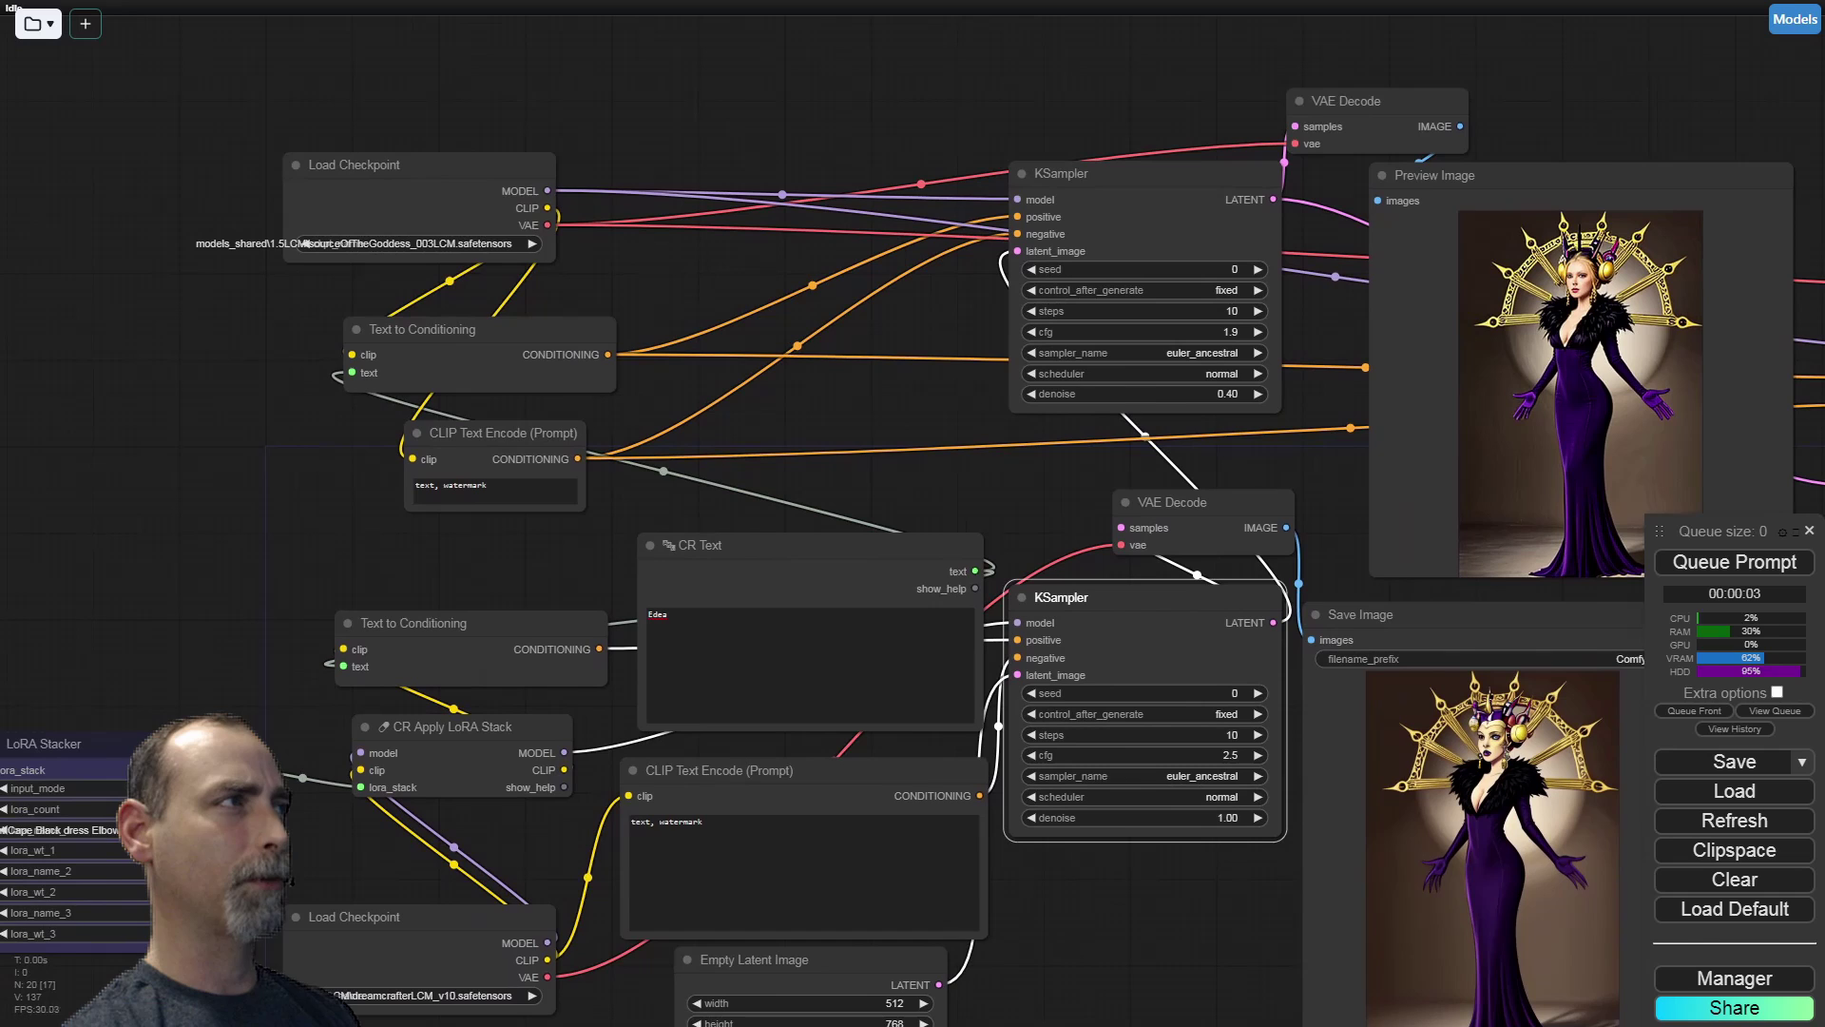
click(455, 729)
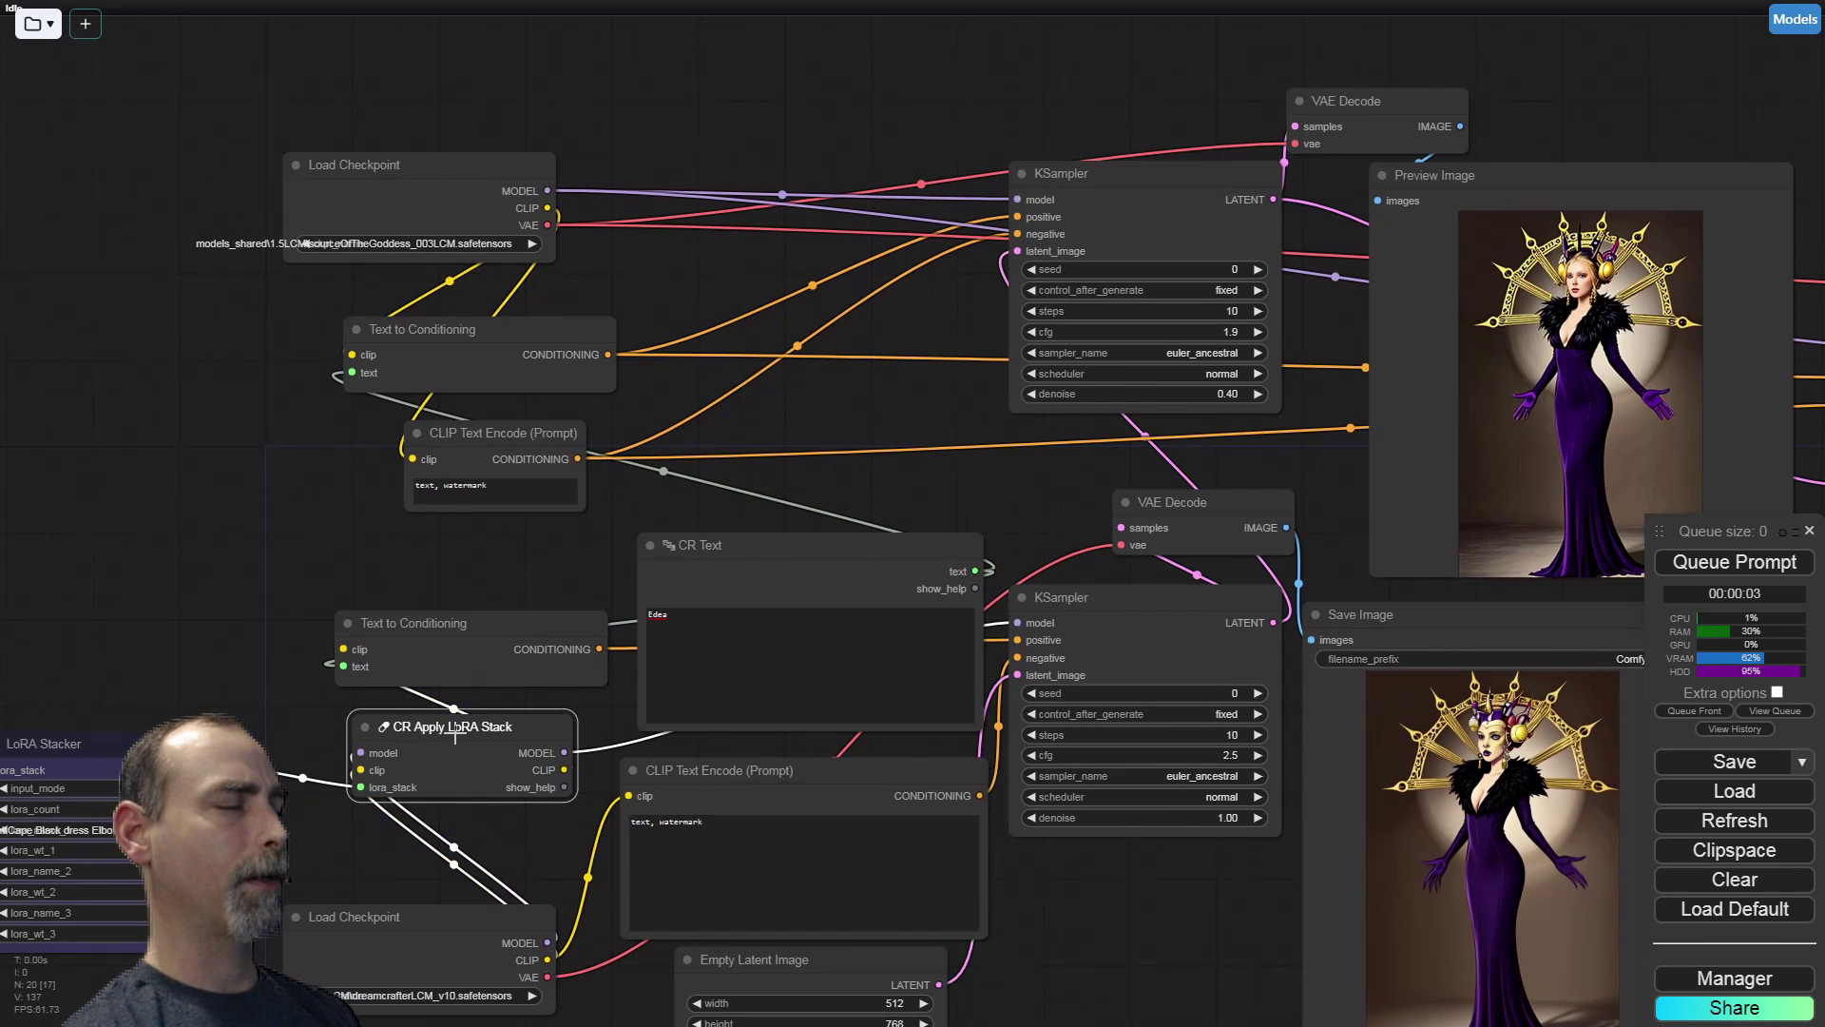
click(642, 281)
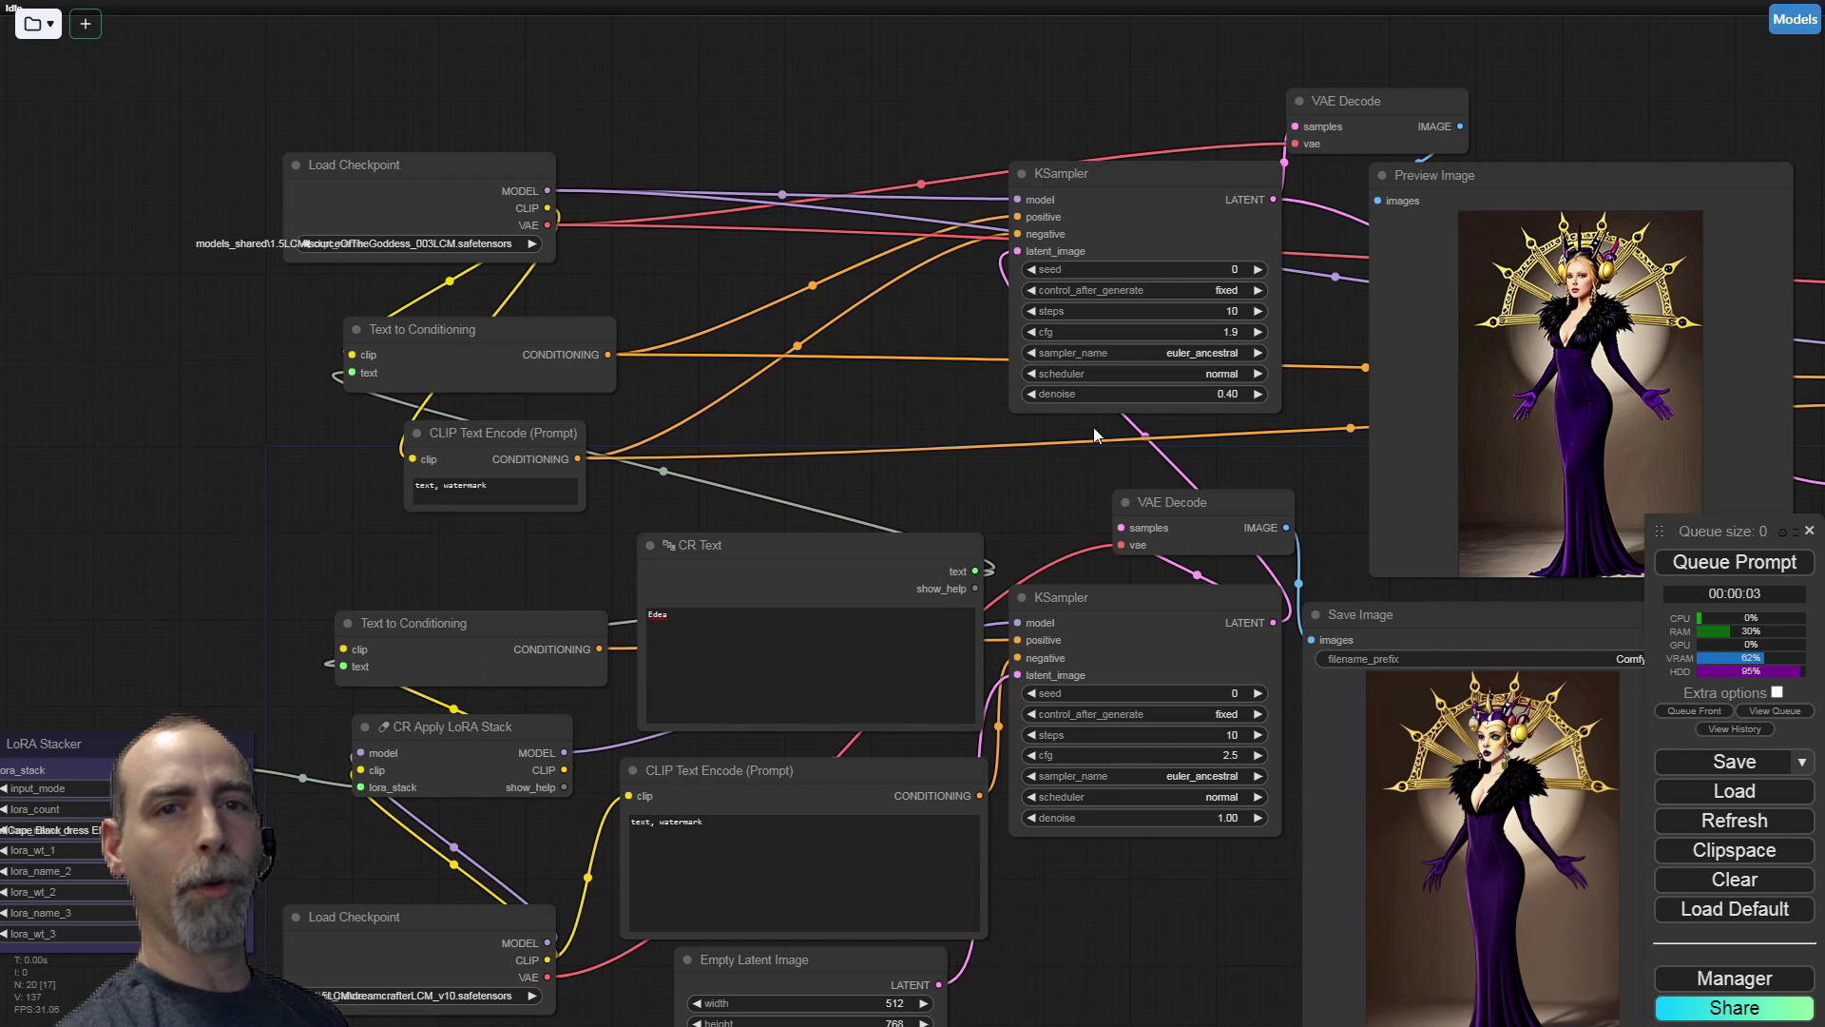
Run the workflow and inspect the upscaled third-pass image up close in the new Preview Image node
drag(1005, 495, 255, 429)
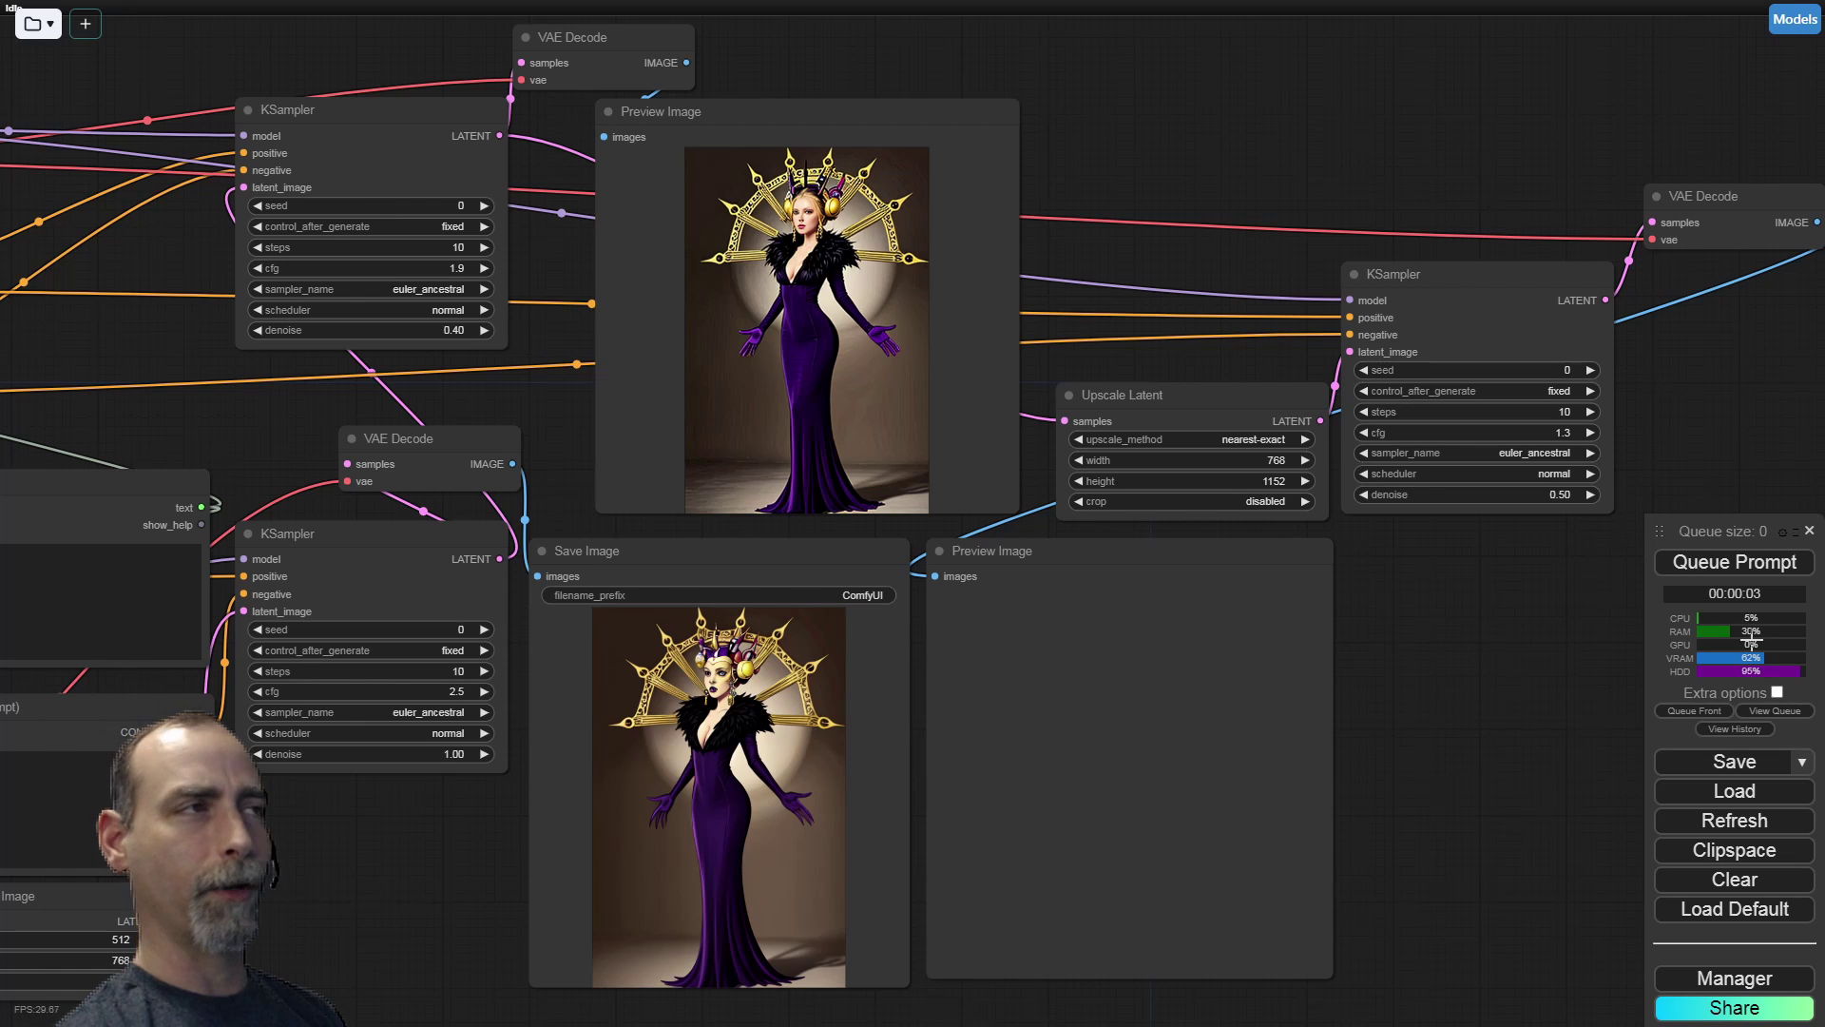
scroll(1381, 671, right, 3)
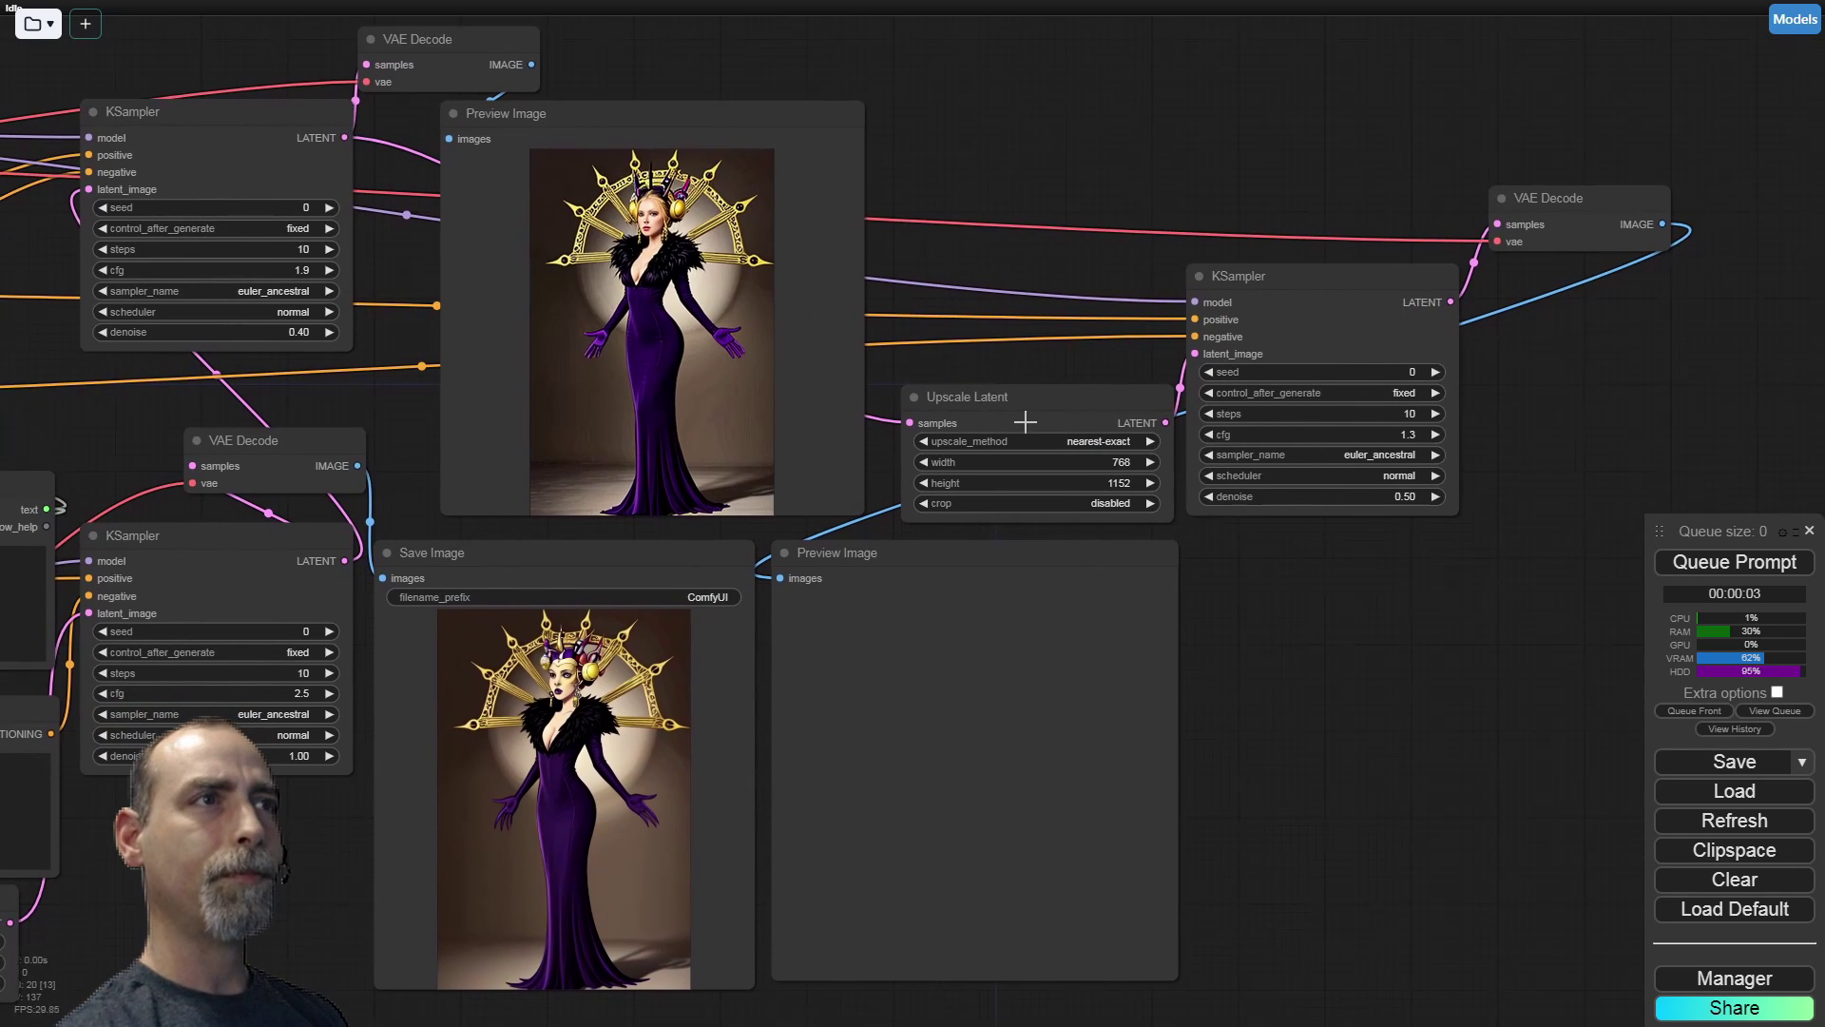
click(1723, 561)
scroll(1395, 677, down, 2)
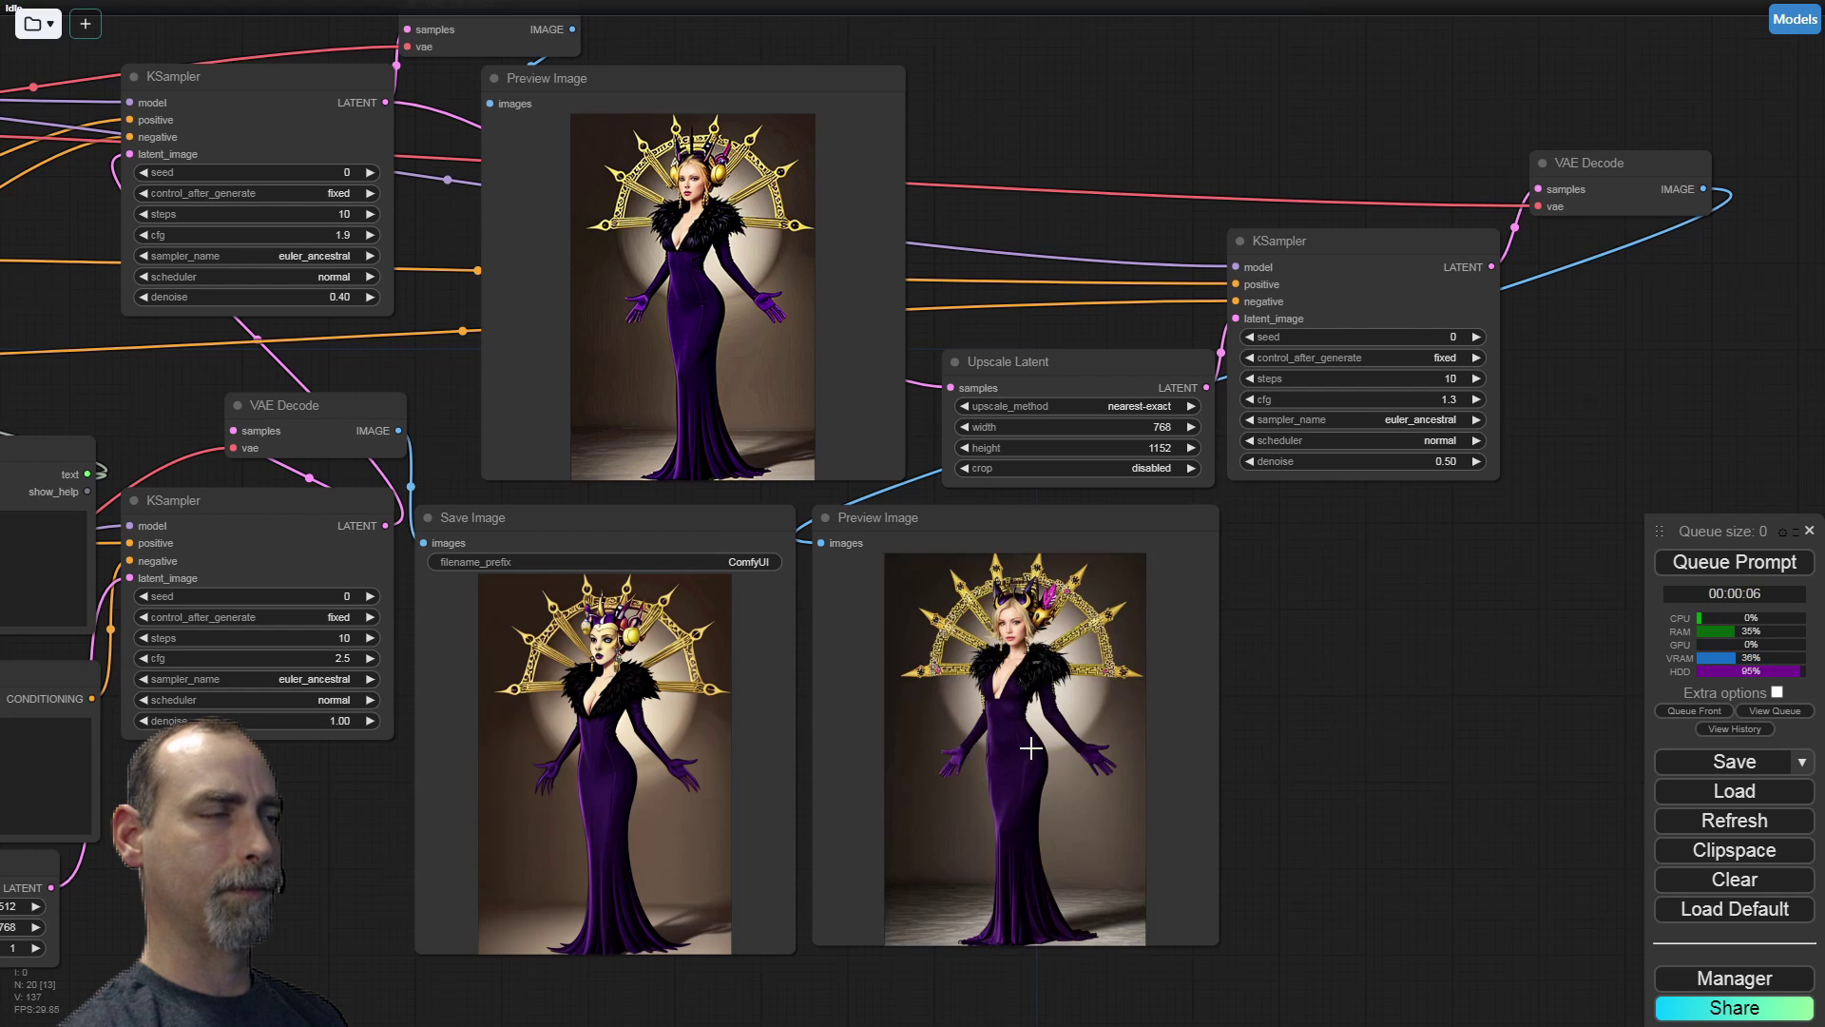
scroll(1030, 748, up, 8)
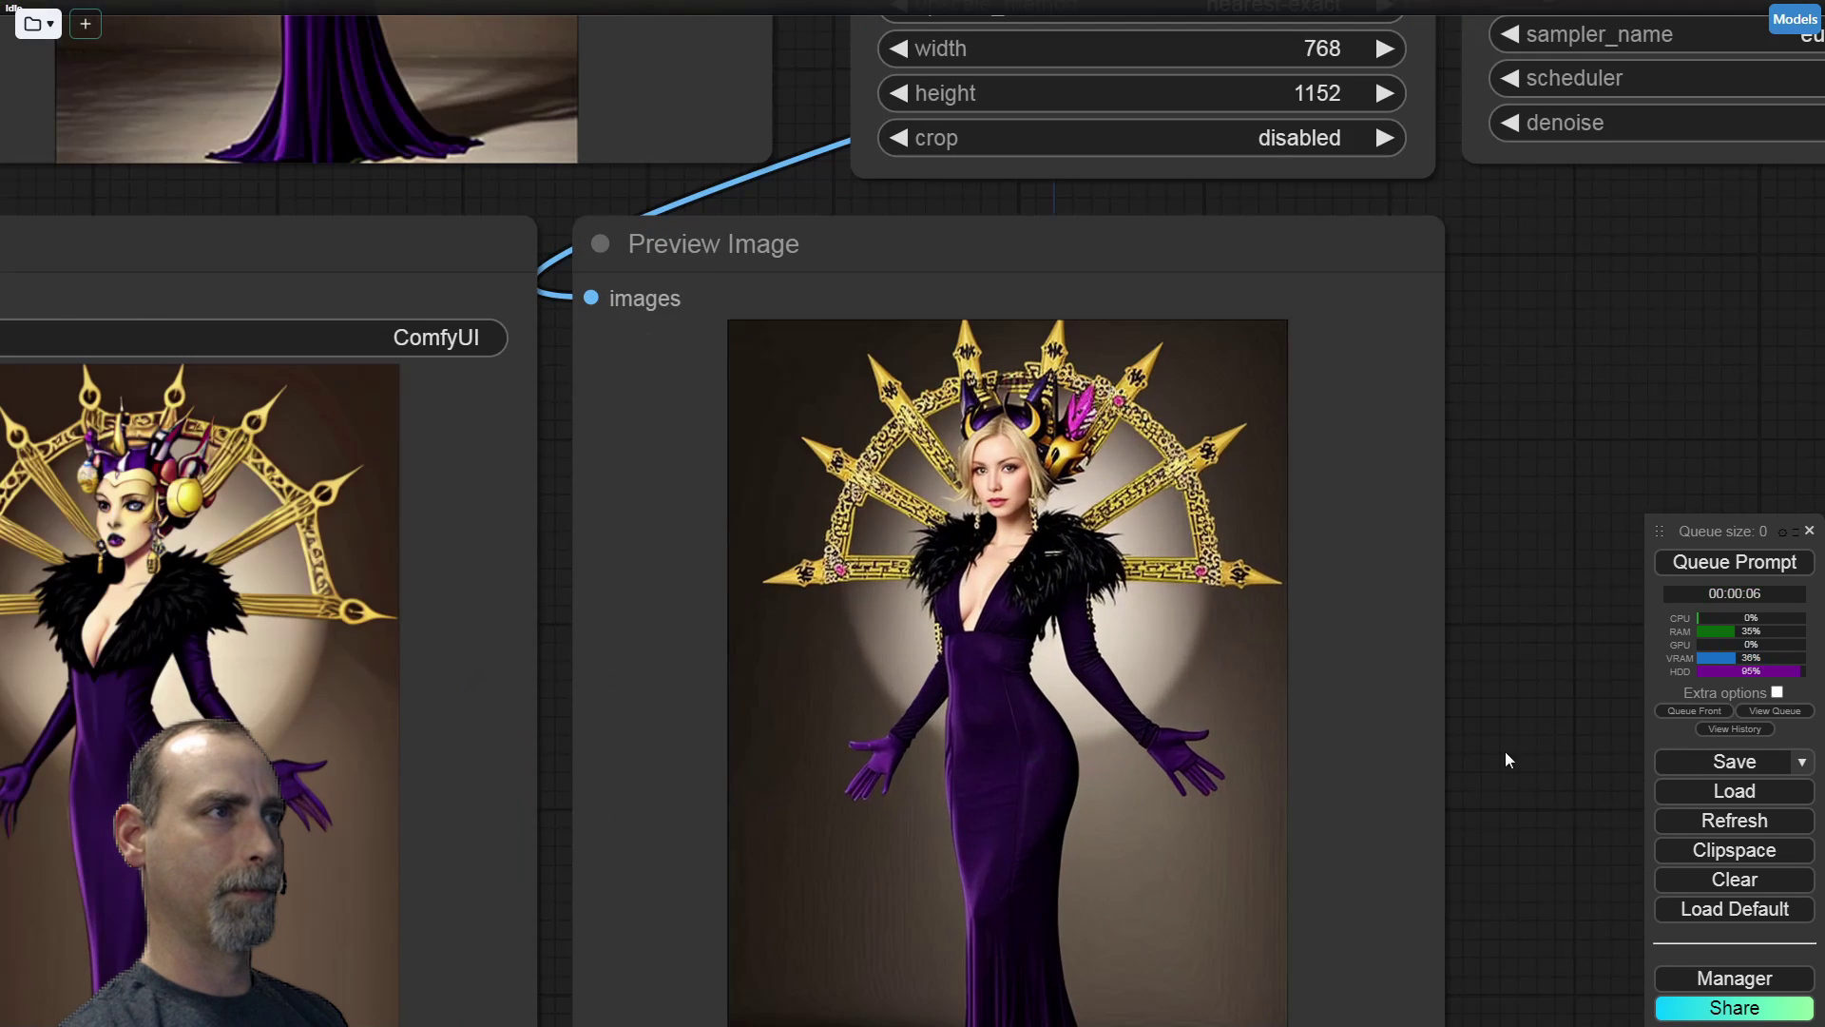
drag(1533, 715, 1564, 573)
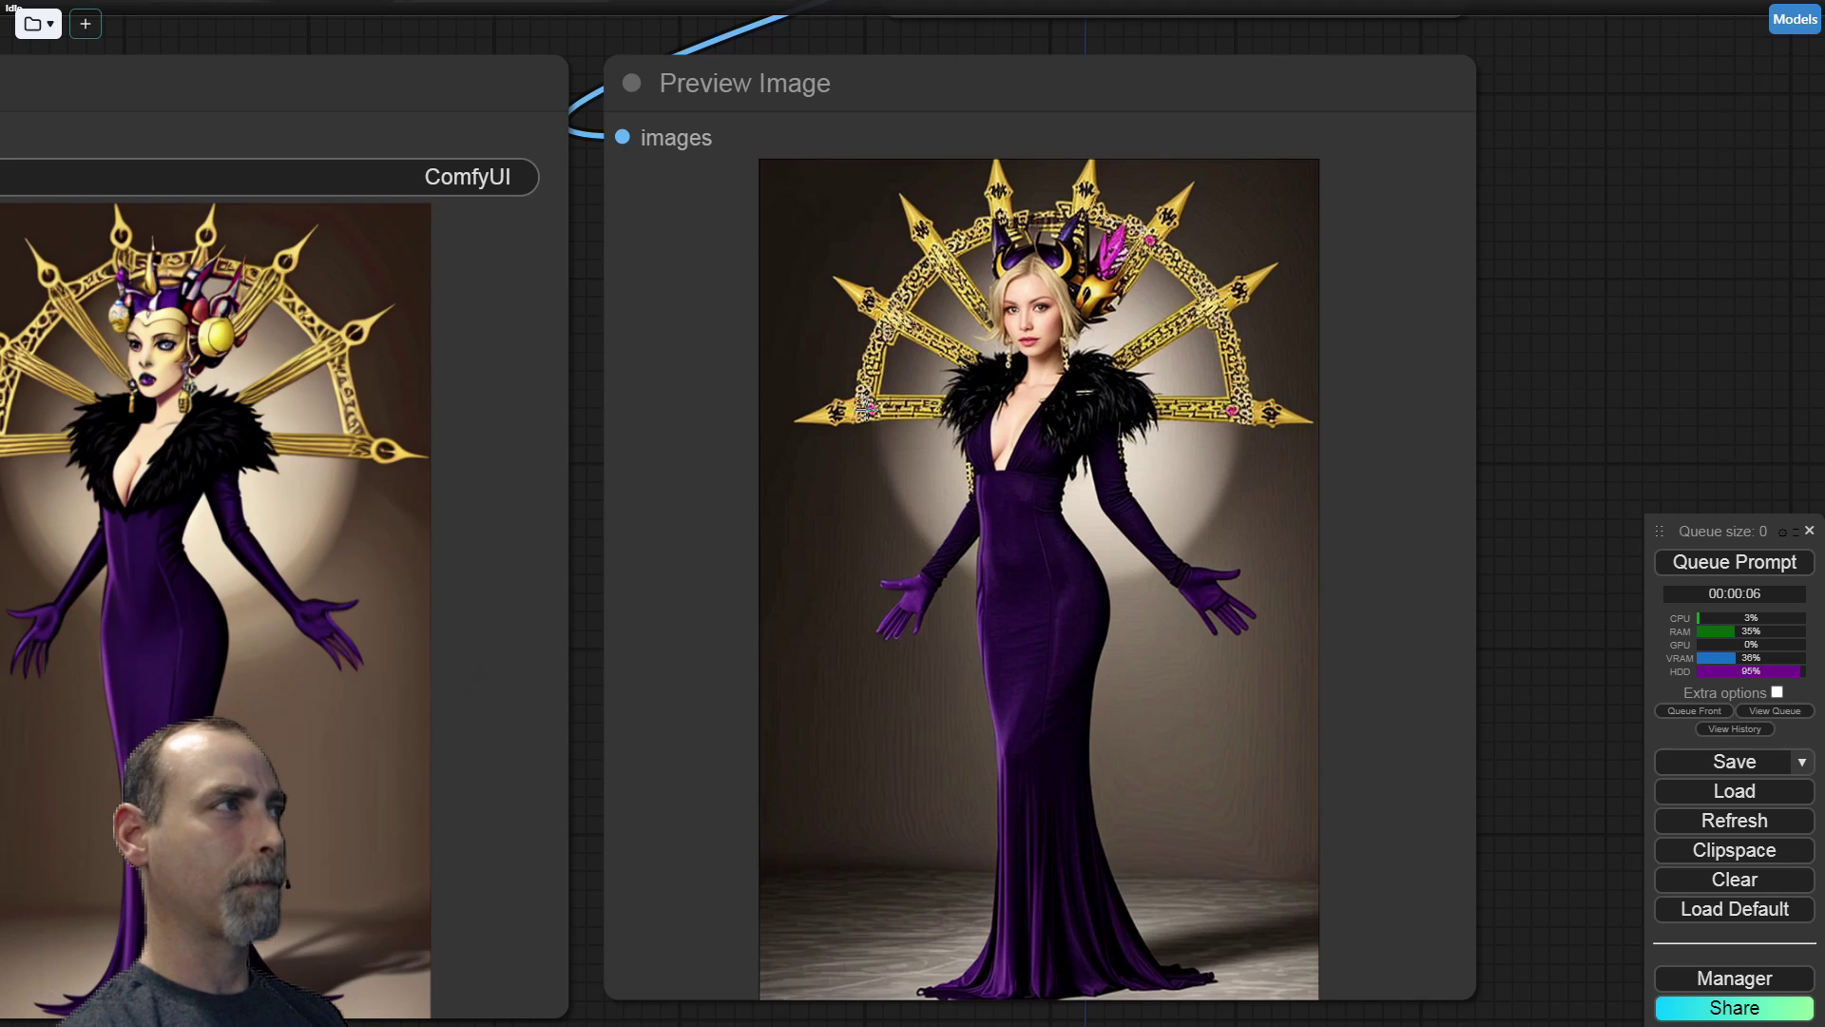
Move the third-pass Preview Image node slightly away from Save Image and compare its upscaled image with the first-pass result
drag(889, 84, 950, 79)
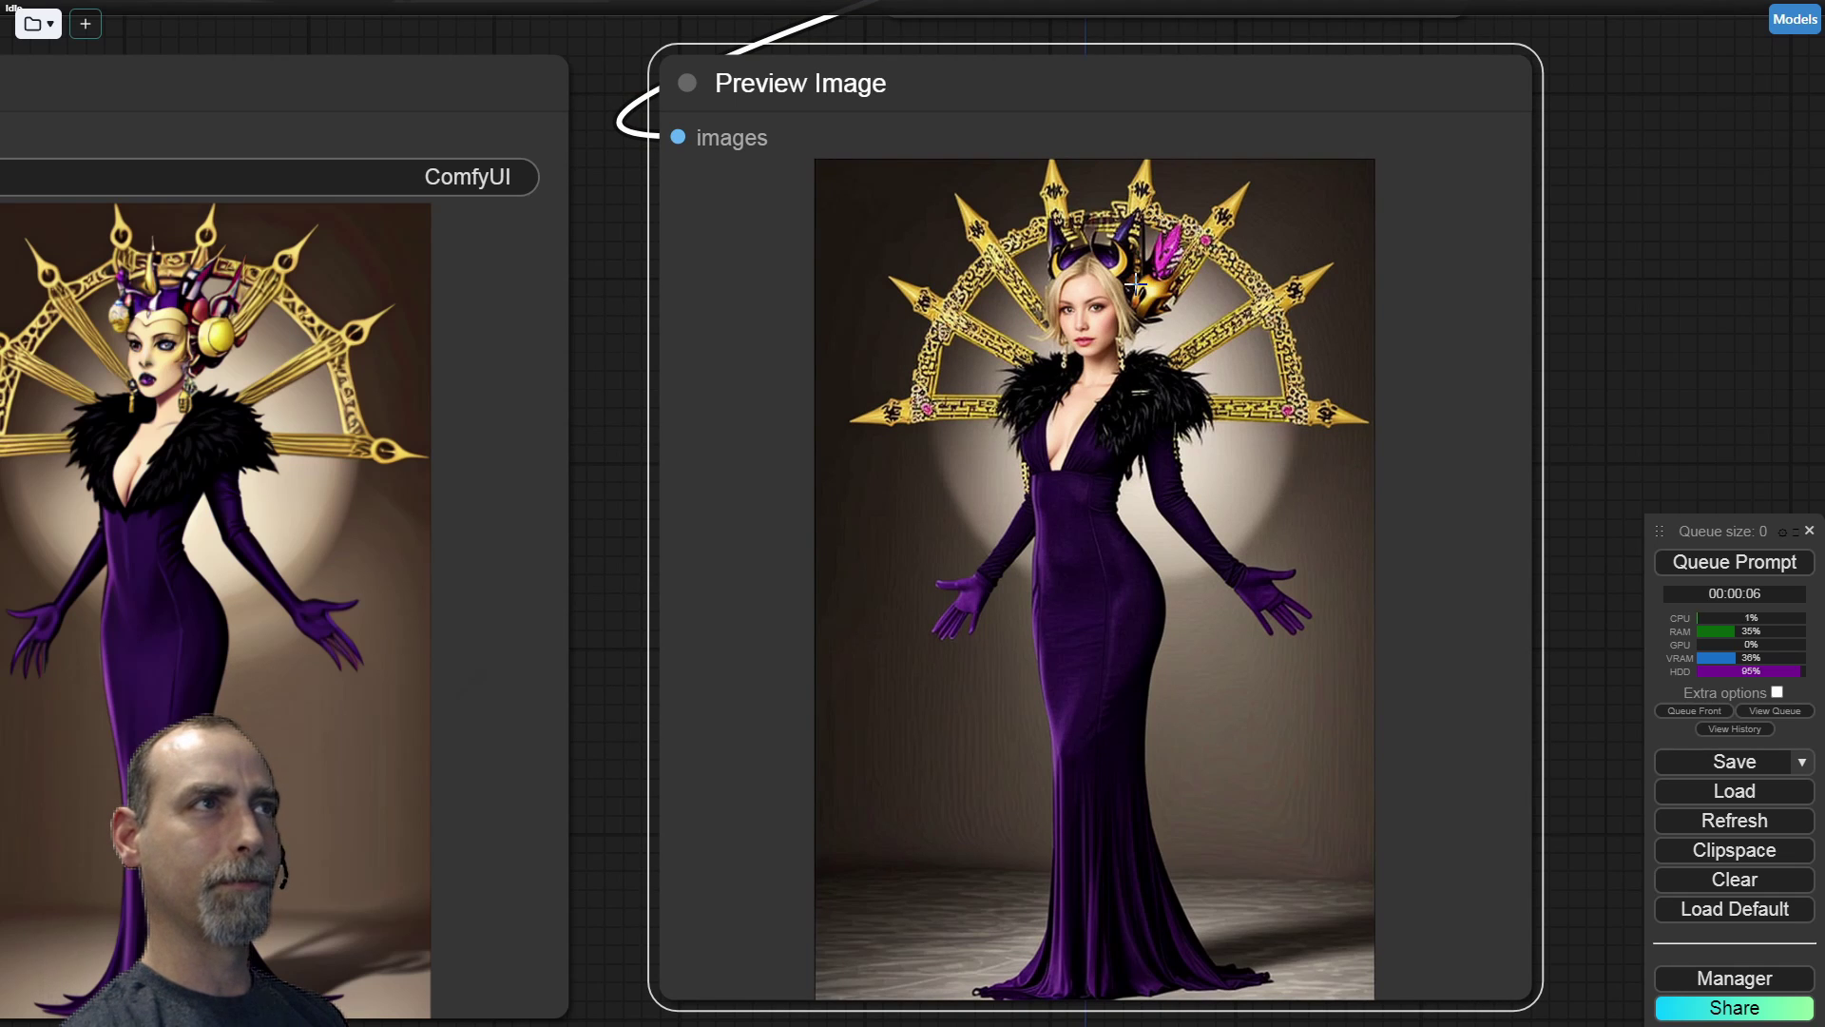
scroll(1136, 285, up, 4)
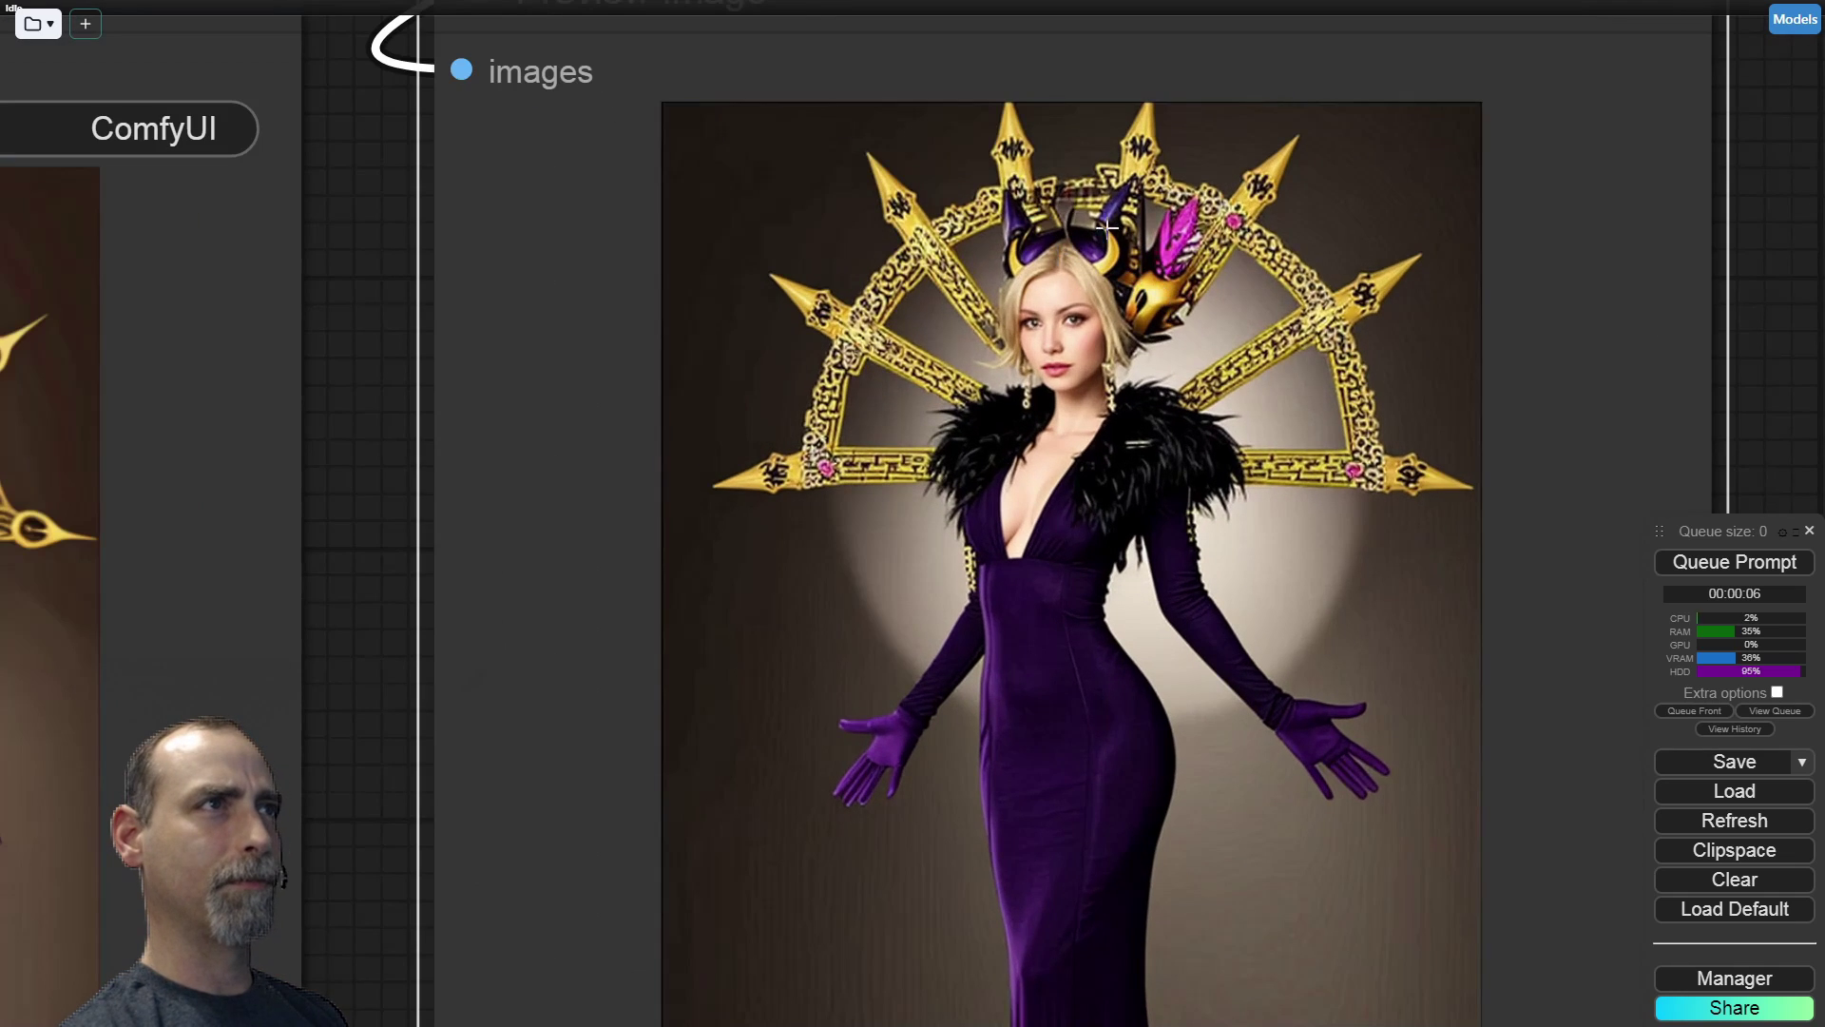
scroll(1160, 266, down, 3)
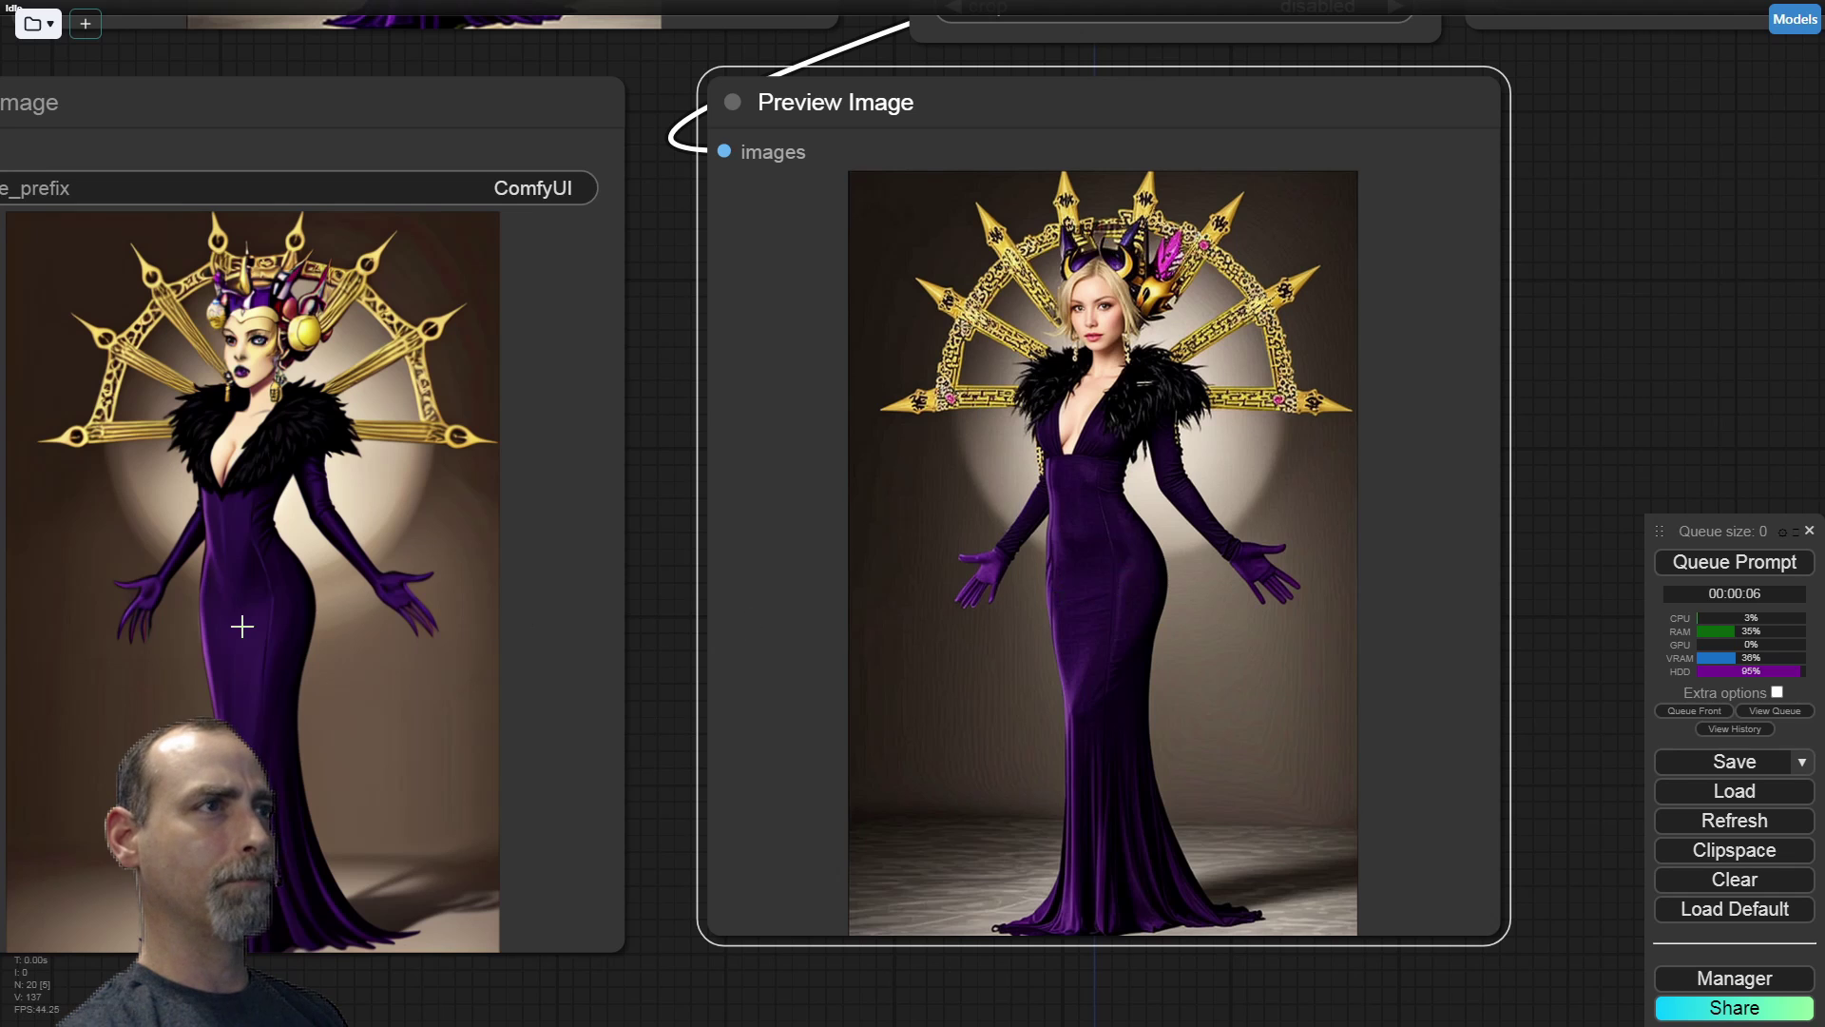
scroll(652, 513, down, 5)
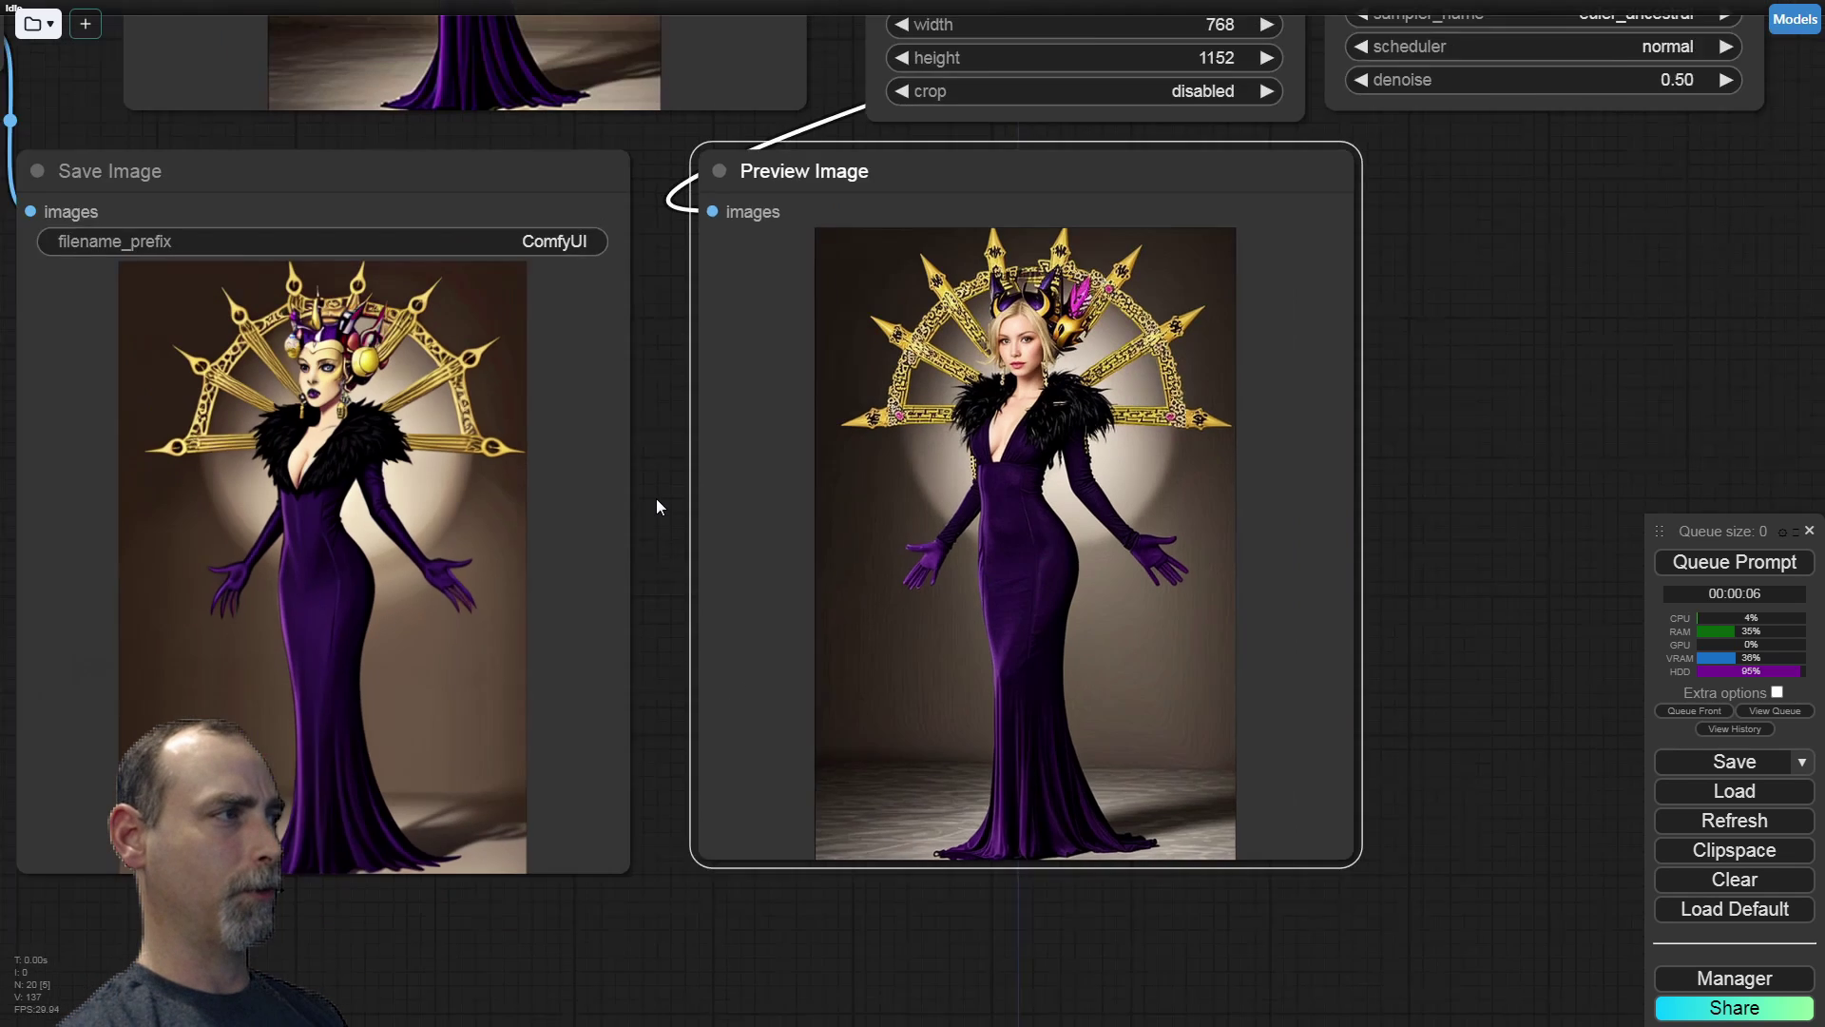
Review the whole three-pass workflow, selecting the upper Load Checkpoint node to trace its links to the second and third KSamplers
drag(662, 505, 878, 765)
scroll(876, 762, down, 5)
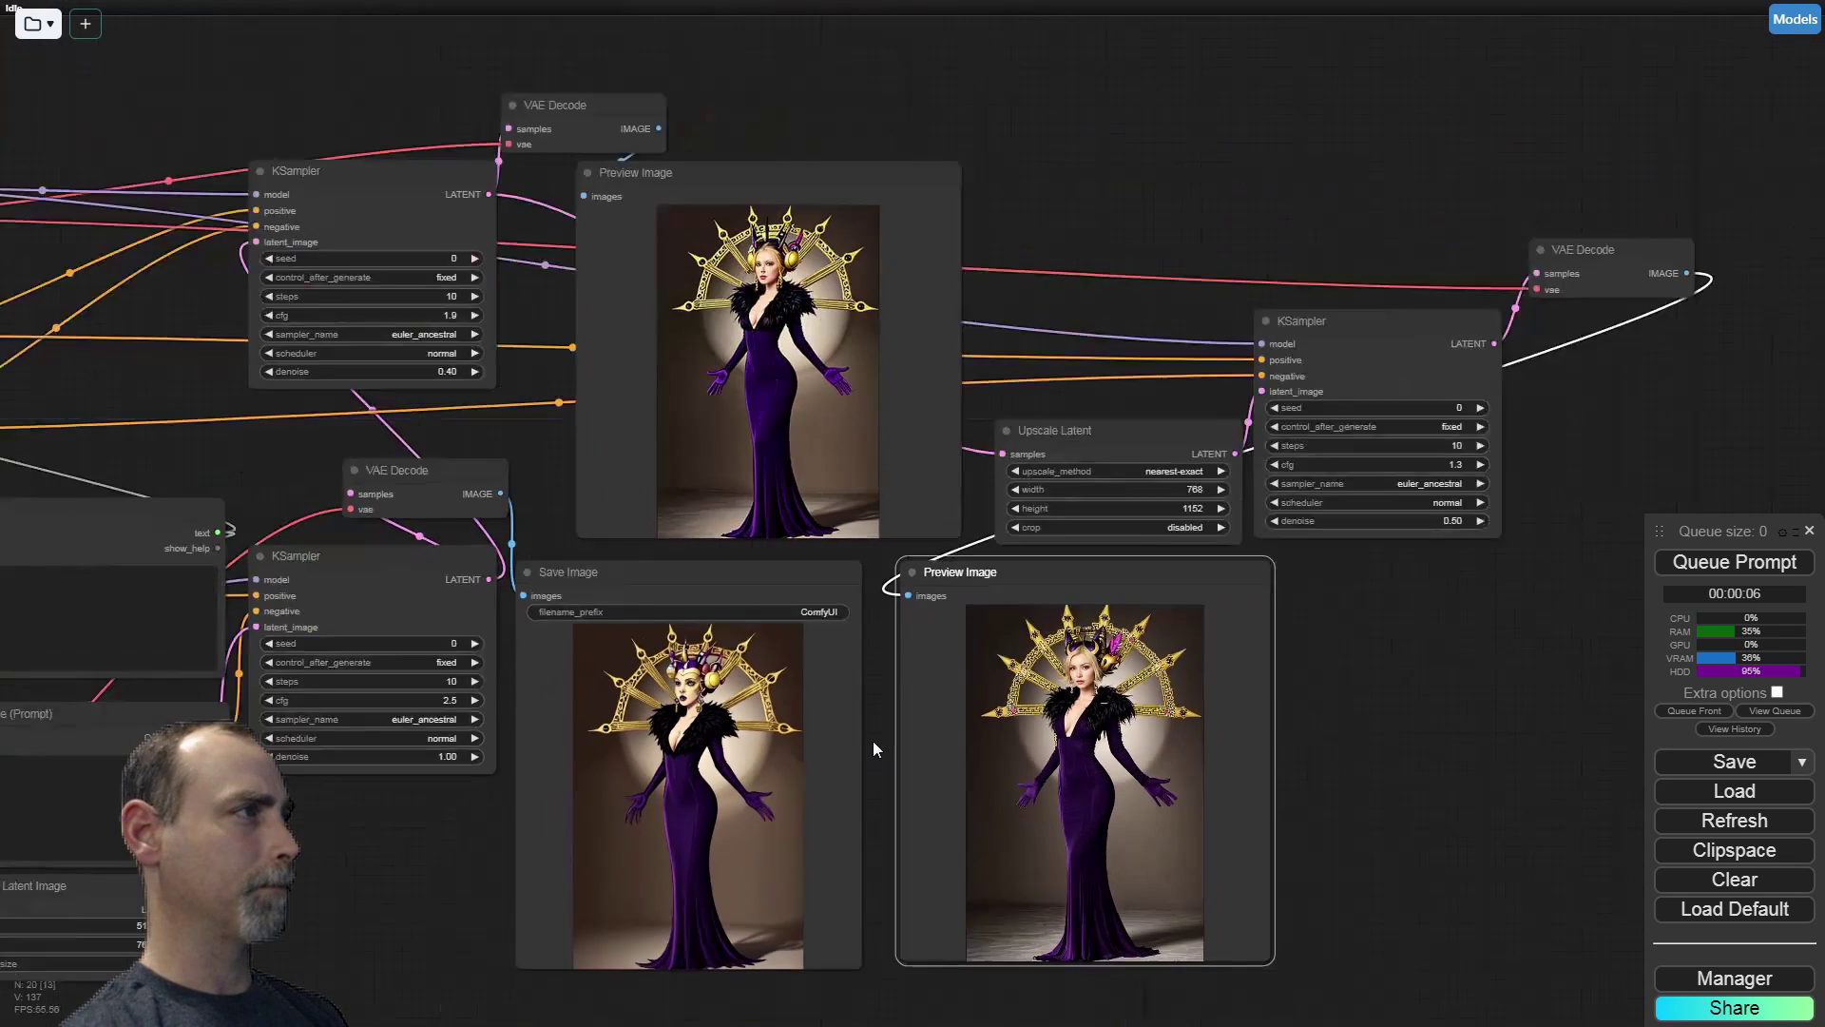
drag(557, 789, 768, 805)
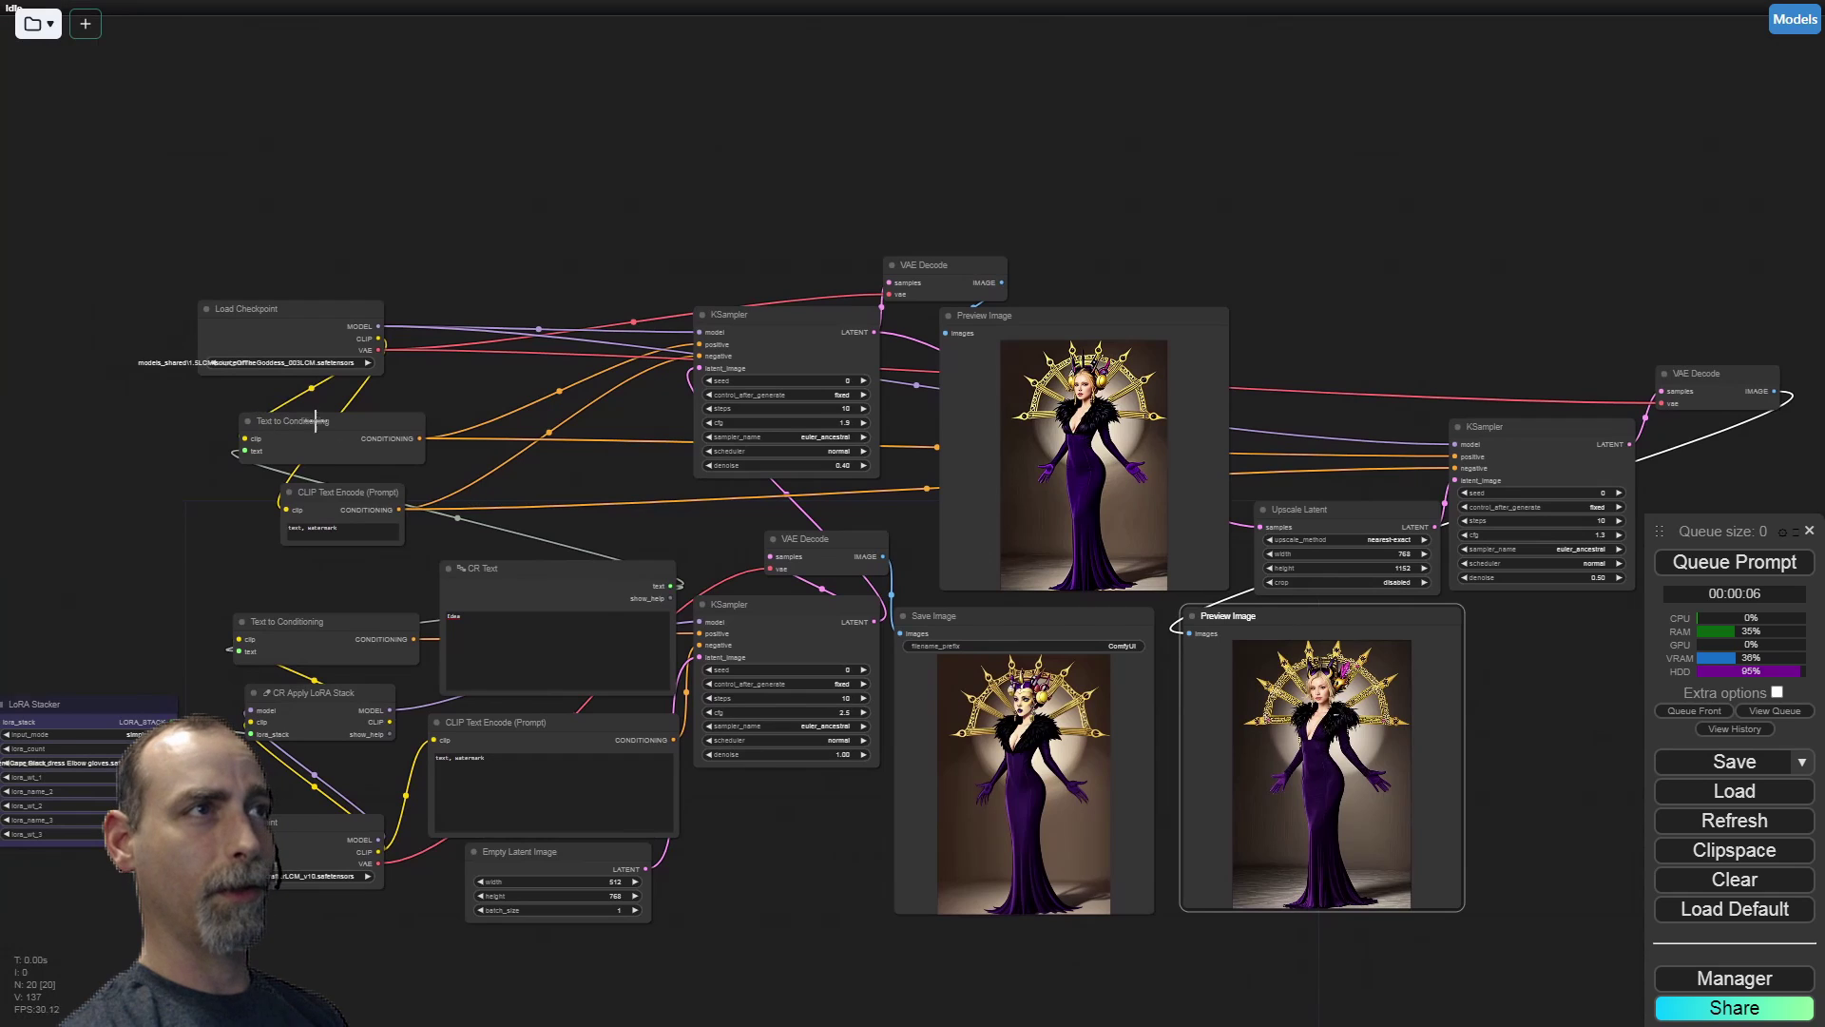
click(297, 309)
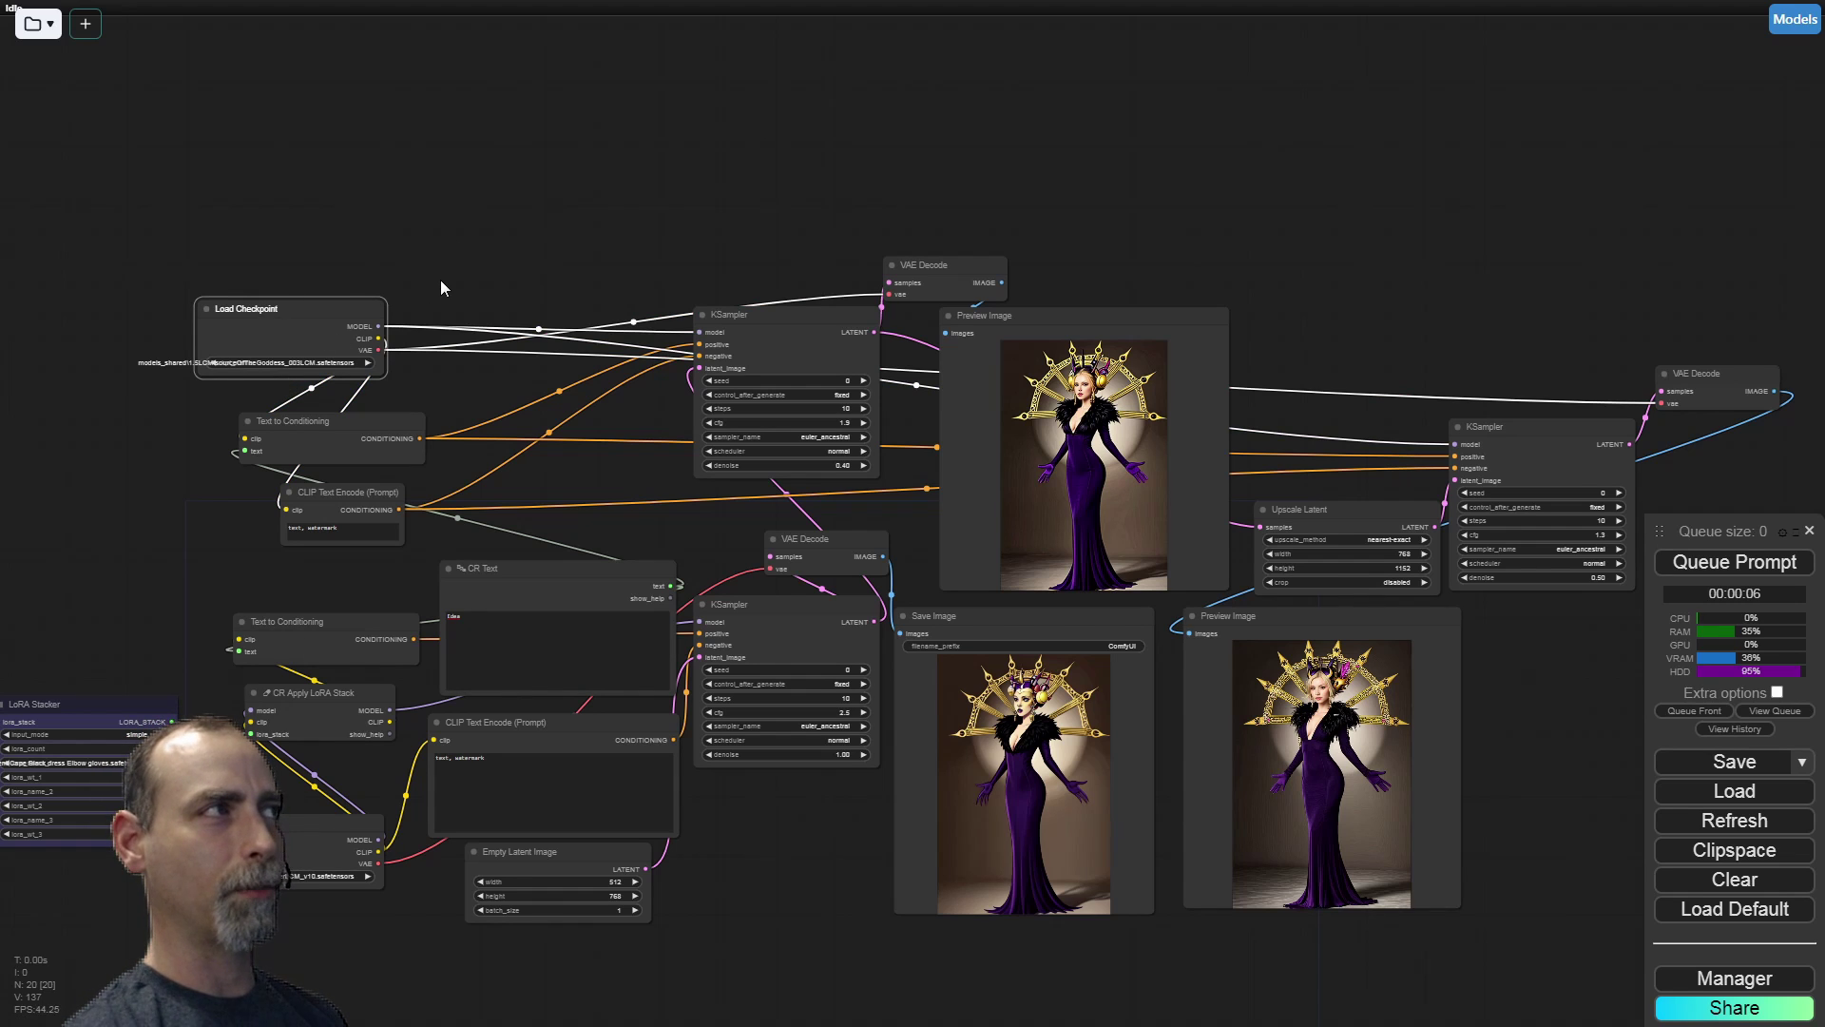
drag(603, 276, 402, 198)
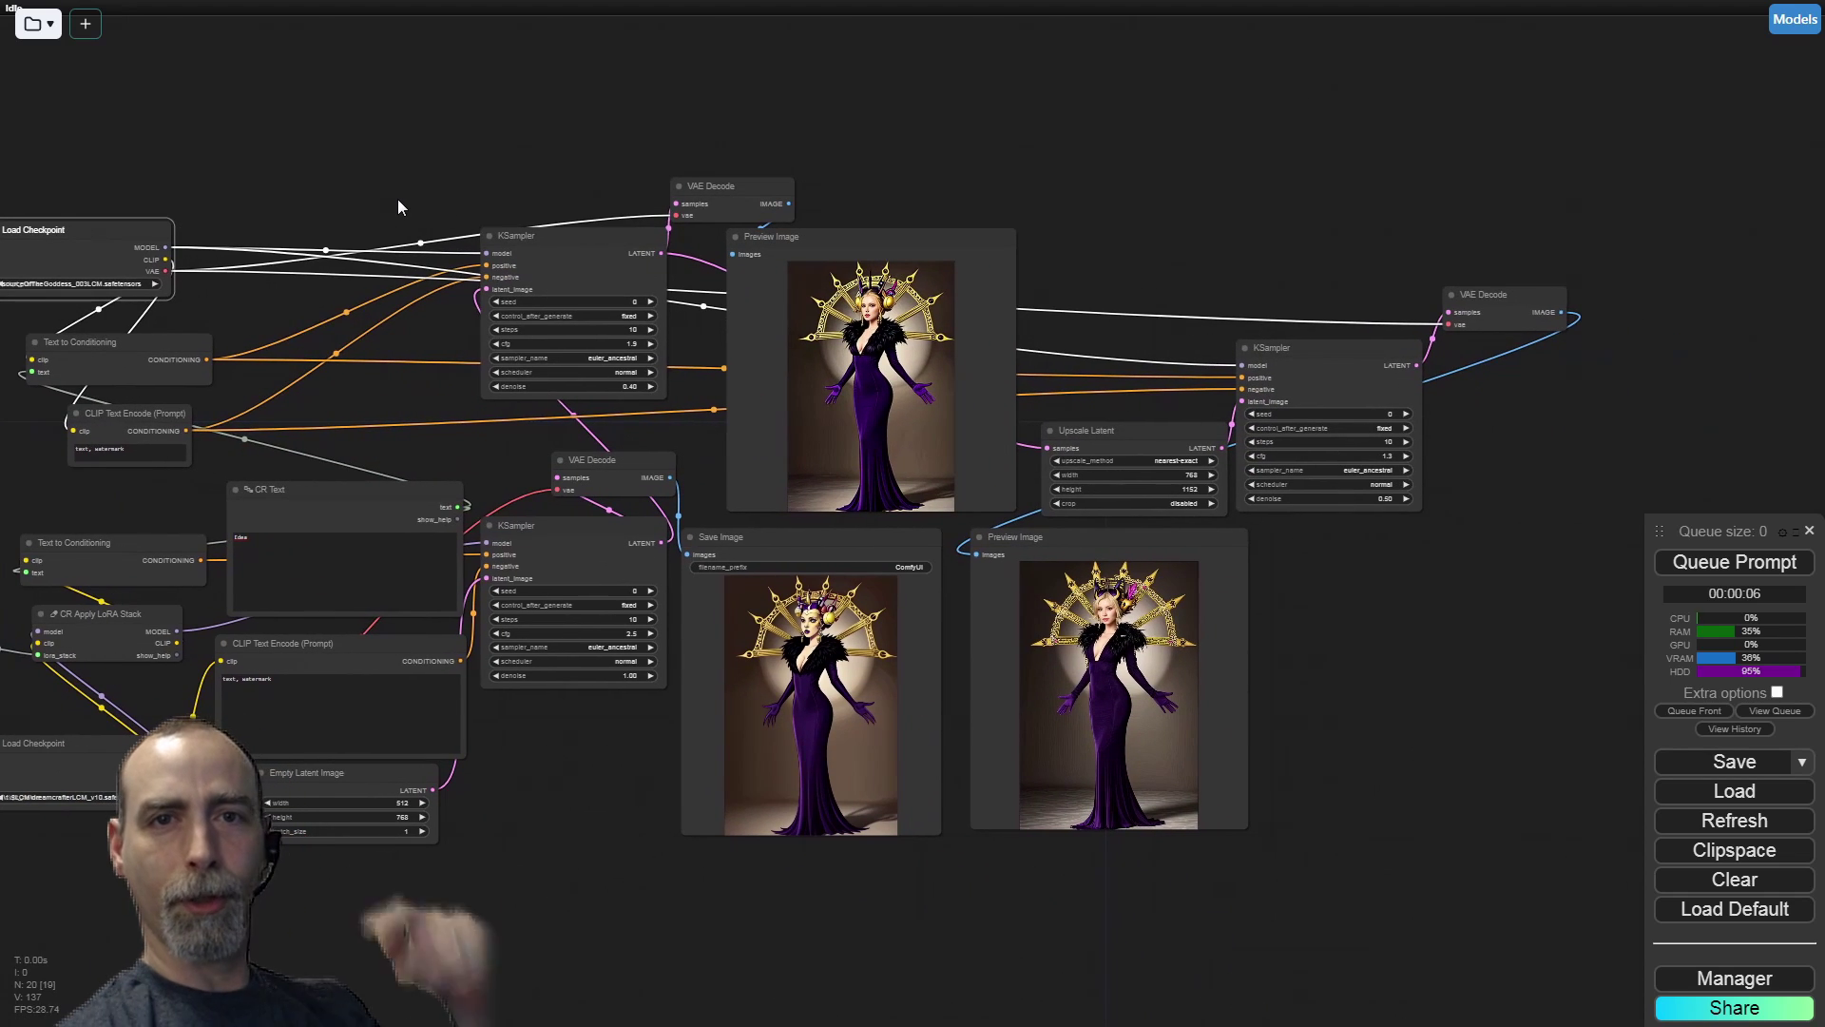
drag(376, 193, 608, 194)
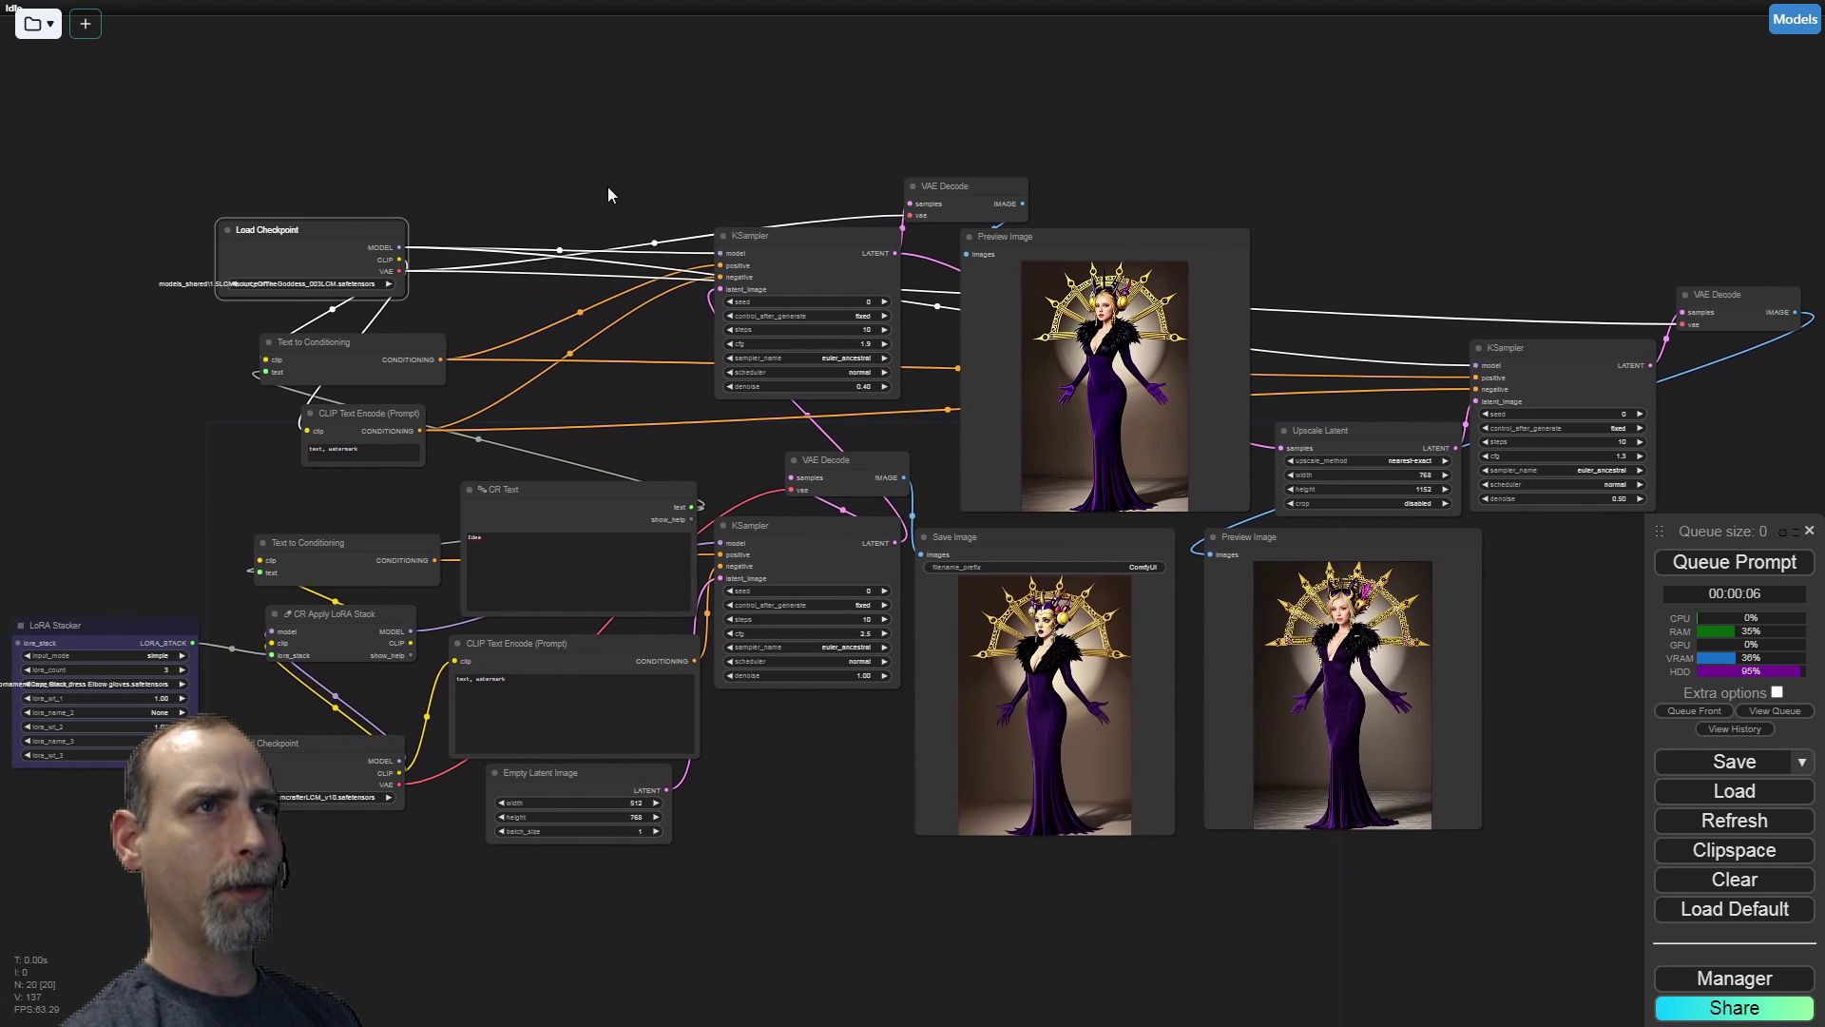